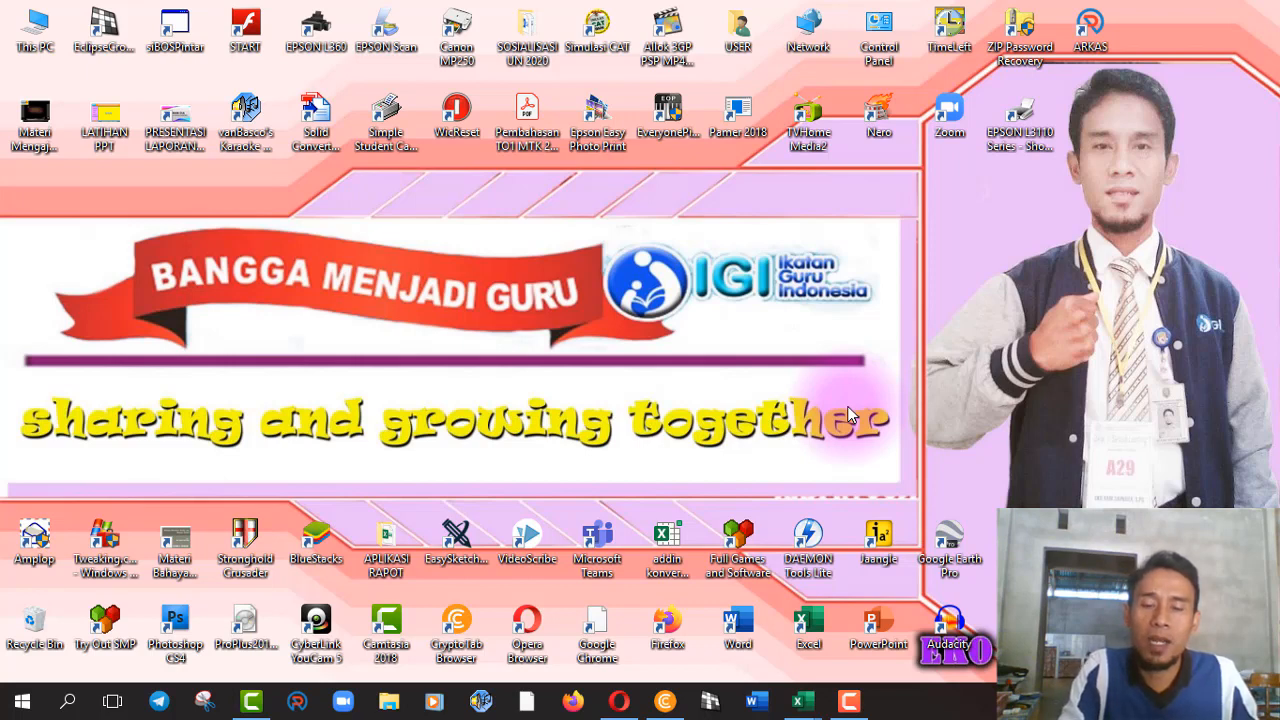
Switch to CryptoTab Browser with the teaching journal form and choose the second listed teacher under NAMA GURU MAPEL.
left_click(664, 700)
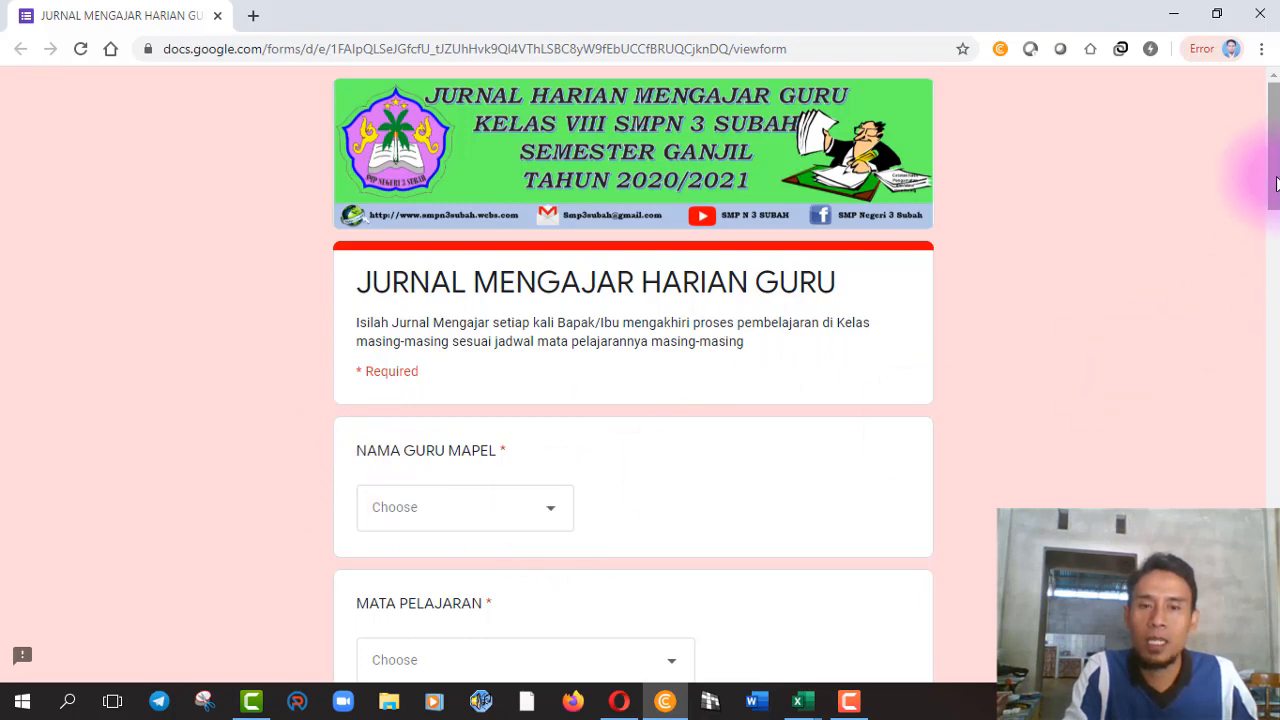
scroll(1273, 235, "down", 1)
scroll(1273, 235, "down", 1)
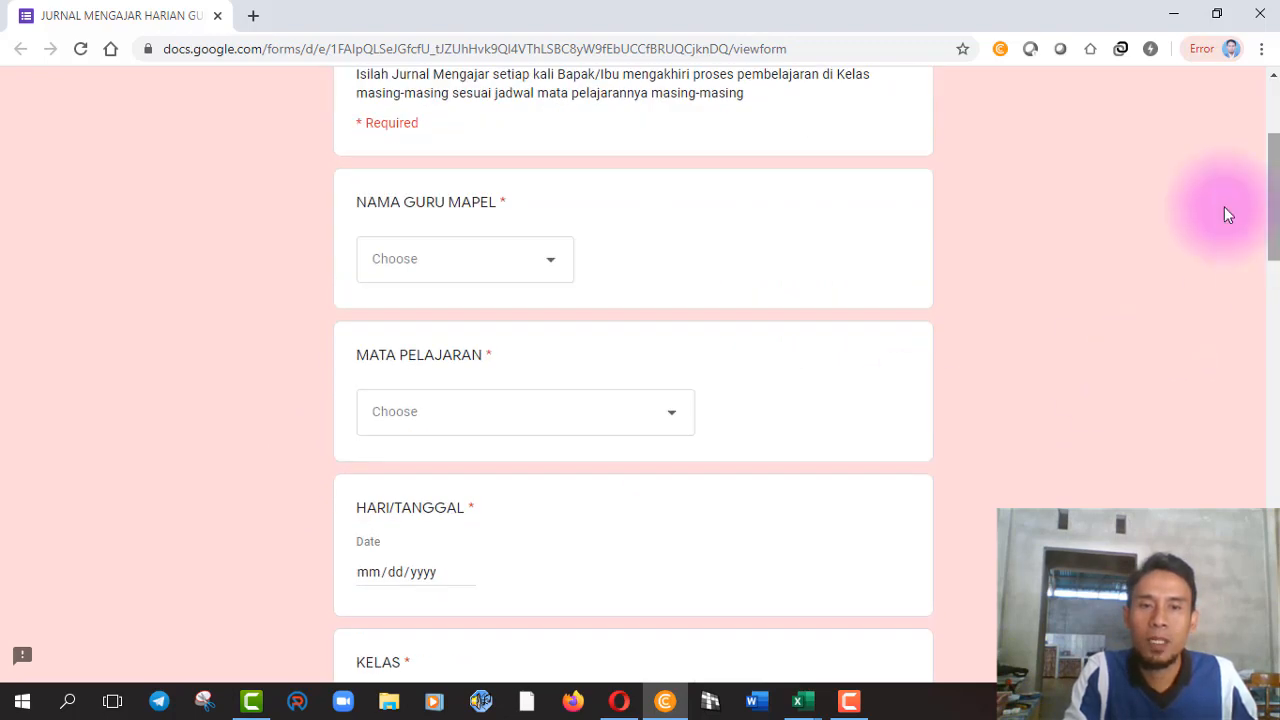
left_click(549, 268)
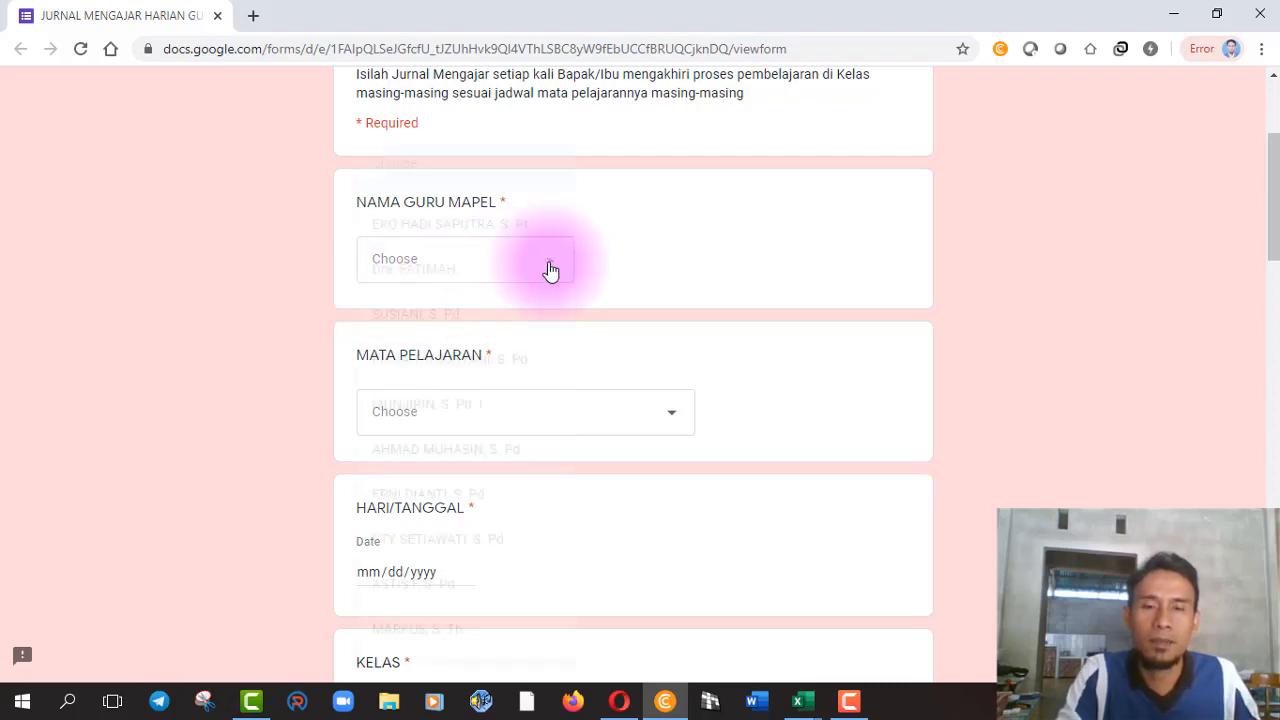
left_click(456, 263)
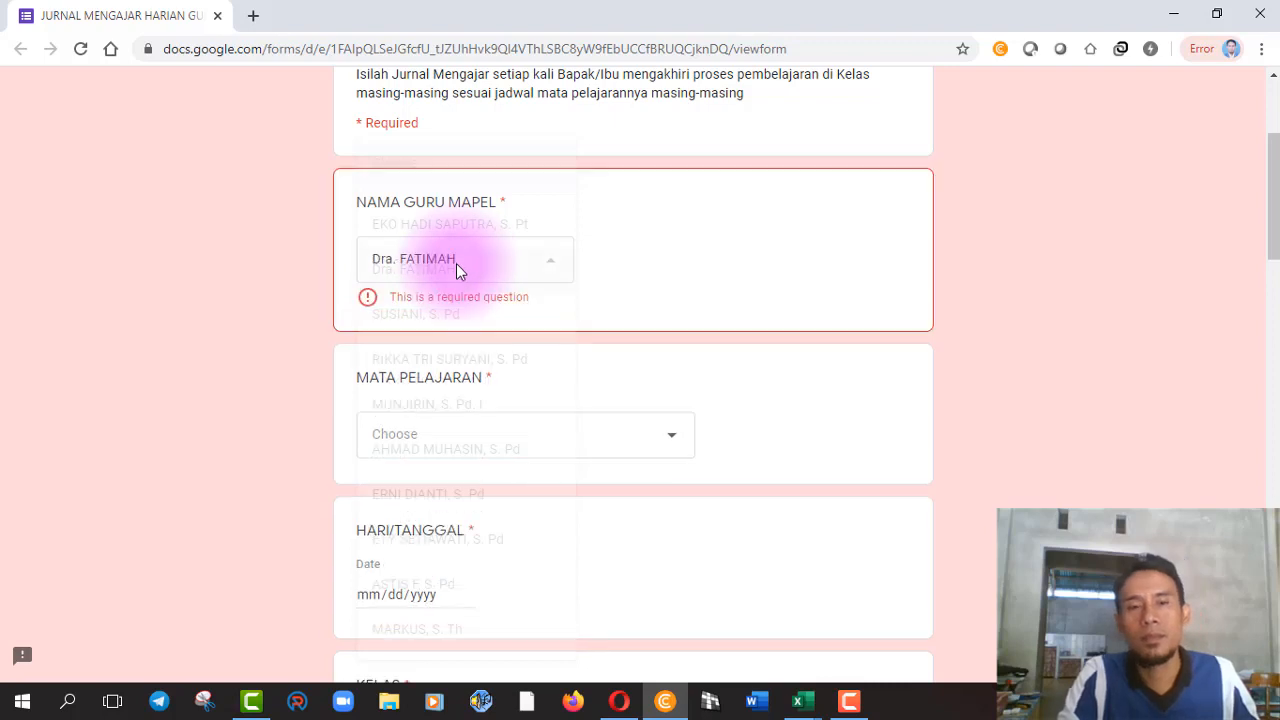
left_click(552, 268)
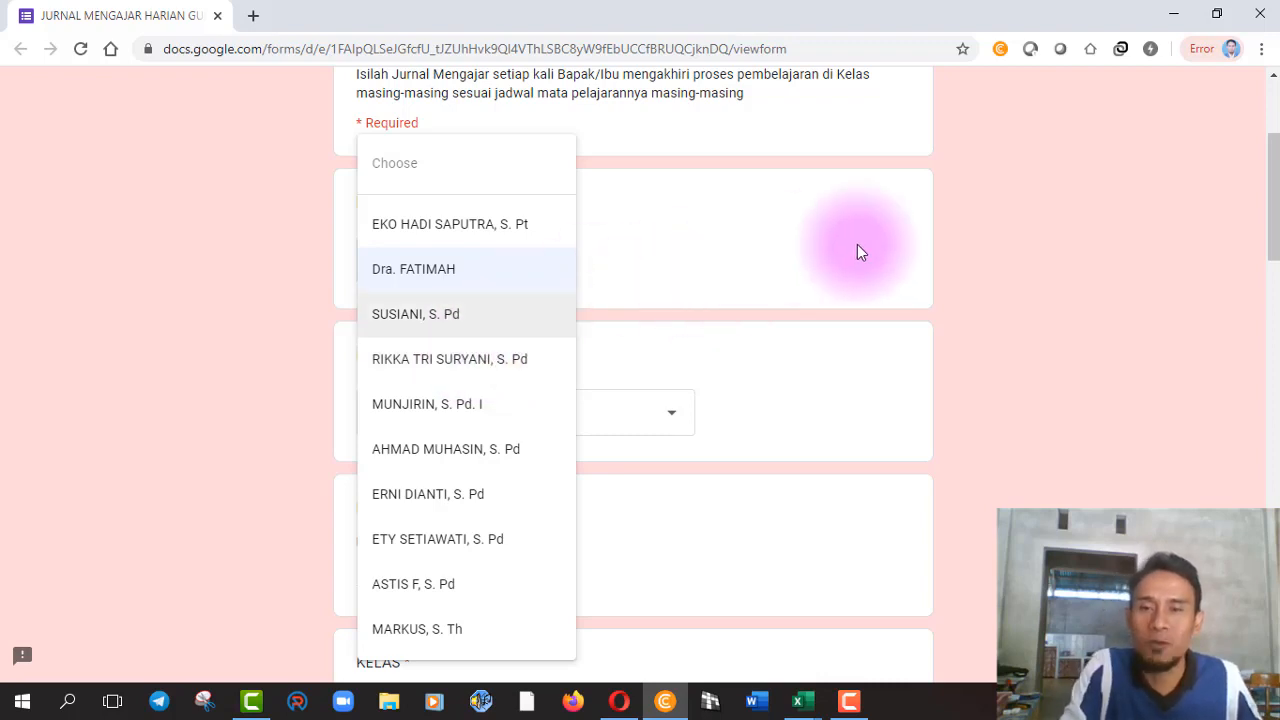
left_click(1023, 282)
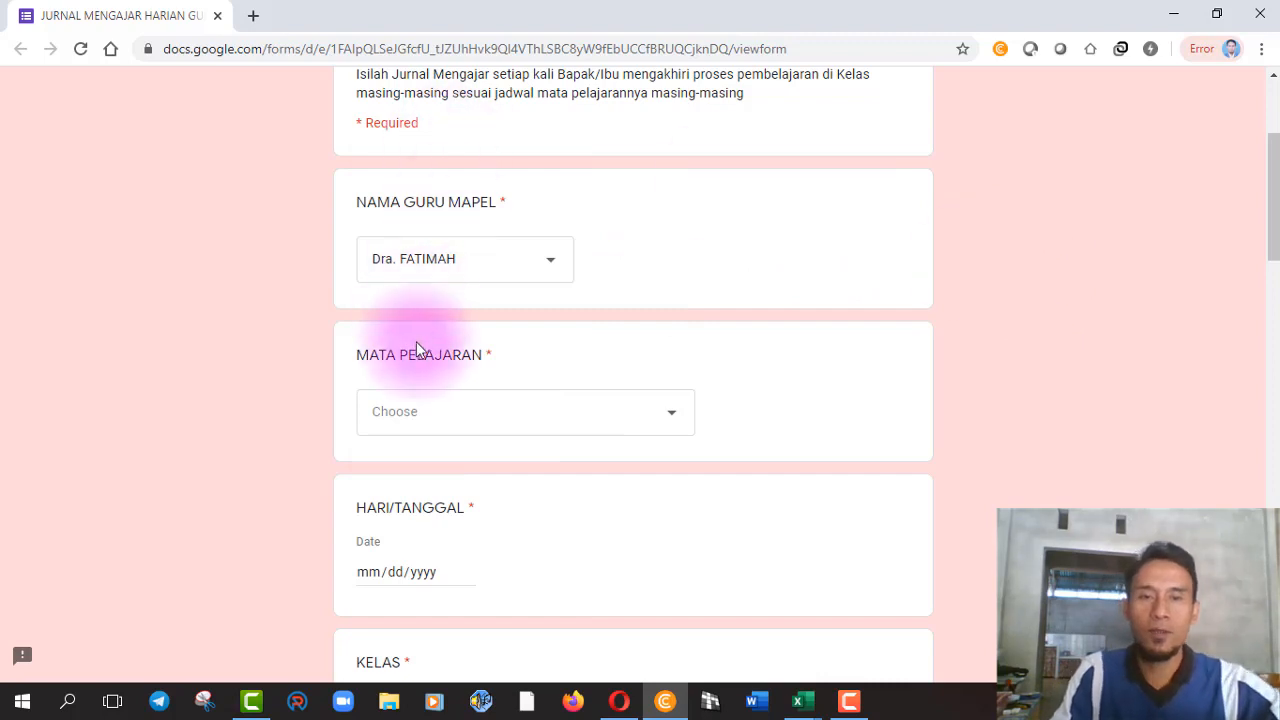
Choose Bahasa Indonesia as the subject under MATA PELAJARAN.
left_click(505, 419)
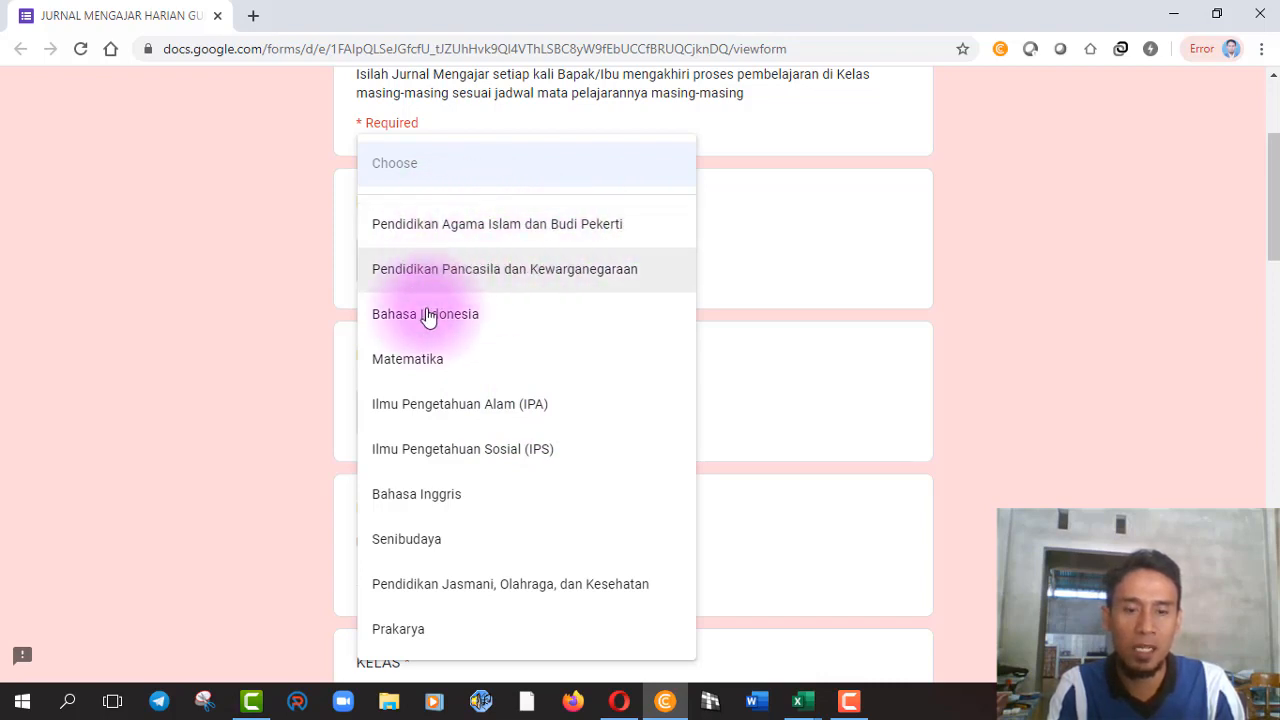
left_click(788, 390)
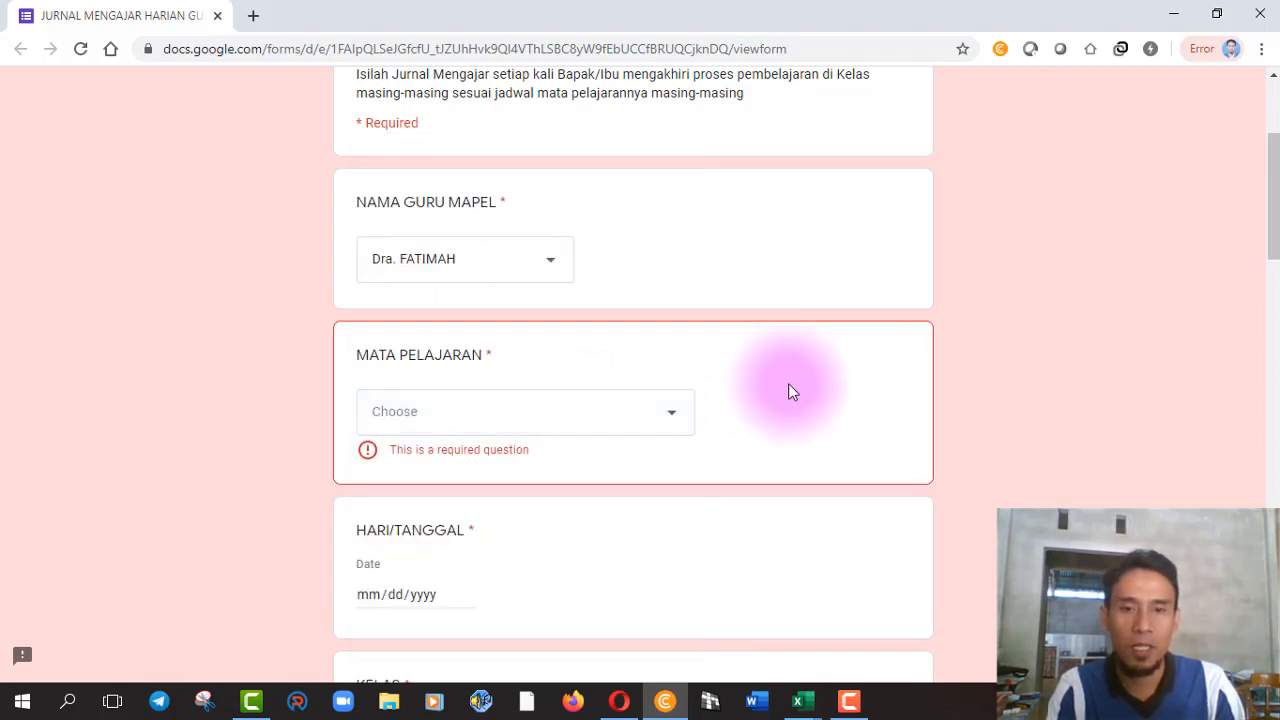
left_click(423, 418)
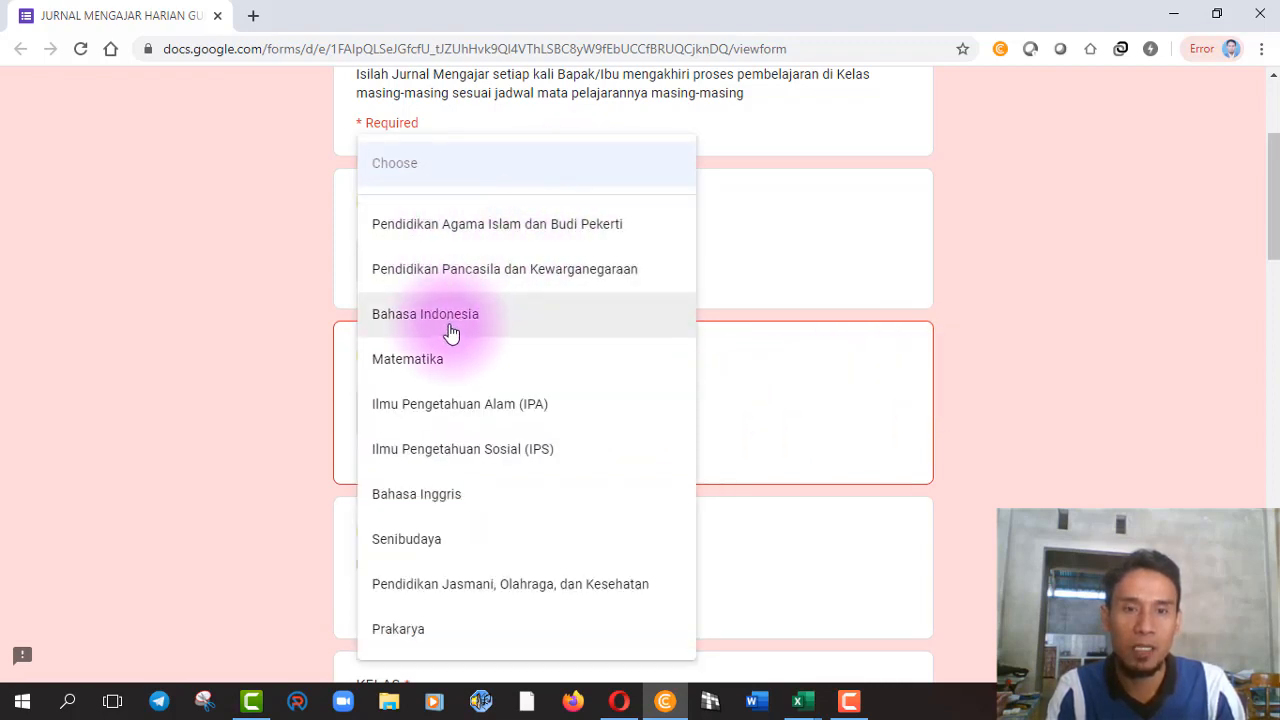
left_click(450, 325)
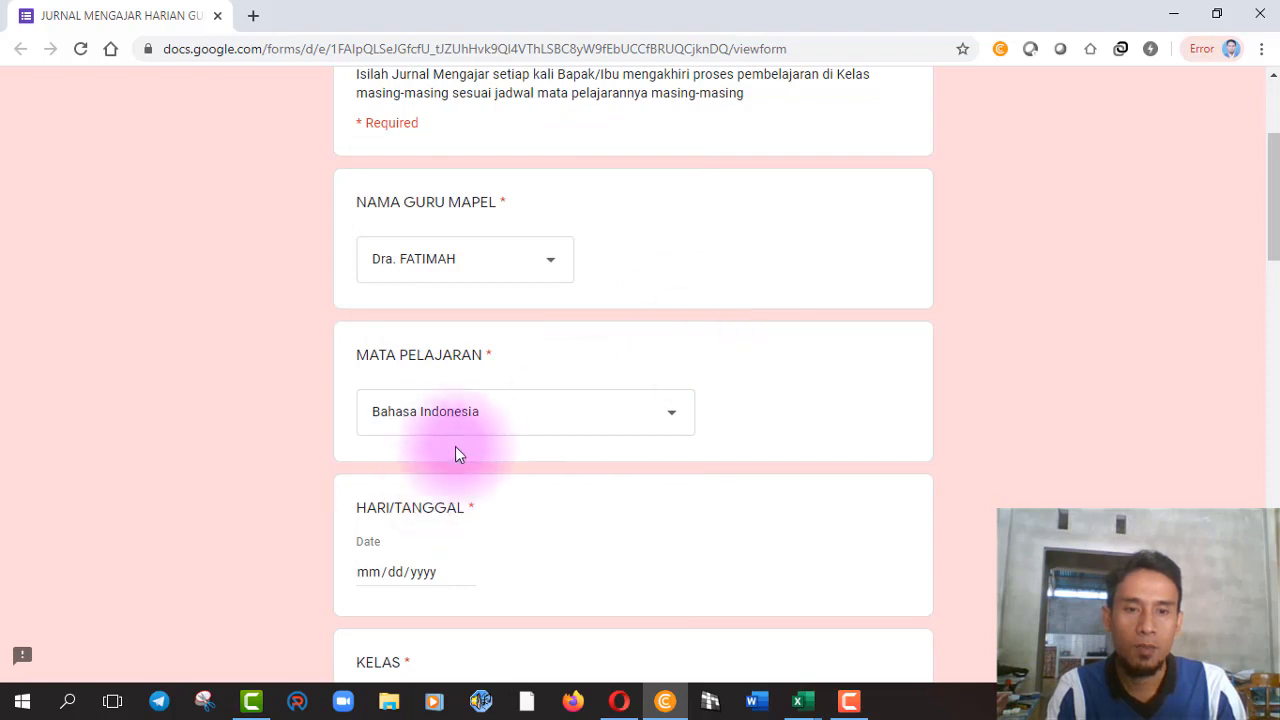
Set the HARI/TANGGAL date to 07/13/2020.
left_click_drag(1273, 204, 1273, 252)
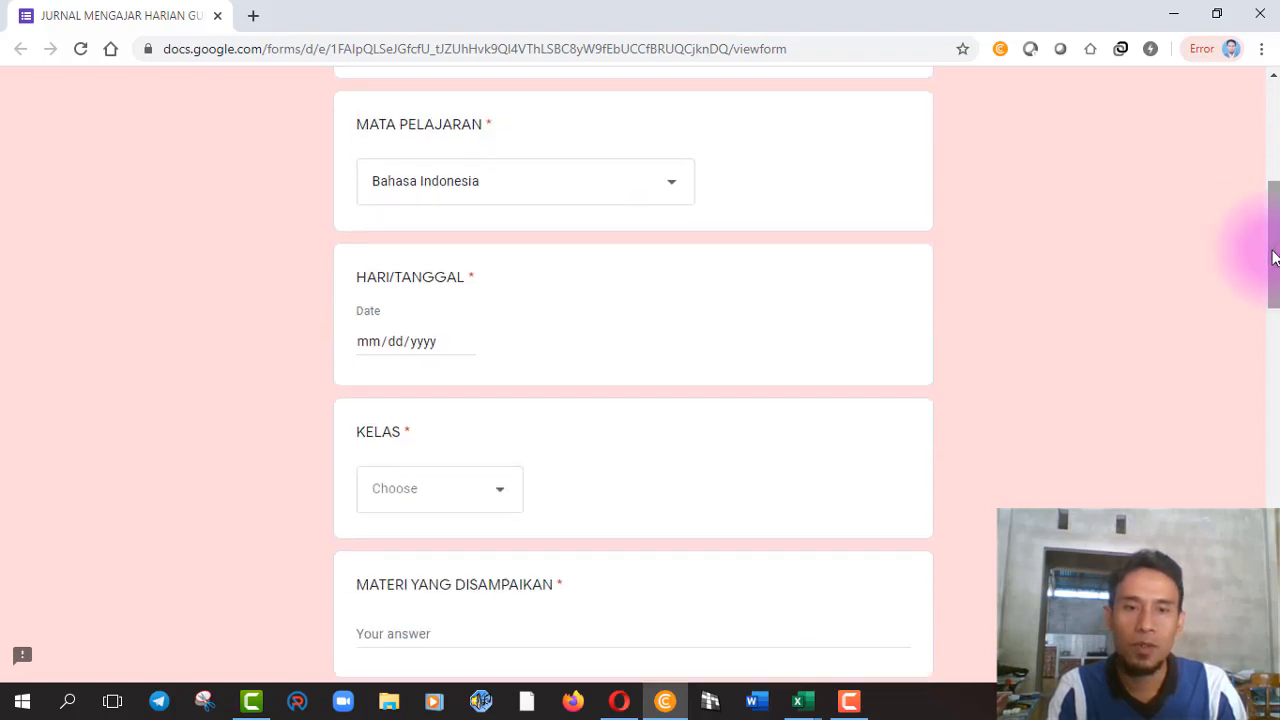
mouse_move(391, 340)
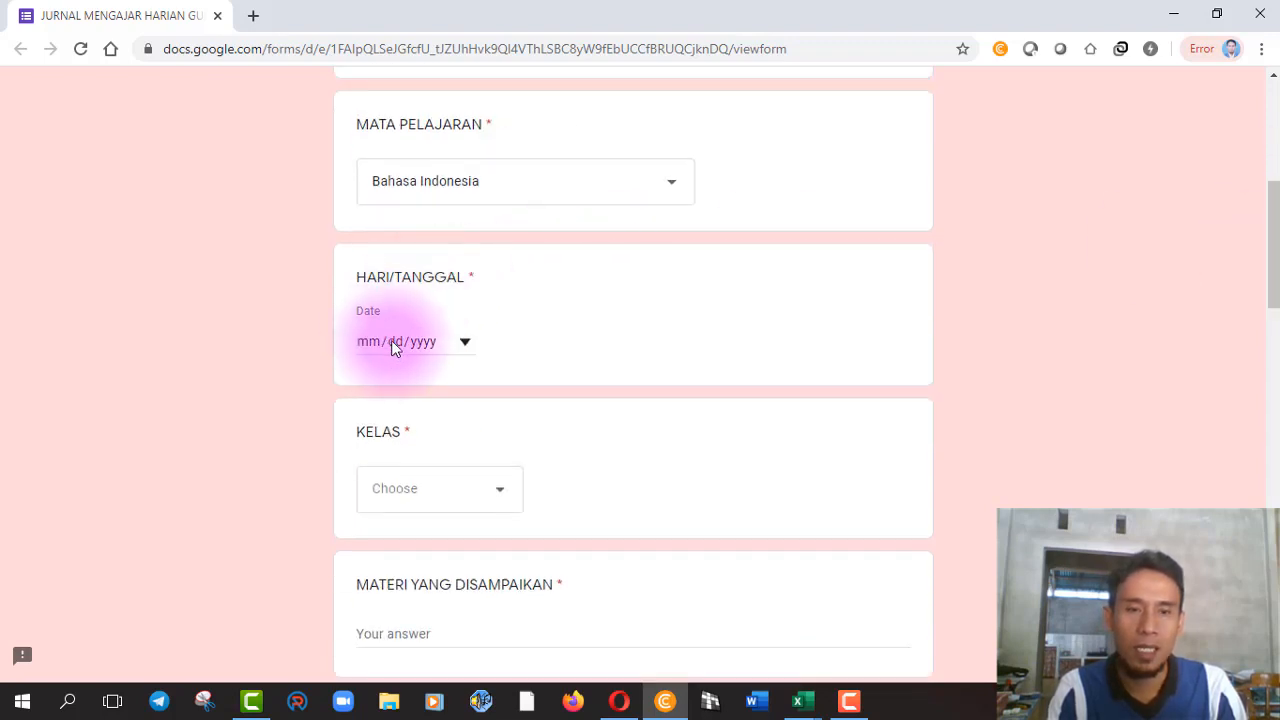
left_click(465, 343)
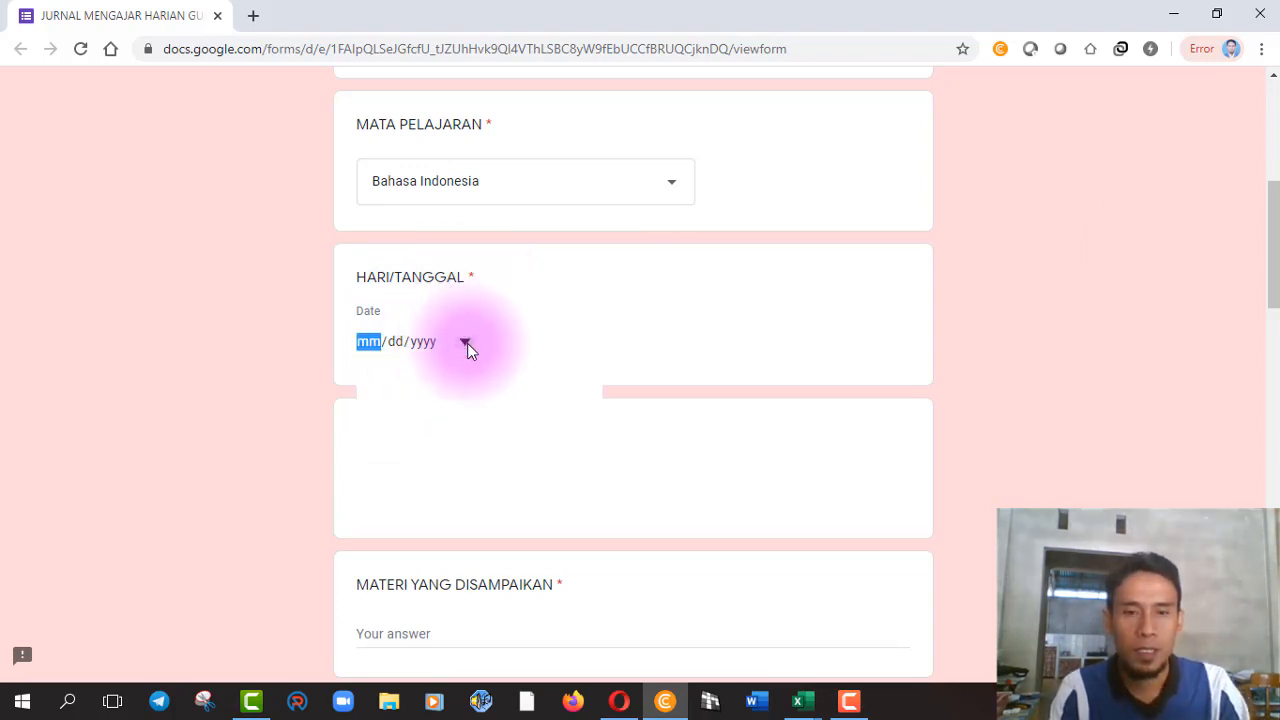
left_click(465, 345)
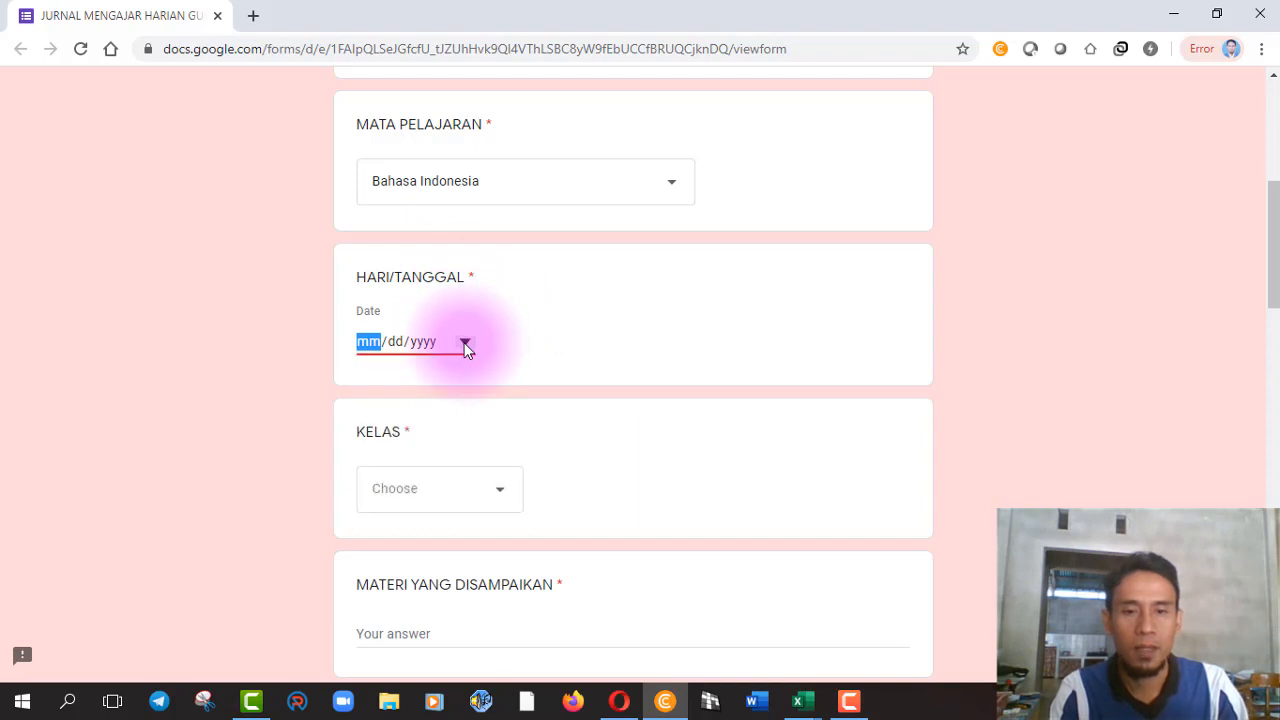
left_click(465, 343)
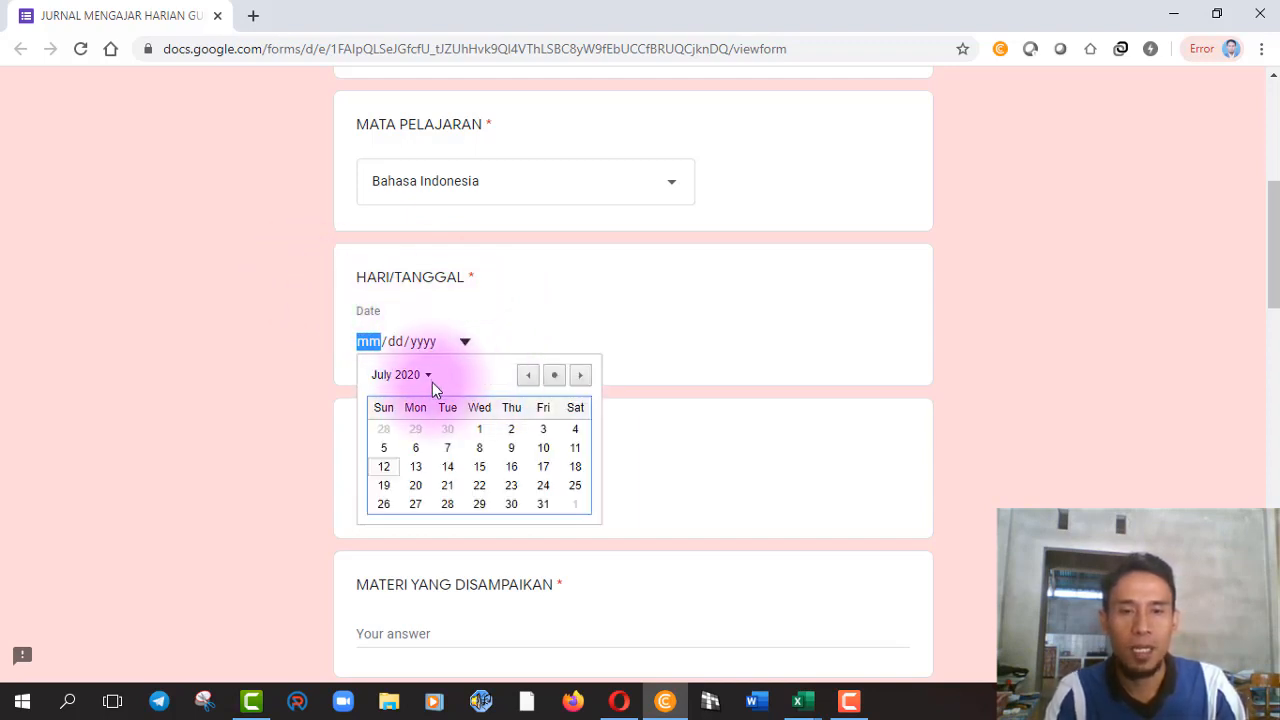
left_click(416, 467)
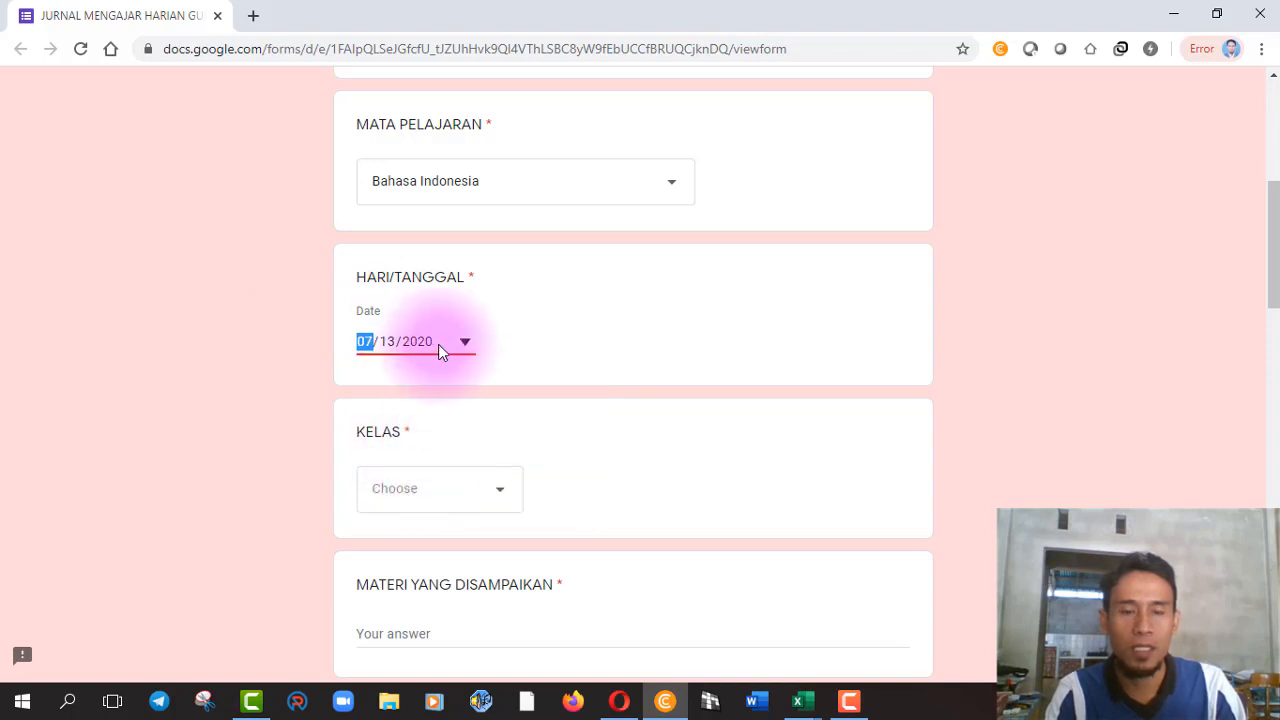
left_click(635, 335)
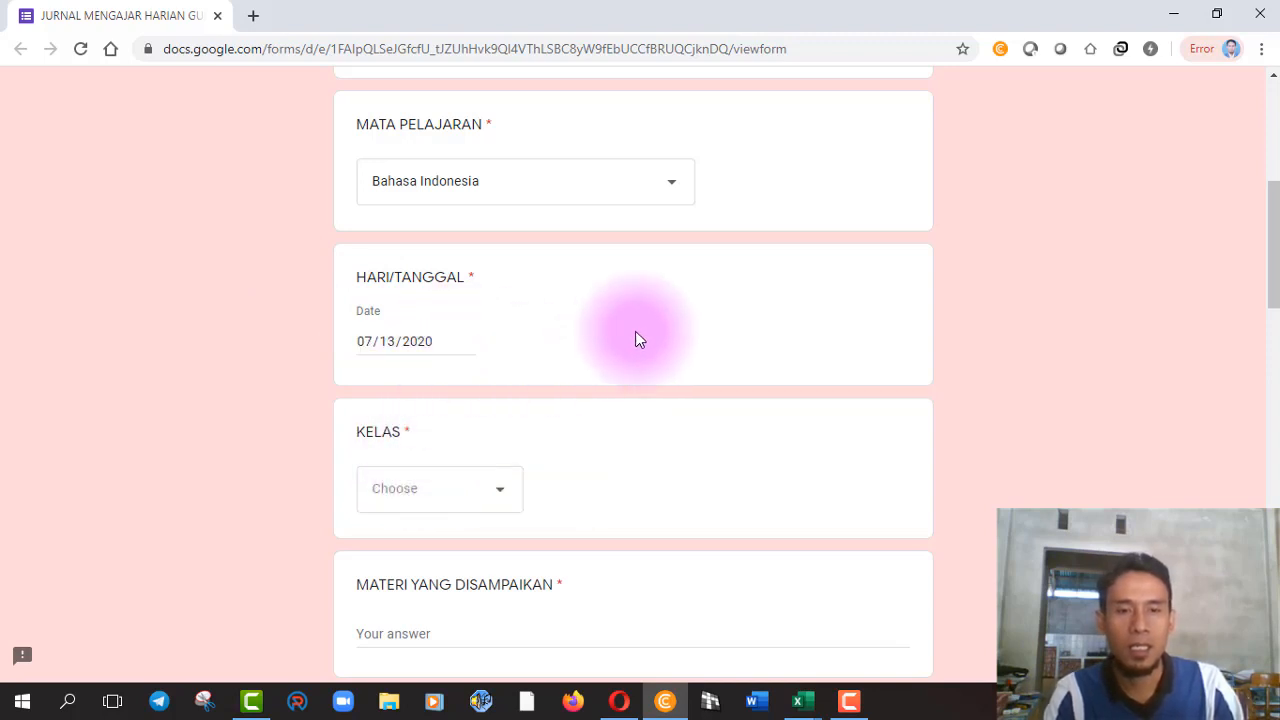
Choose VIII as the class under KELAS.
left_click_drag(1266, 271, 1266, 295)
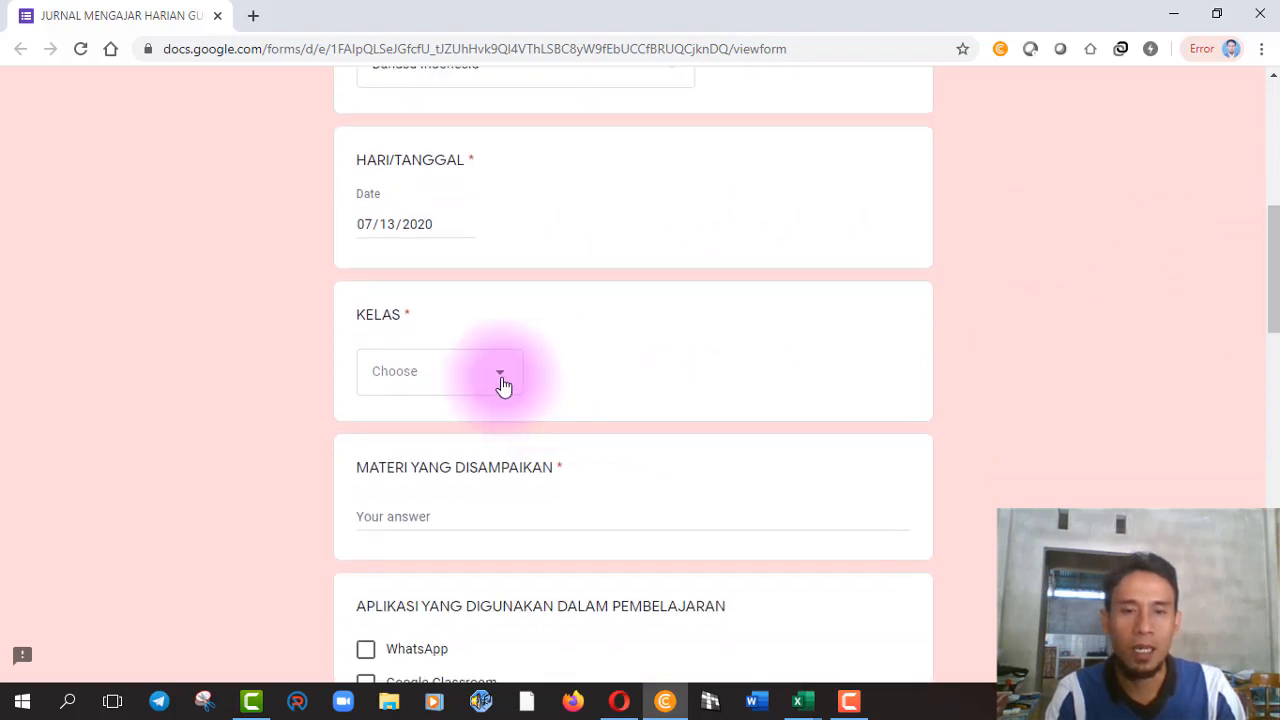
left_click(503, 387)
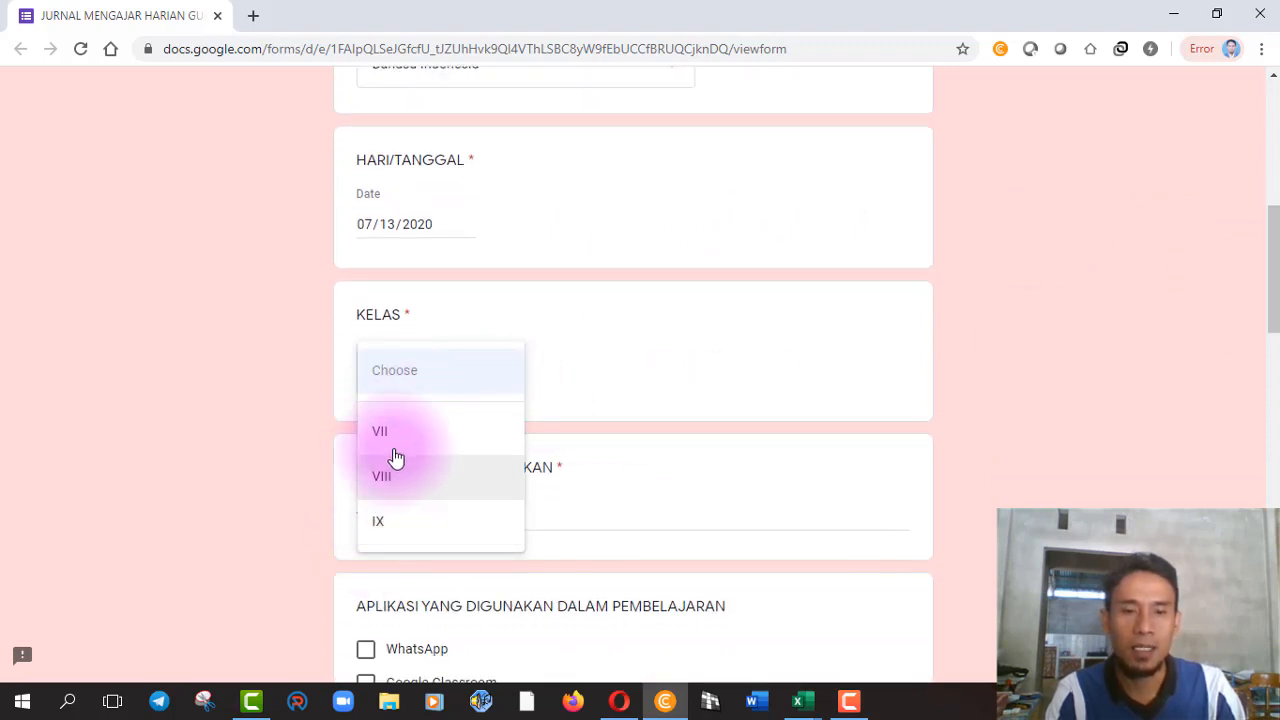
left_click(393, 480)
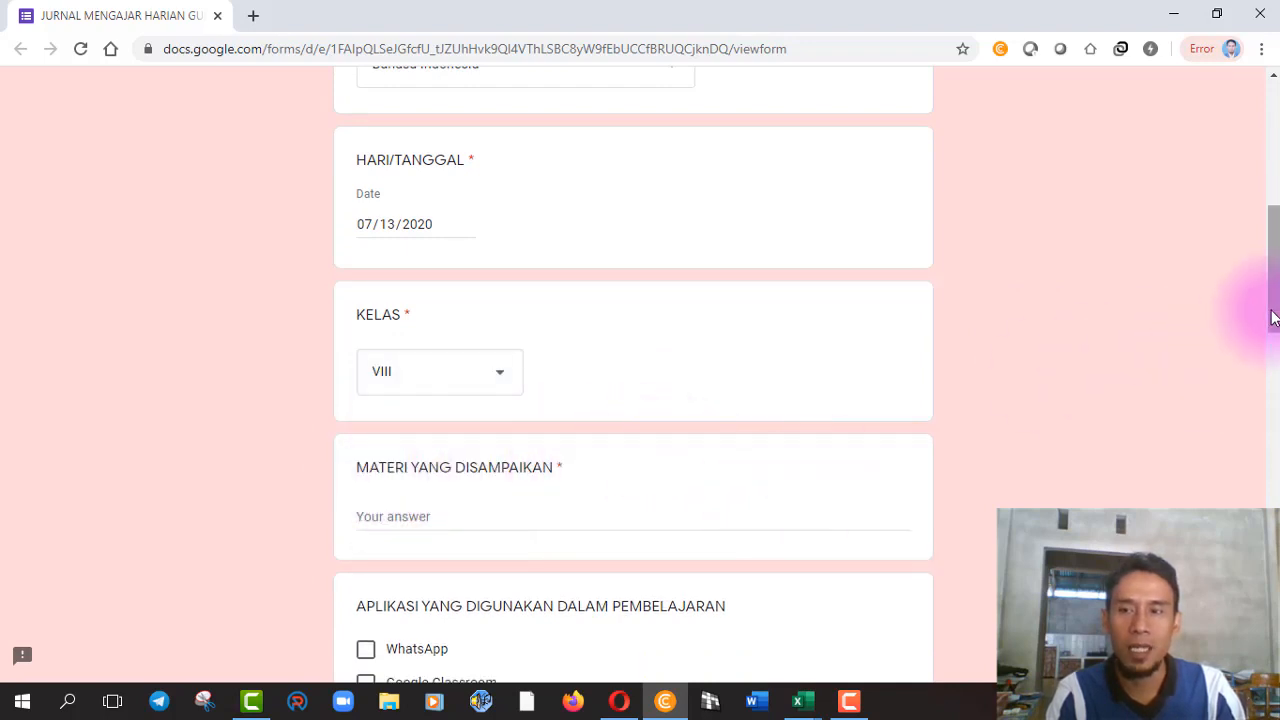
Make the MATERI YANG DISAMPAIKAN answer ready for text entry.
scroll(1271, 329, "down", 2)
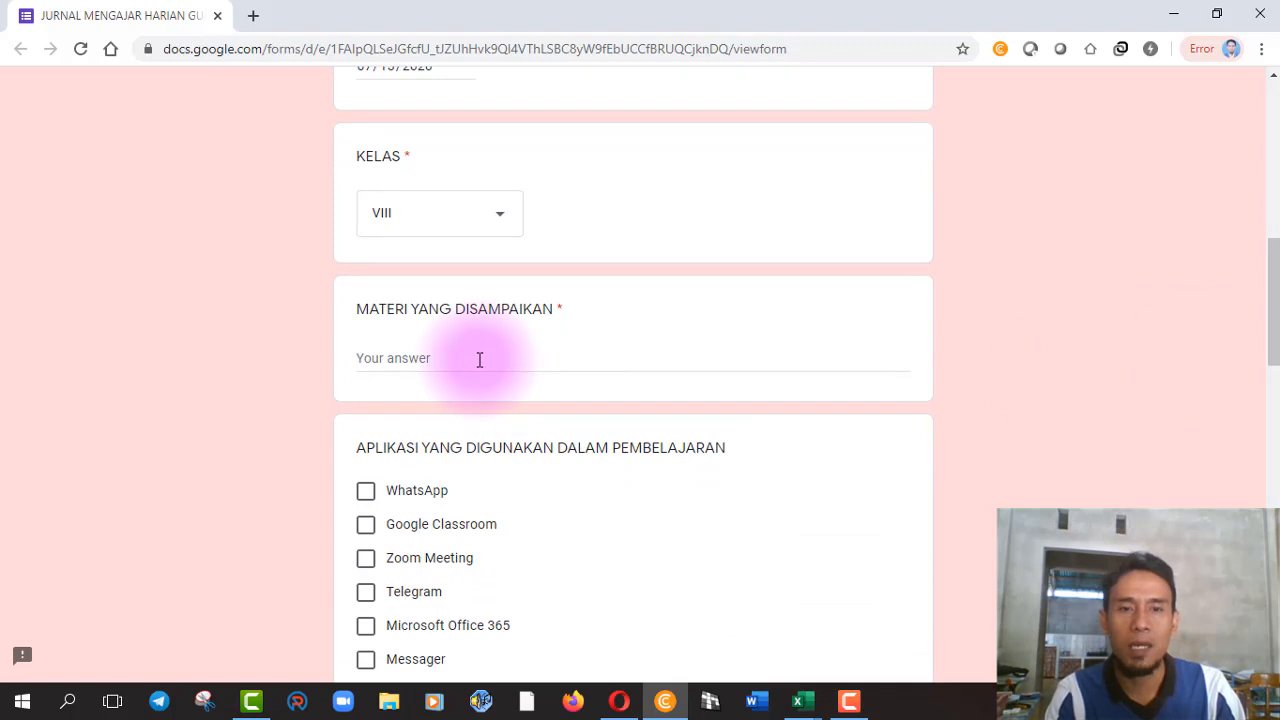
left_click(479, 360)
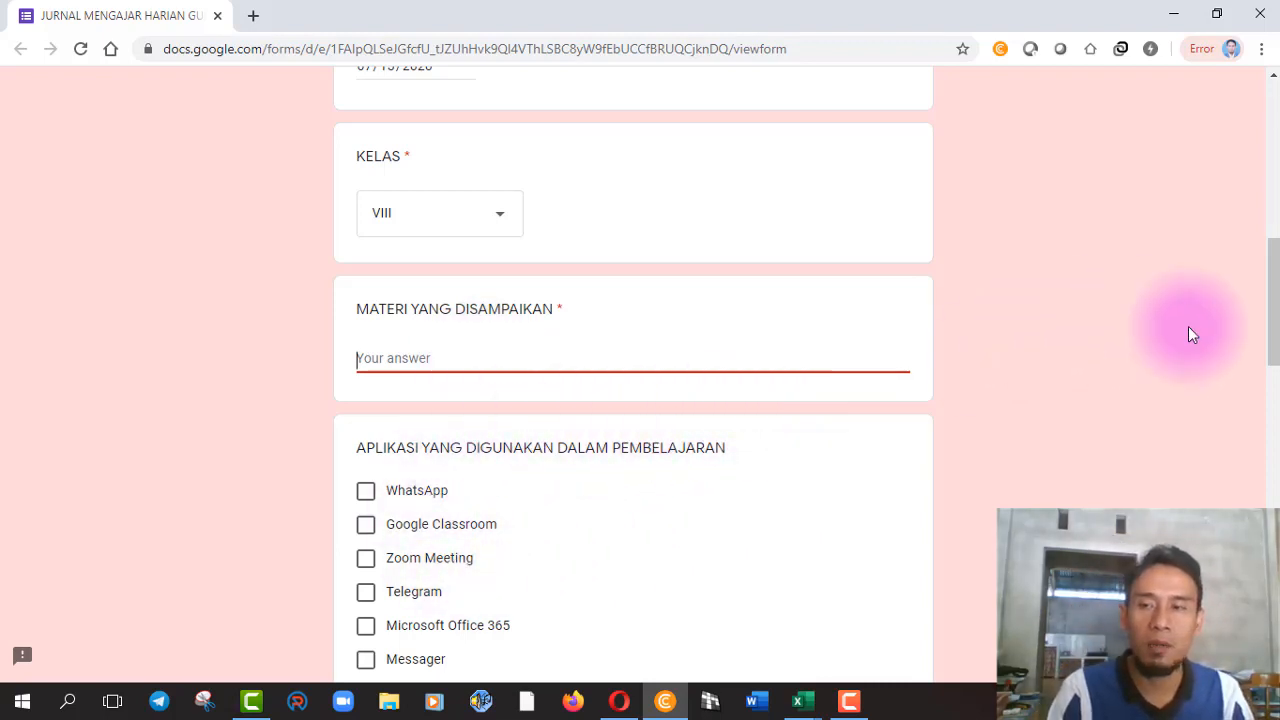
left_click_drag(1272, 336, 1272, 372)
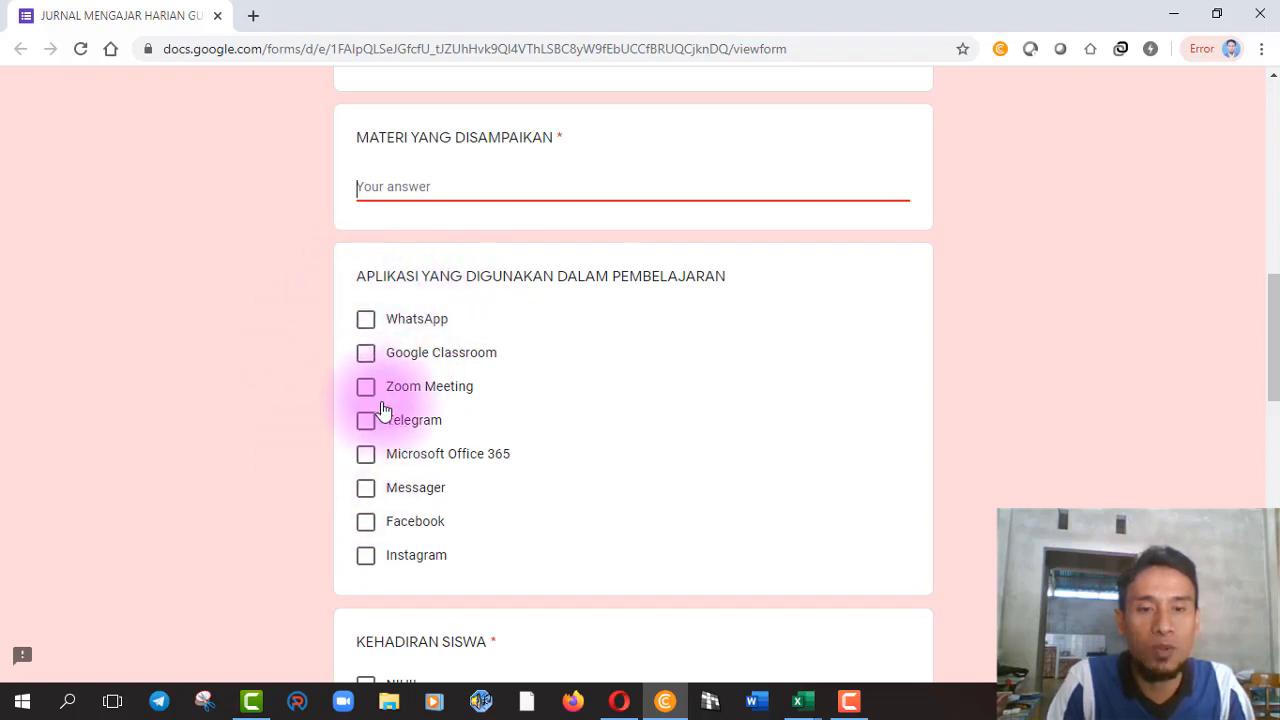
key("Tab")
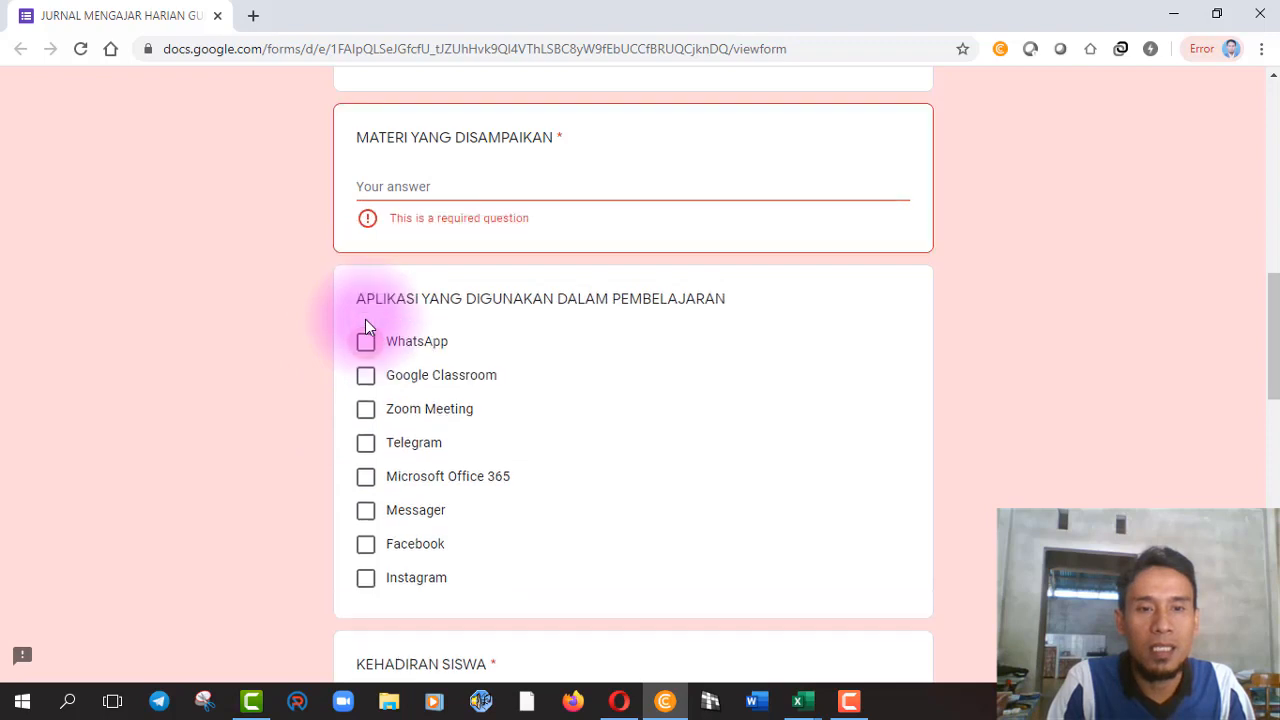
left_click(425, 188)
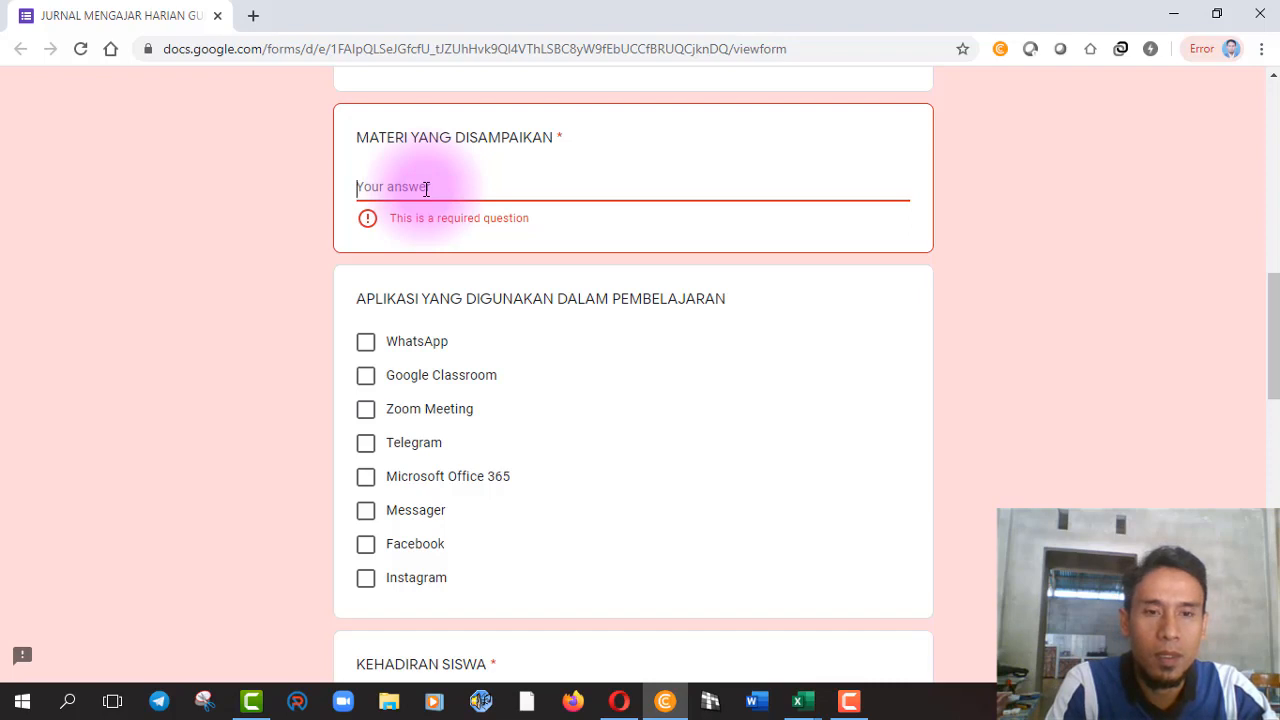
type("sISTEM")
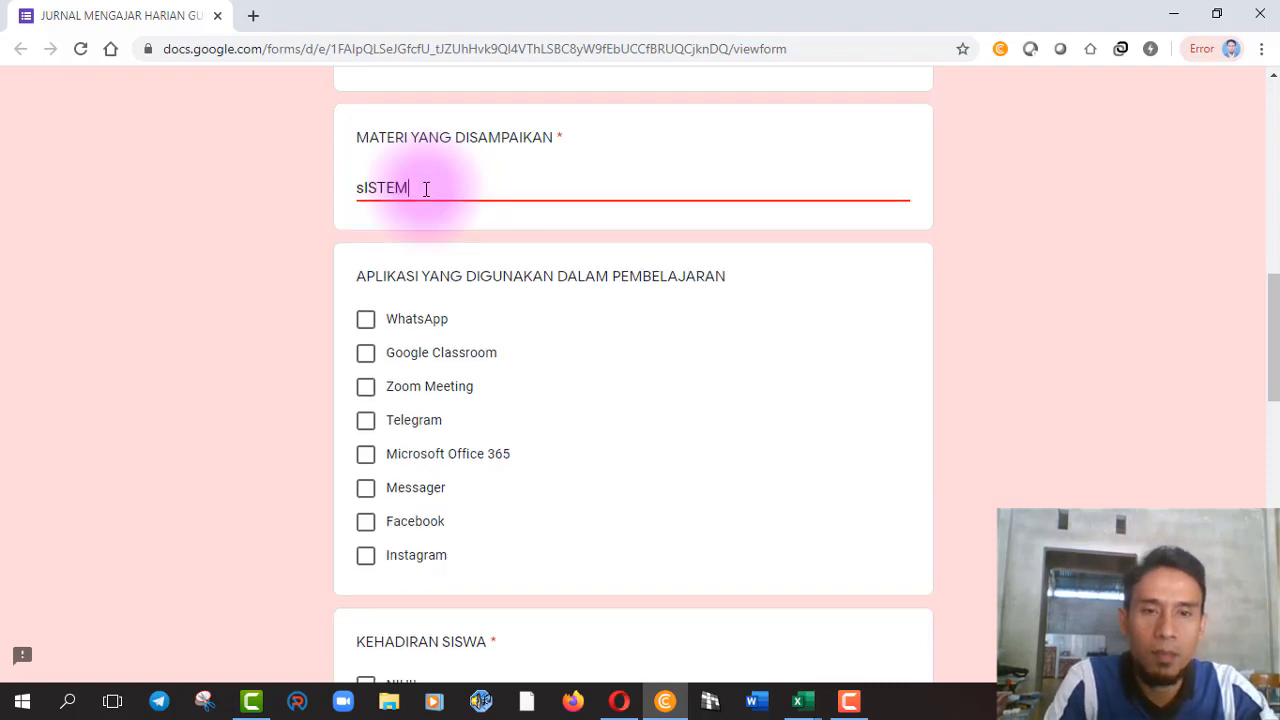
key("BackSpace")
key("BackSpace")
key("BackSpace")
key("BackSpace")
key("BackSpace")
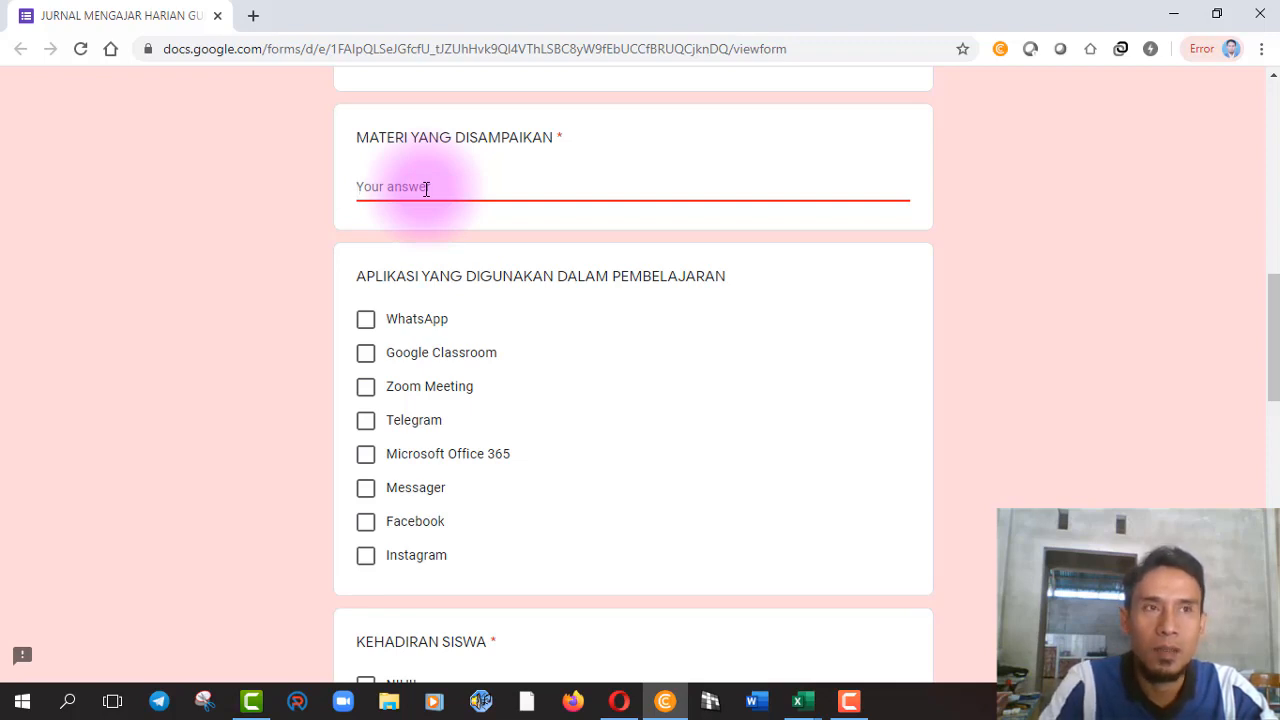
Enter "pengertian puisi dan pantun" as the material taught and select WhatsApp and Google Classroom as the learning applications used.
type("pen")
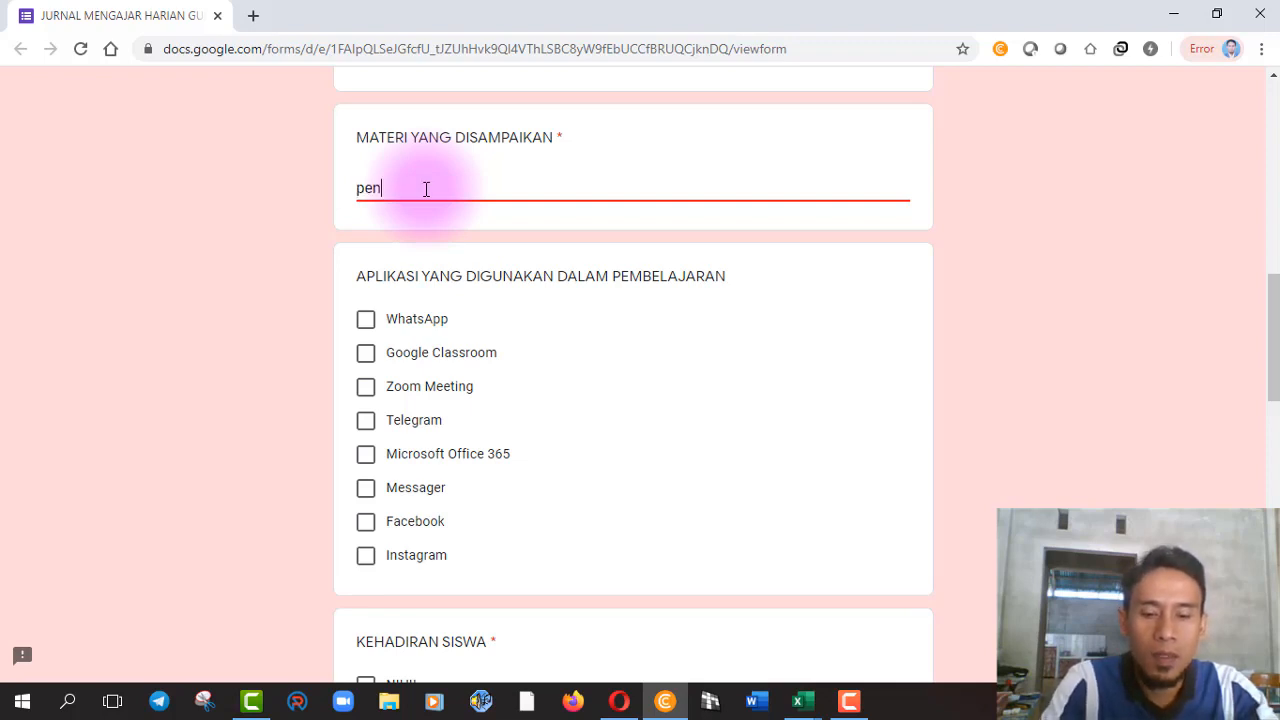
type("gertian puisi dan pantun")
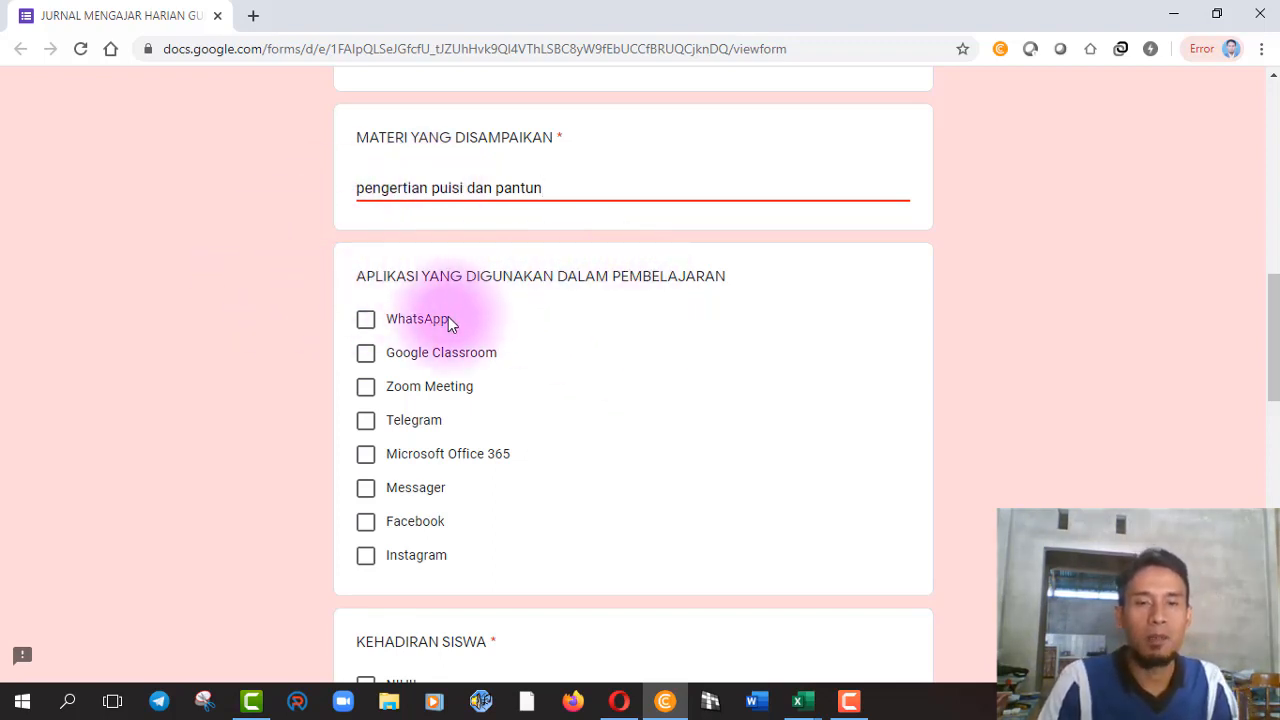
left_click(366, 320)
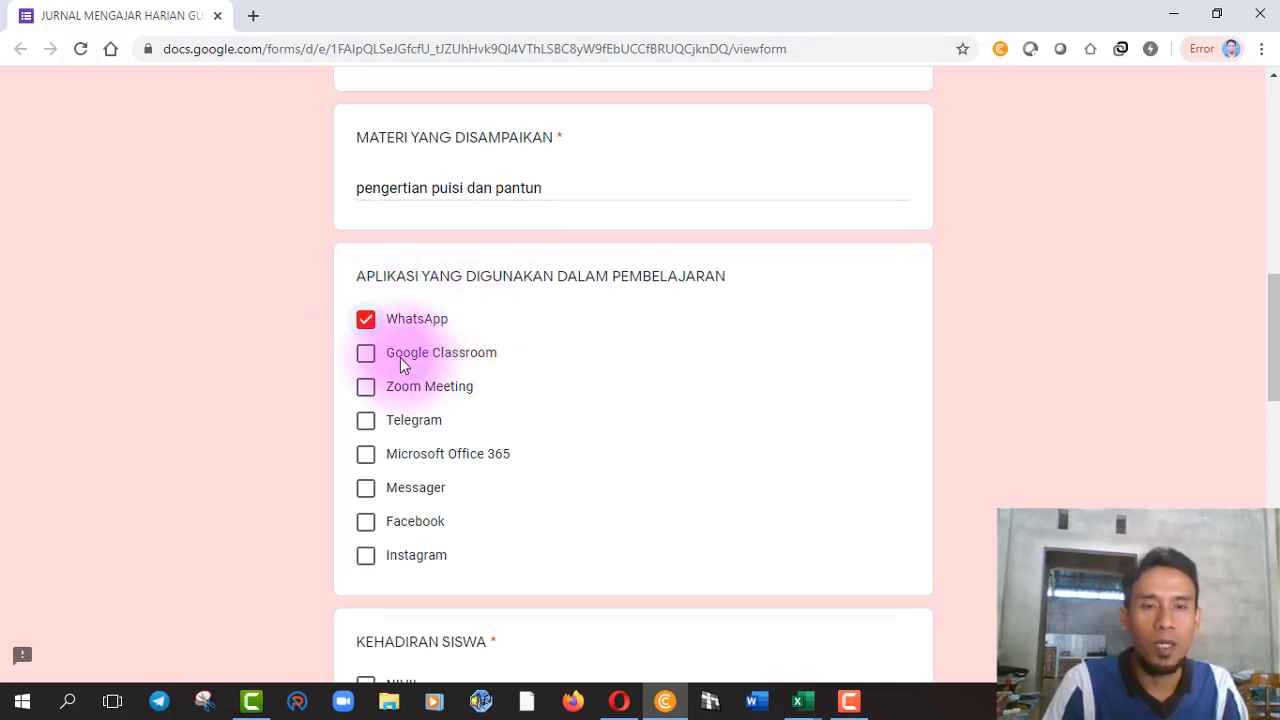
left_click(366, 354)
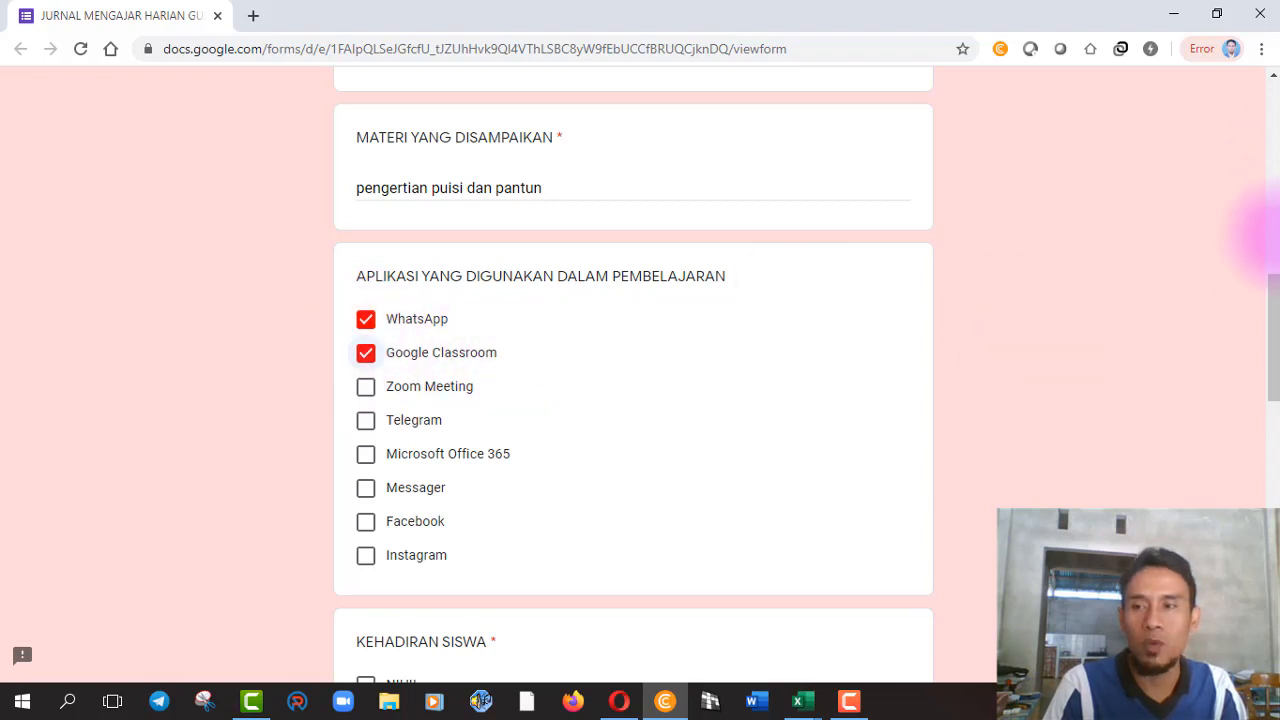
Under KEHADIRAN SISWA, select the third and fourth entries and leave NIHIL unselected.
left_click_drag(1274, 306, 1270, 399)
left_click(366, 244)
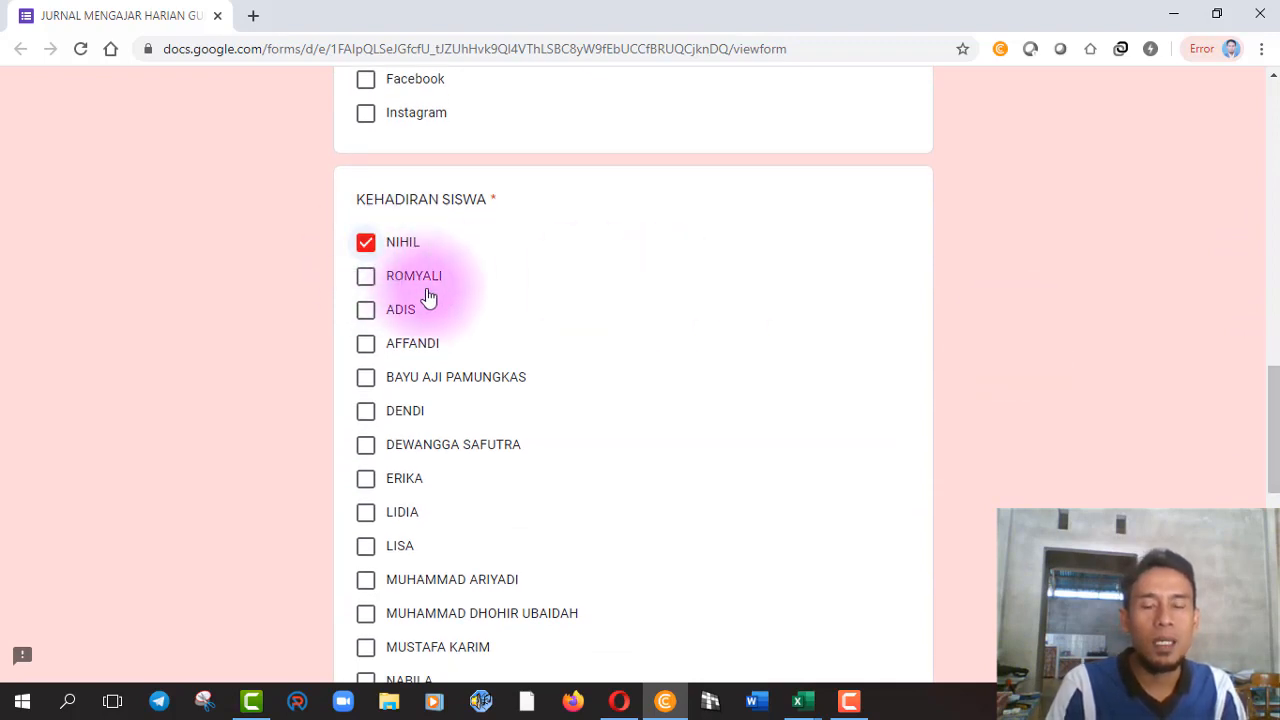
left_click(366, 245)
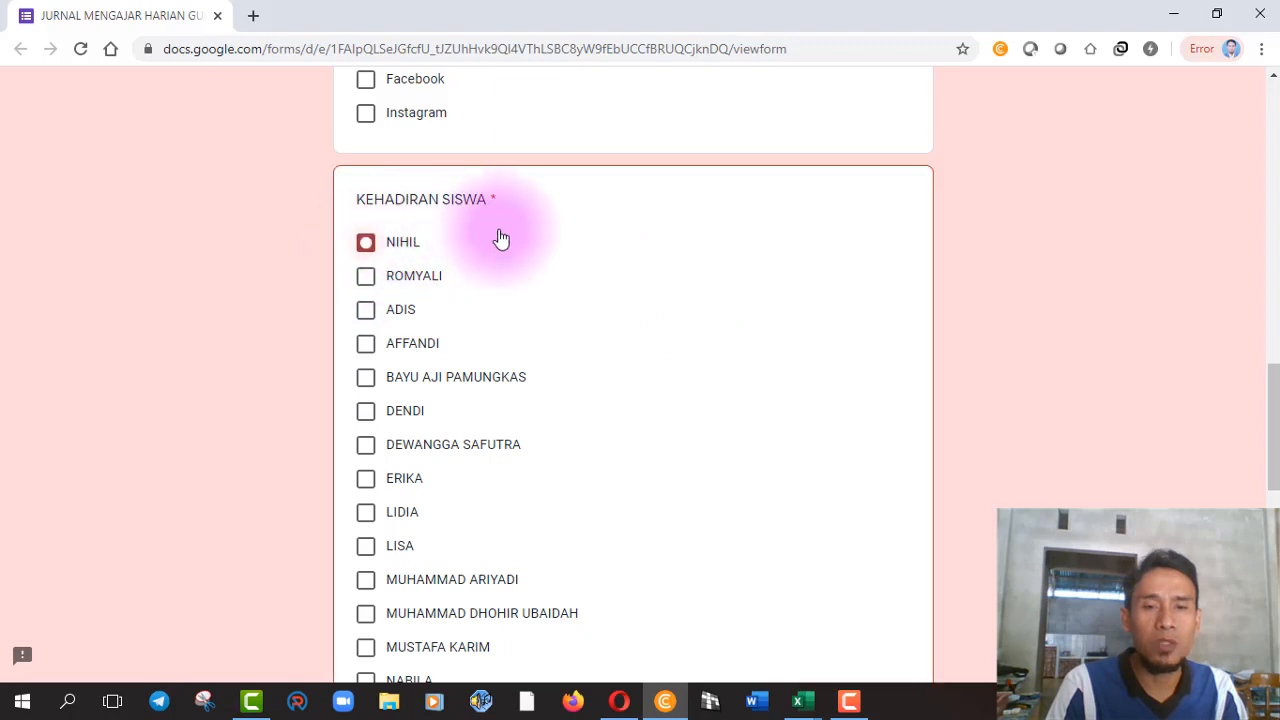
left_click(364, 316)
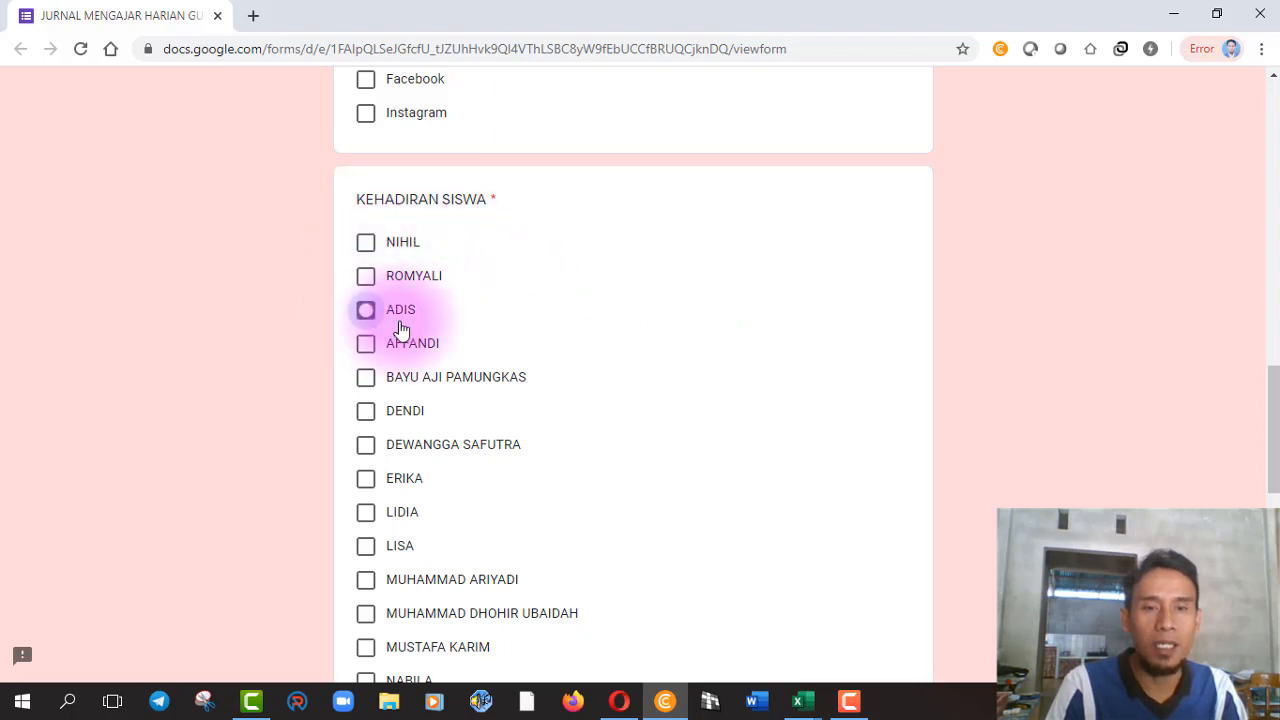
left_click(367, 348)
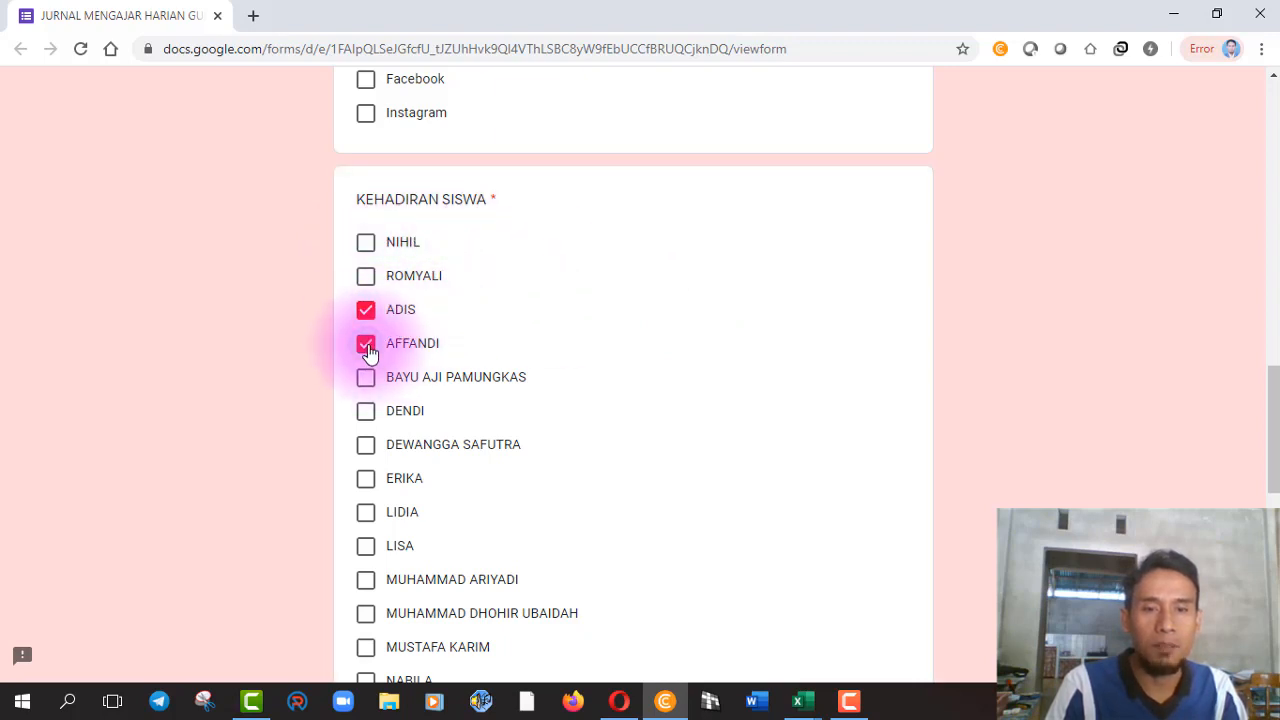
Select the sixth entry under KEHADIRAN SISWA and enter "fhghj" as the KEJADIAN PENTING answer.
left_click(366, 411)
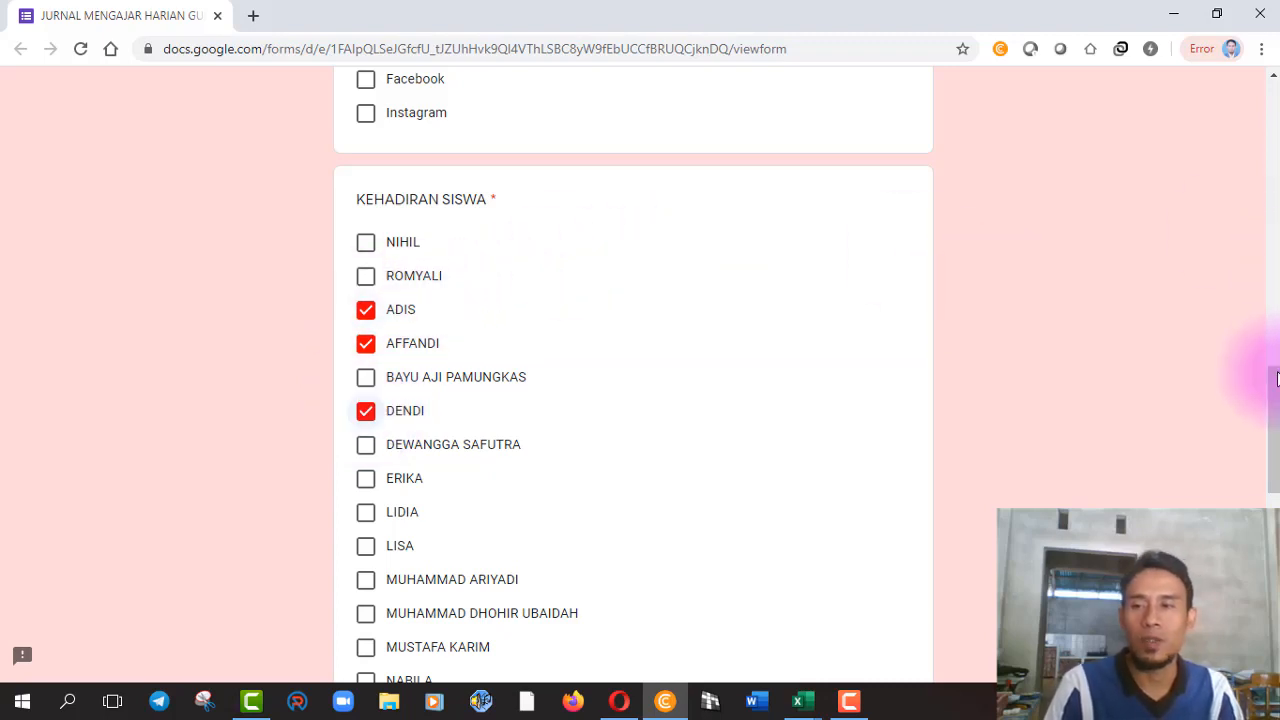
left_click_drag(1273, 386, 1272, 522)
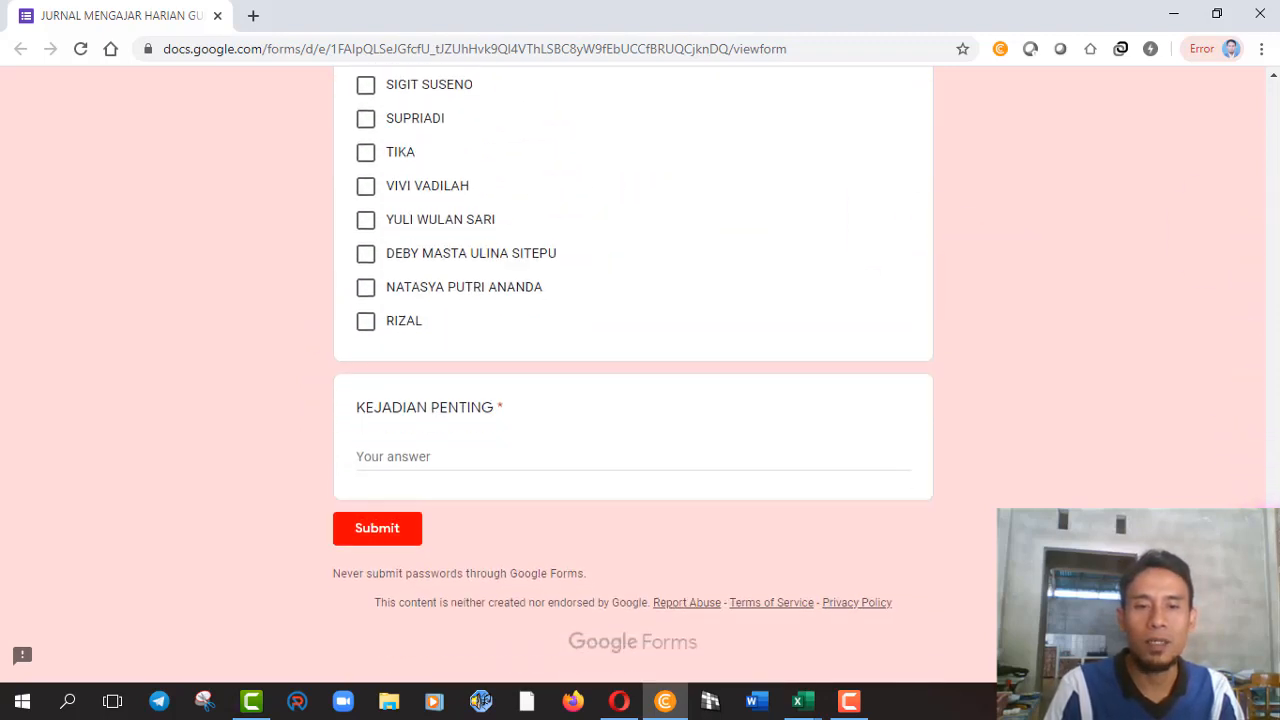
left_click(448, 460)
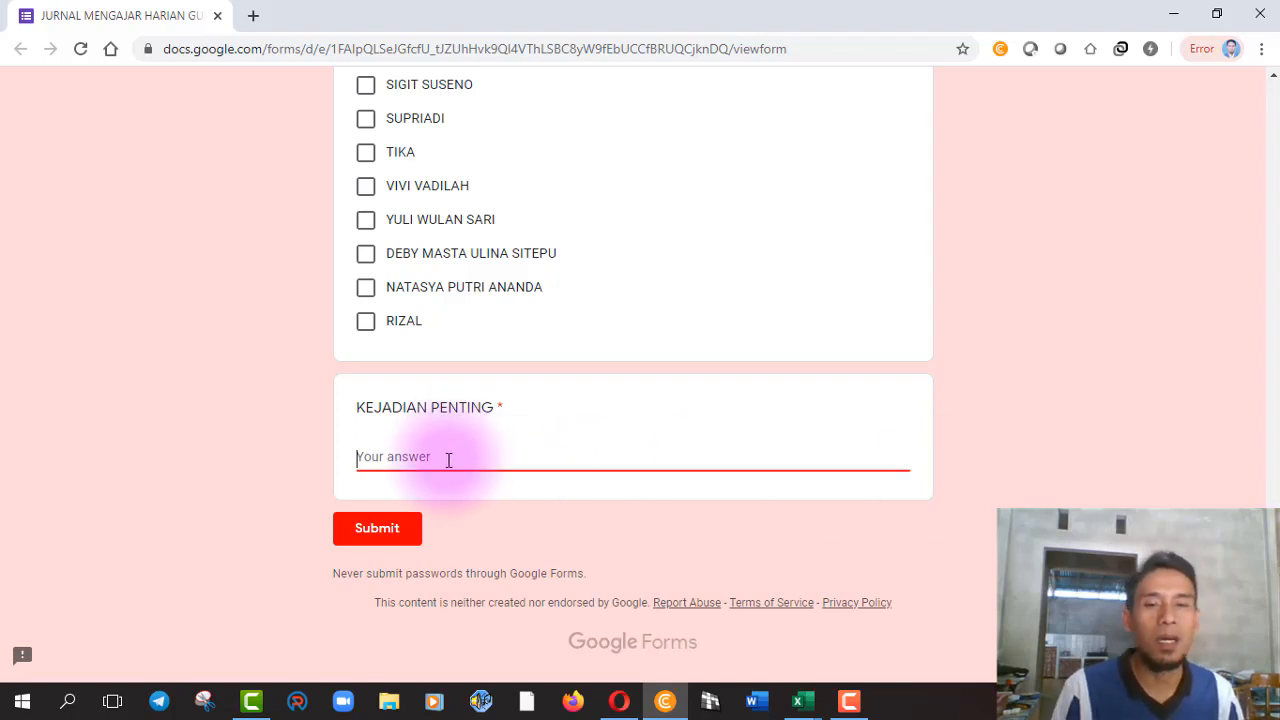
type("fhghj")
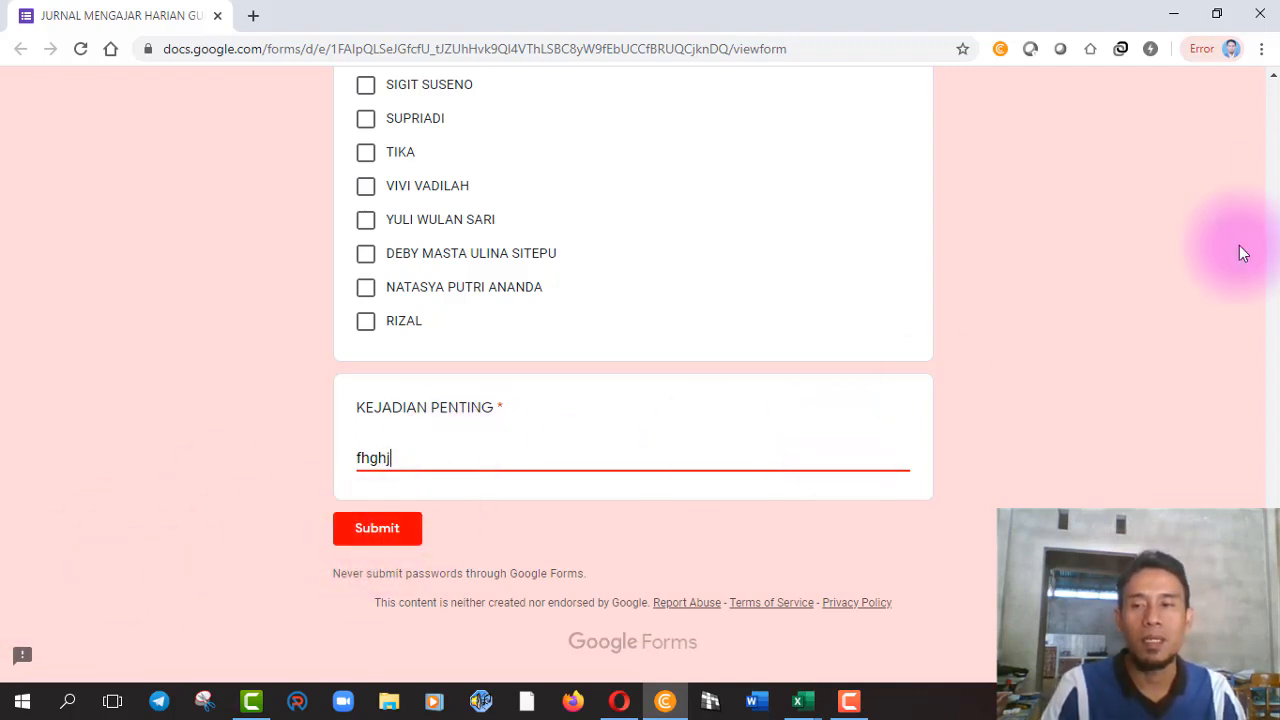
left_click_drag(1272, 617, 1265, 278)
scroll(1265, 278, "down", 15)
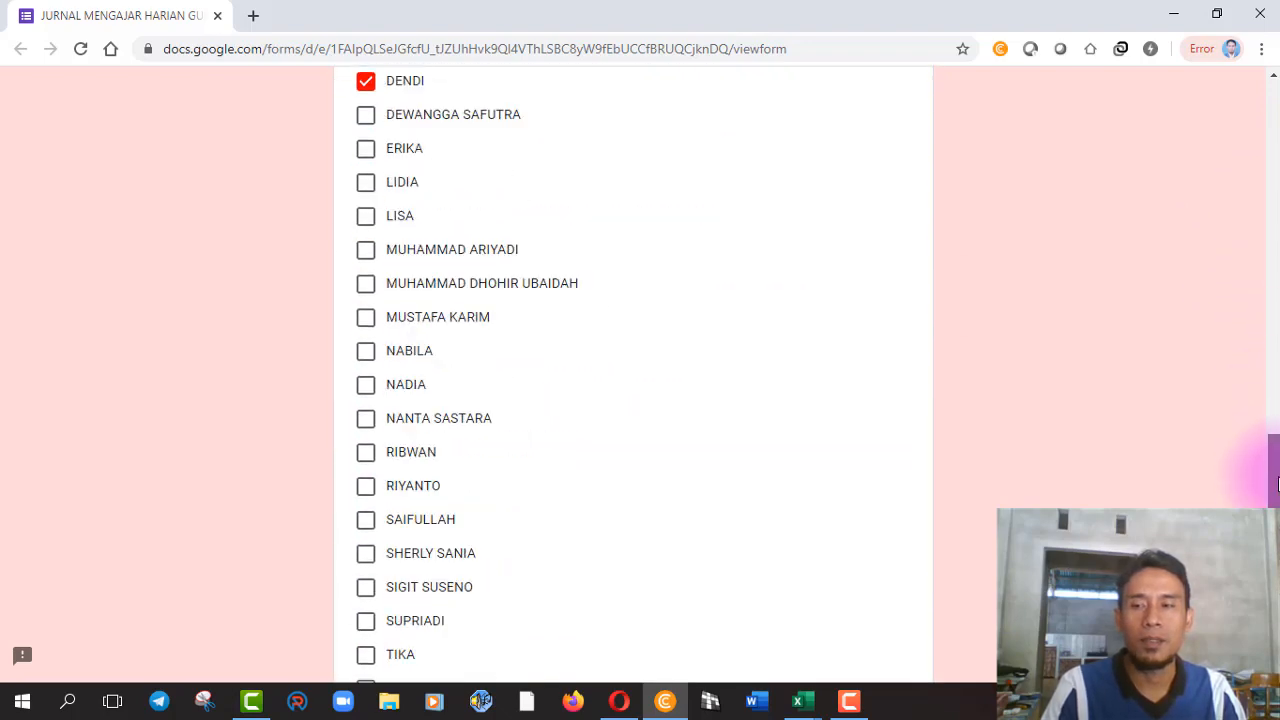
scroll(1263, 354, "up", 20)
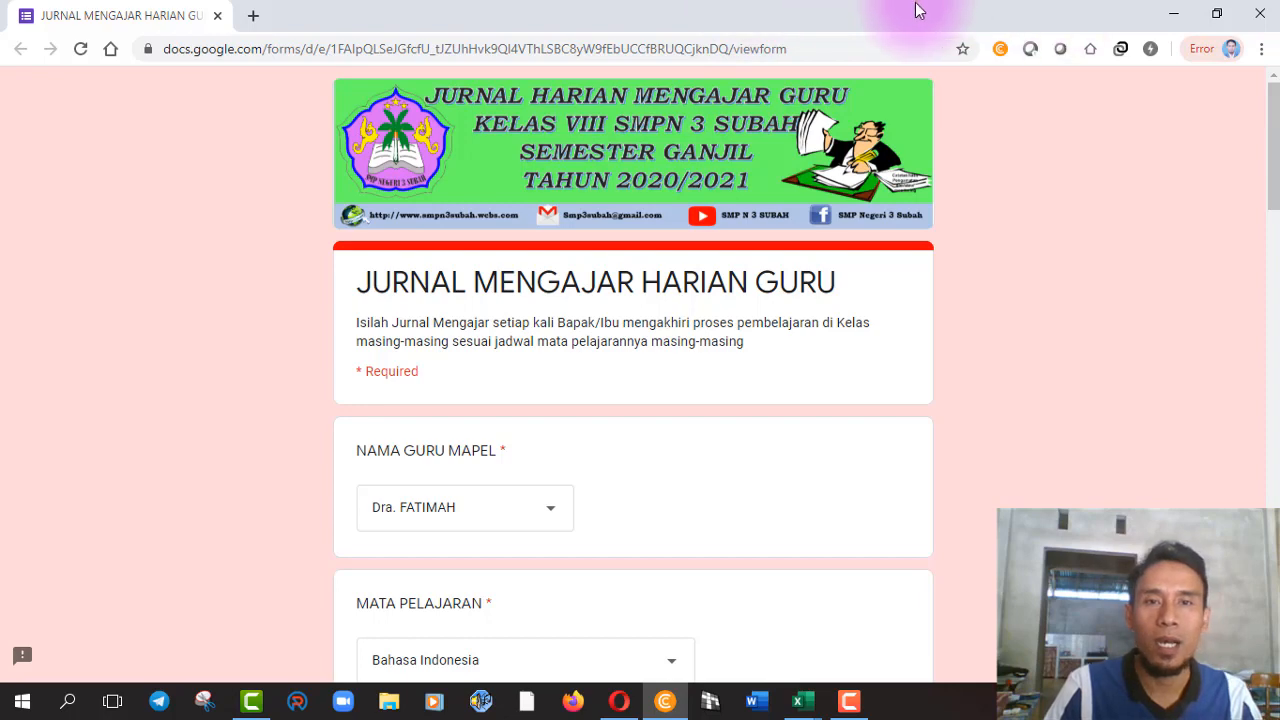
left_click(255, 18)
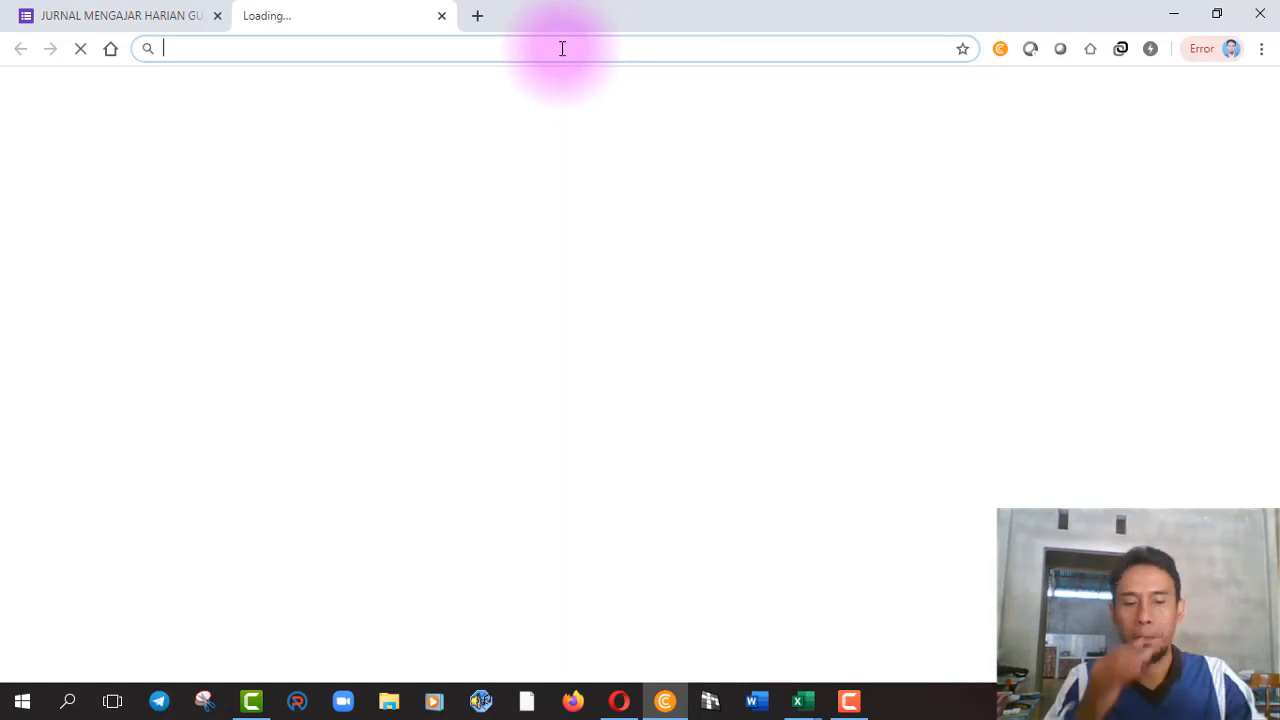
type("www")
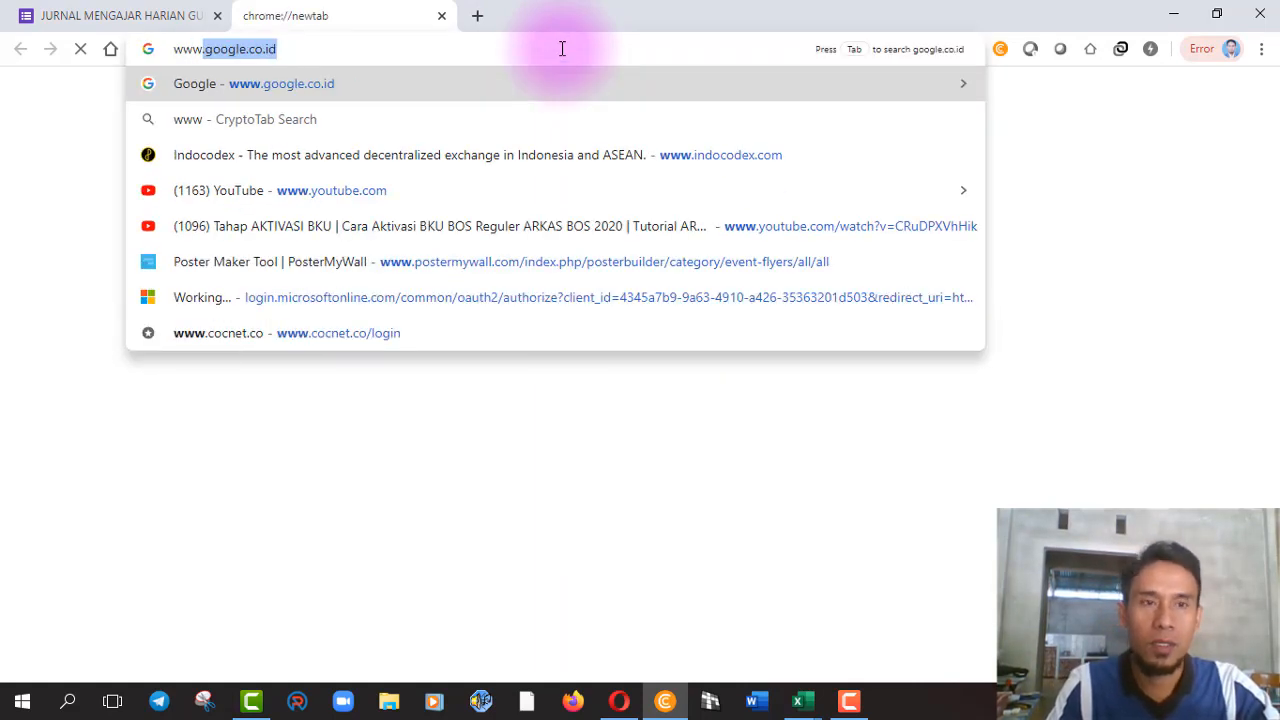
type(".")
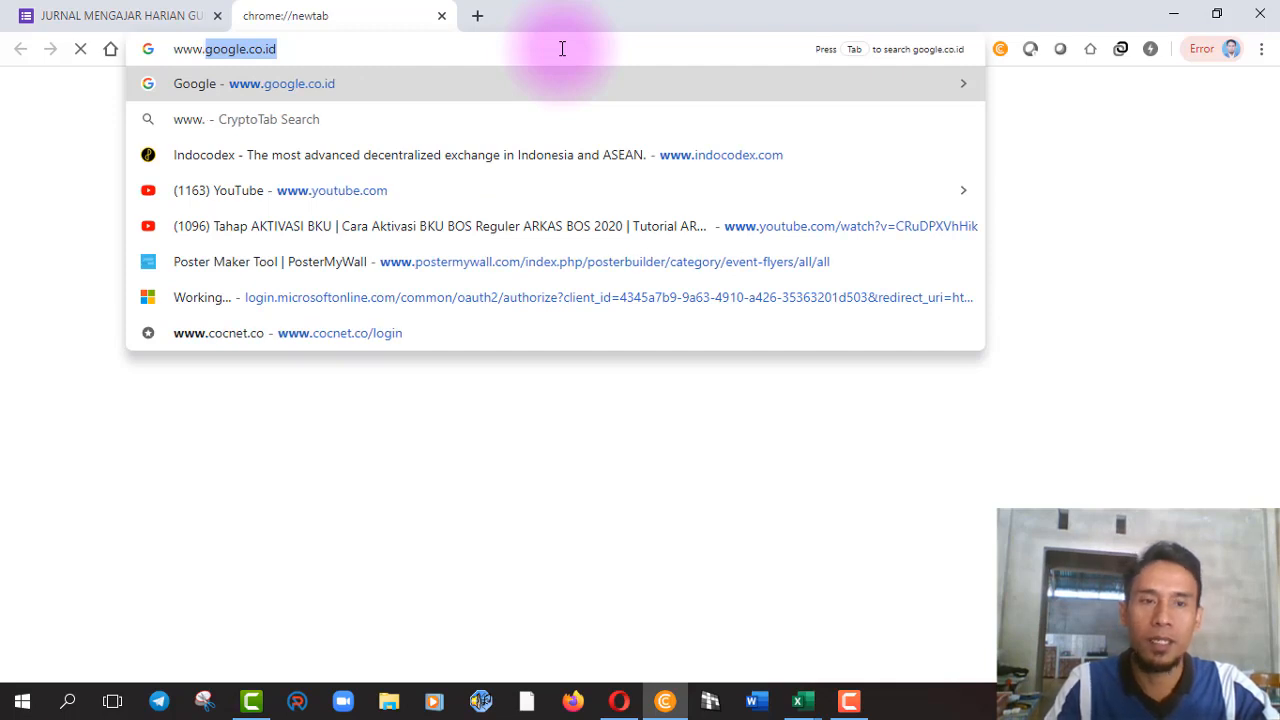
key("Return")
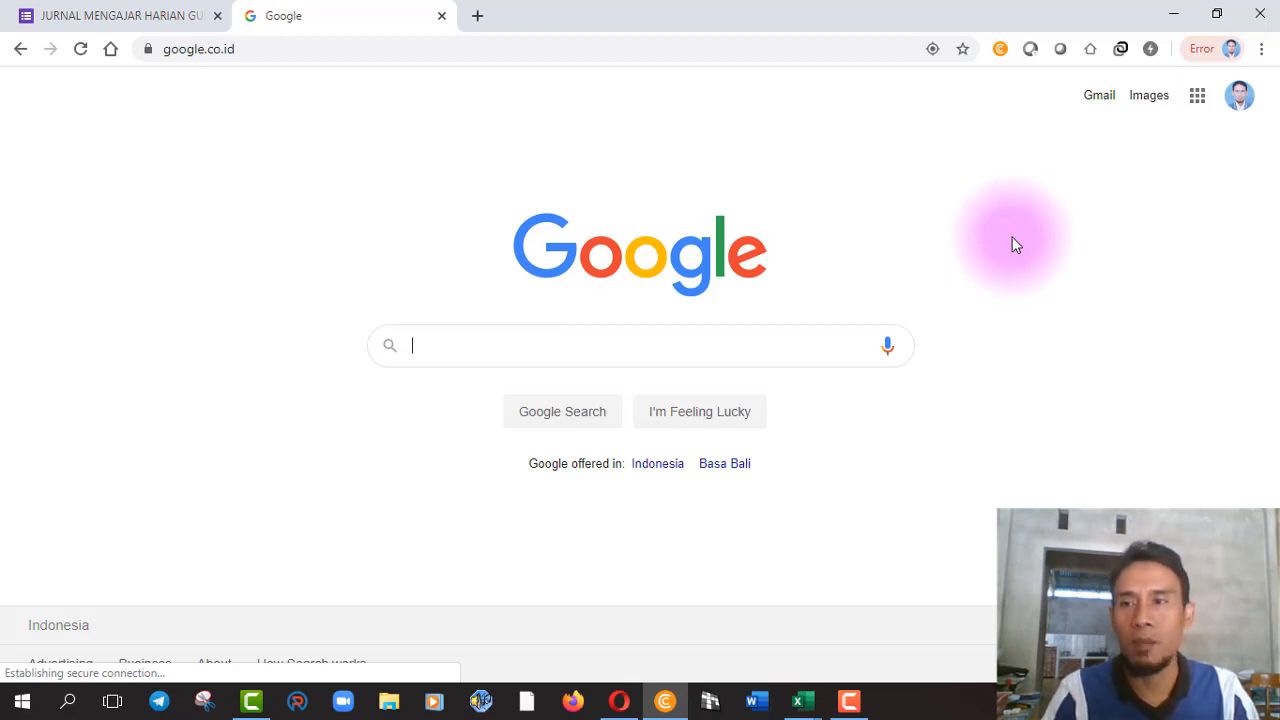
left_click(1197, 99)
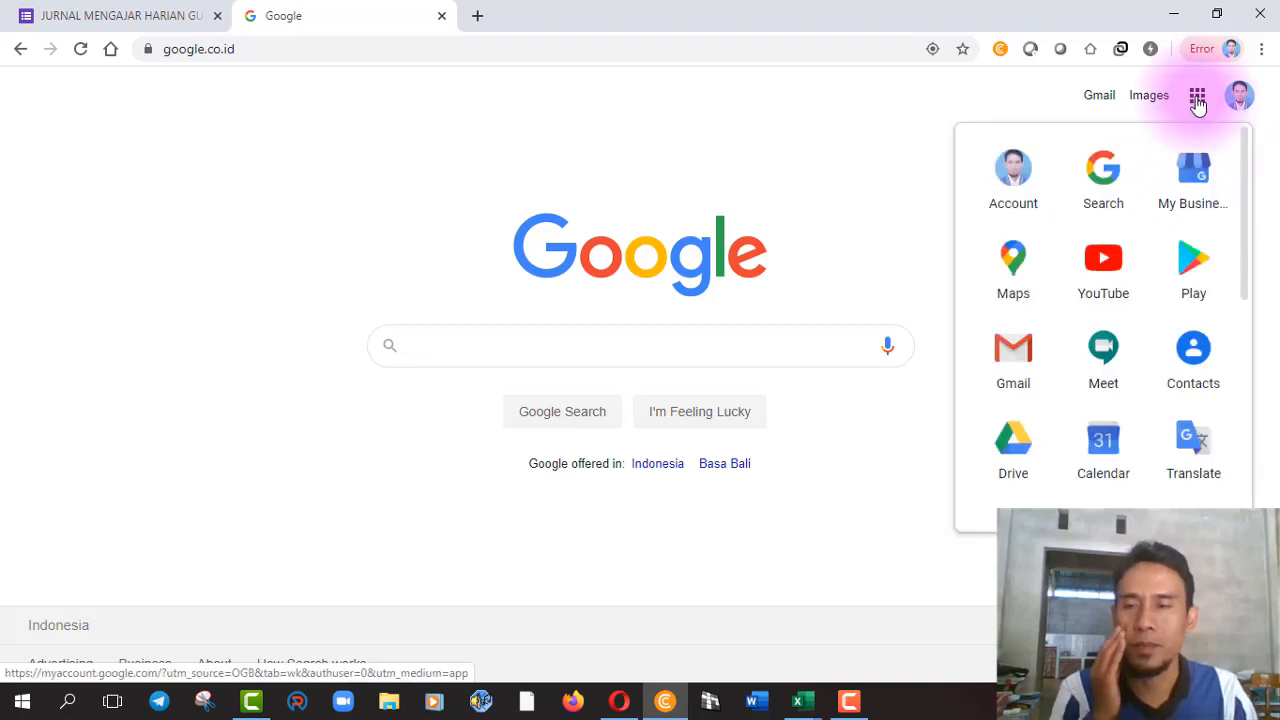
left_click(1015, 455)
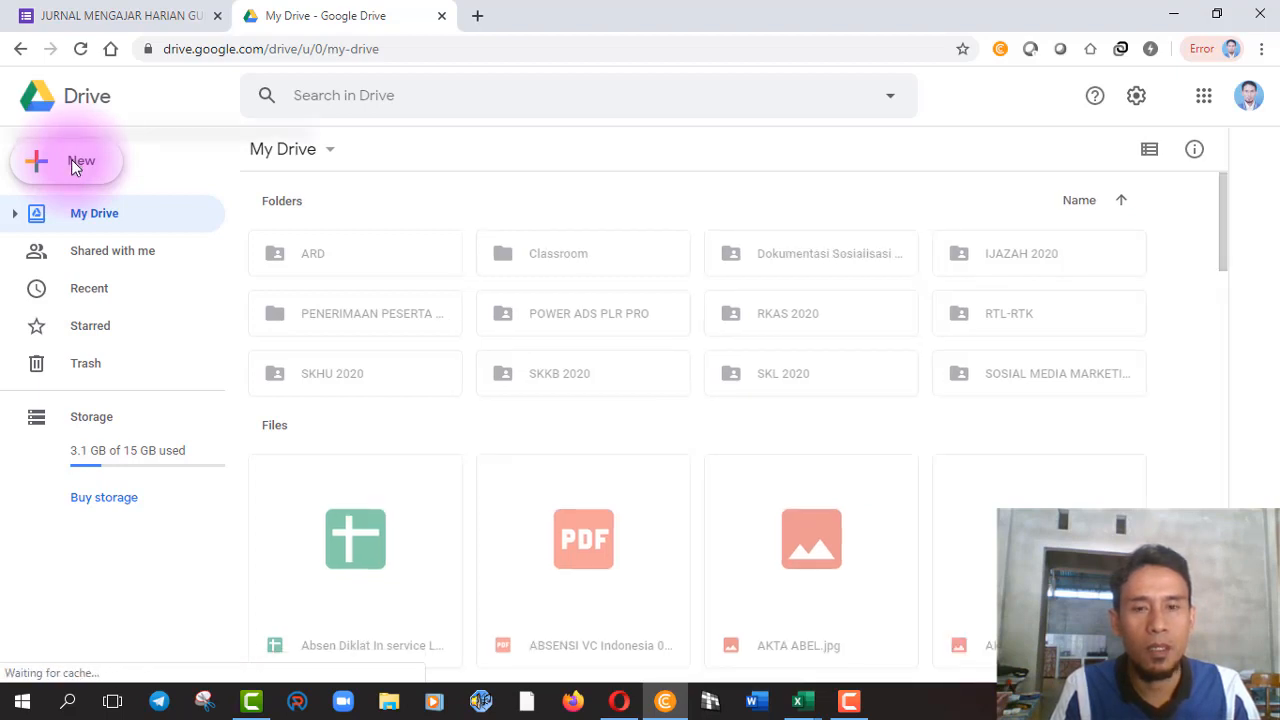
left_click(71, 162)
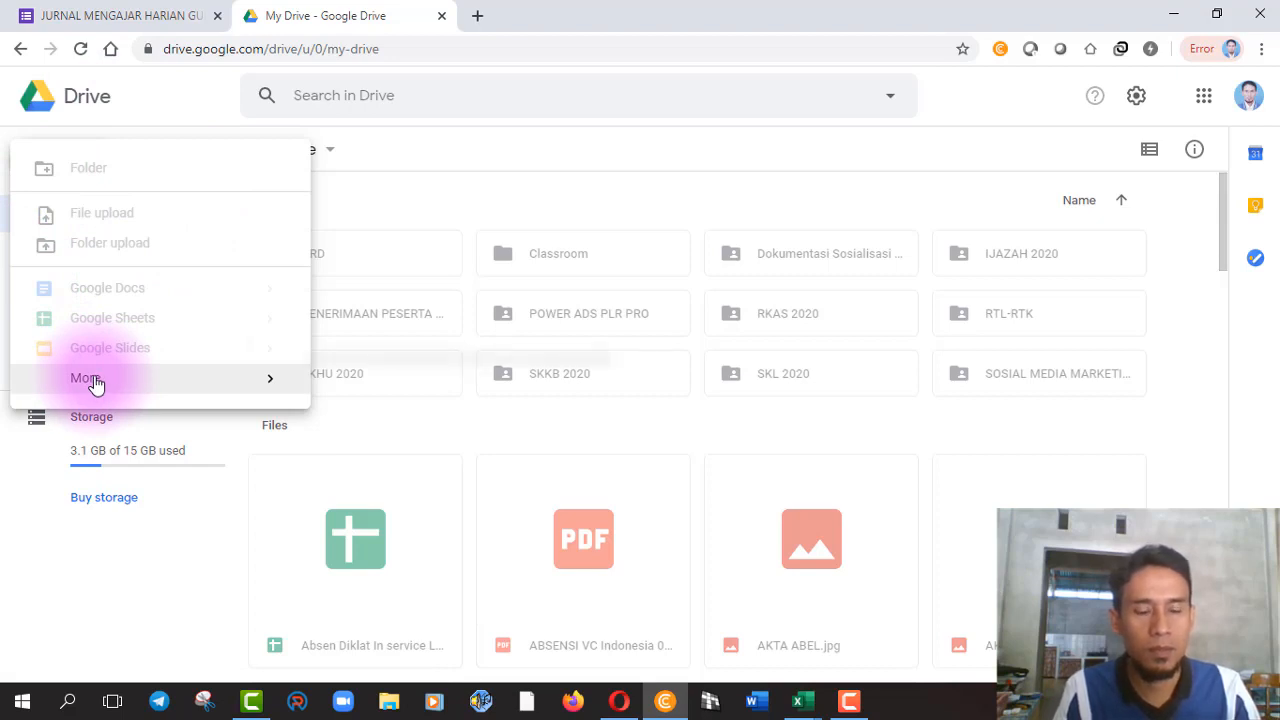
mouse_move(95, 385)
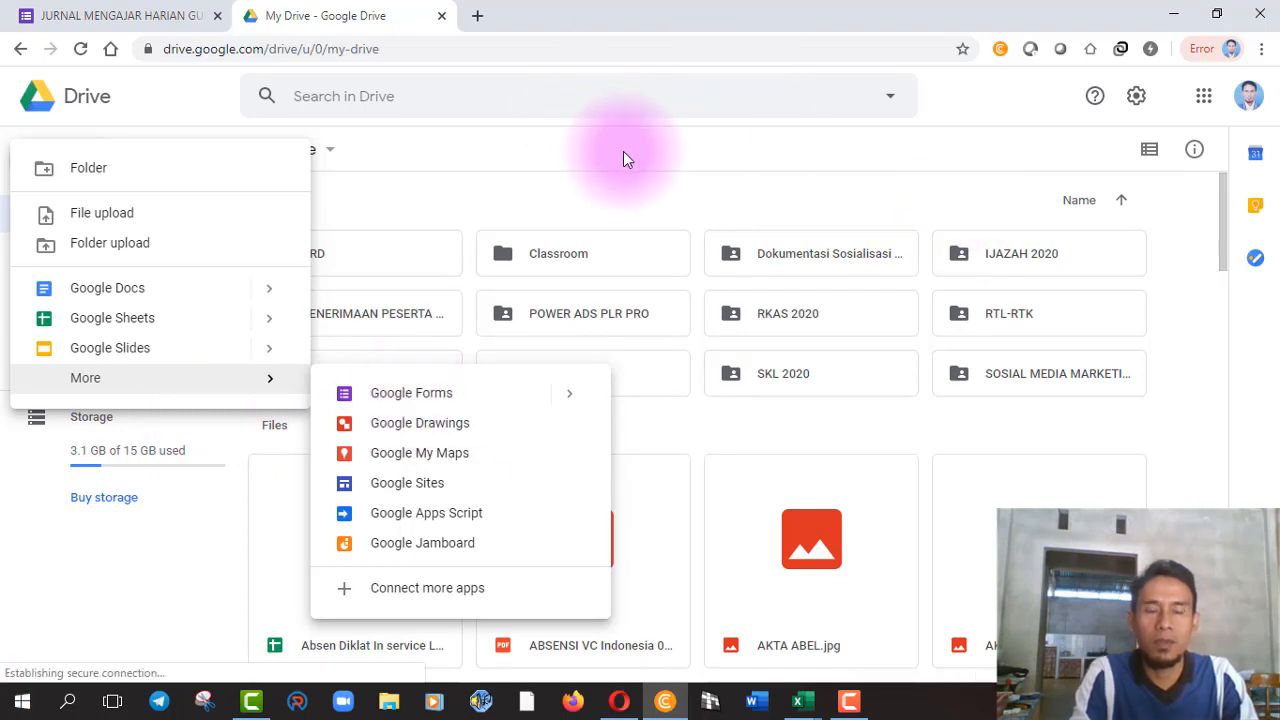
left_click(483, 160)
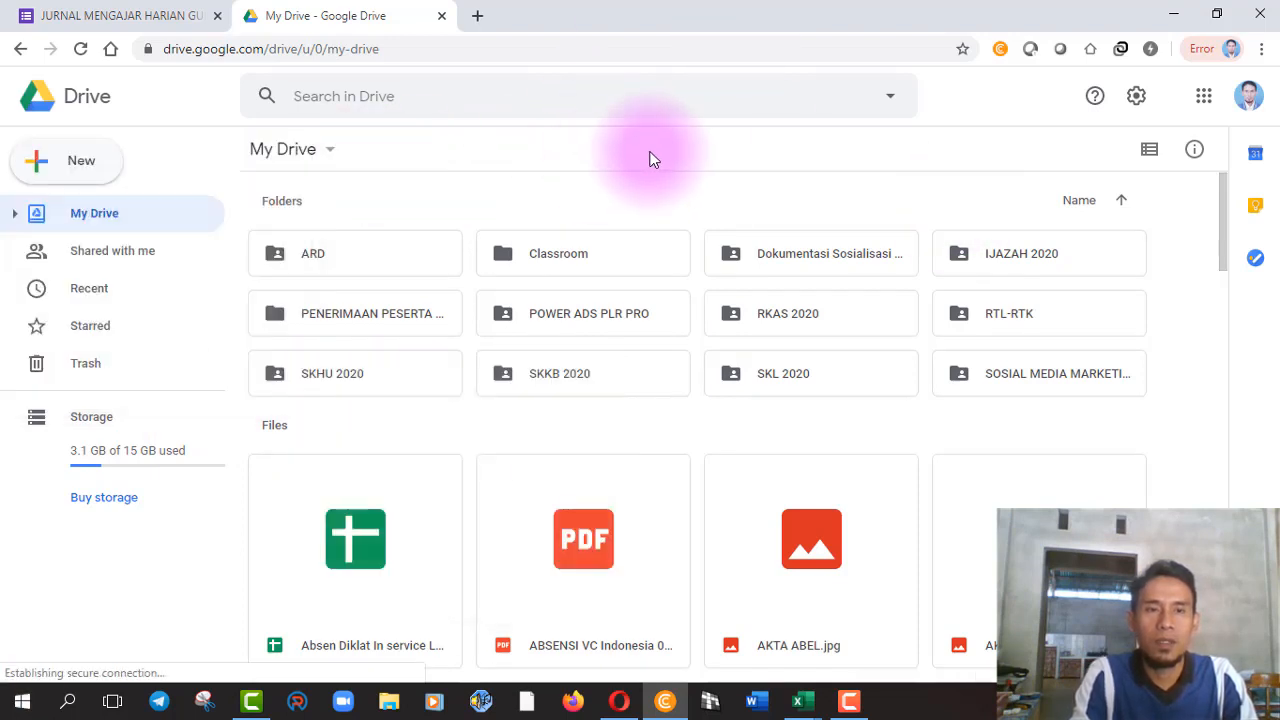
Create a new blank Google Forms form from My Drive.
left_click(73, 166)
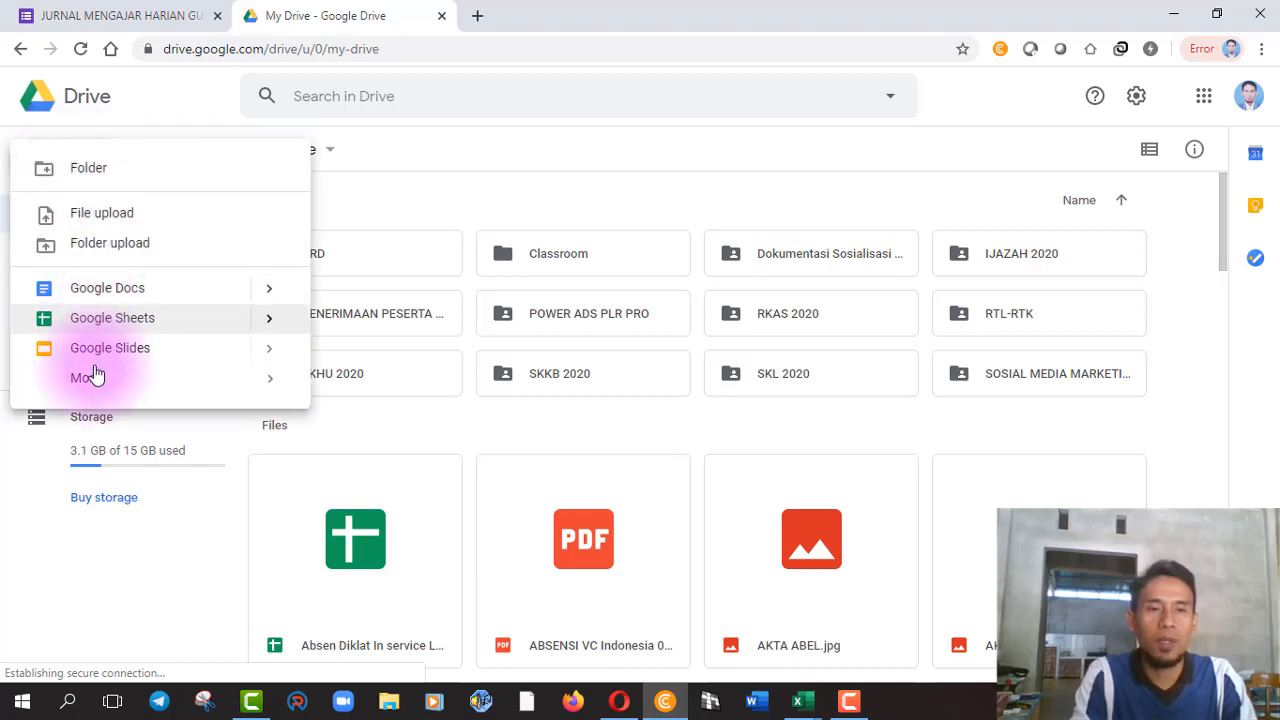
mouse_move(114, 383)
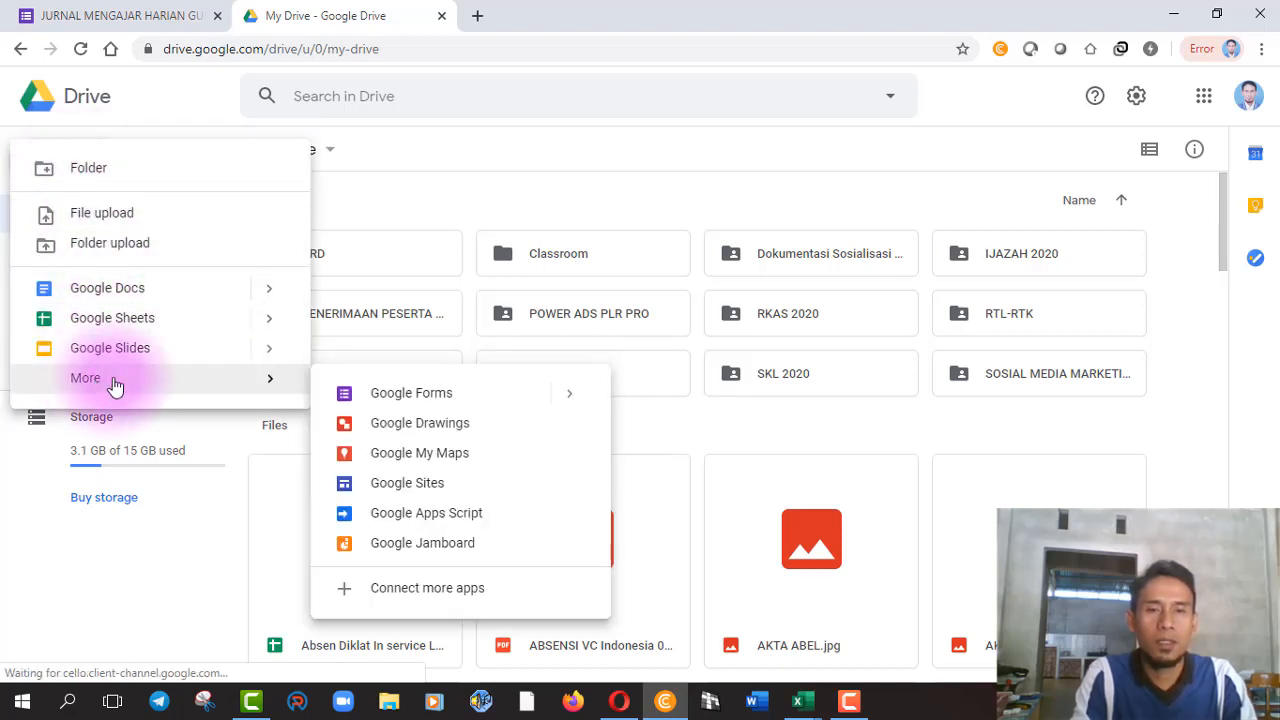
left_click(440, 395)
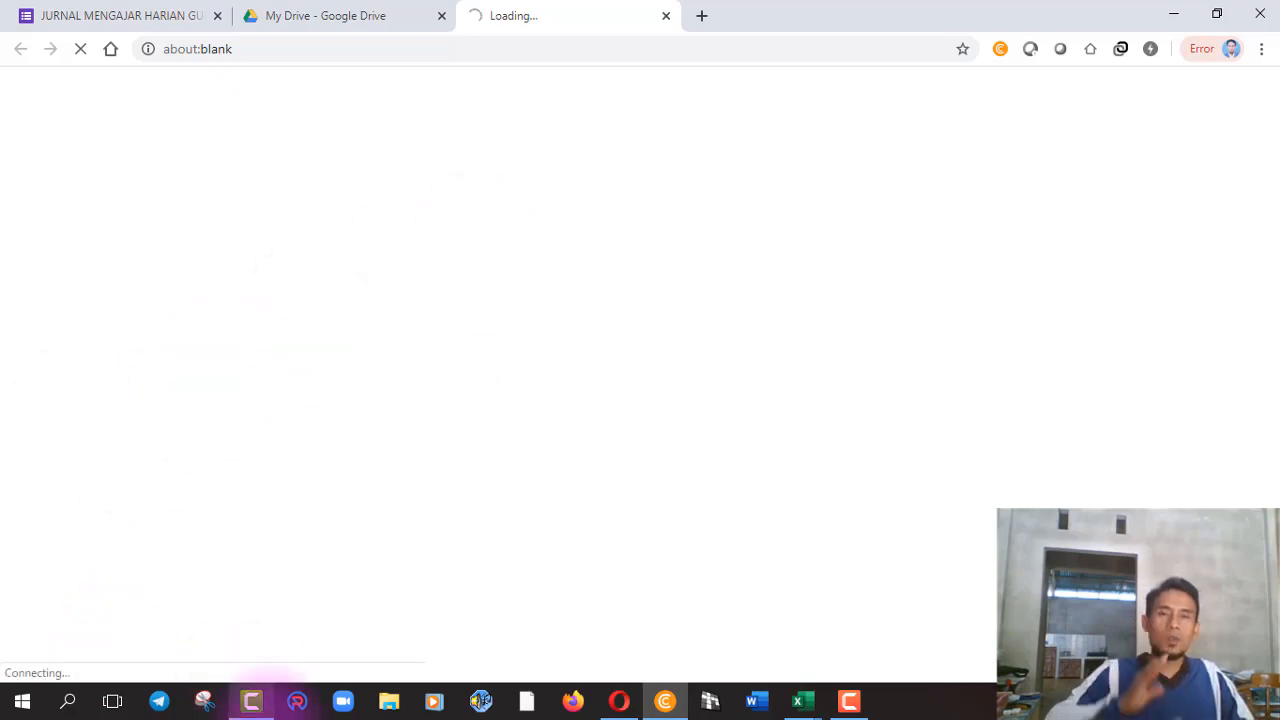
mouse_move(262, 696)
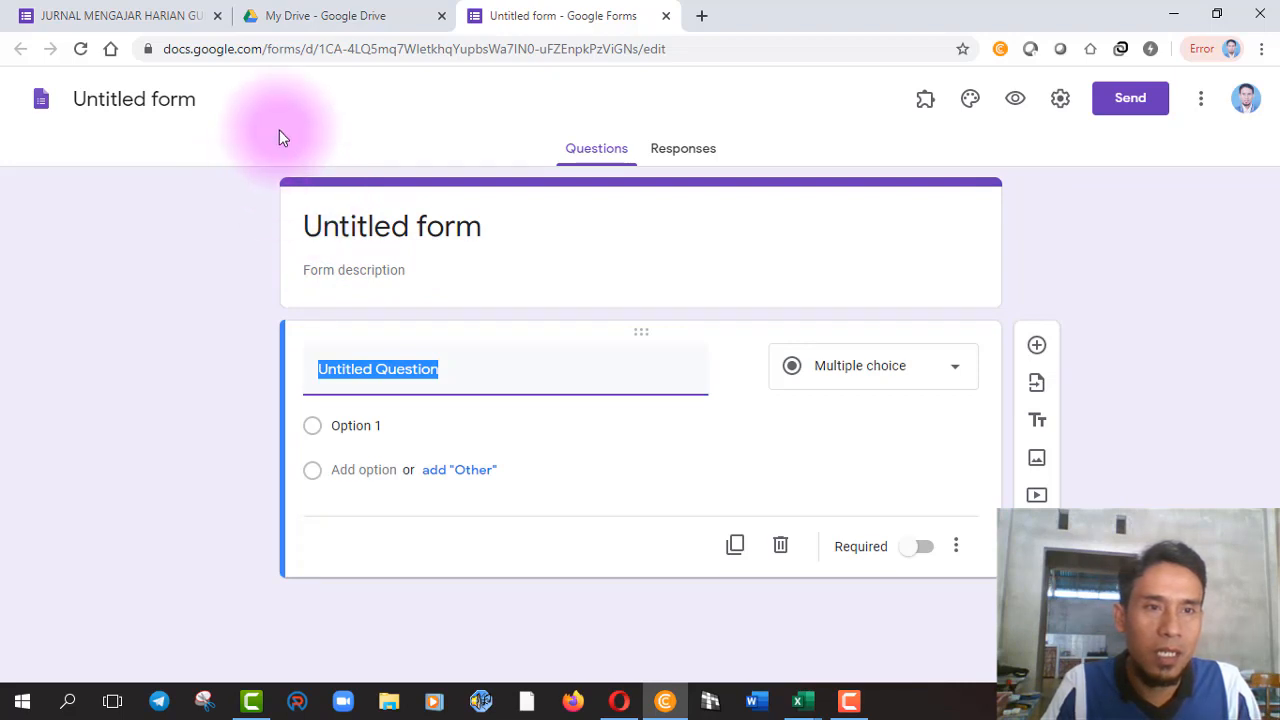
Consult the existing journal form and title the new form "JURNAL MENGAJAR HARIAN GURU".
left_click(152, 17)
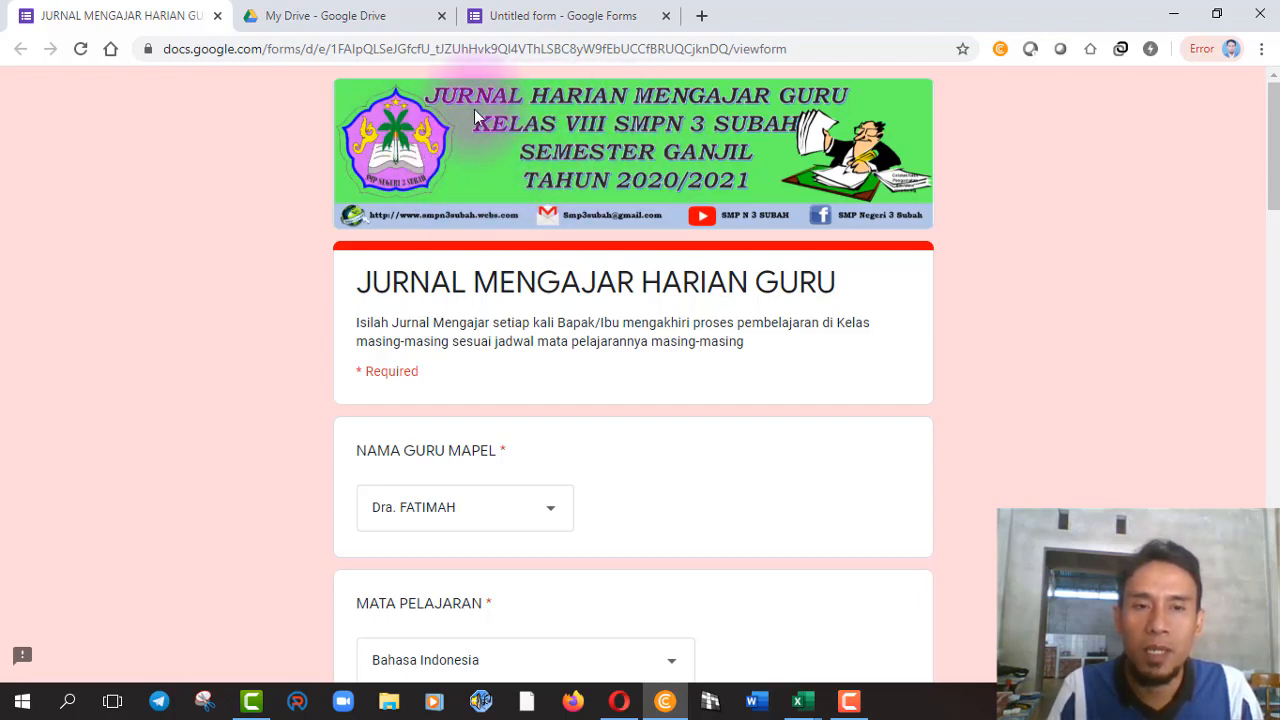
left_click(583, 18)
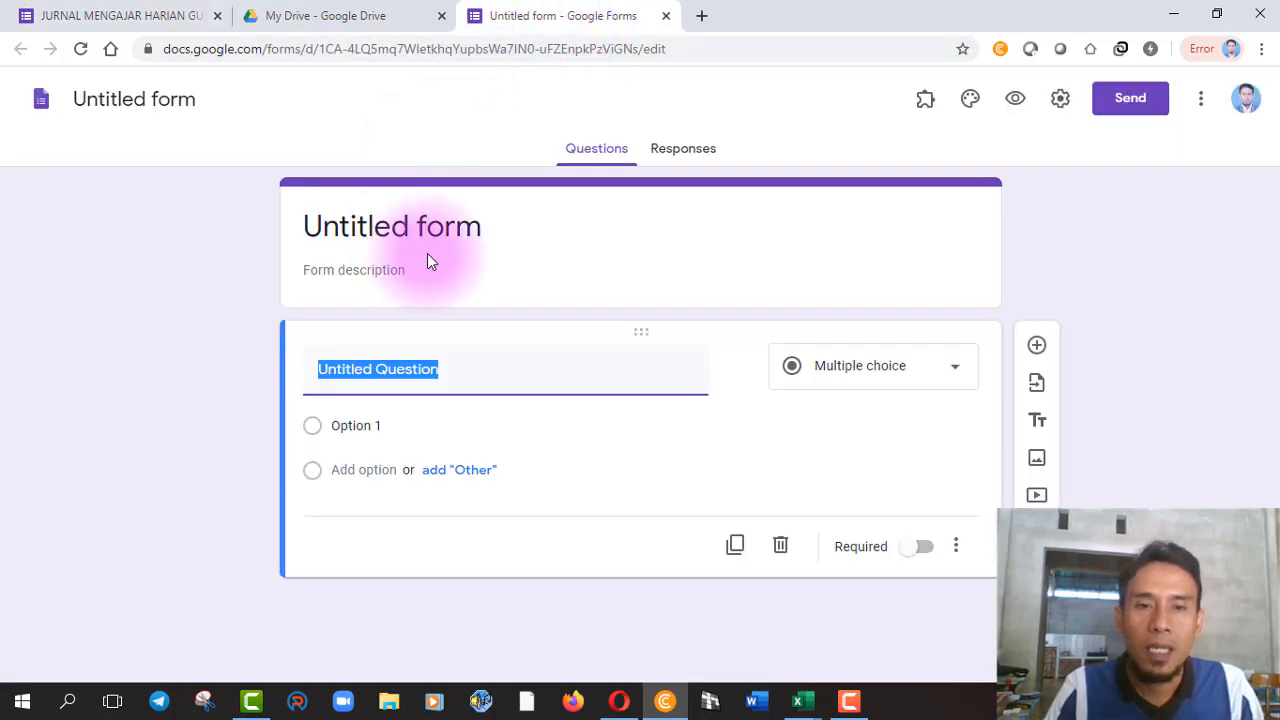
left_click(469, 232)
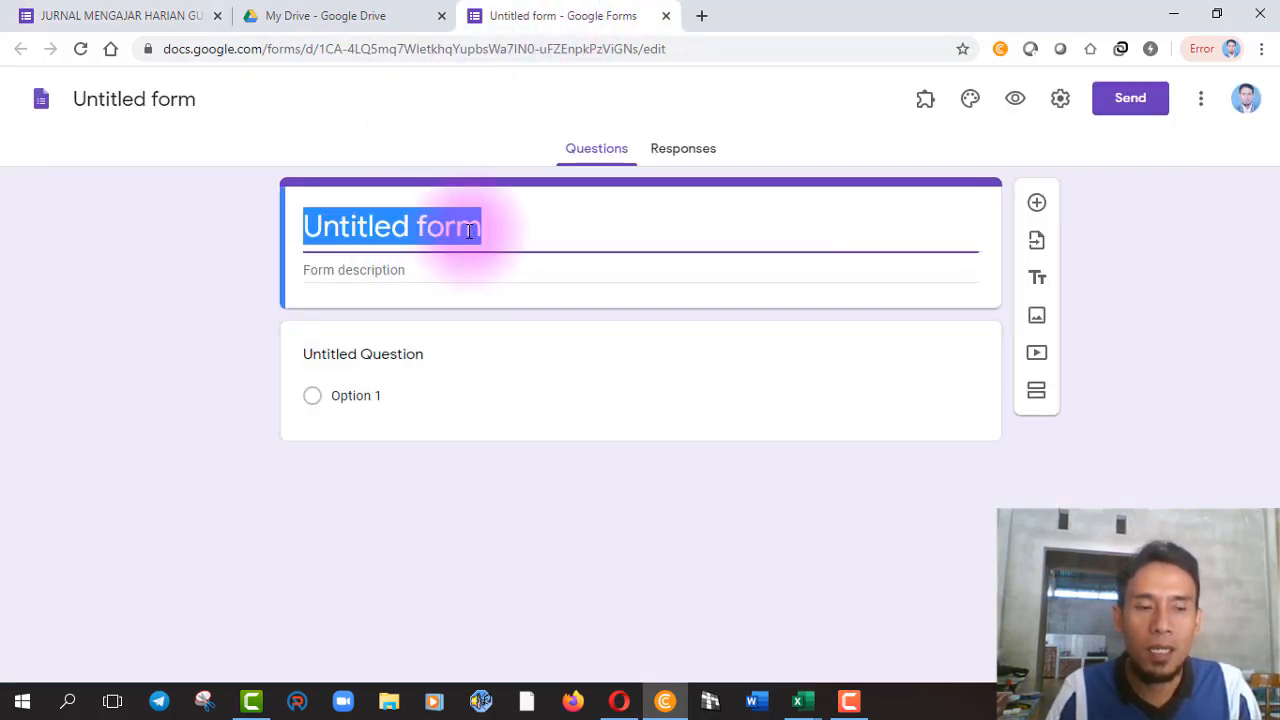
left_click(105, 15)
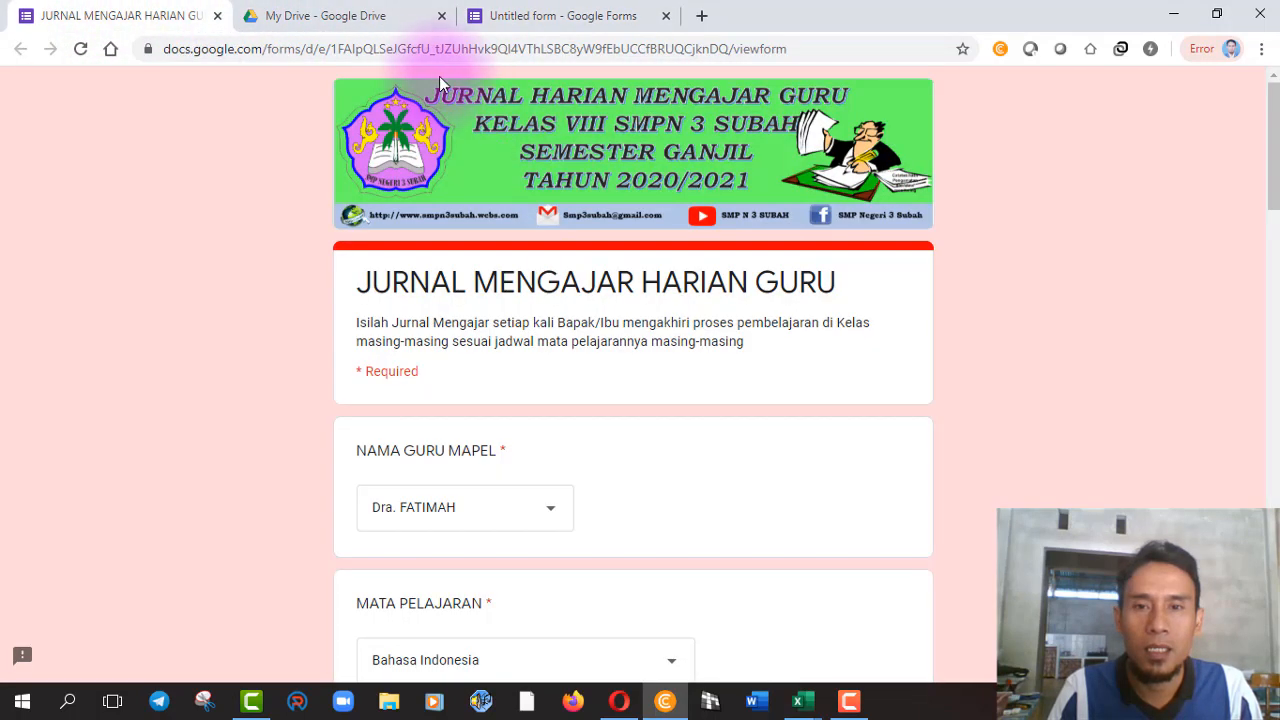
left_click(556, 16)
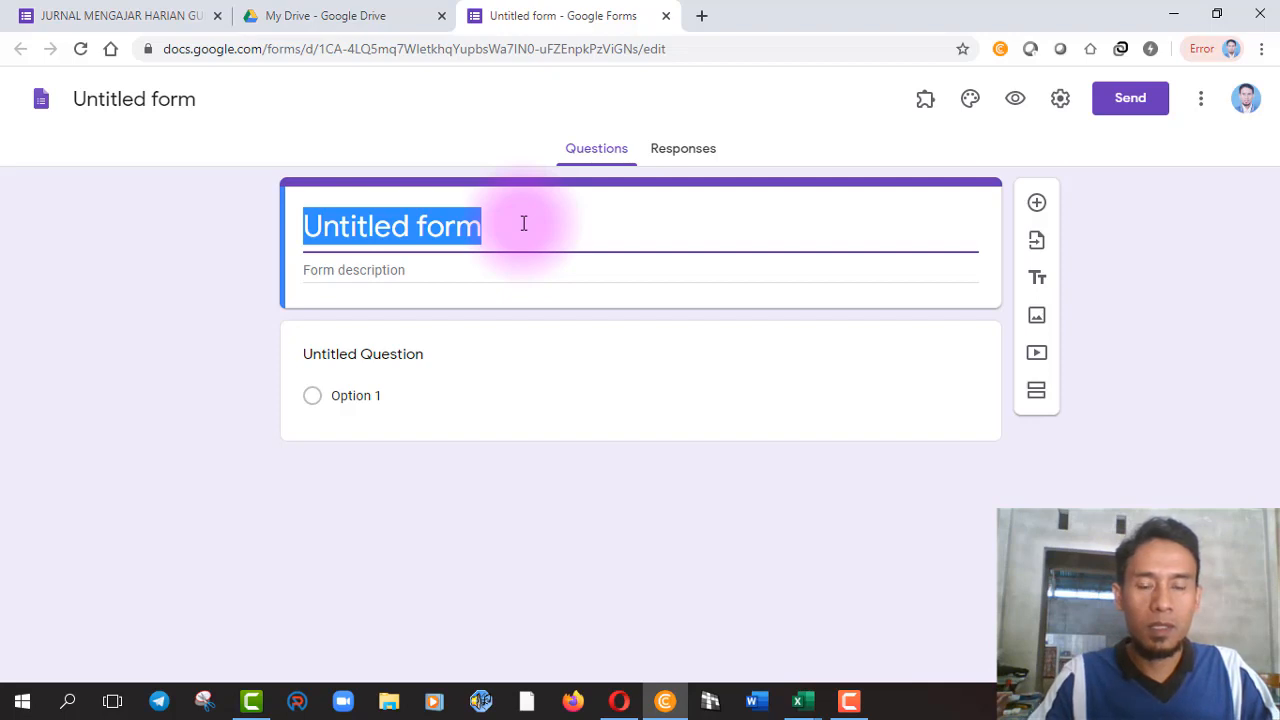
type("J")
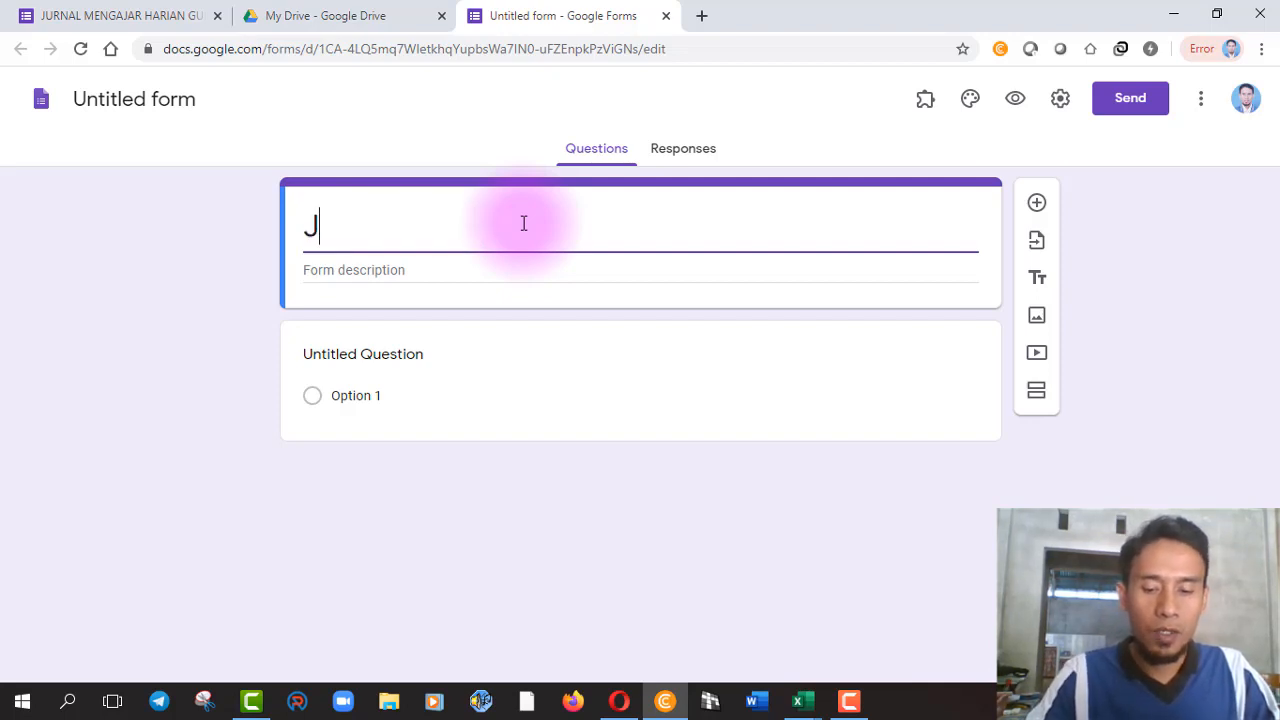
type("URNAL MEN")
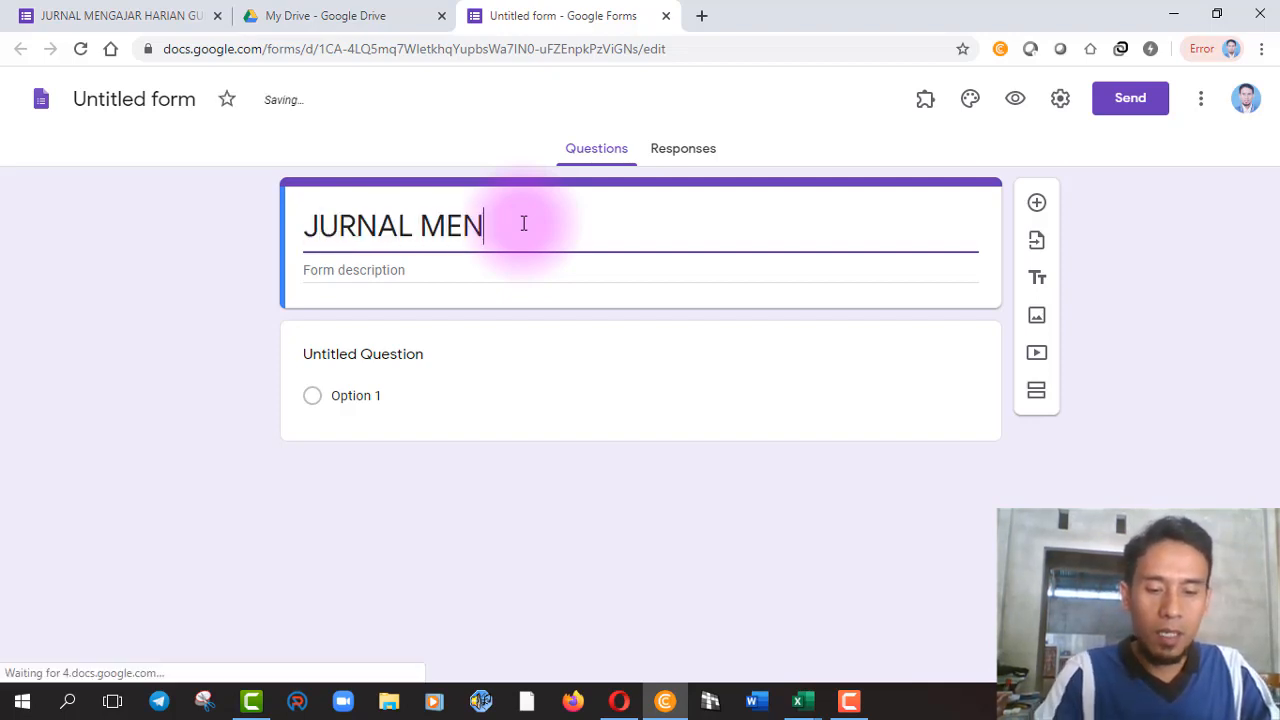
type("GAJAR HAR")
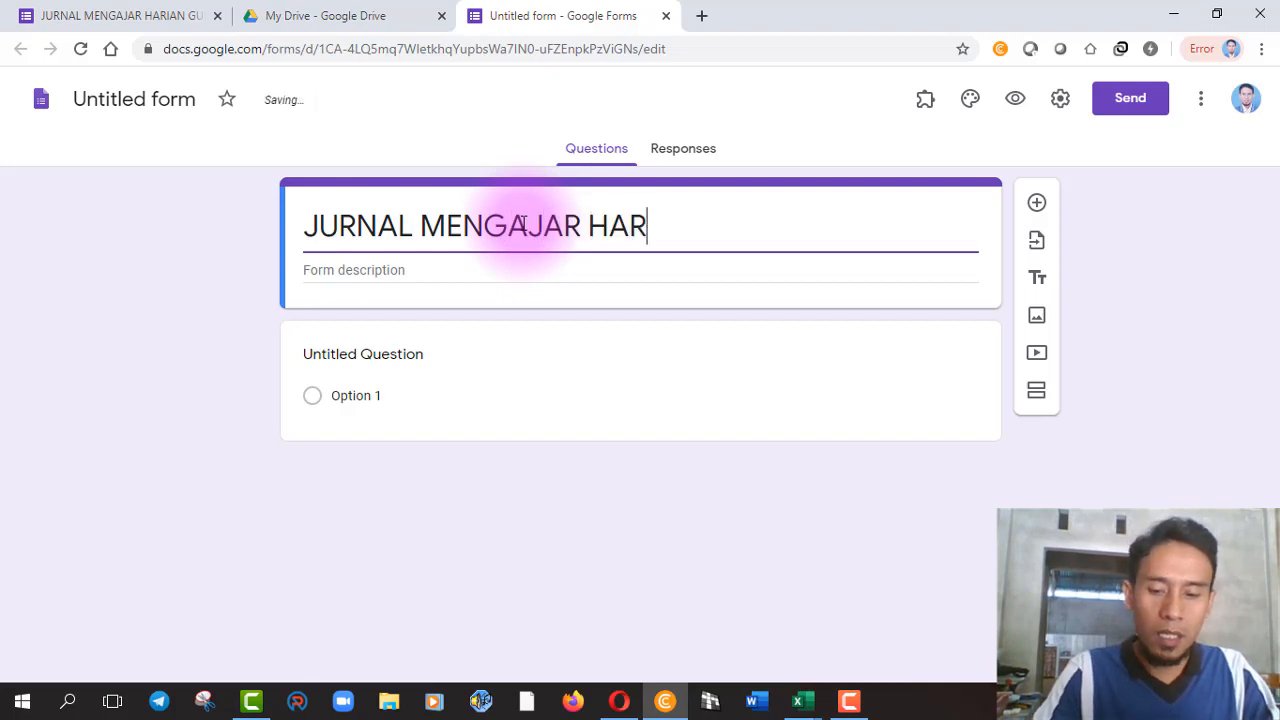
type("IAN GURU")
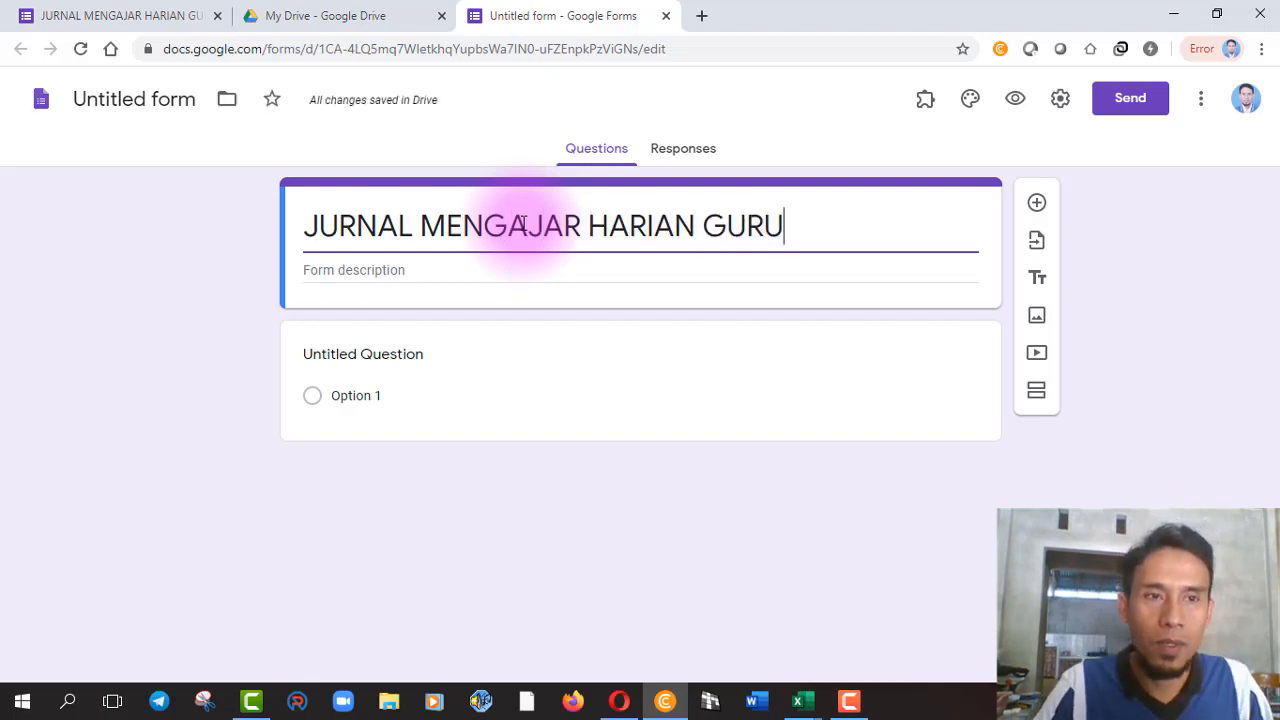
Check the existing form and enter the description "Isilah Jurnal mengajar setiap kali Bapak/Ibu mengakhiri proses pembelajaran di kelas masing-masing sesuai jadwal mata pelajarannya masing-masing".
left_click(78, 20)
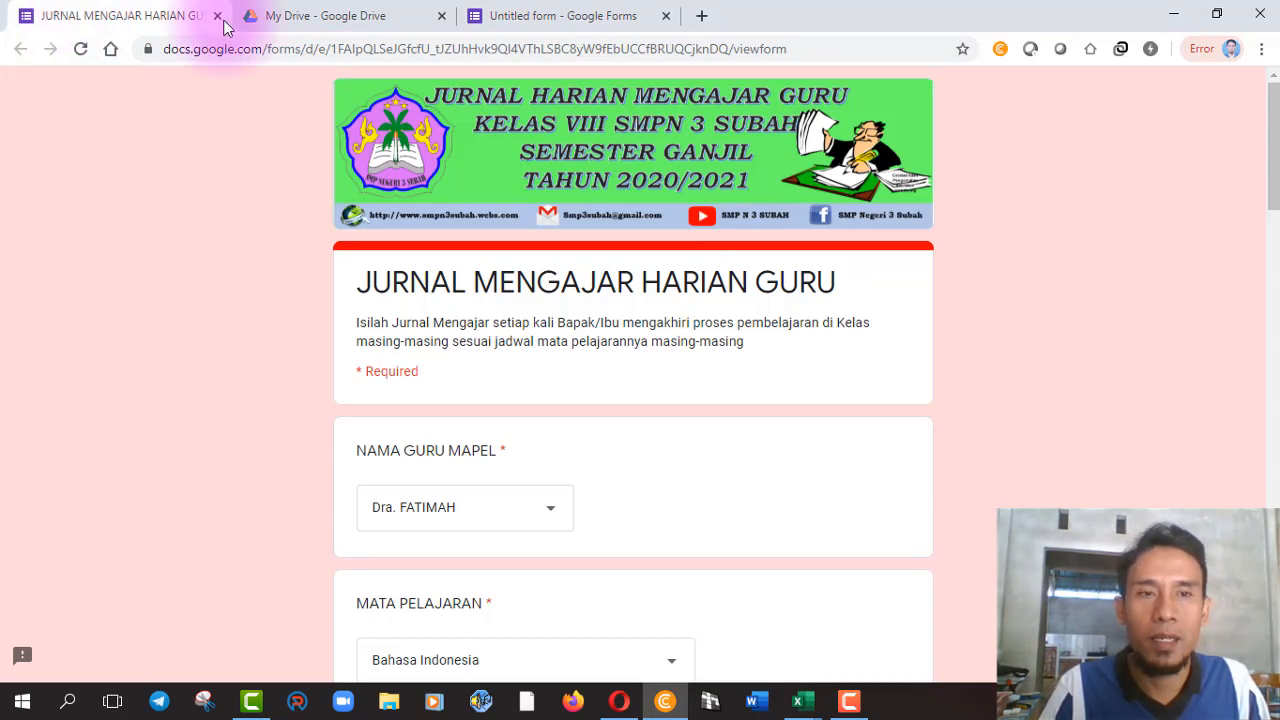
left_click(583, 20)
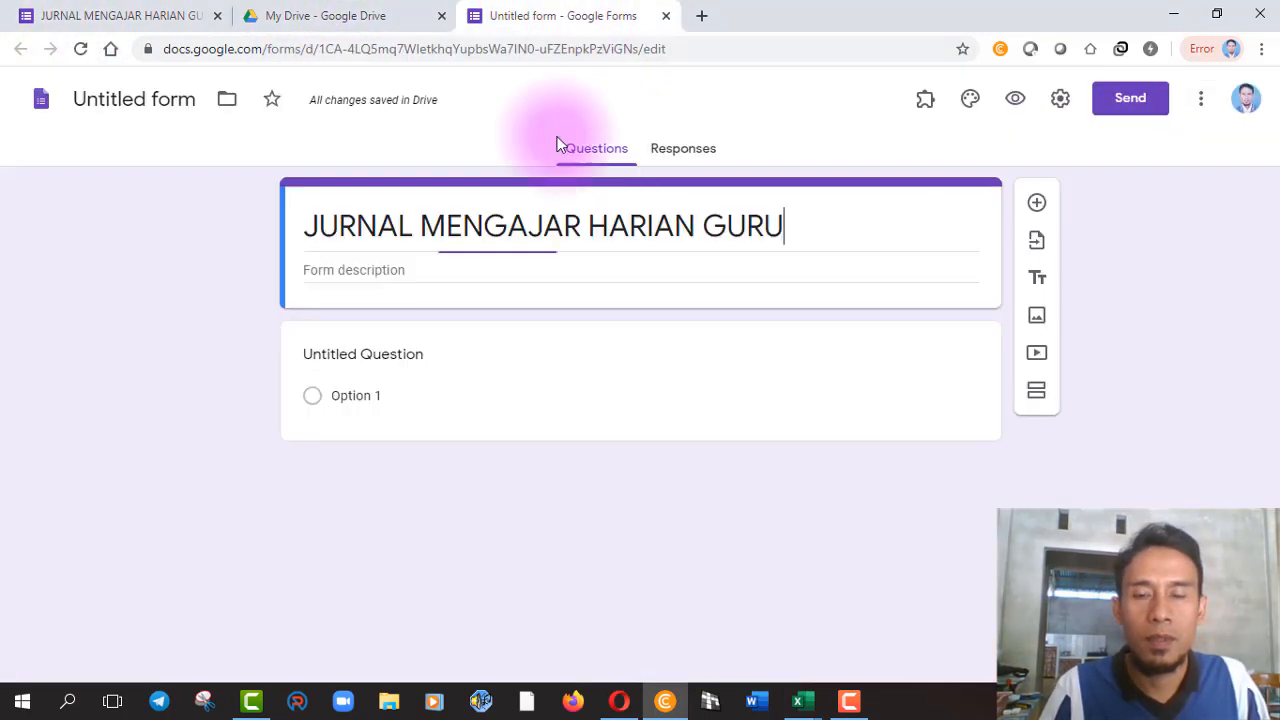
left_click(338, 269)
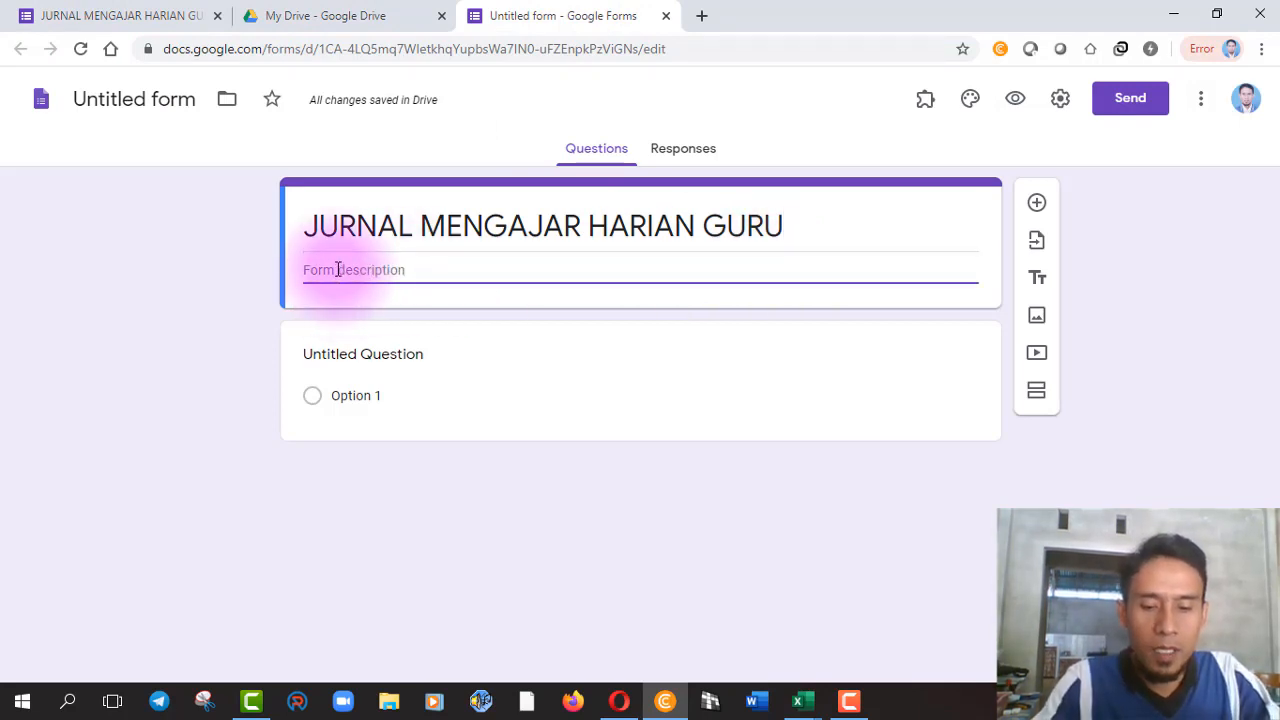
type("Isilah")
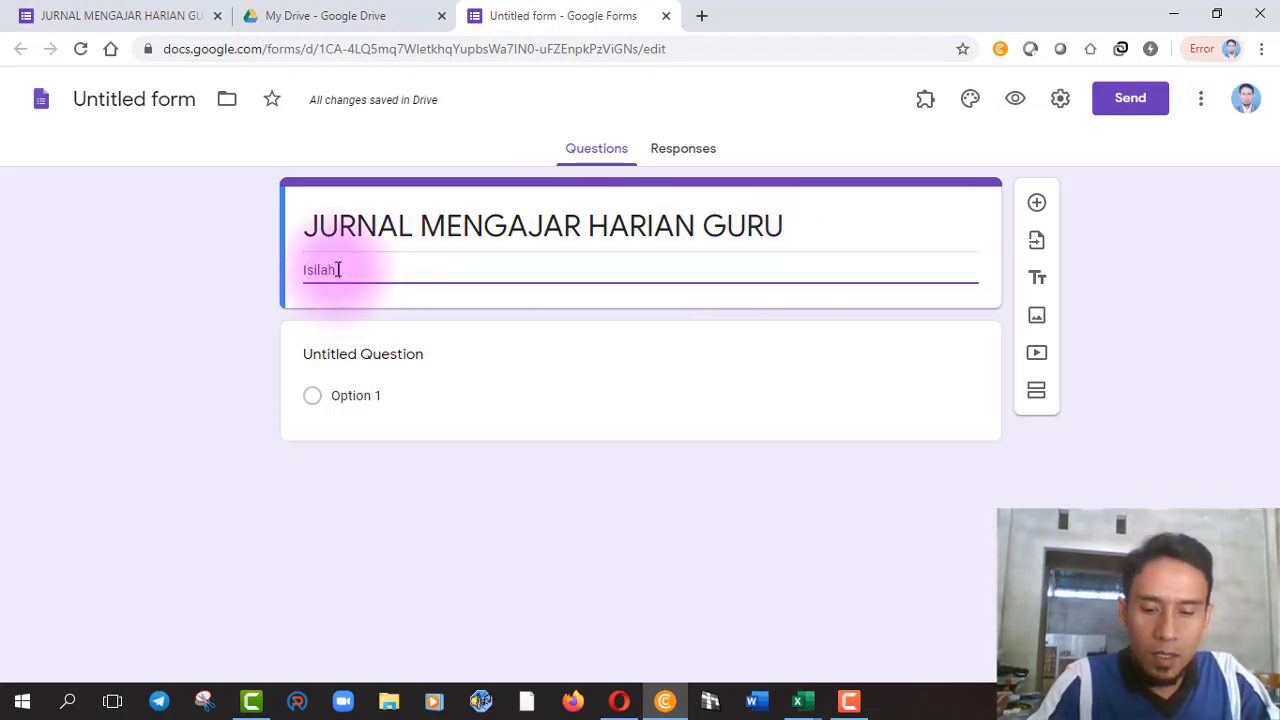
type(" Jurnal men")
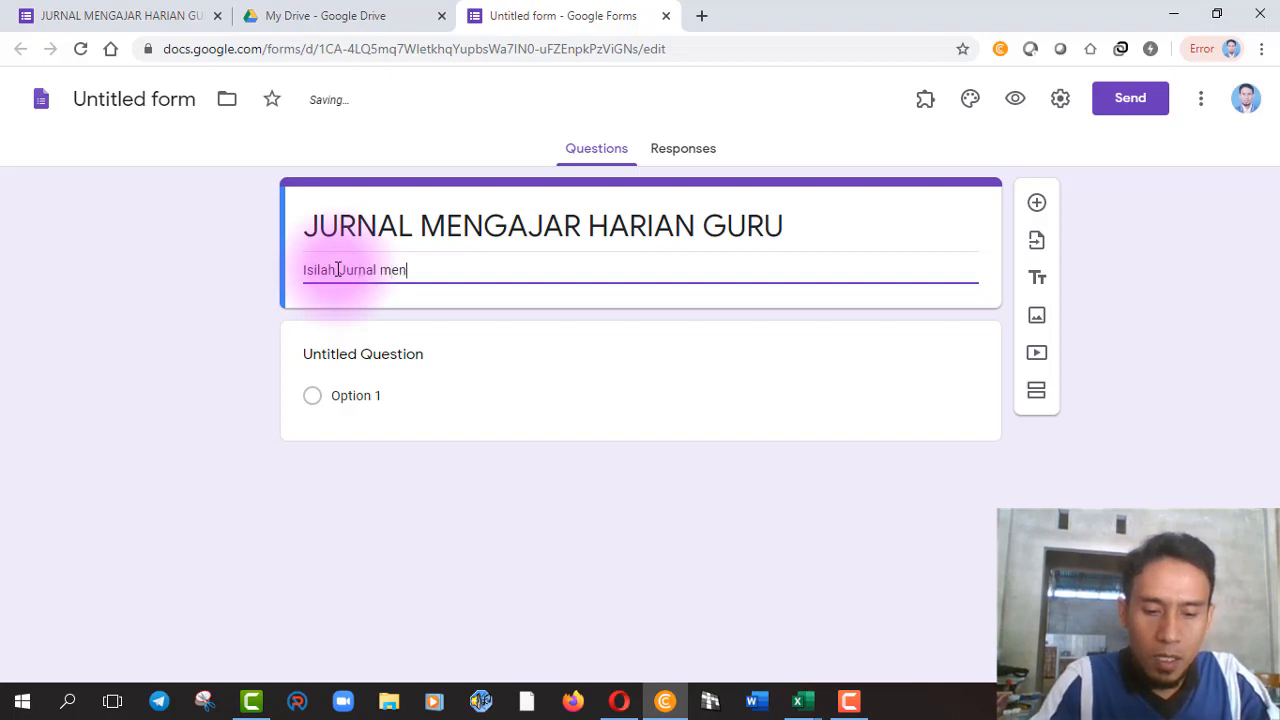
type("gajar")
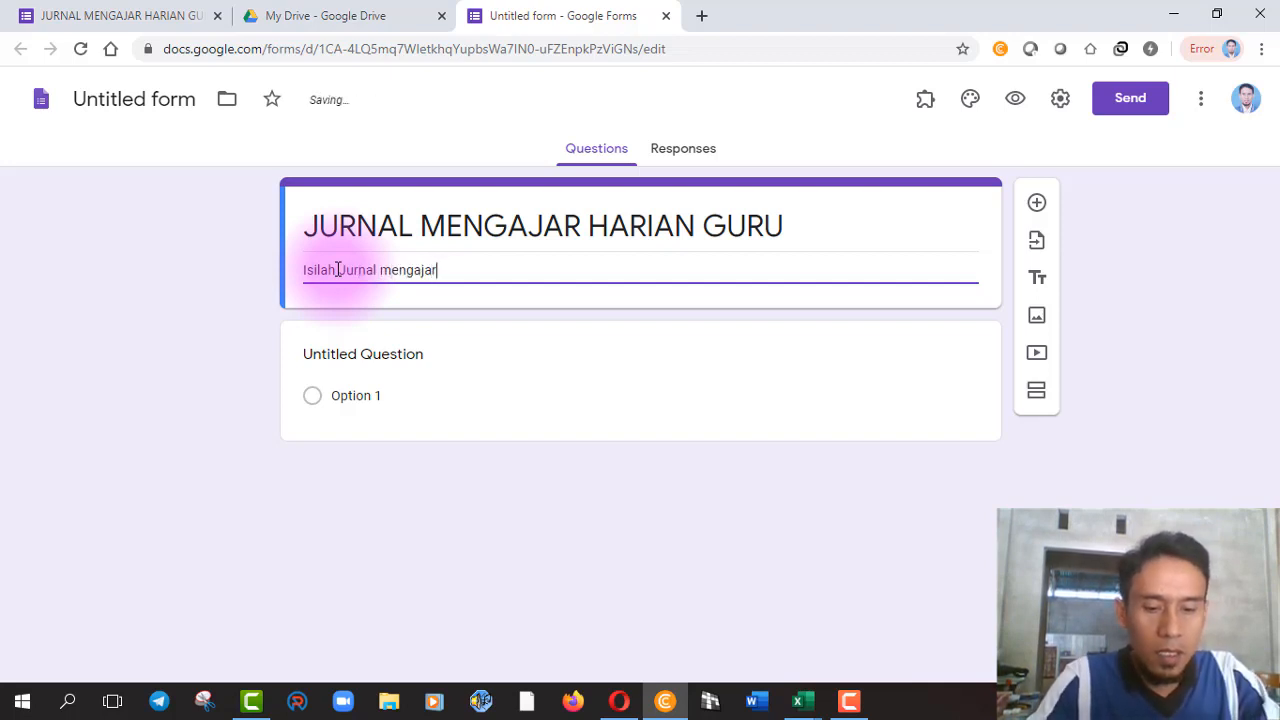
type(" setiap")
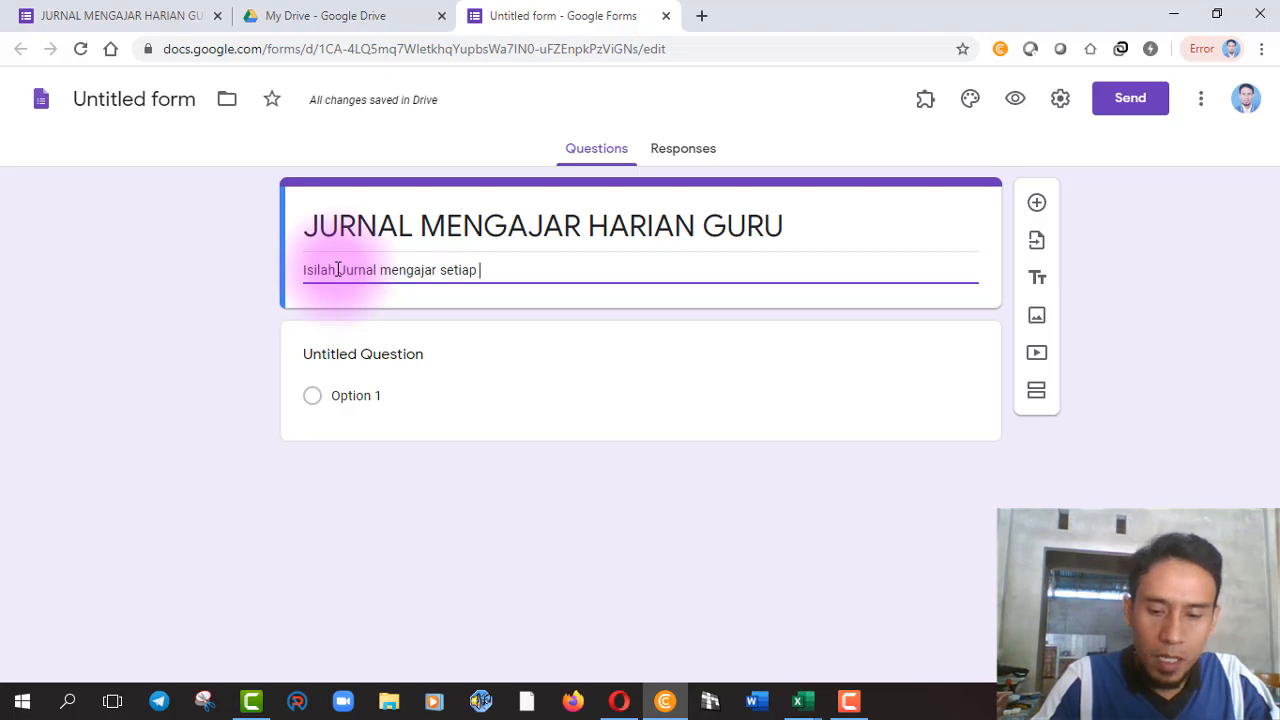
type(" kali Bapak")
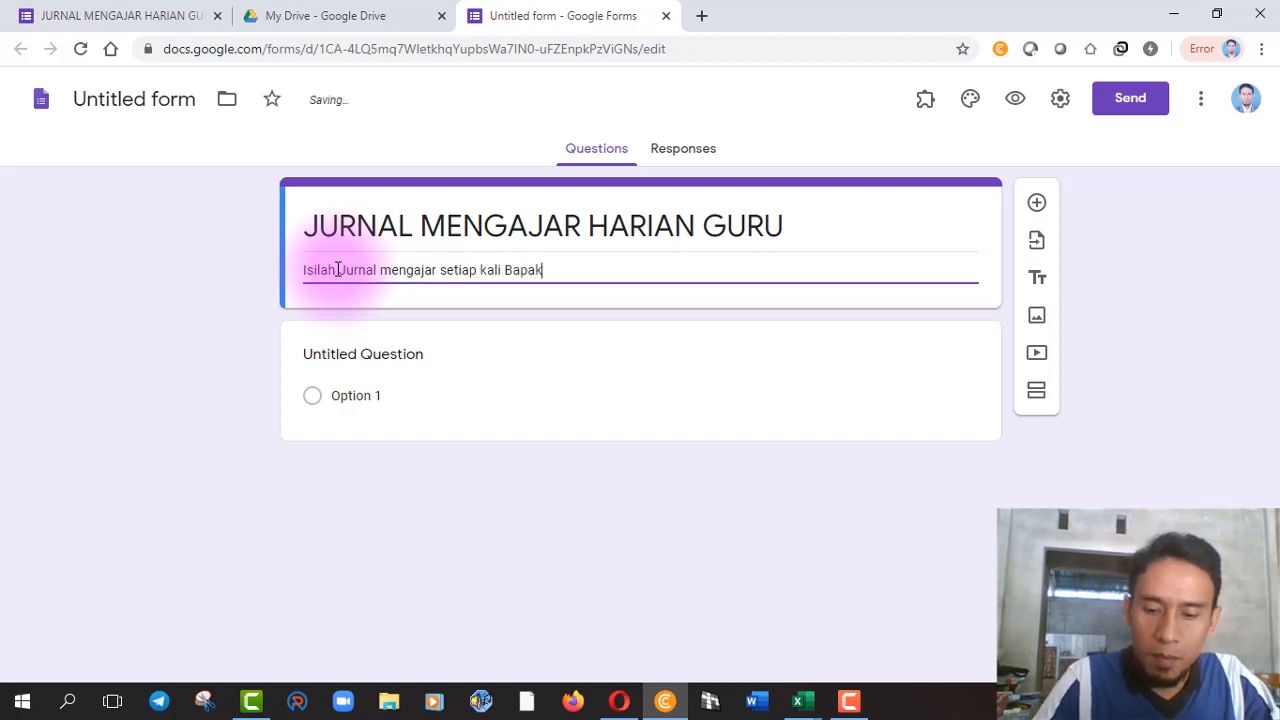
type("/Ibu")
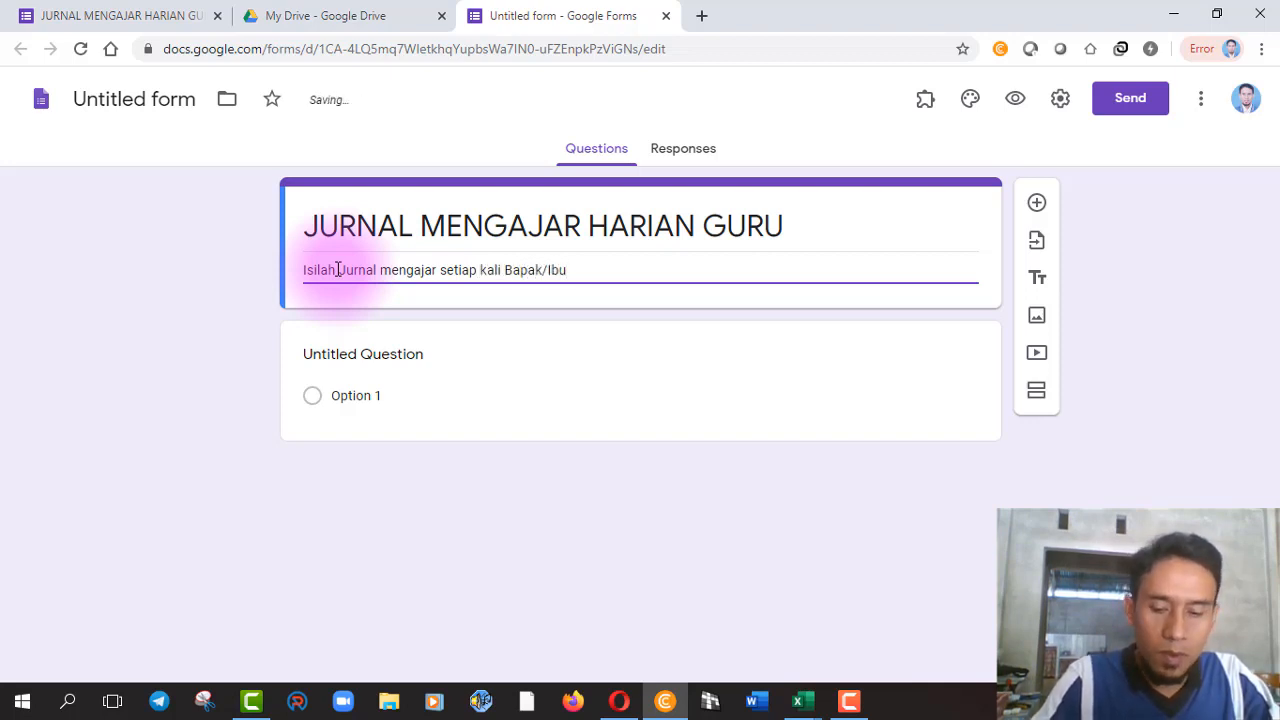
type(" men")
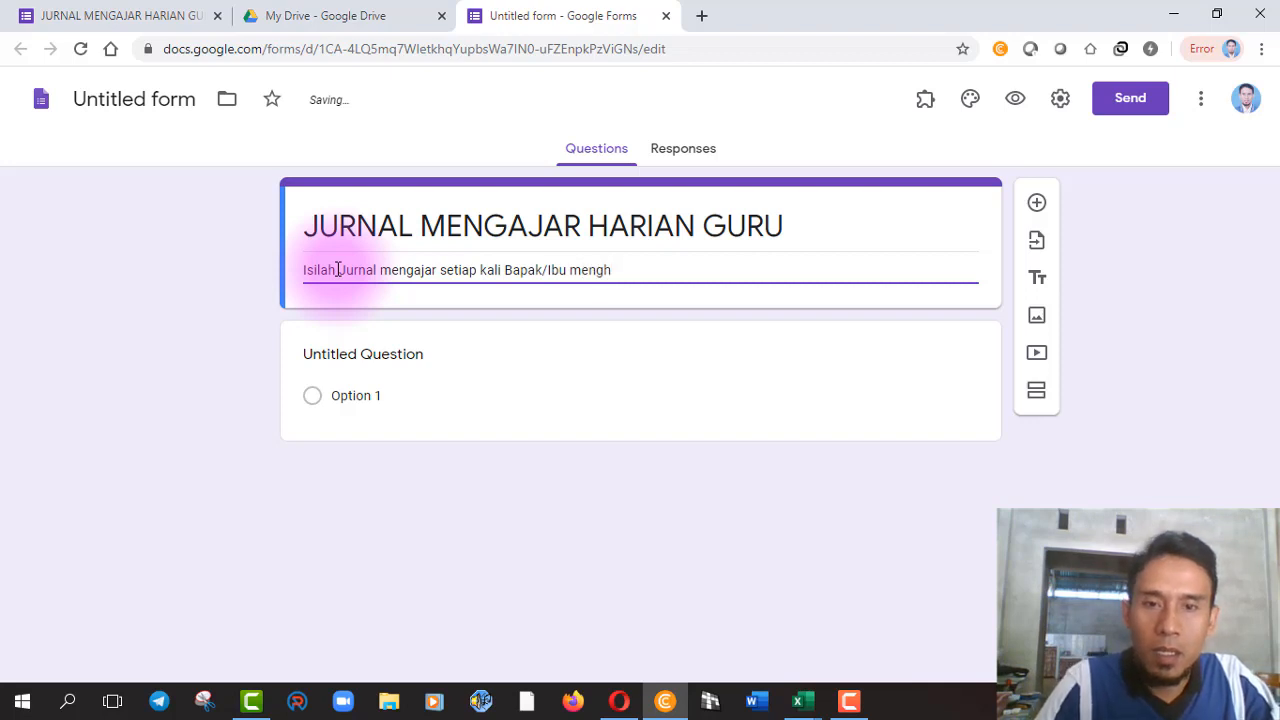
type("gakhiri")
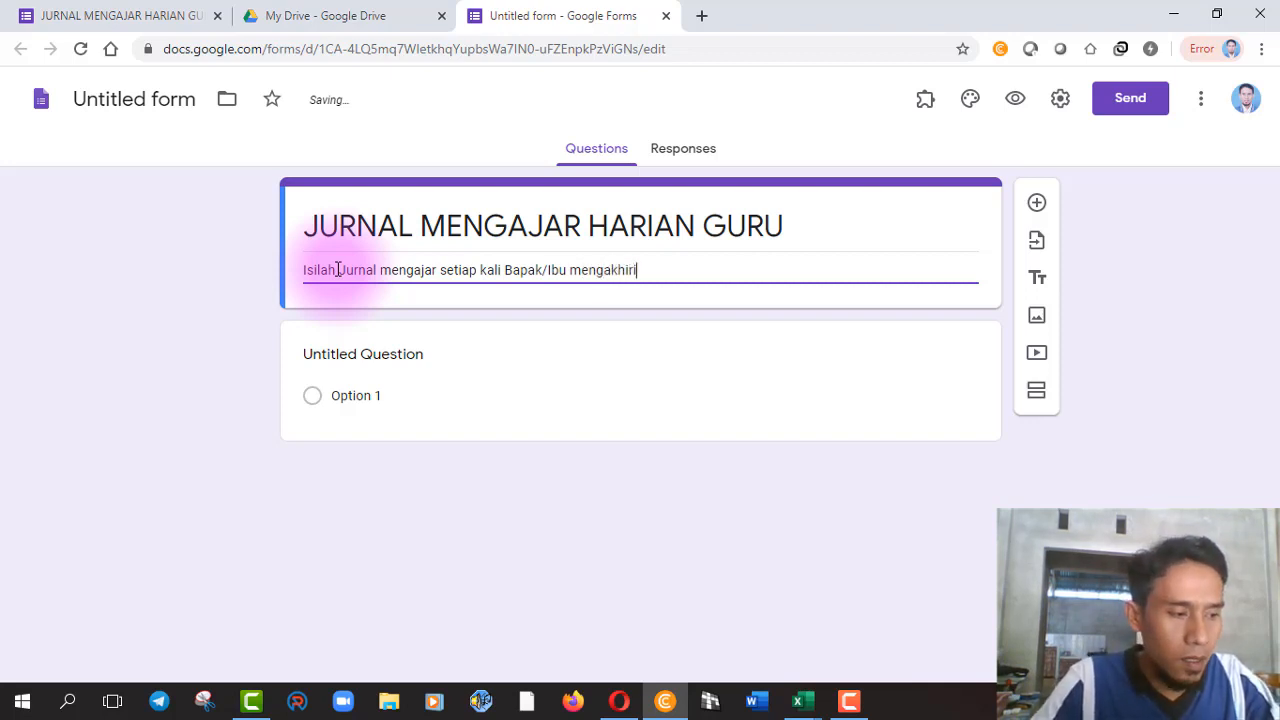
type(" prose")
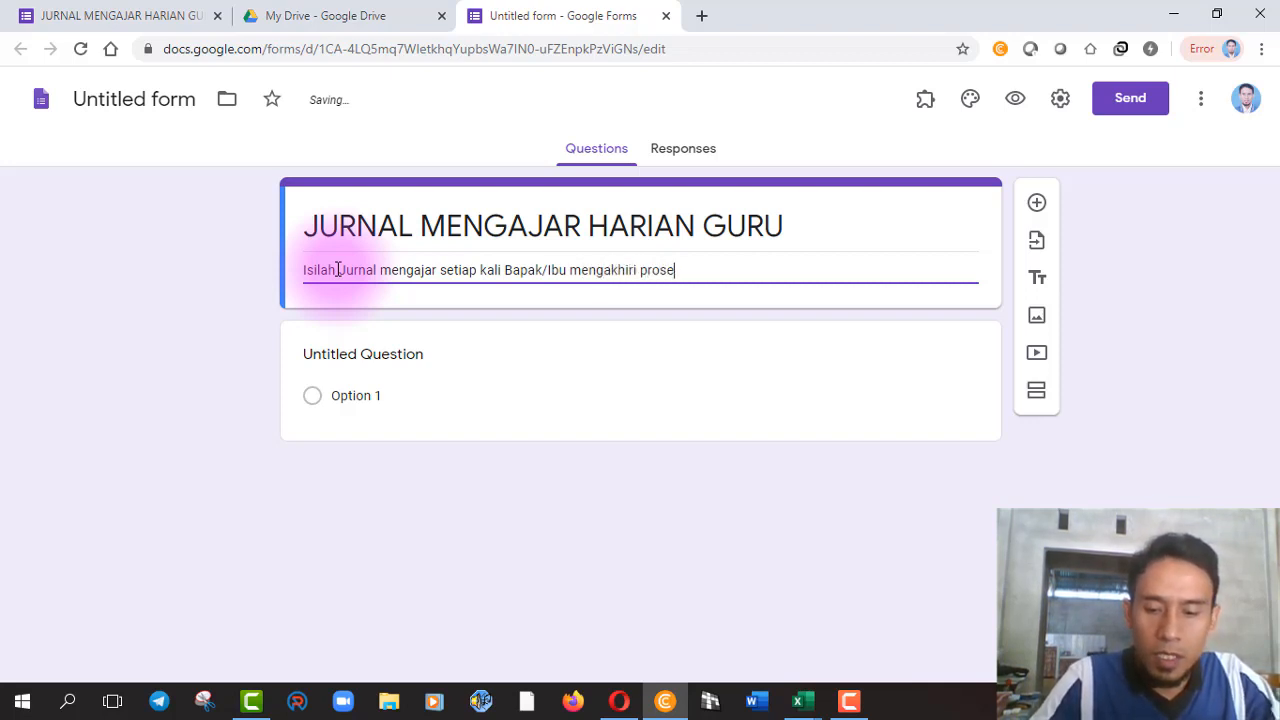
type("s pembelajar")
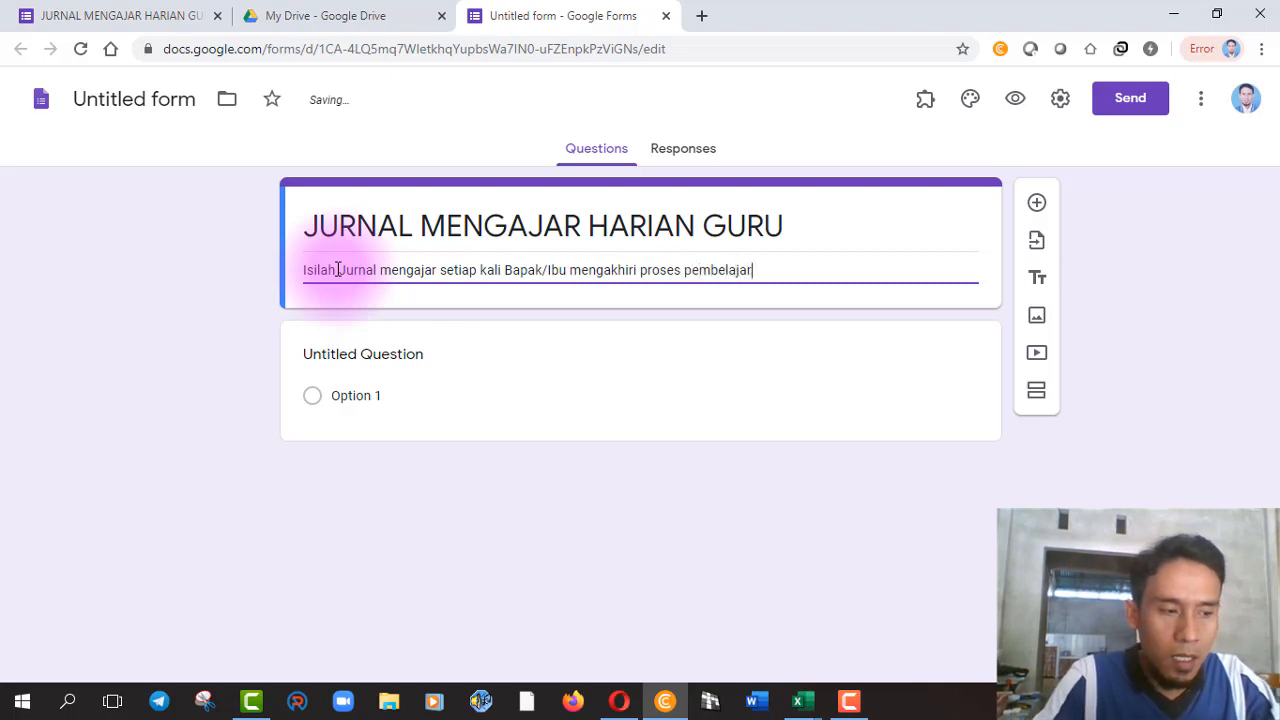
type("an di ")
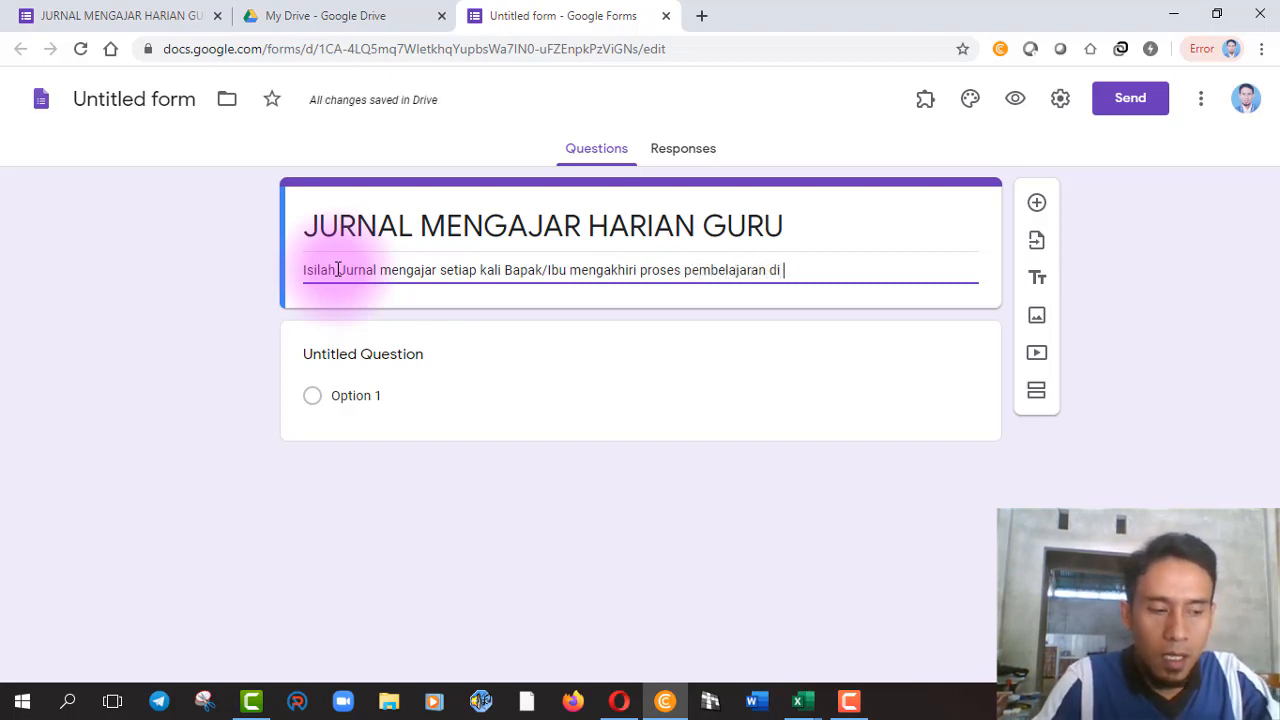
type("kelas masin")
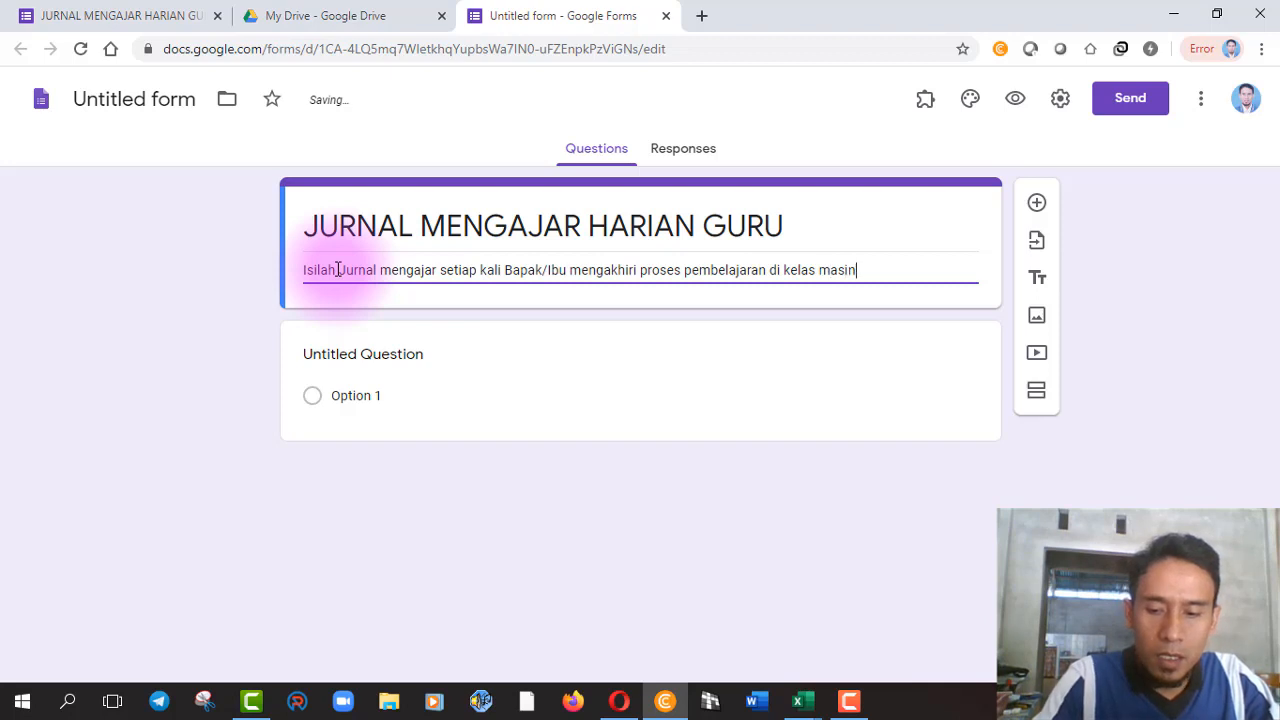
type("g-masing se")
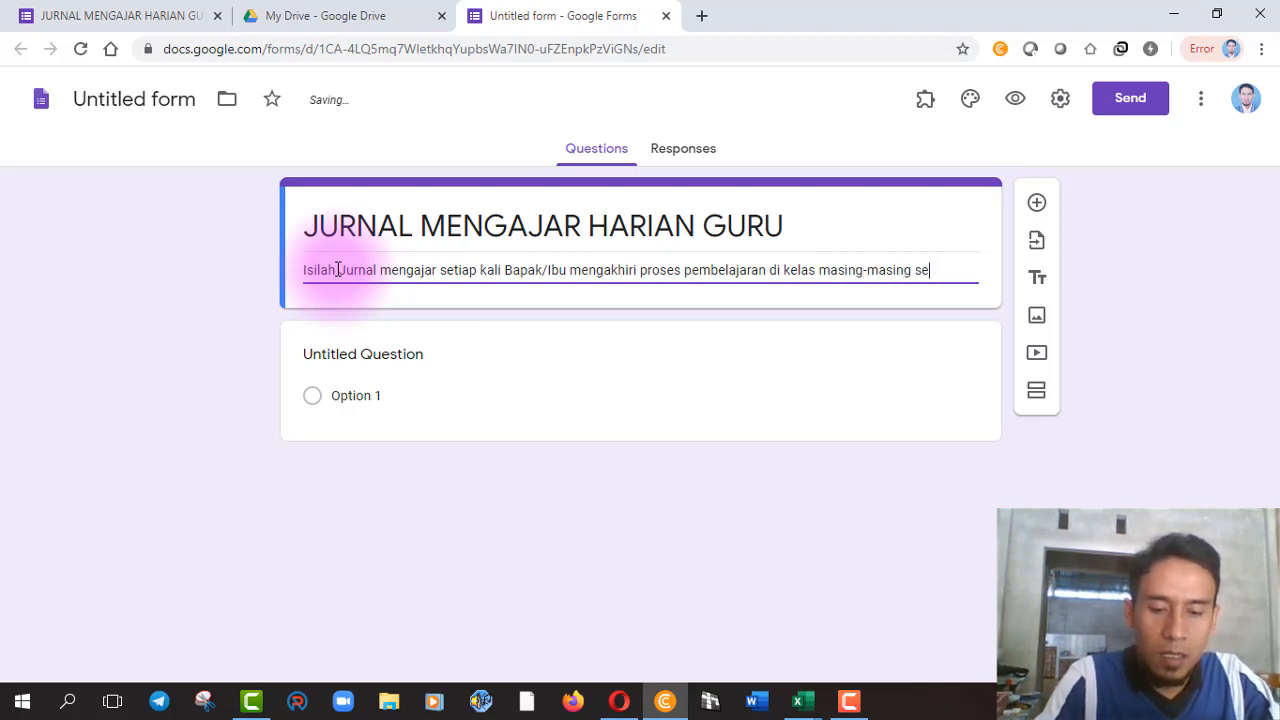
type("suai")
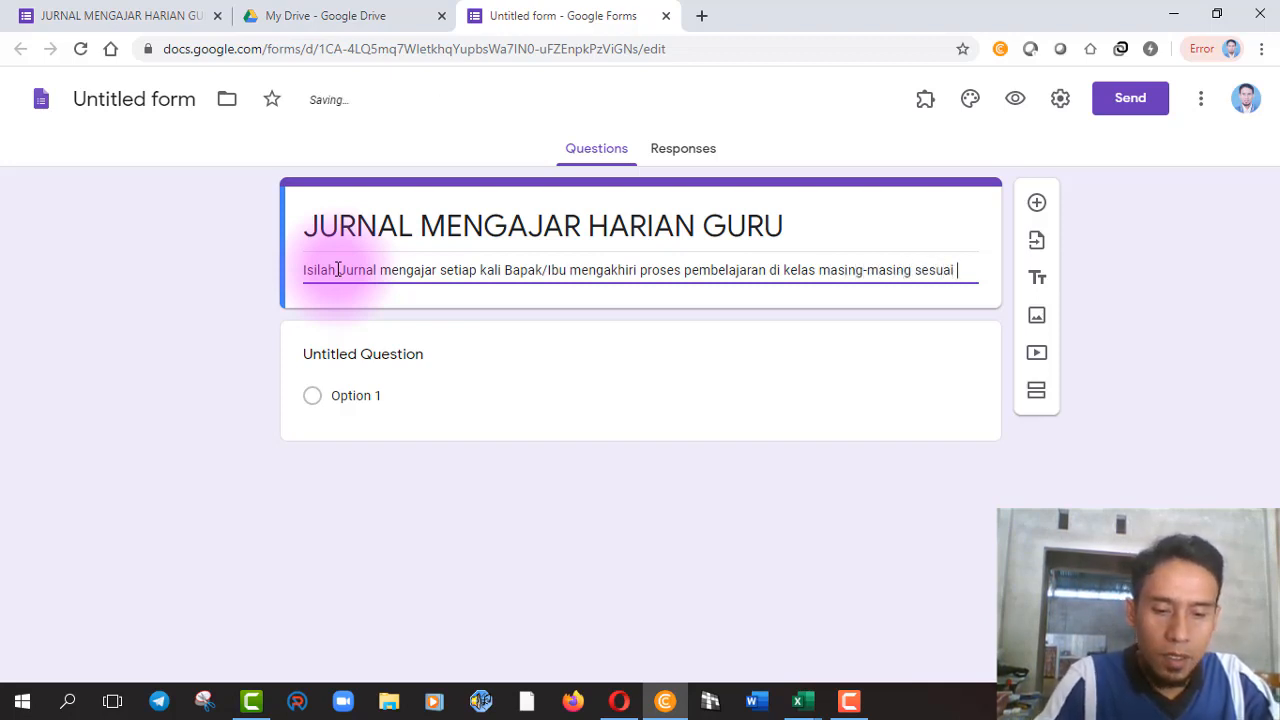
type(" jadwal")
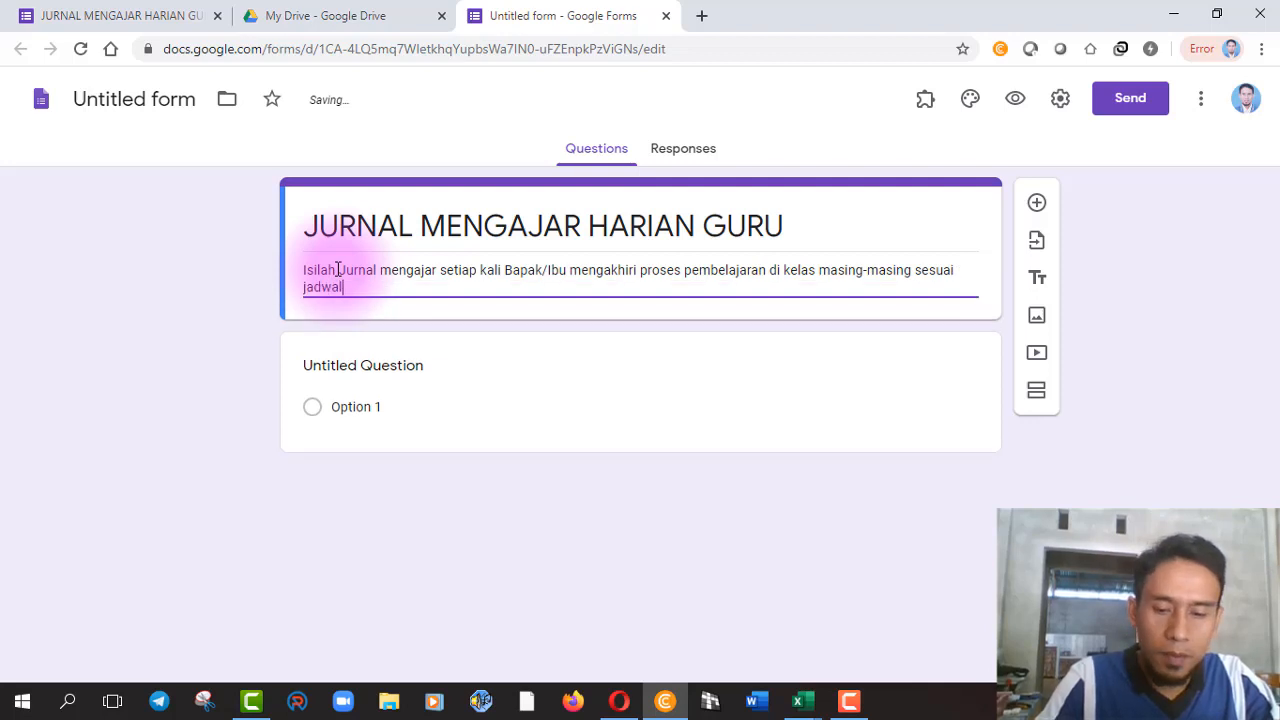
type(" map")
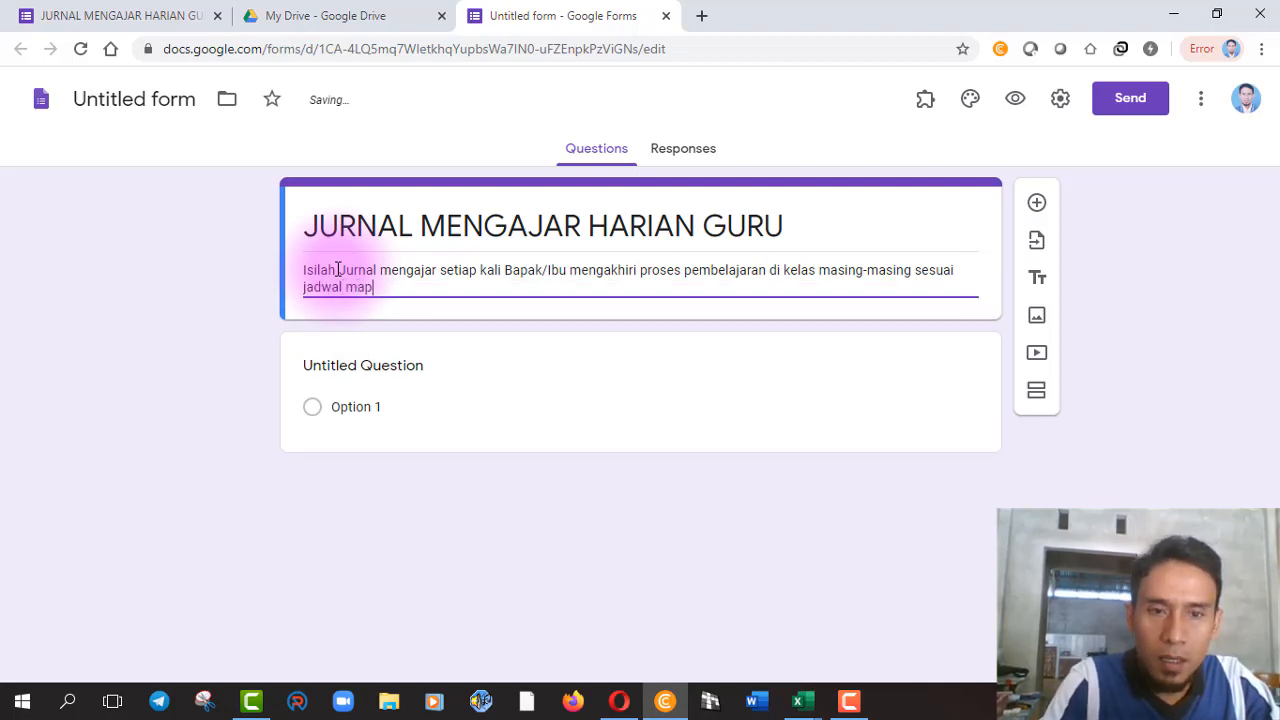
key("BackSpace")
type("ta ")
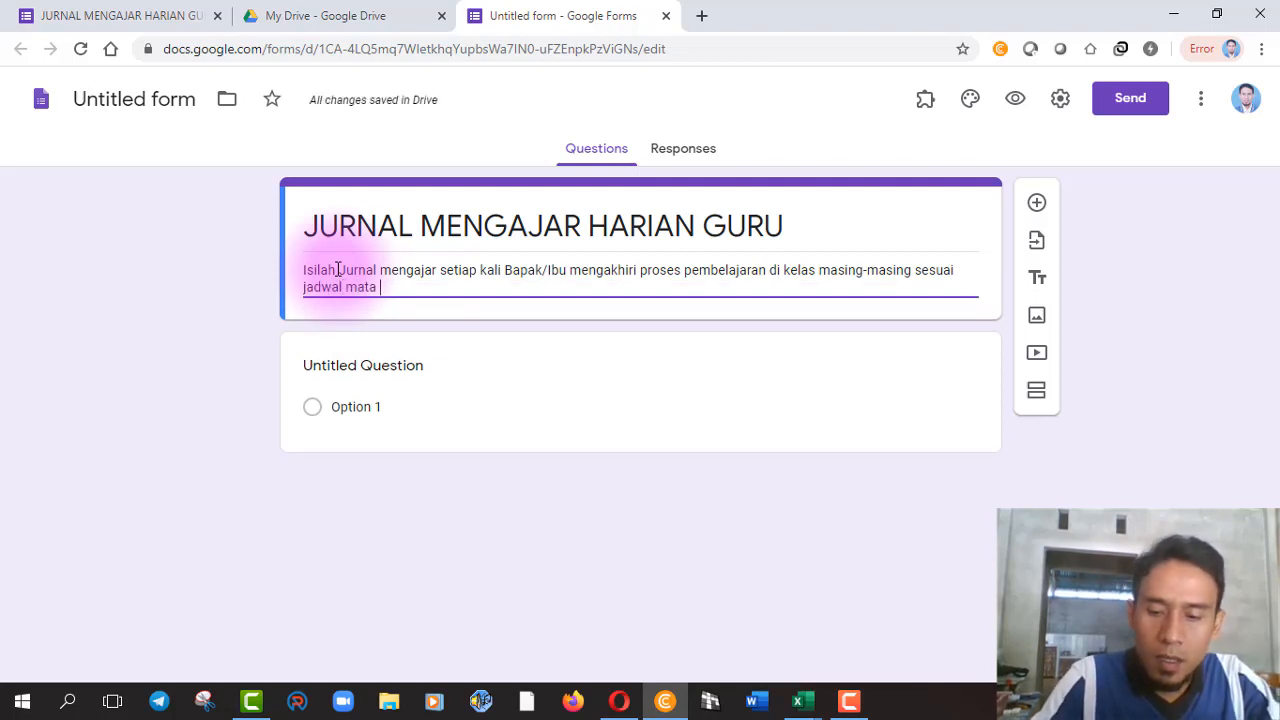
type("pelajarann")
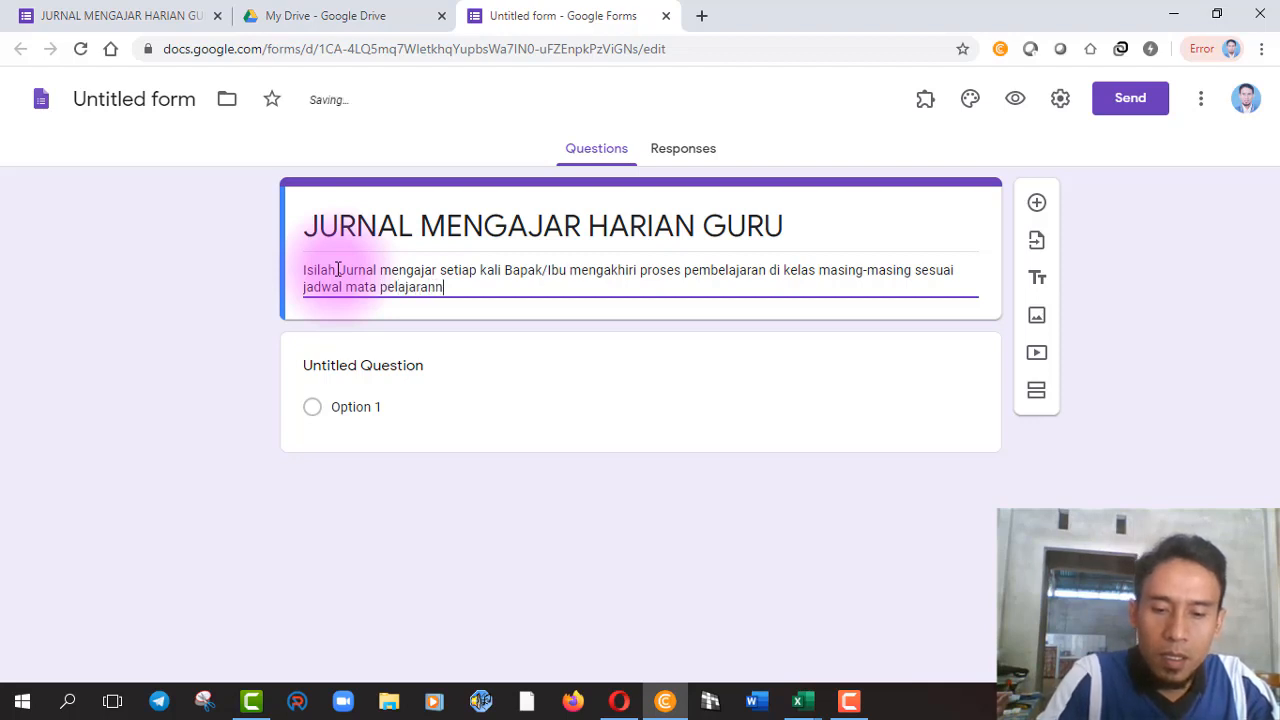
type("ya masi")
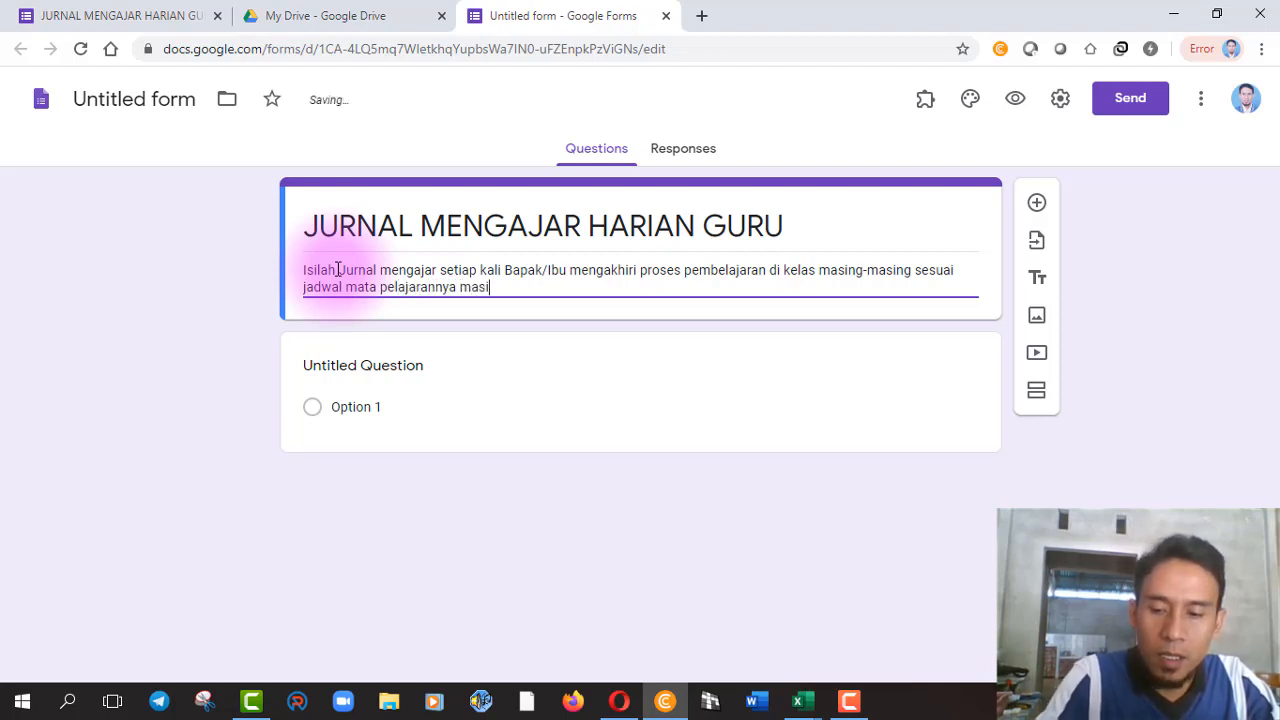
type("ng-masing")
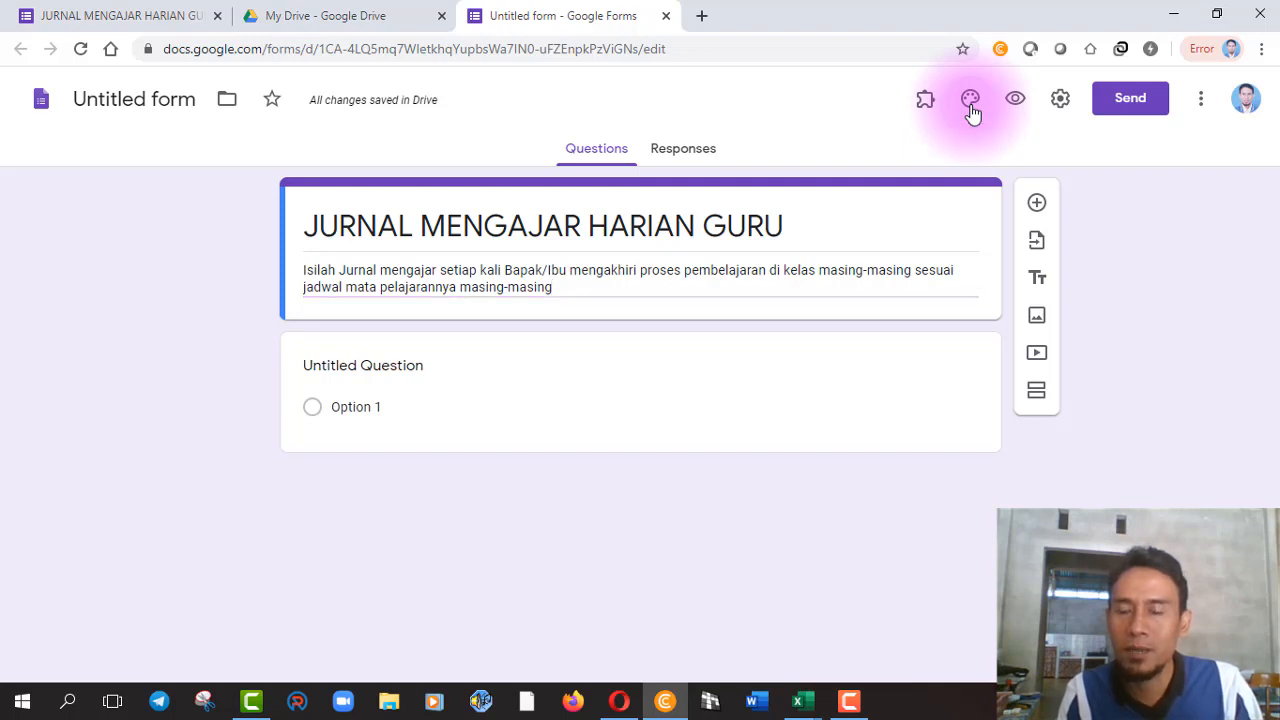
right_click(971, 107)
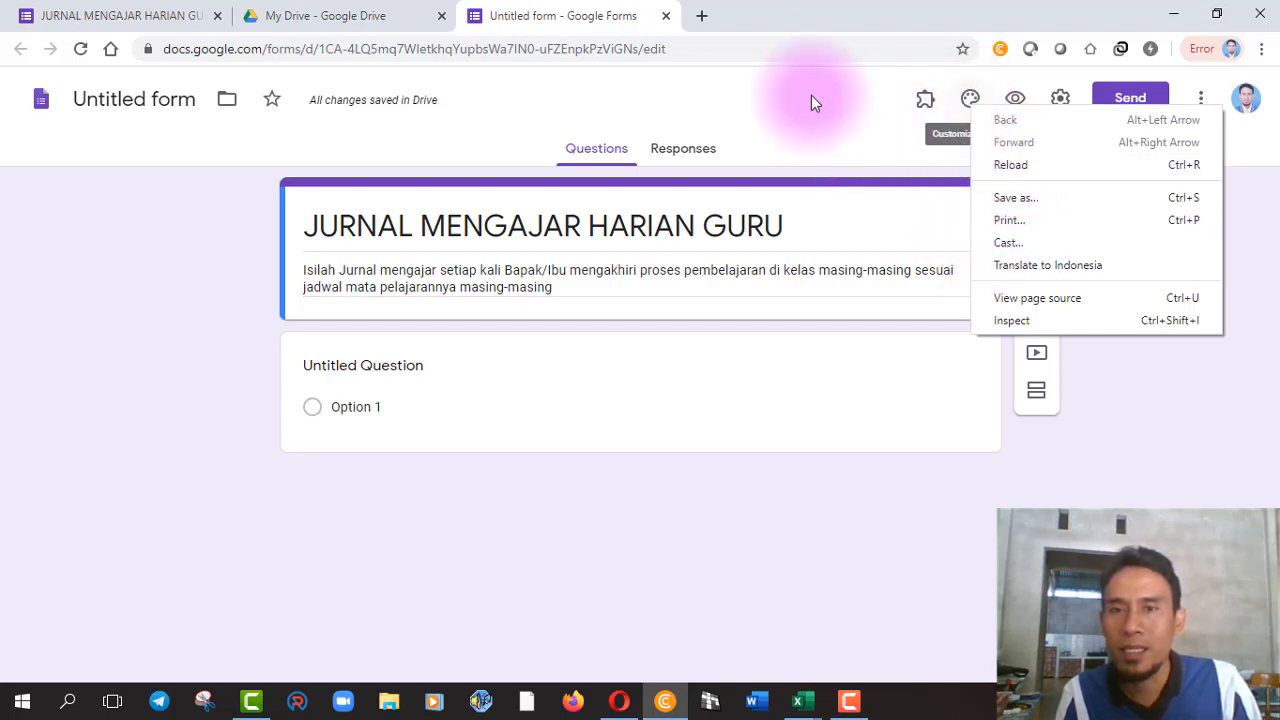
left_click(842, 18)
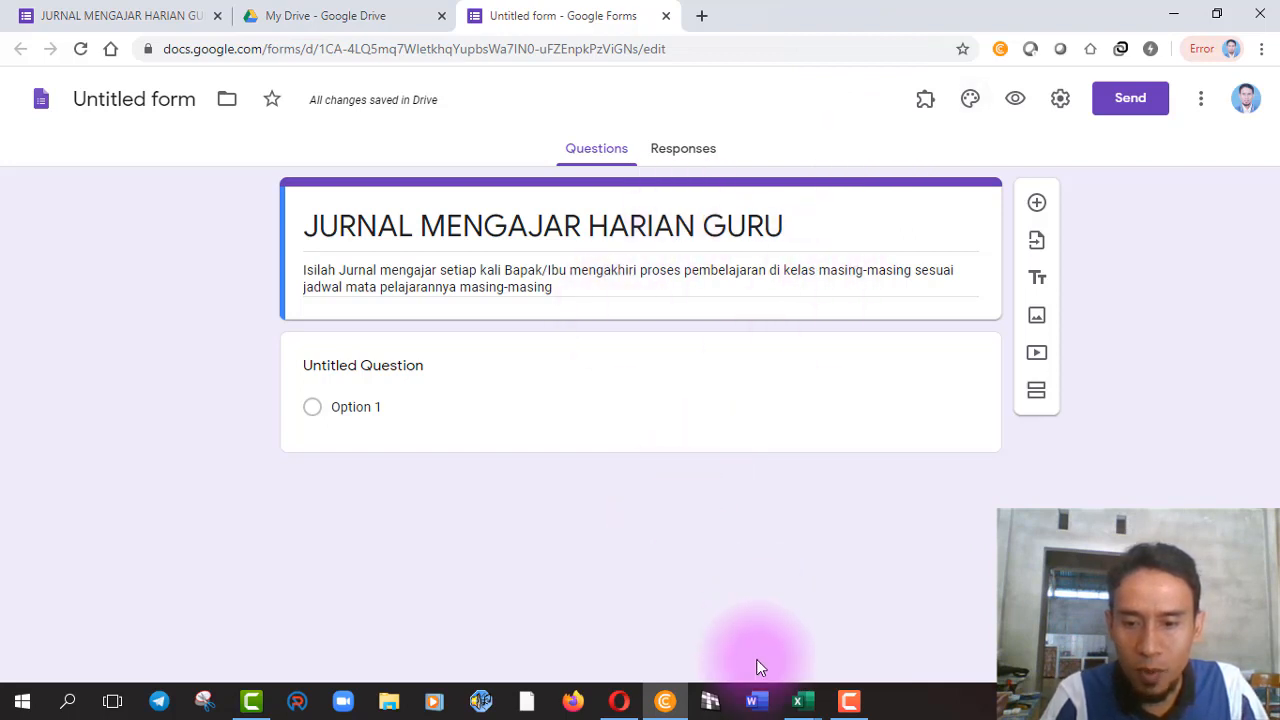
Switch to Word and open the recent document "KOP SMPN 3 SUBAH DAFTAR HADIR KELAS VIII" containing the journal banner.
left_click(755, 705)
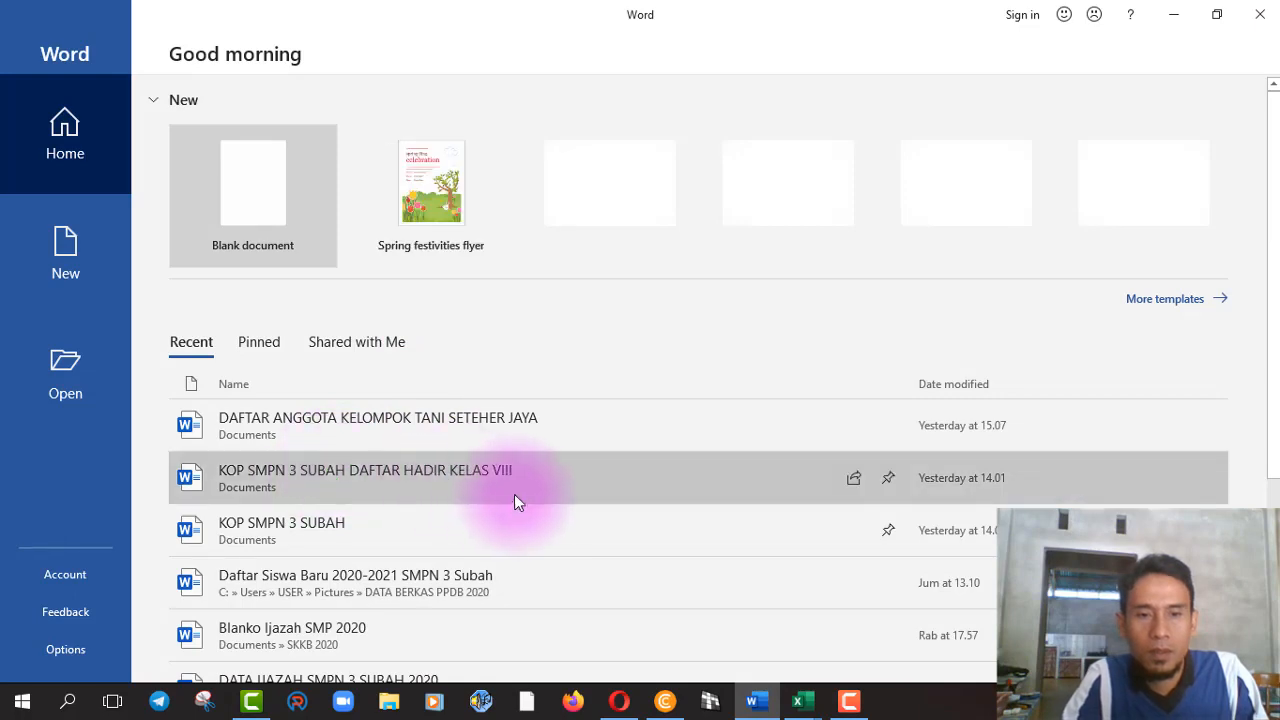
left_click(402, 480)
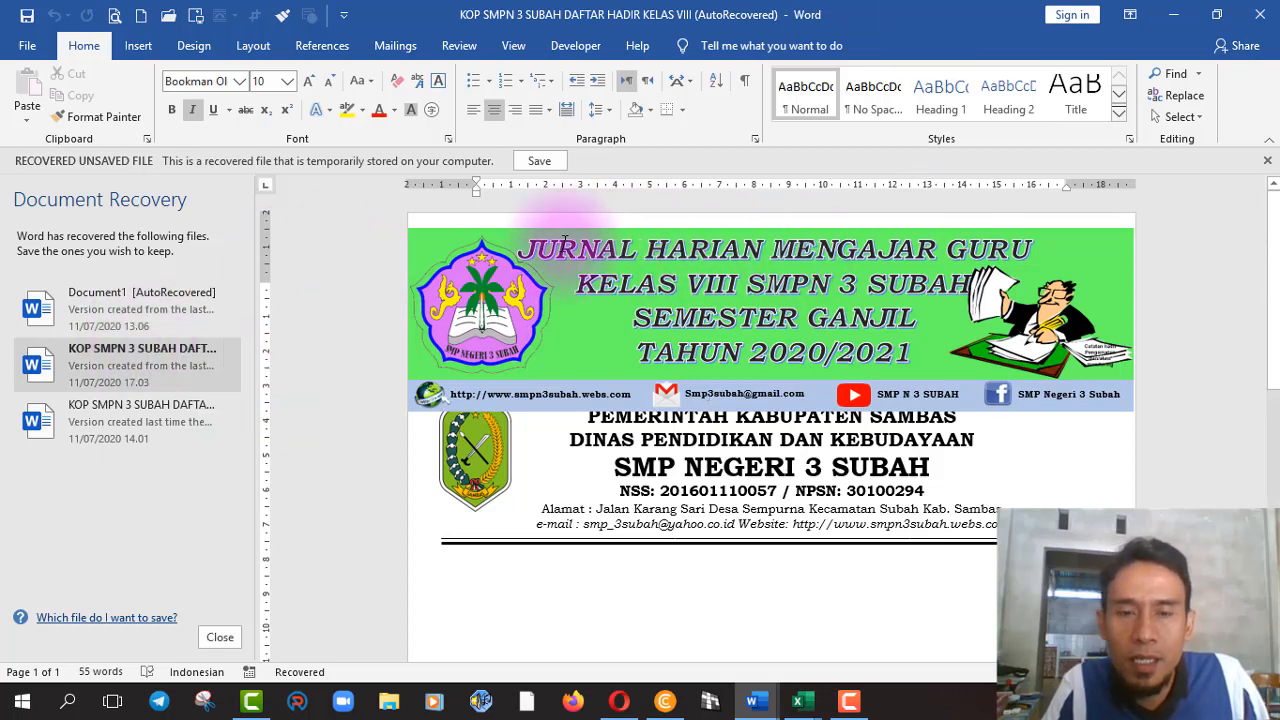
Try moving the round school logo from the green banner to below the letterhead and undo the move.
left_click(492, 302)
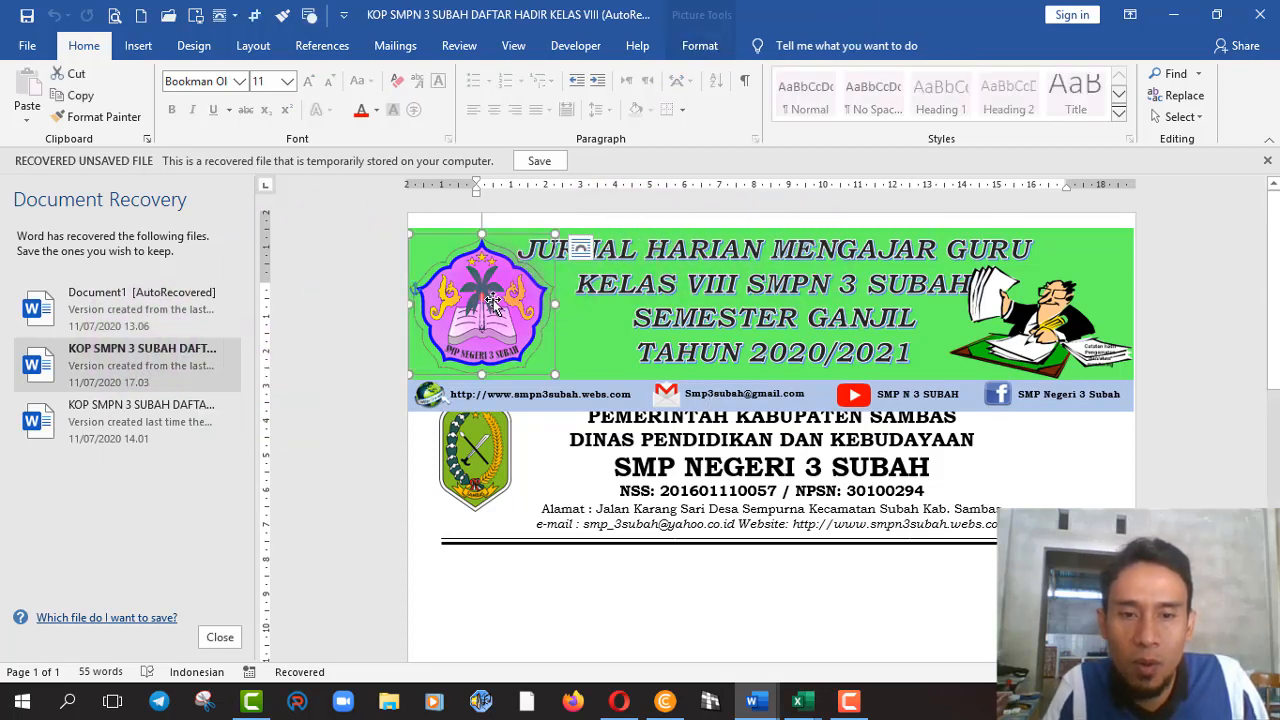
left_click_drag(492, 302, 563, 598)
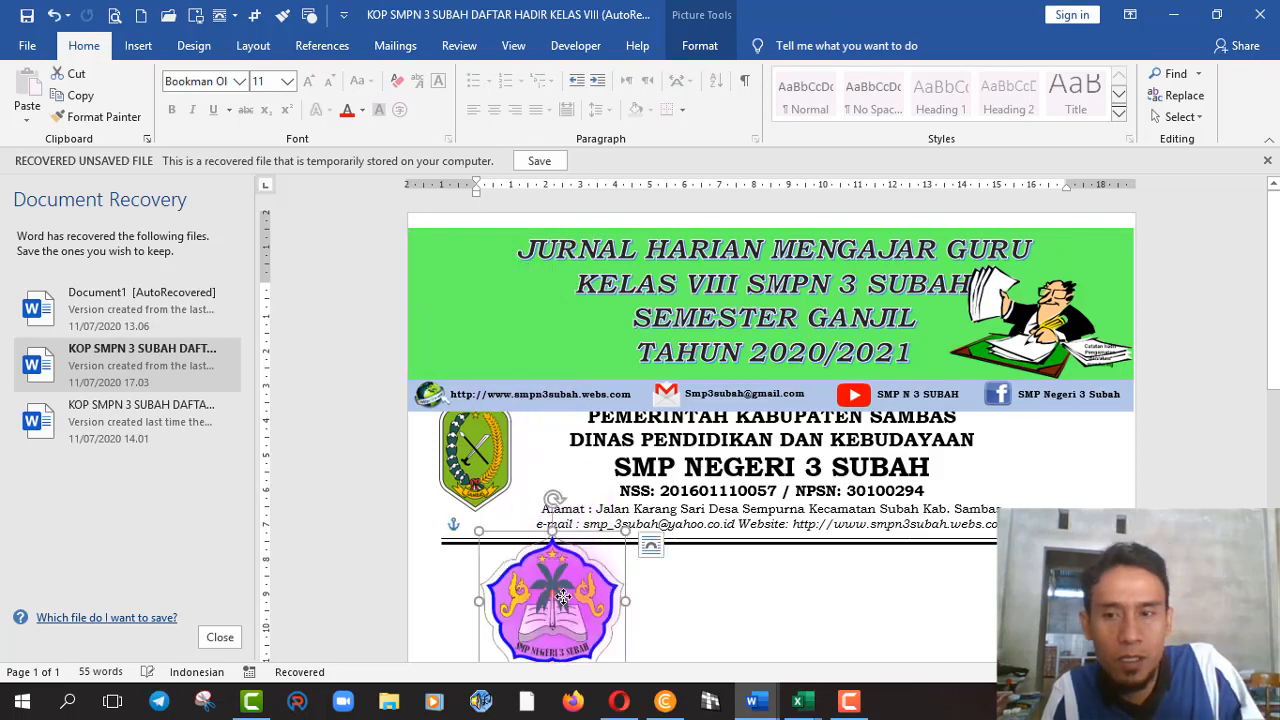
key("ctrl+z")
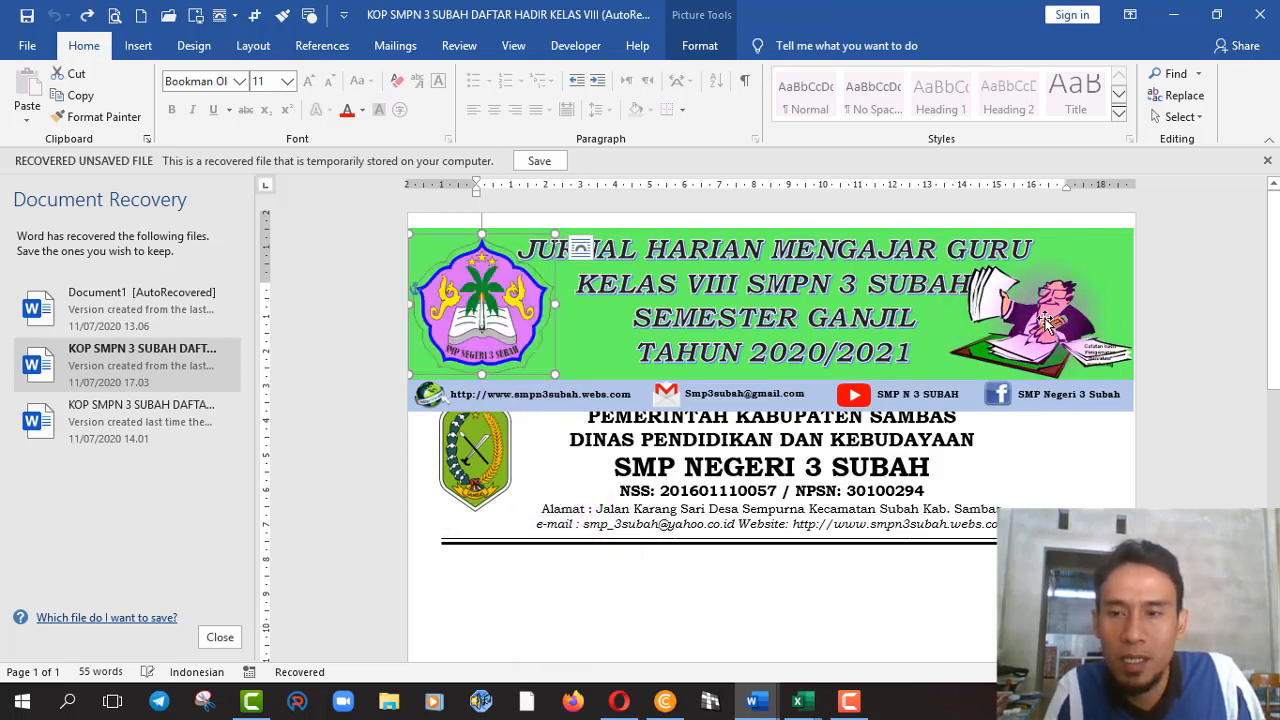
Examine the teacher illustration in the banner and the WordArt styles available for its title text.
left_click(1025, 325)
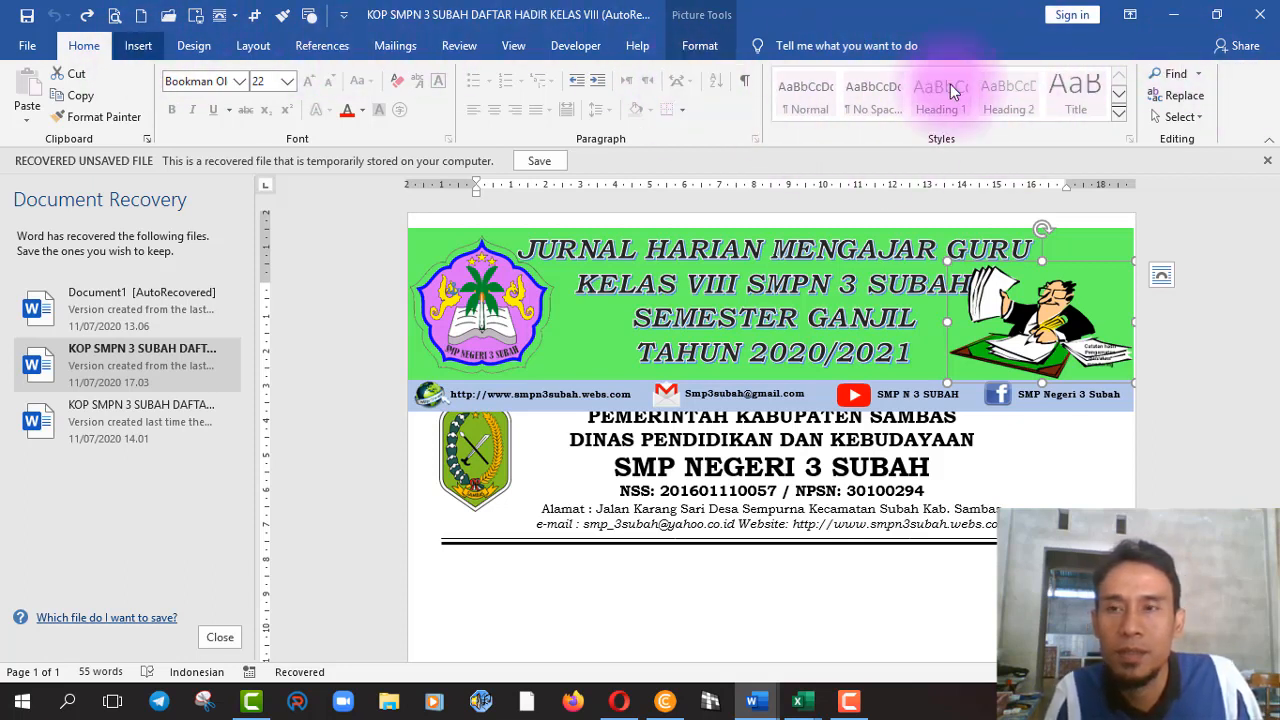
scroll(995, 118, "down", 1)
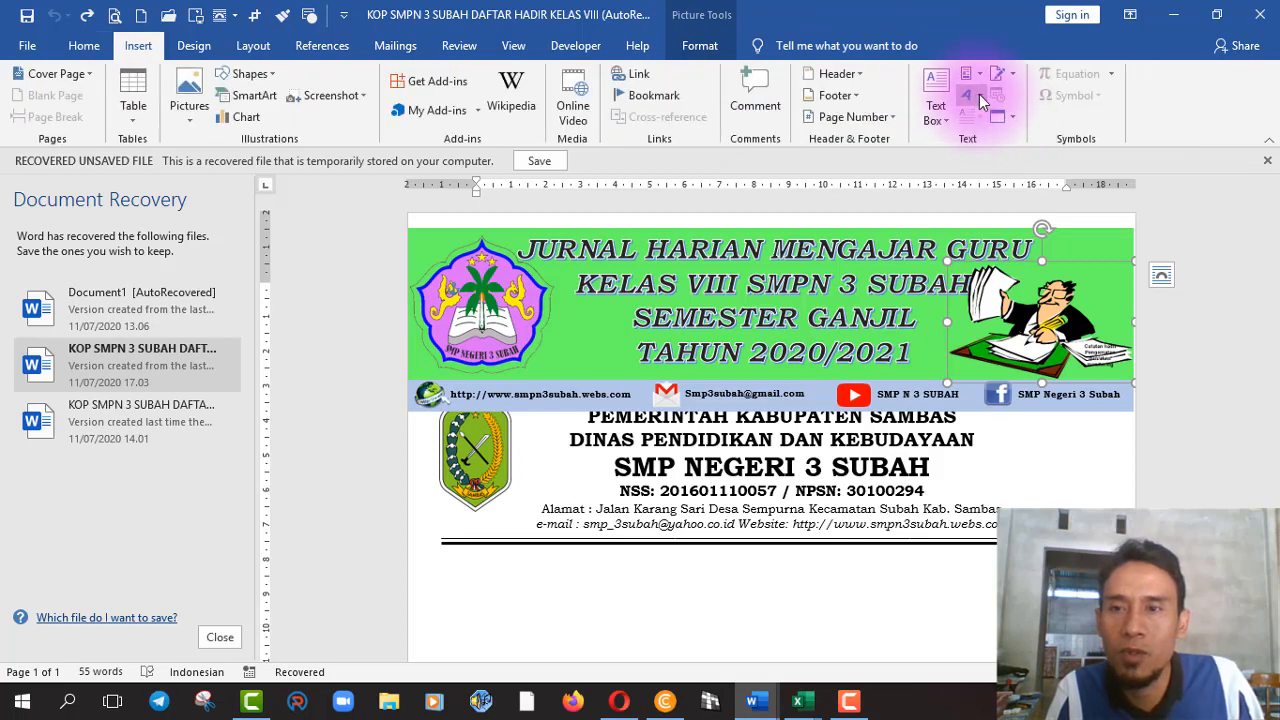
left_click(979, 94)
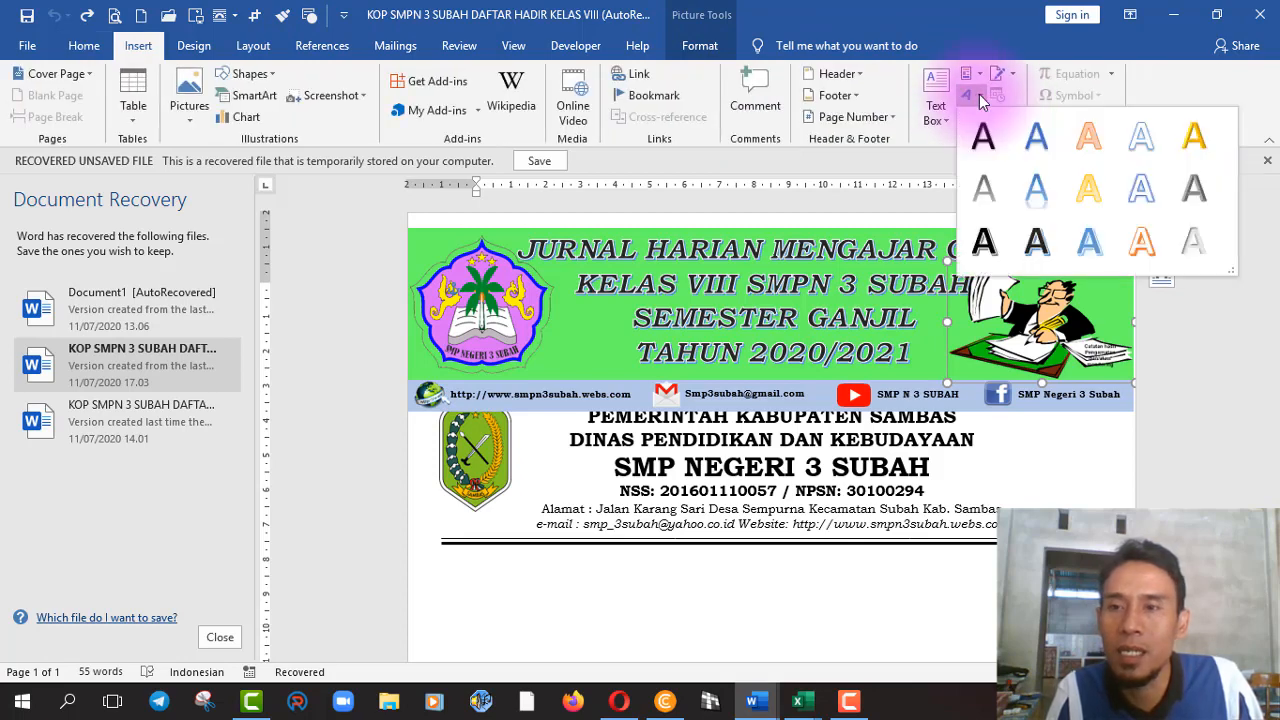
left_click(820, 600)
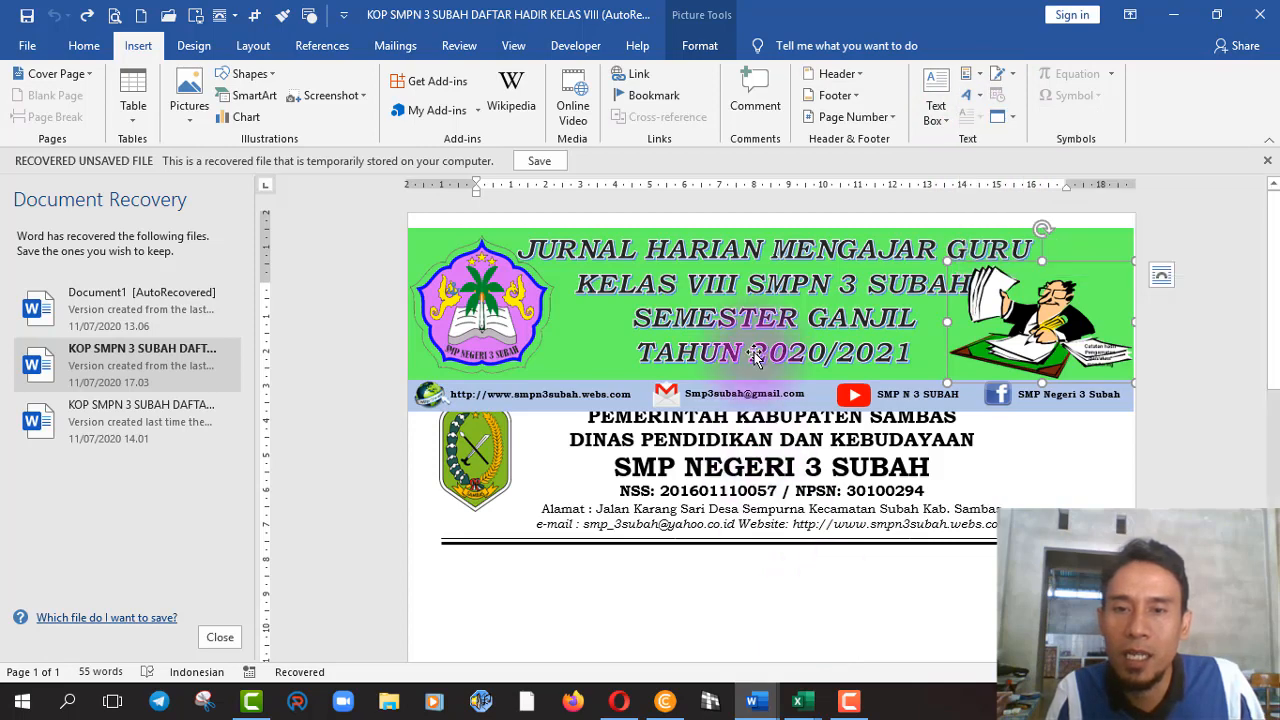
Change the class number in the banner's title text to IX.
double_click(712, 284)
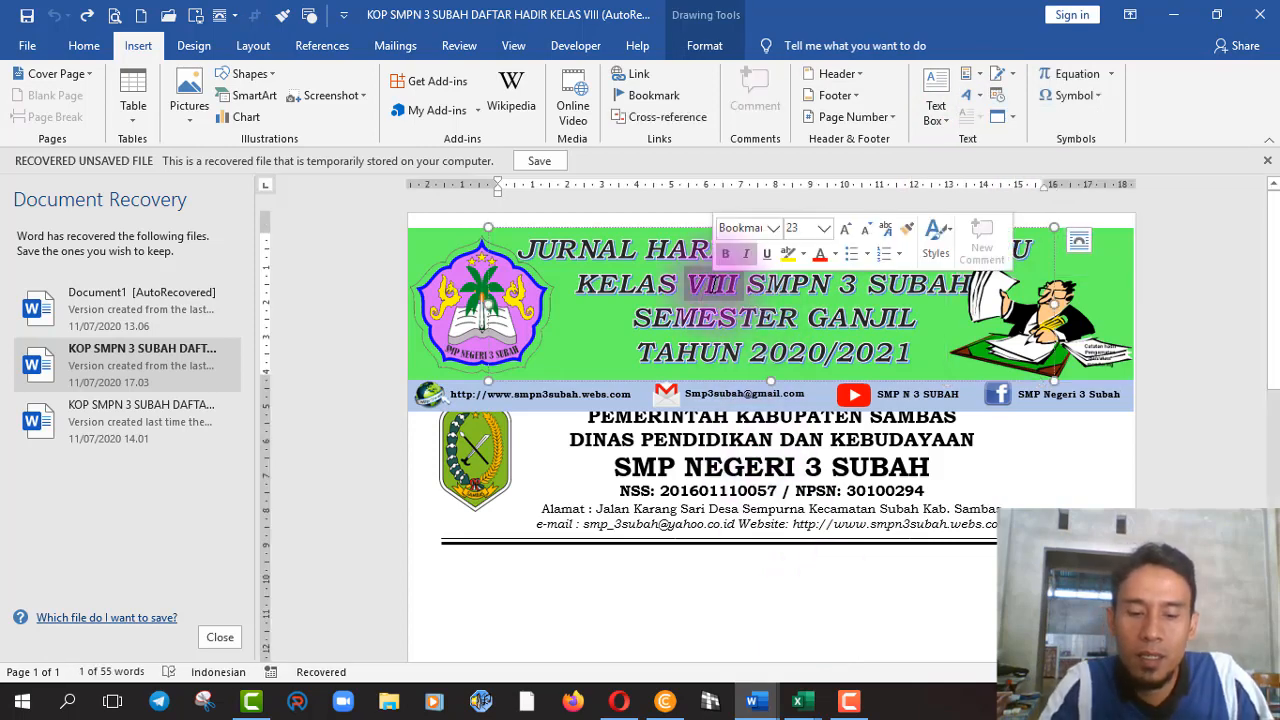
key("Delete")
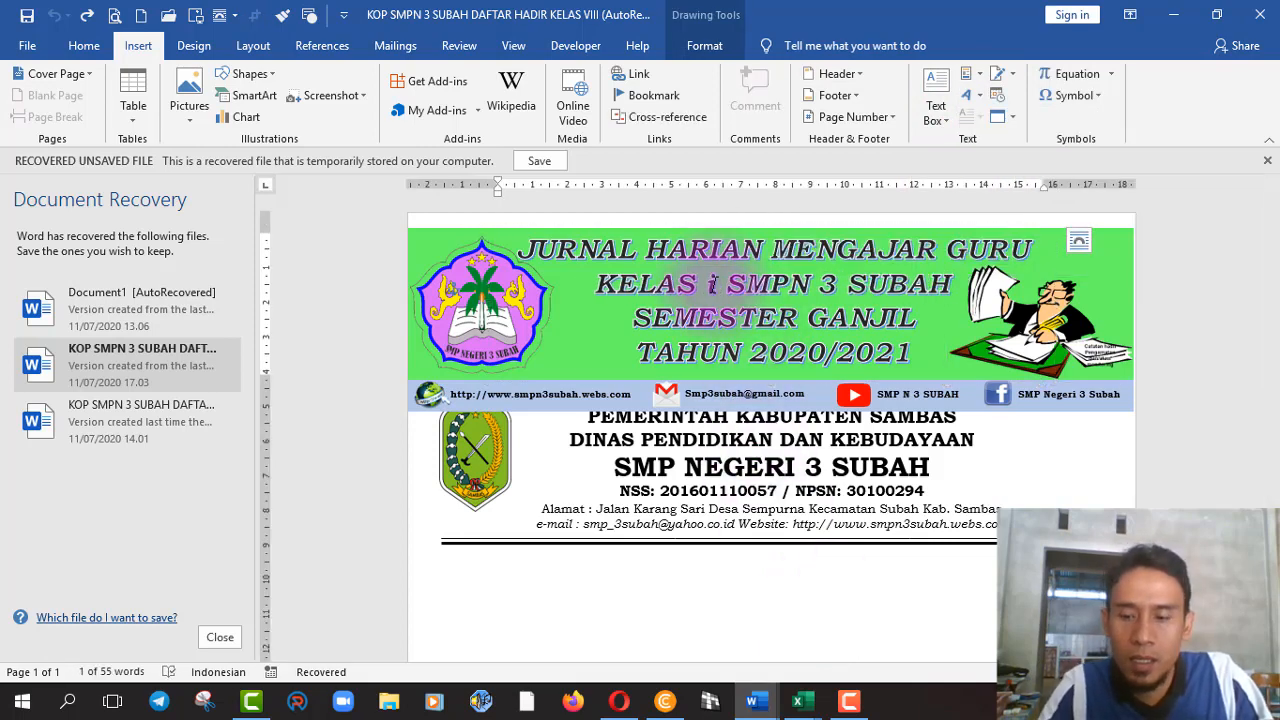
type("IX")
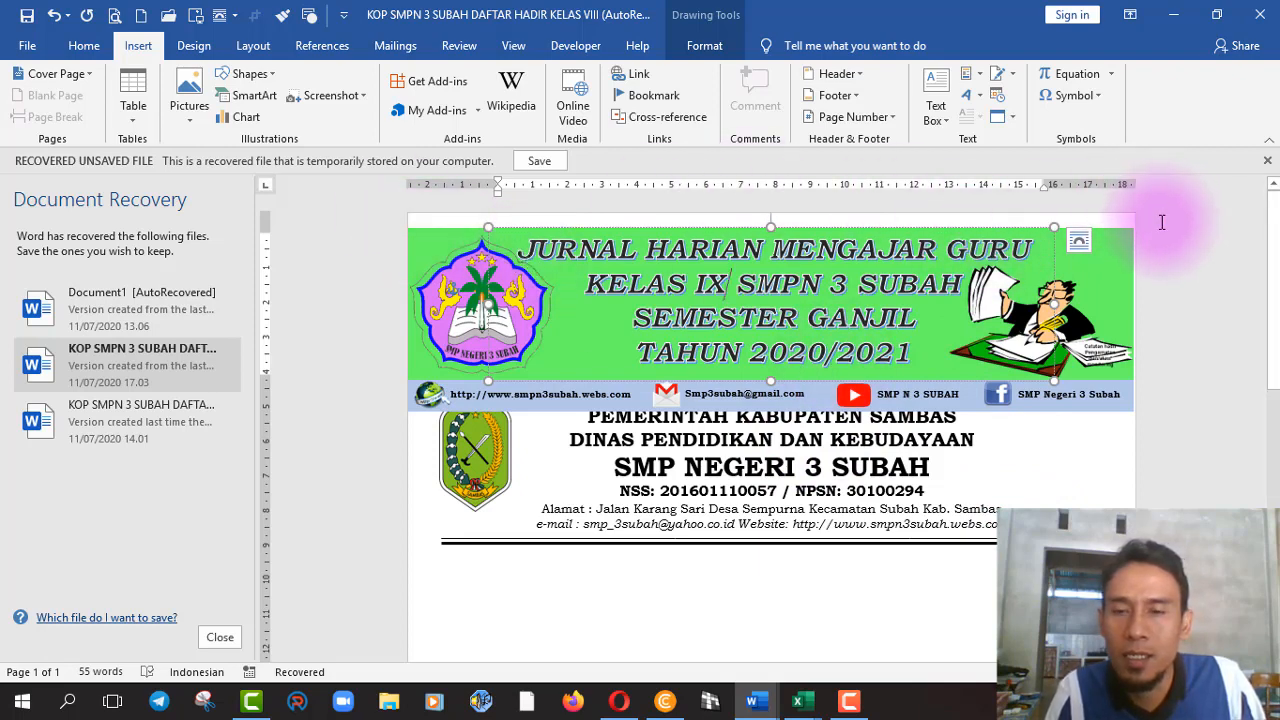
Fill the banner's green background shape with the standard yellow colour.
left_click_drag(1127, 233, 1128, 230)
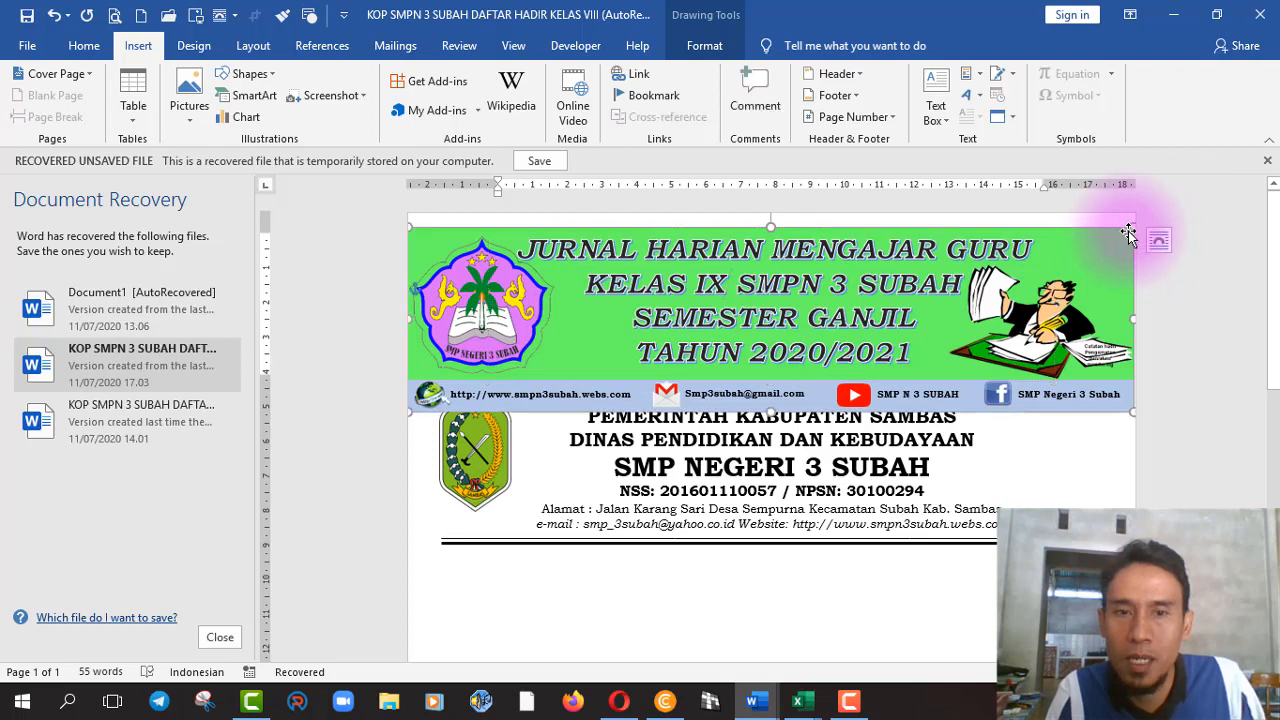
left_click(704, 46)
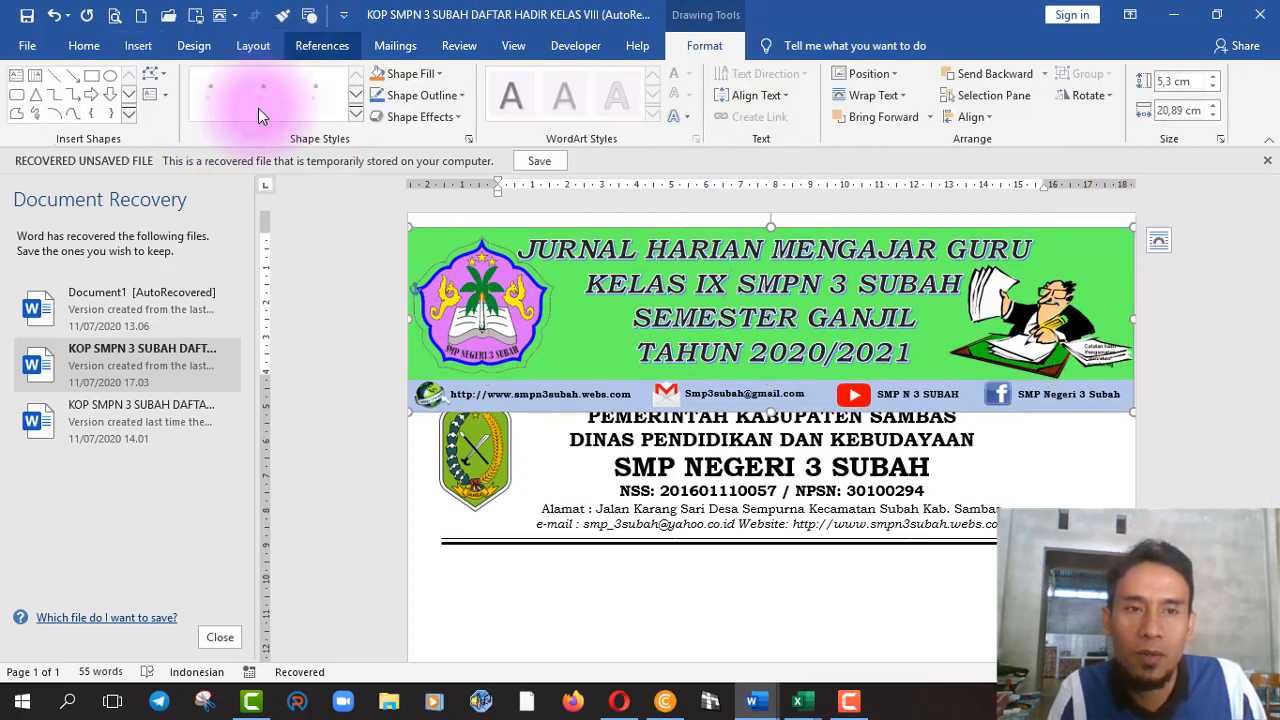
left_click(442, 72)
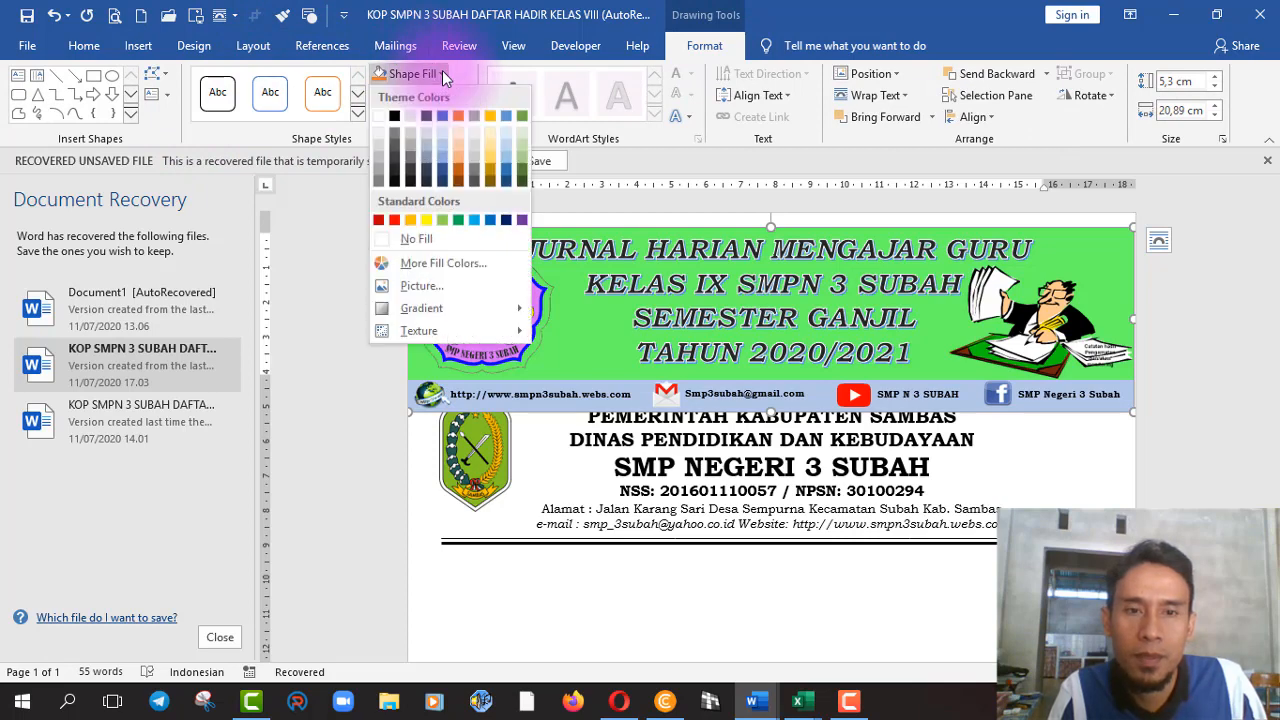
left_click(426, 219)
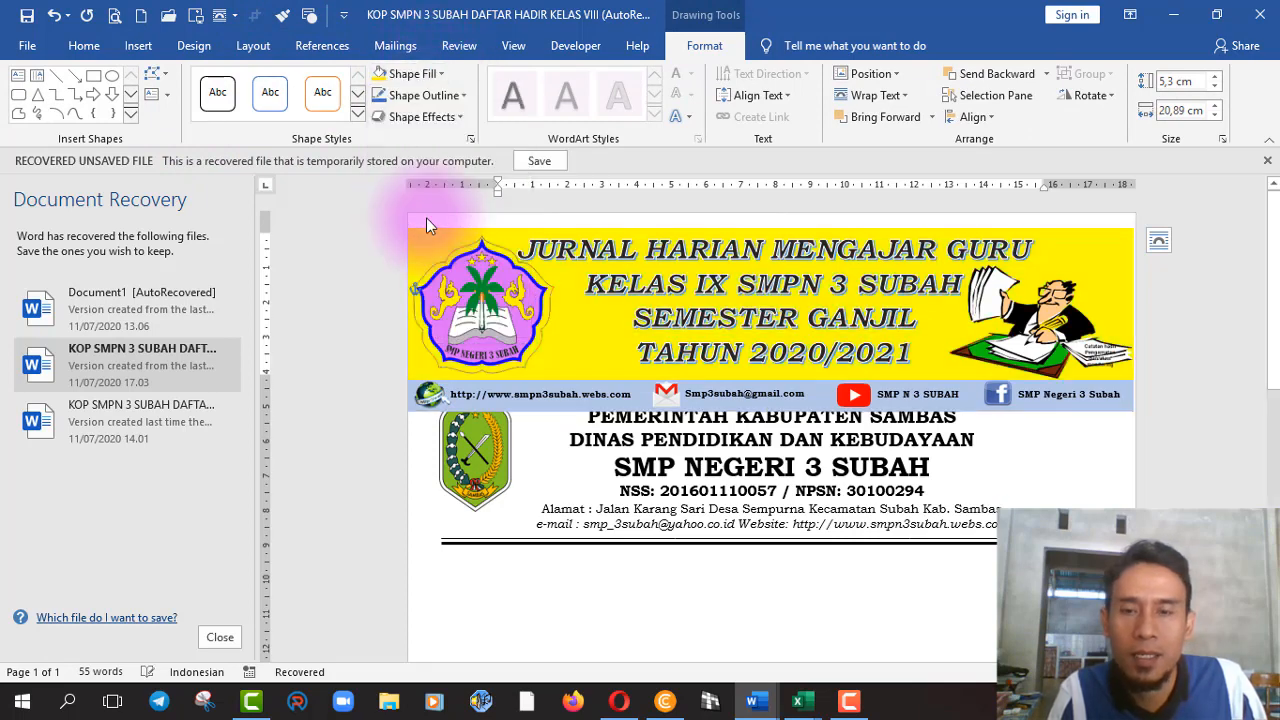
left_click(903, 605)
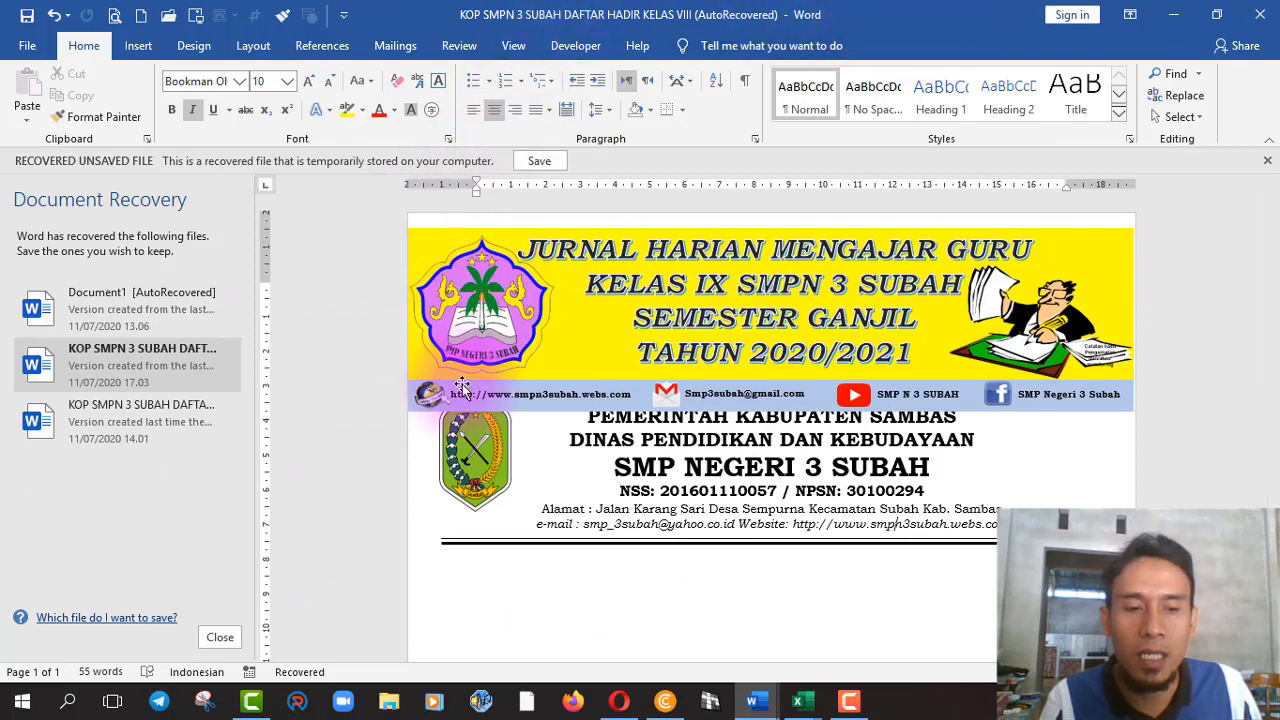
Close the document recovery list, and open the Snipping Tool with a new snip for capturing the banner.
left_click(71, 706)
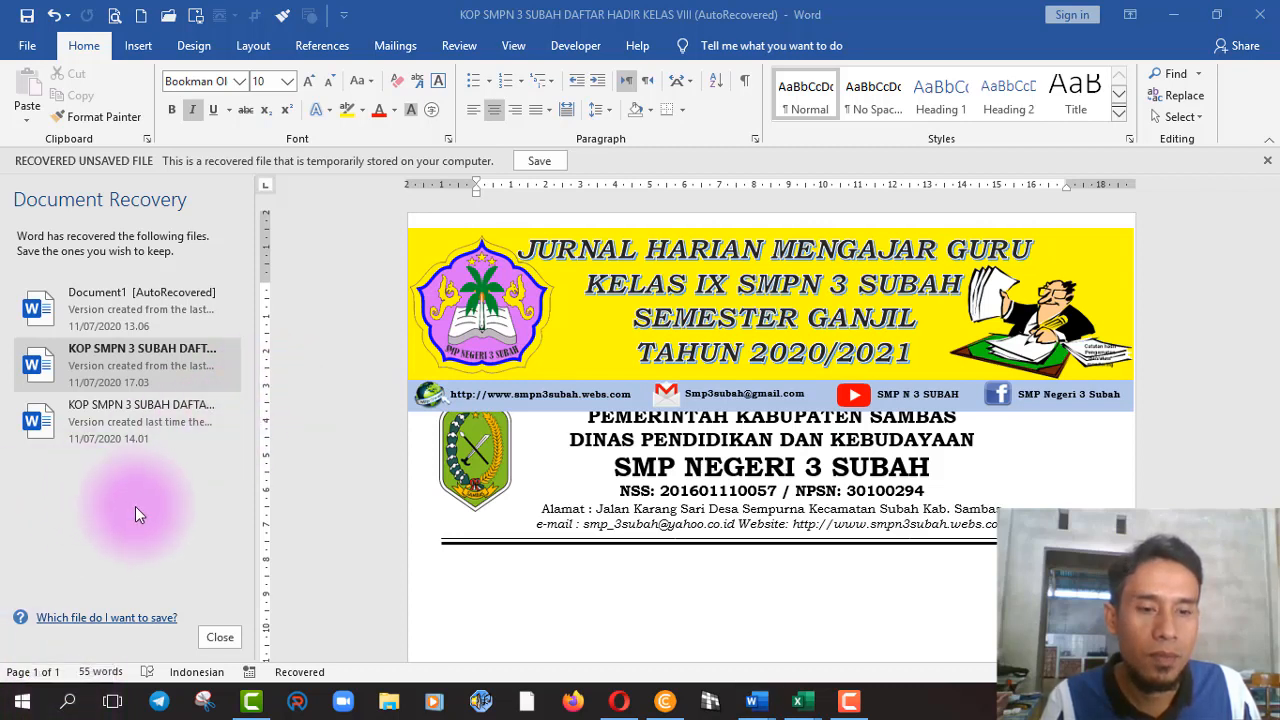
left_click(221, 638)
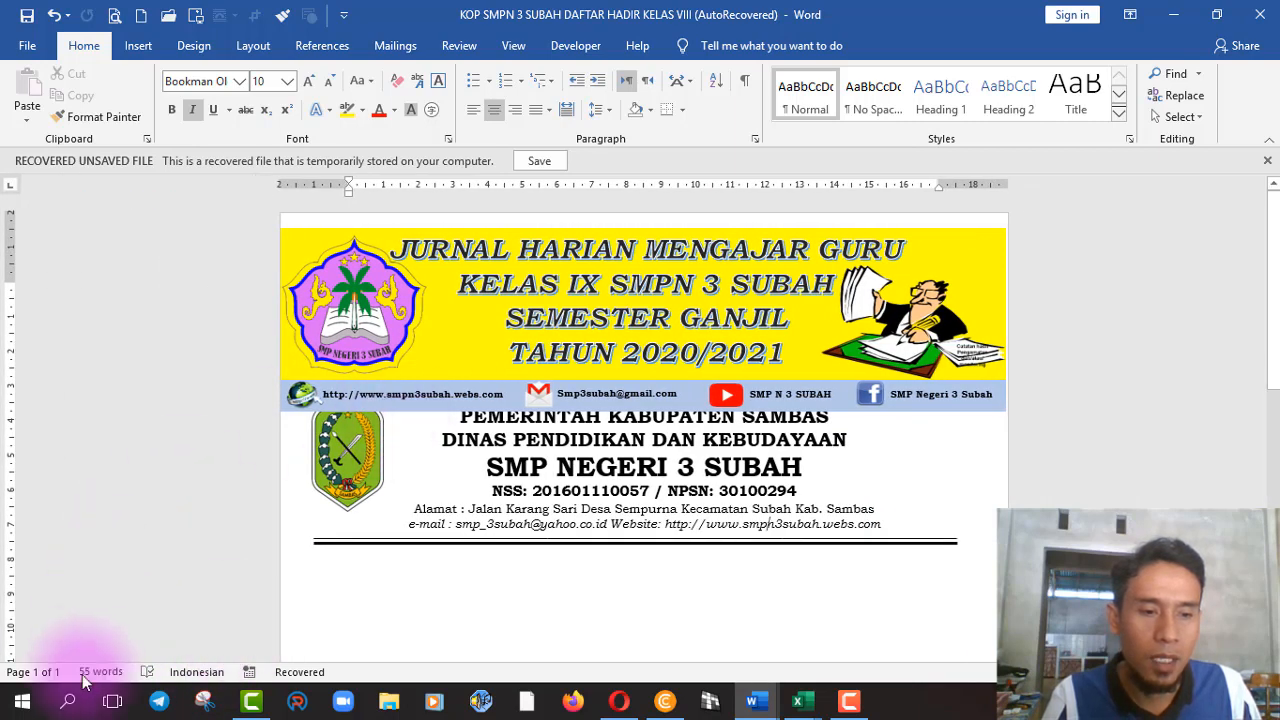
left_click(68, 705)
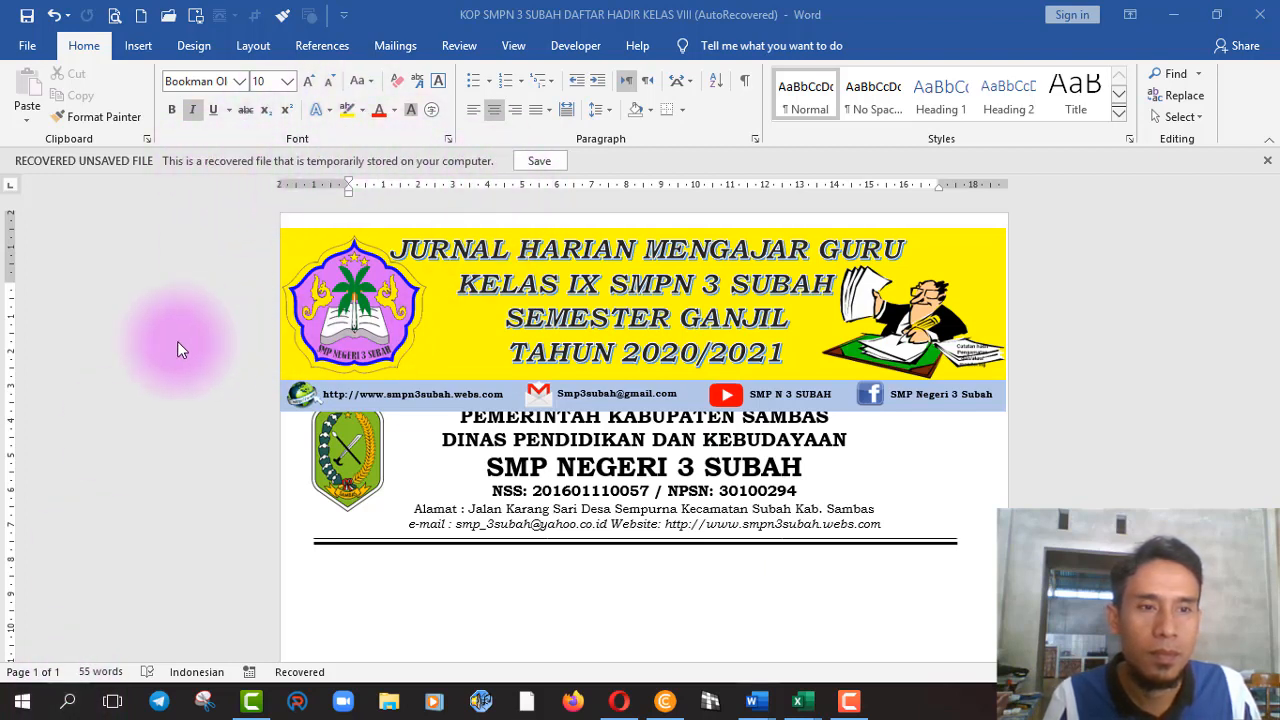
left_click(68, 705)
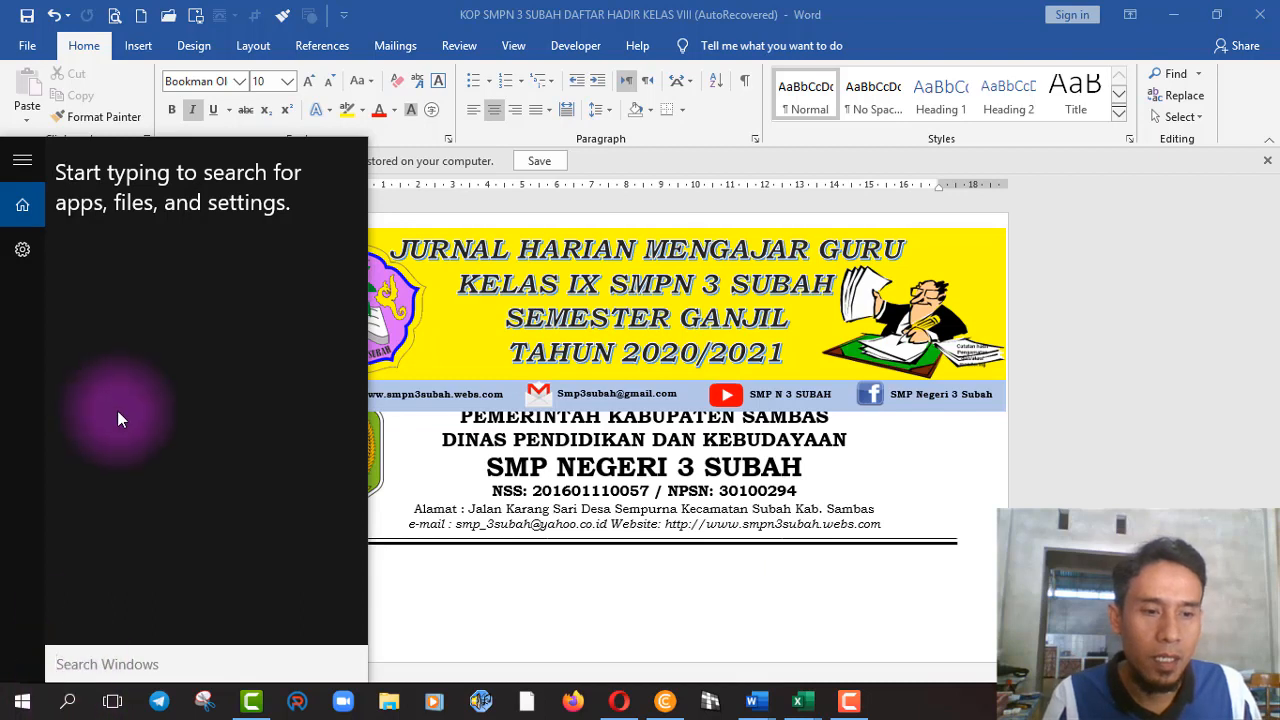
left_click(74, 679)
type("s")
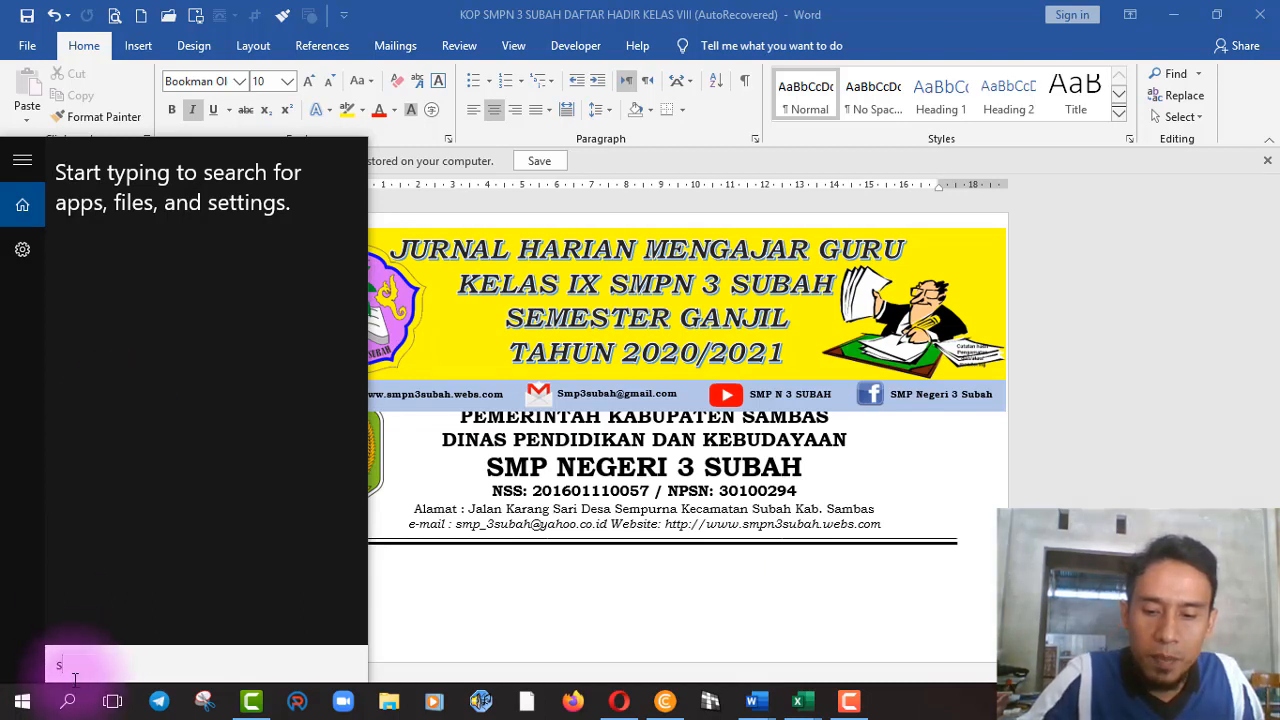
type("nipping")
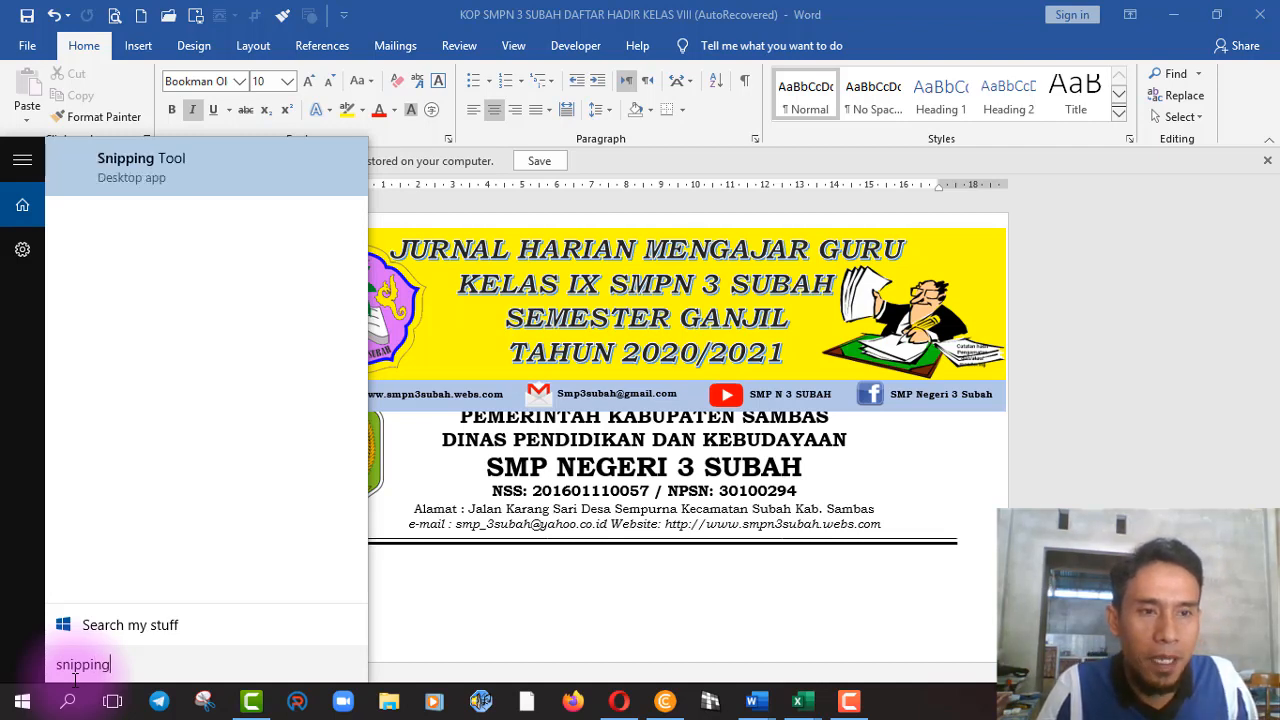
left_click(158, 162)
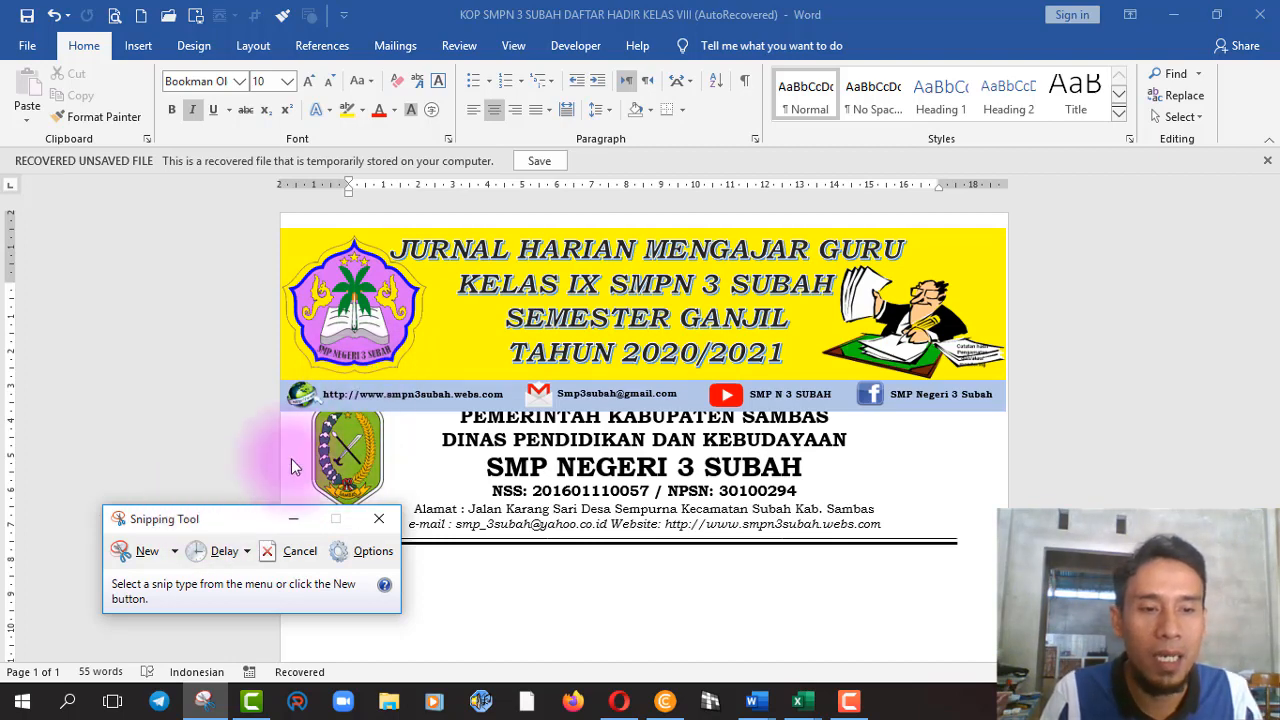
left_click(132, 550)
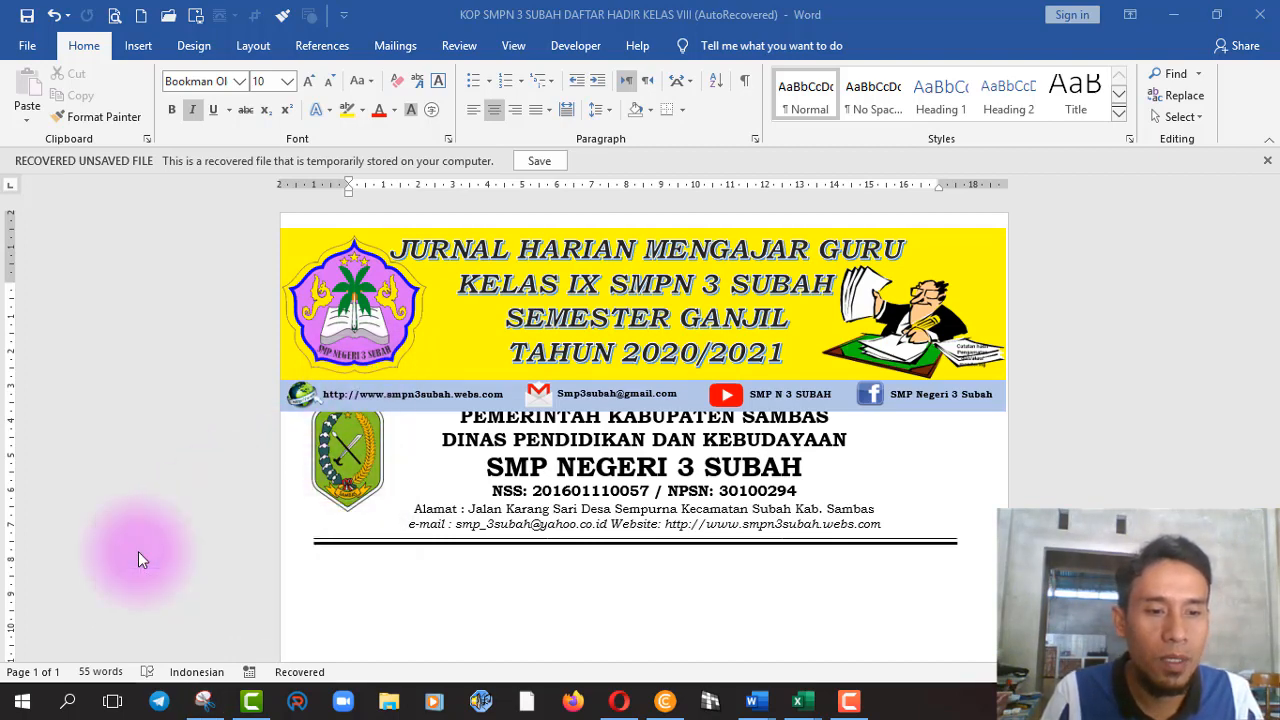
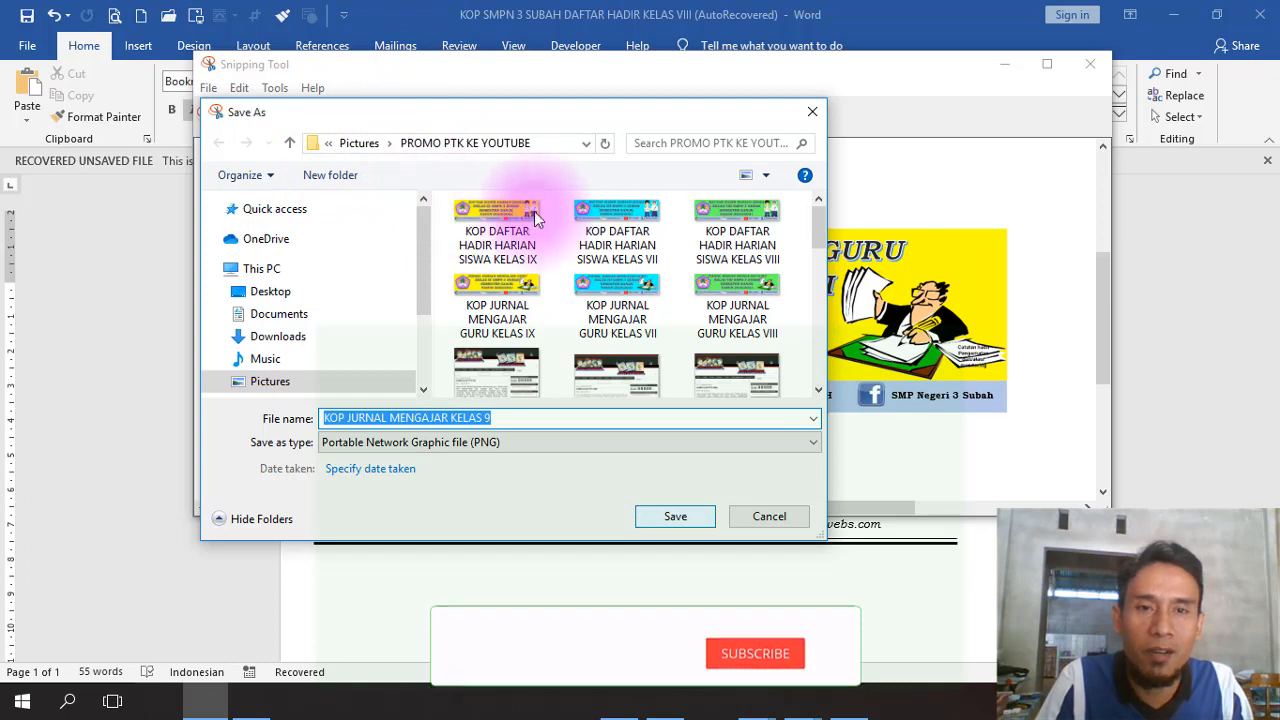
Save the banner snip as the PNG "KOP JURNAL MENGAJAR KELAS 9" in the PROMO PTK KE YOUTUBE folder and return to the Google Form.
key("Return")
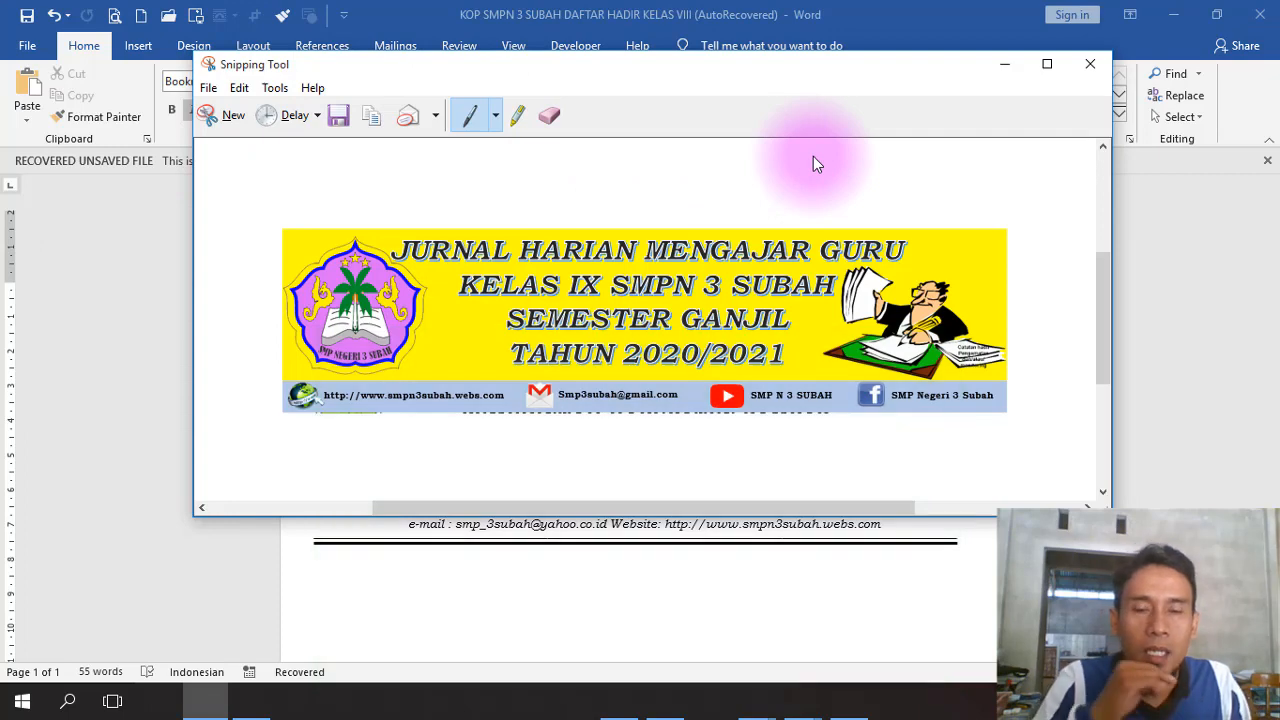
left_click(1092, 66)
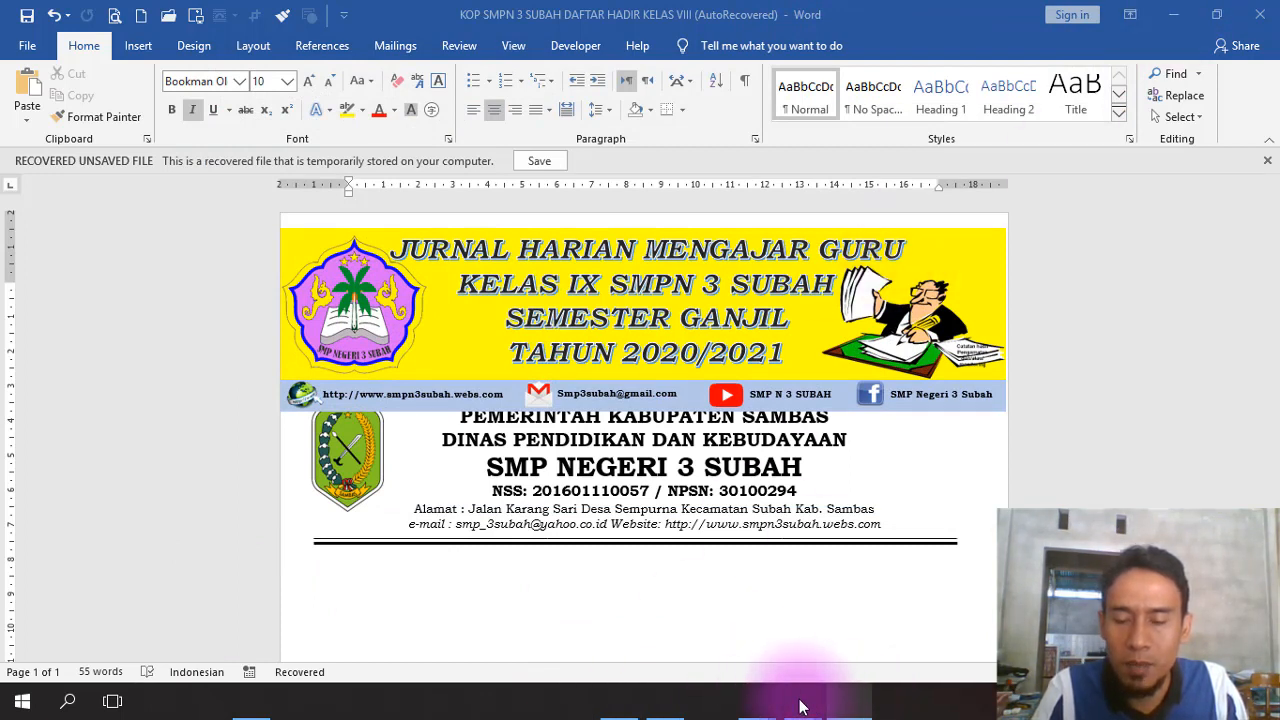
left_click(1174, 12)
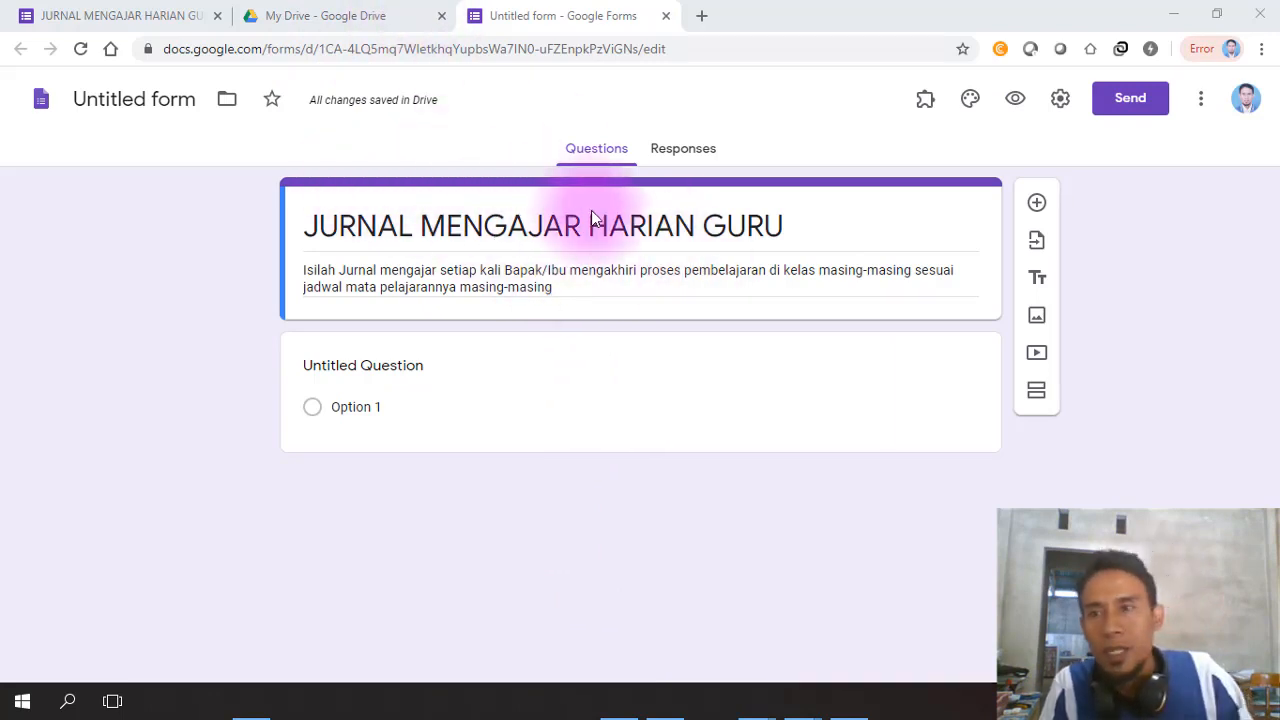
Upload the picture "KOP JURNAL MENGAJAR GURU KELAS IX" from the PROMO PTK KE YOUTUBE folder as the form's header image.
left_click(973, 100)
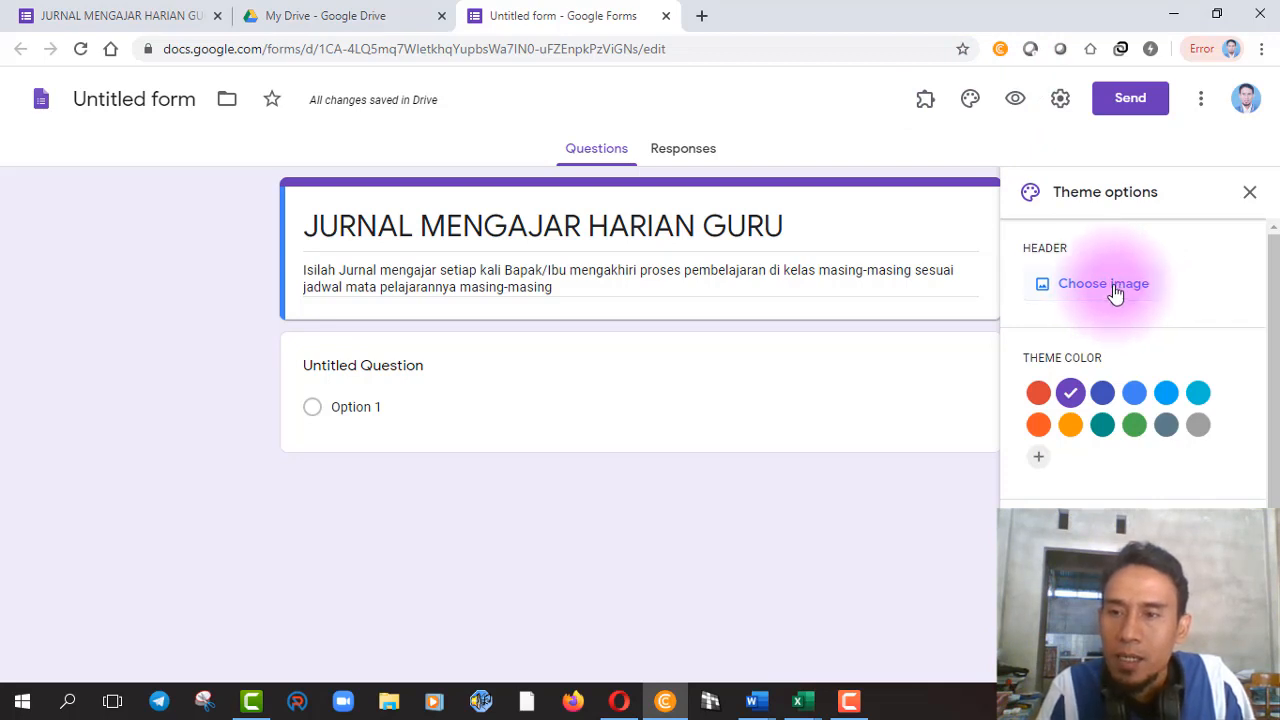
left_click(1045, 288)
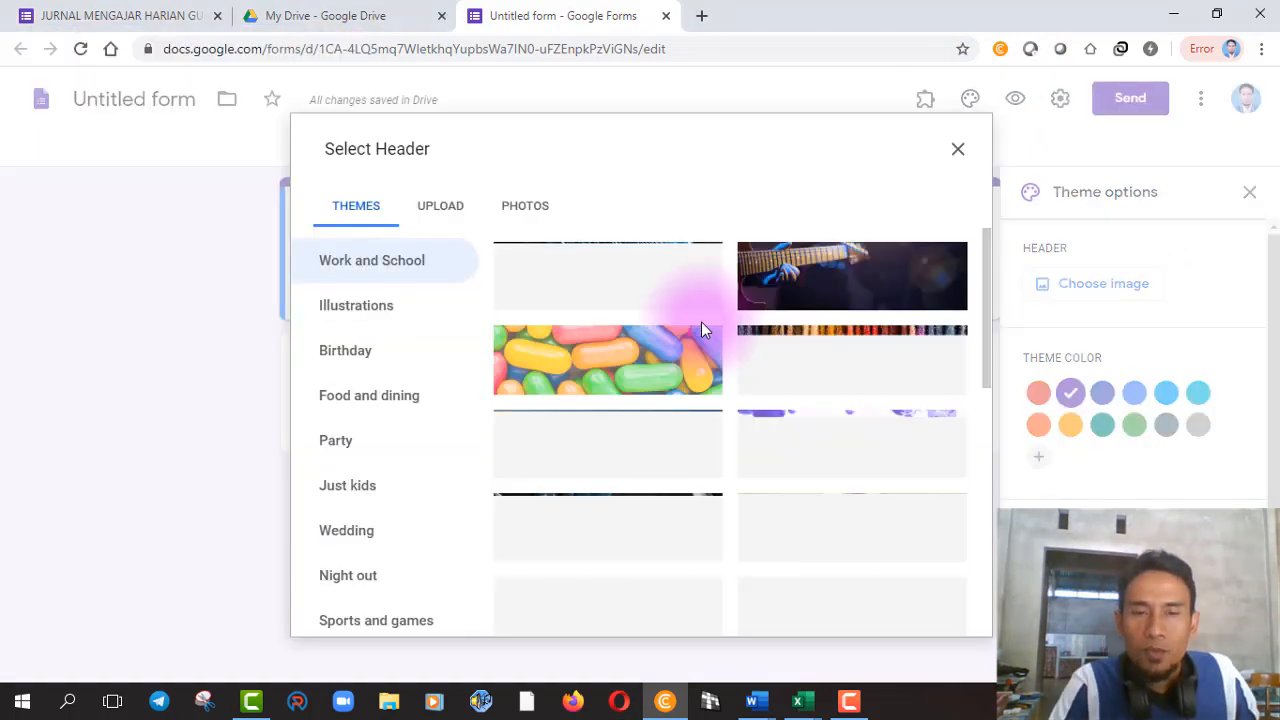
left_click(447, 216)
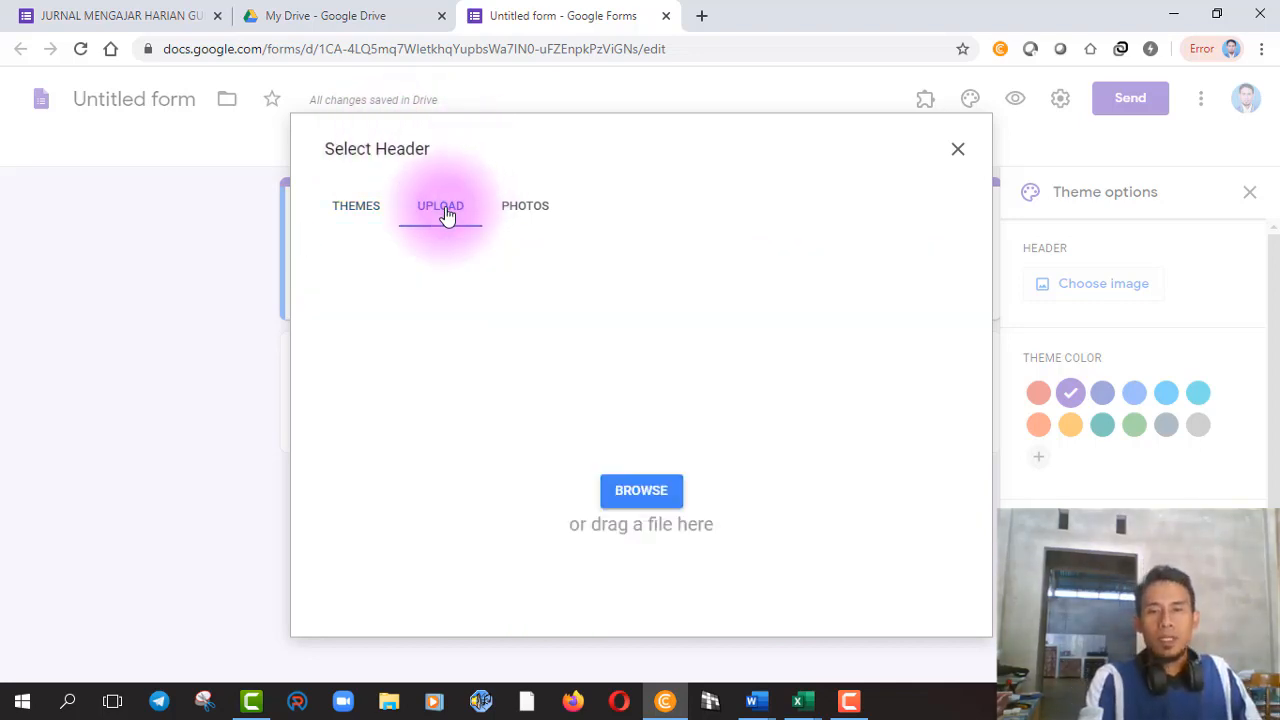
left_click(641, 492)
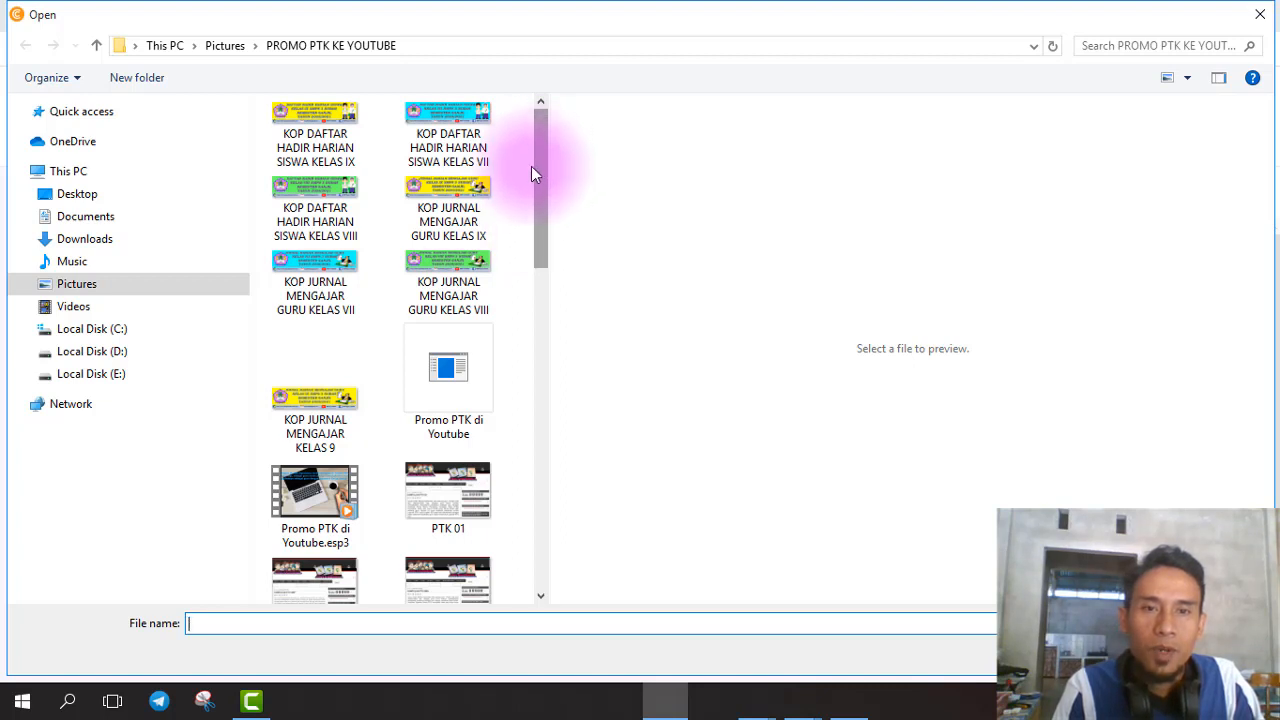
left_click(445, 194)
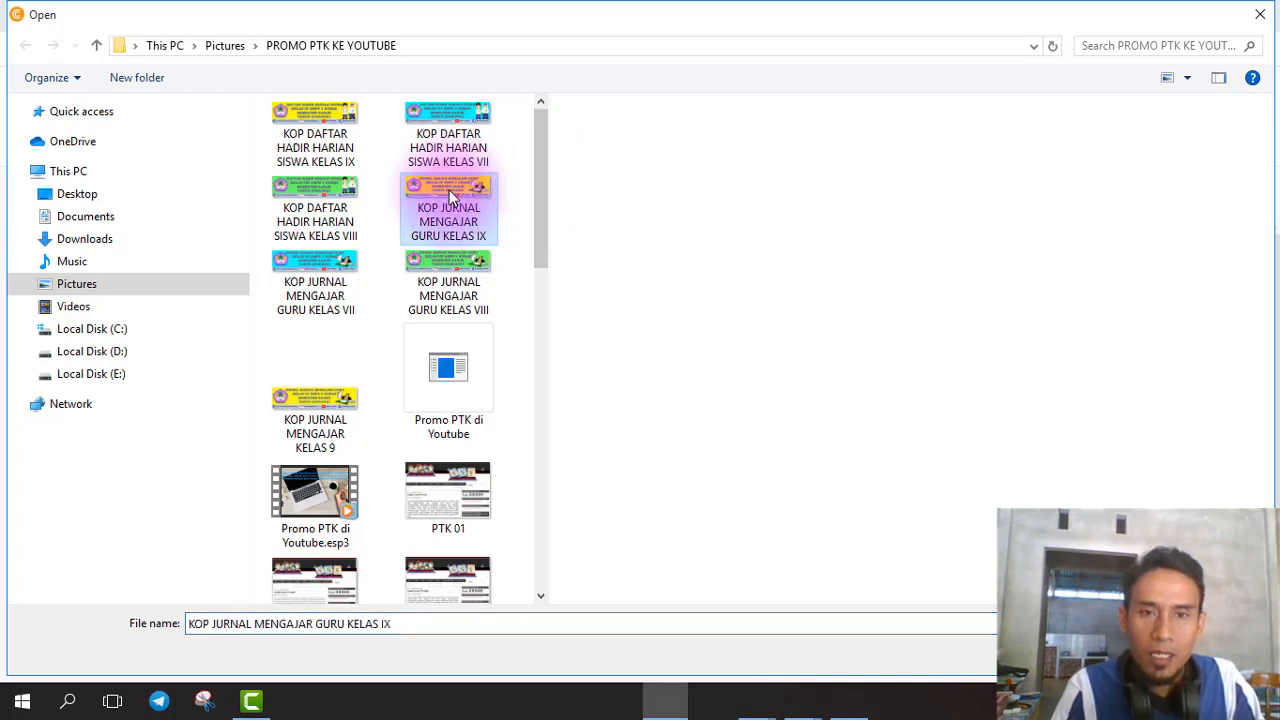
double_click(449, 196)
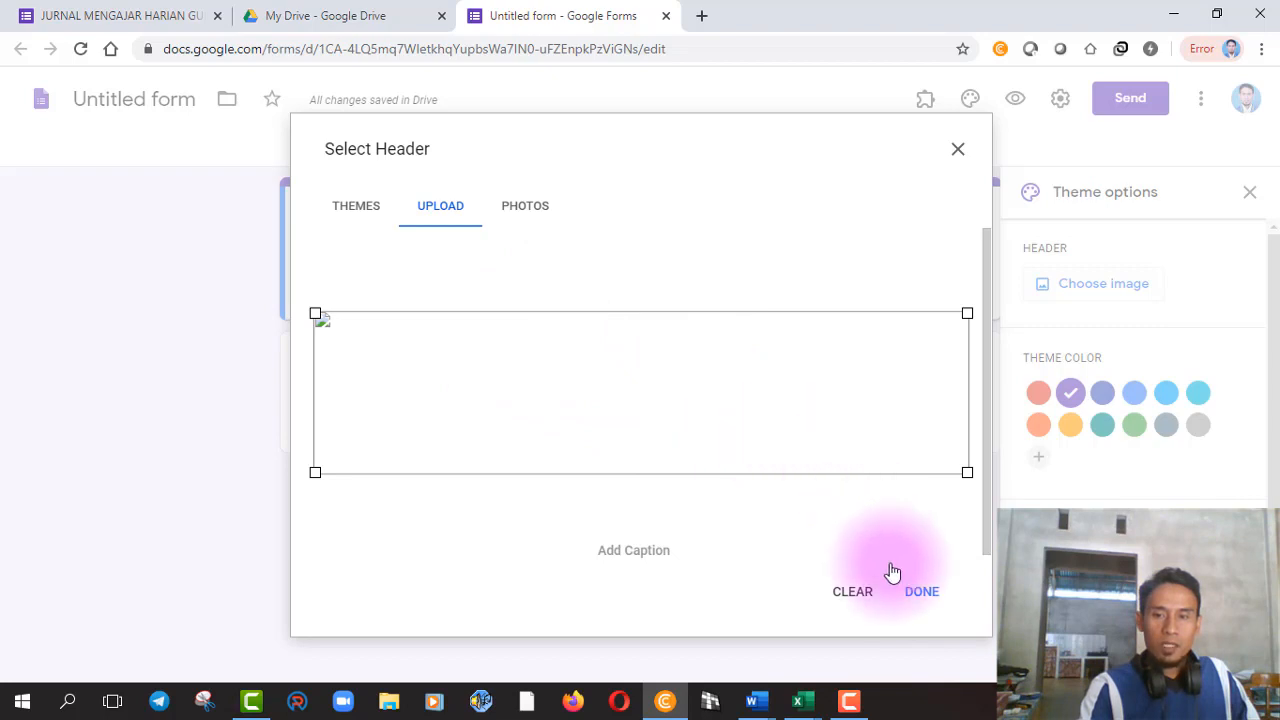
left_click(923, 595)
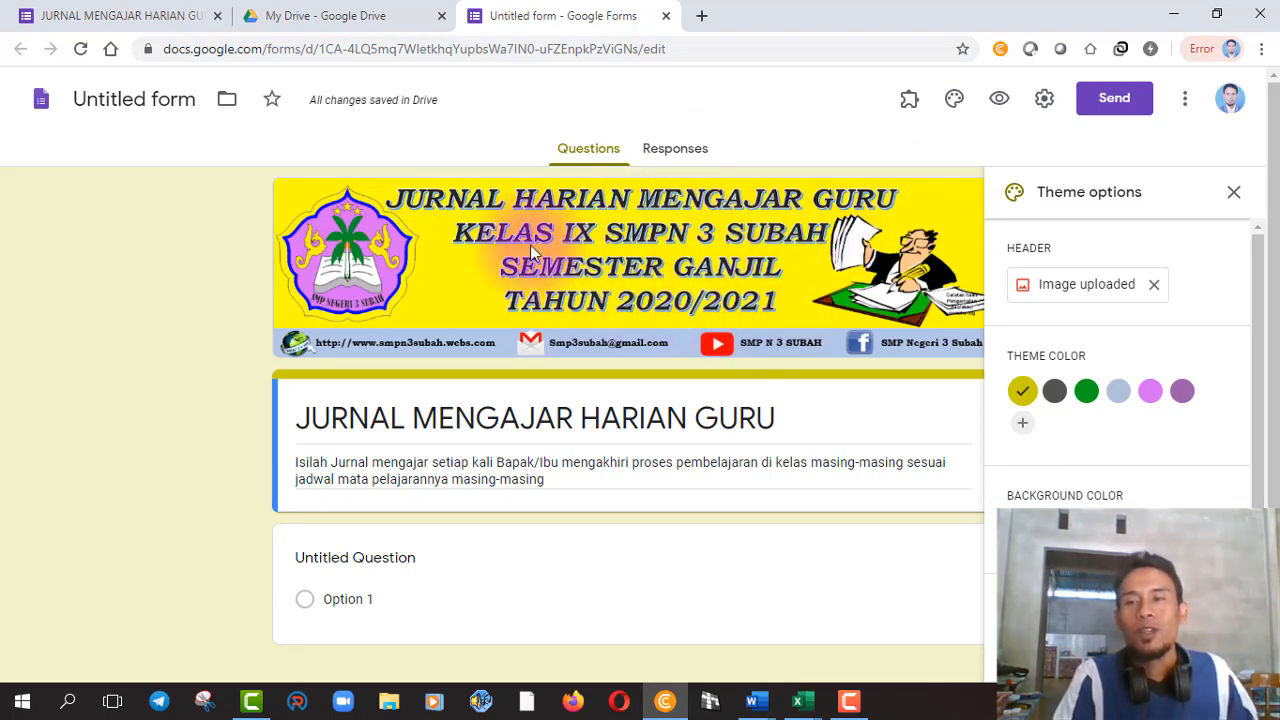
left_click(1234, 193)
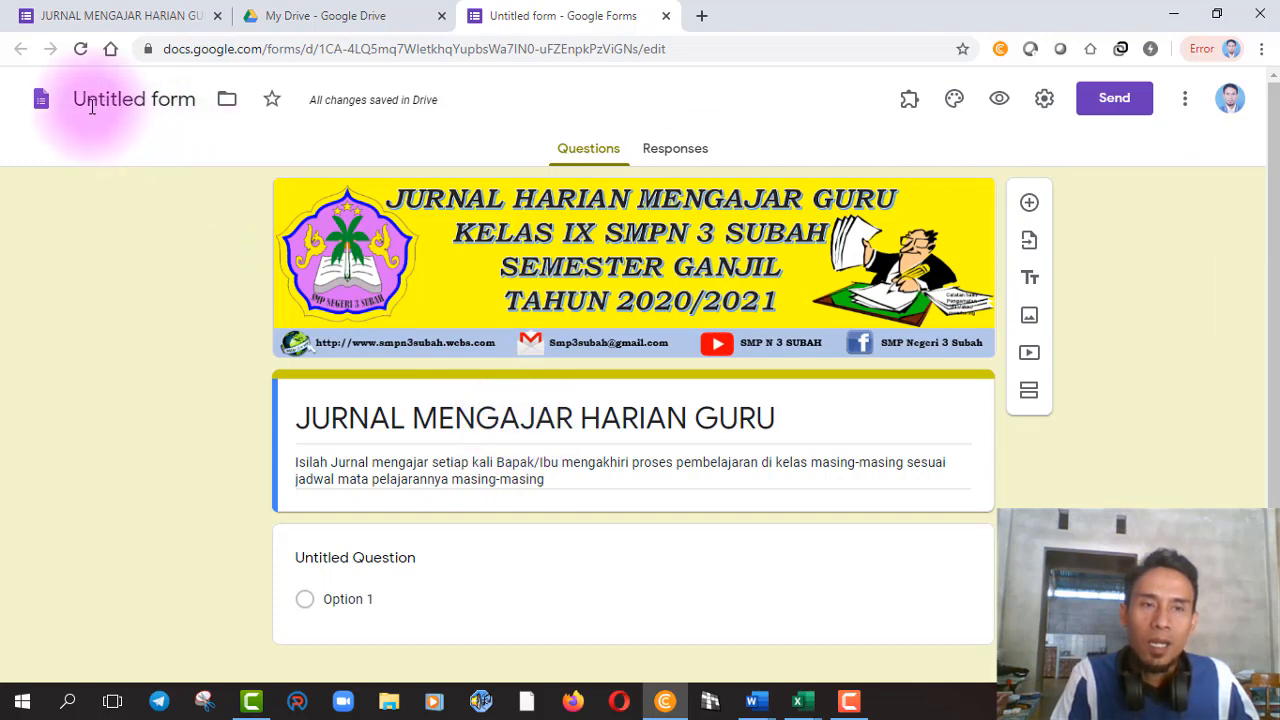
Rename the untitled form file as "JURNAL MENGAJAR HARIAN GURU KELAS IX".
left_click(155, 100)
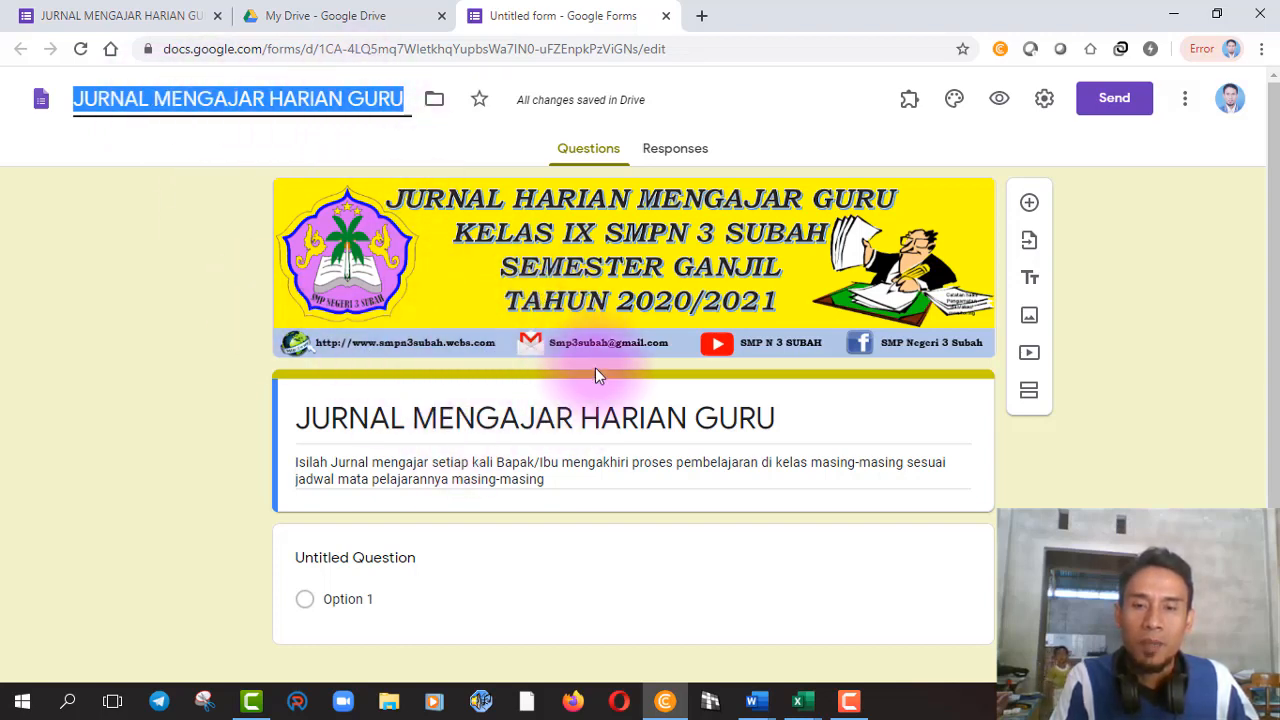
left_click(411, 103)
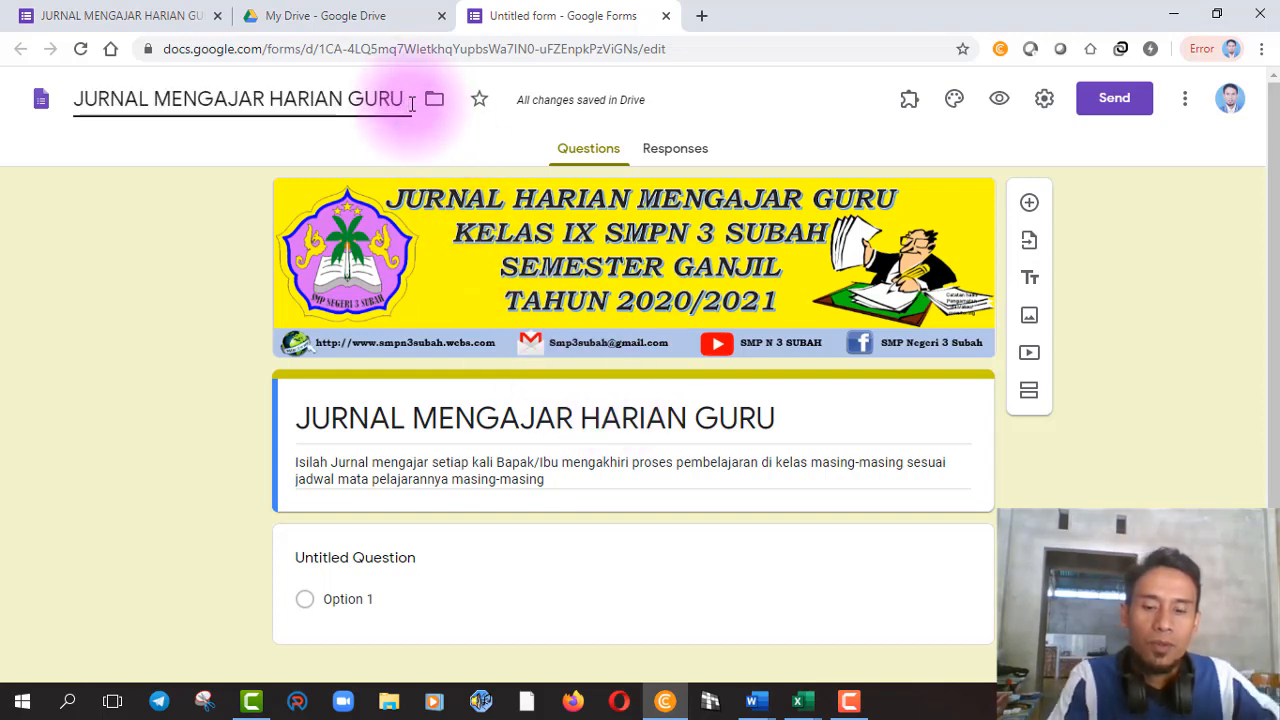
type("KELAS")
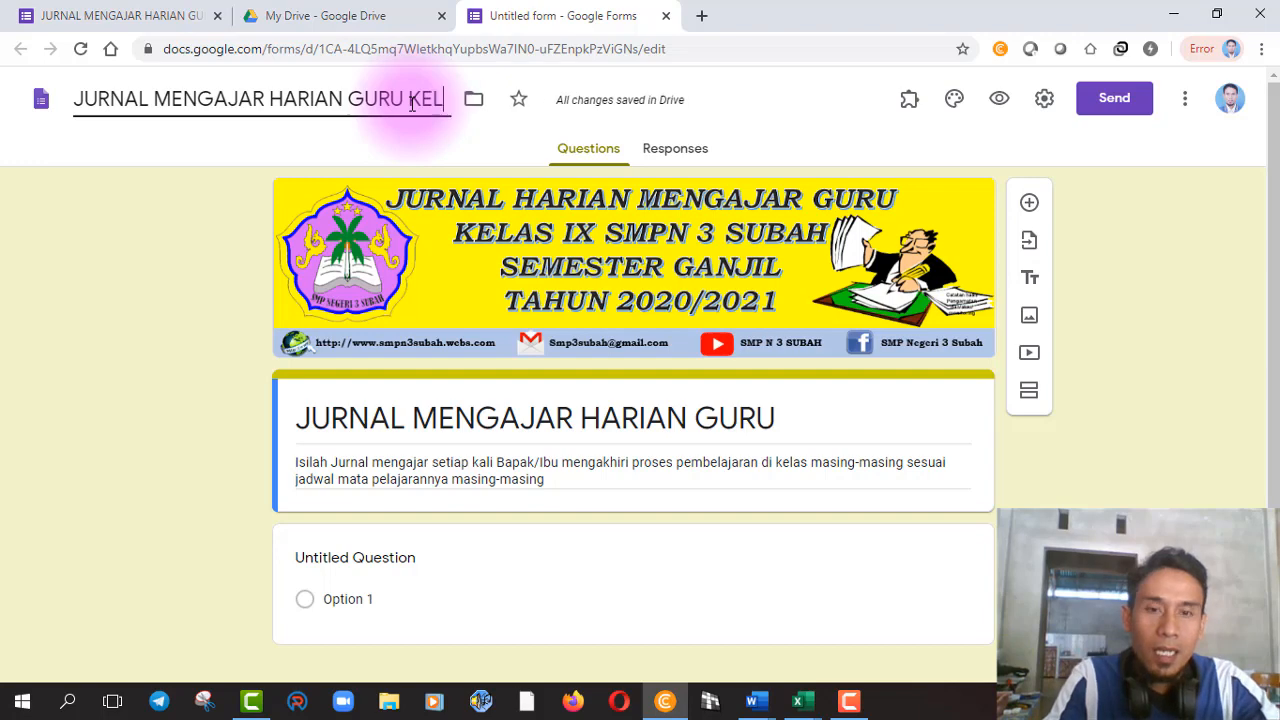
type(" IX")
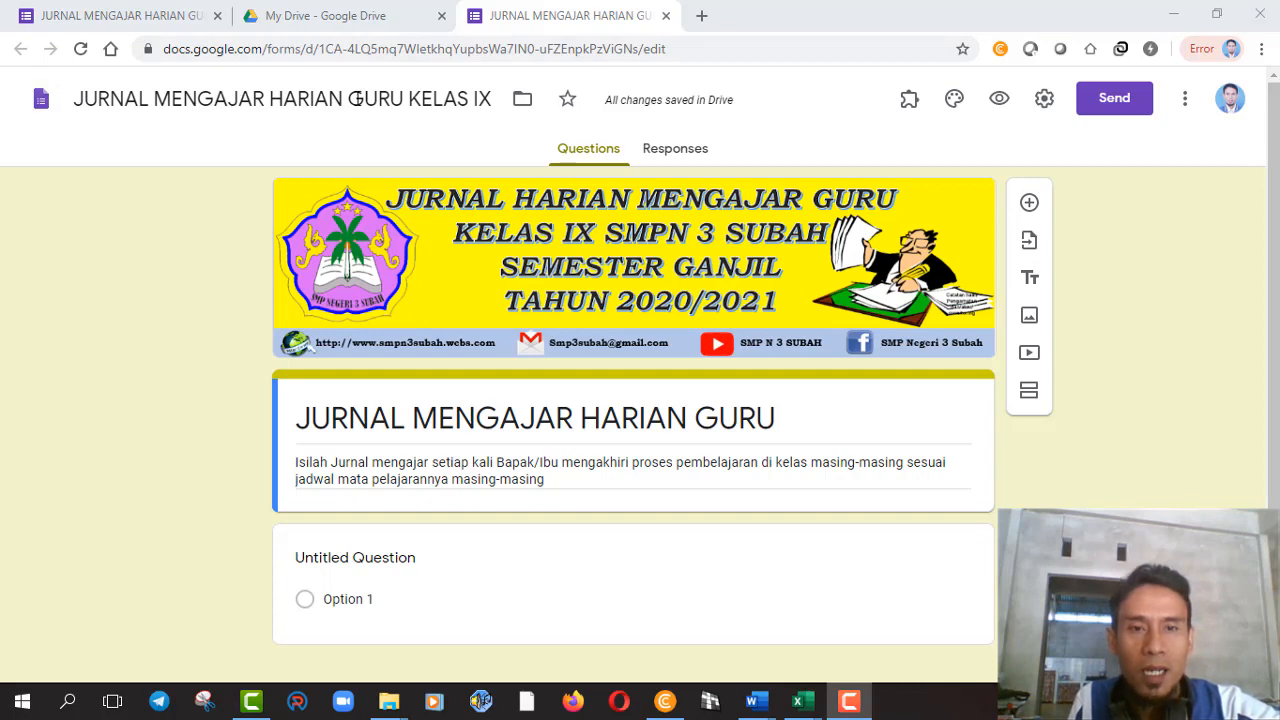
left_click(492, 98)
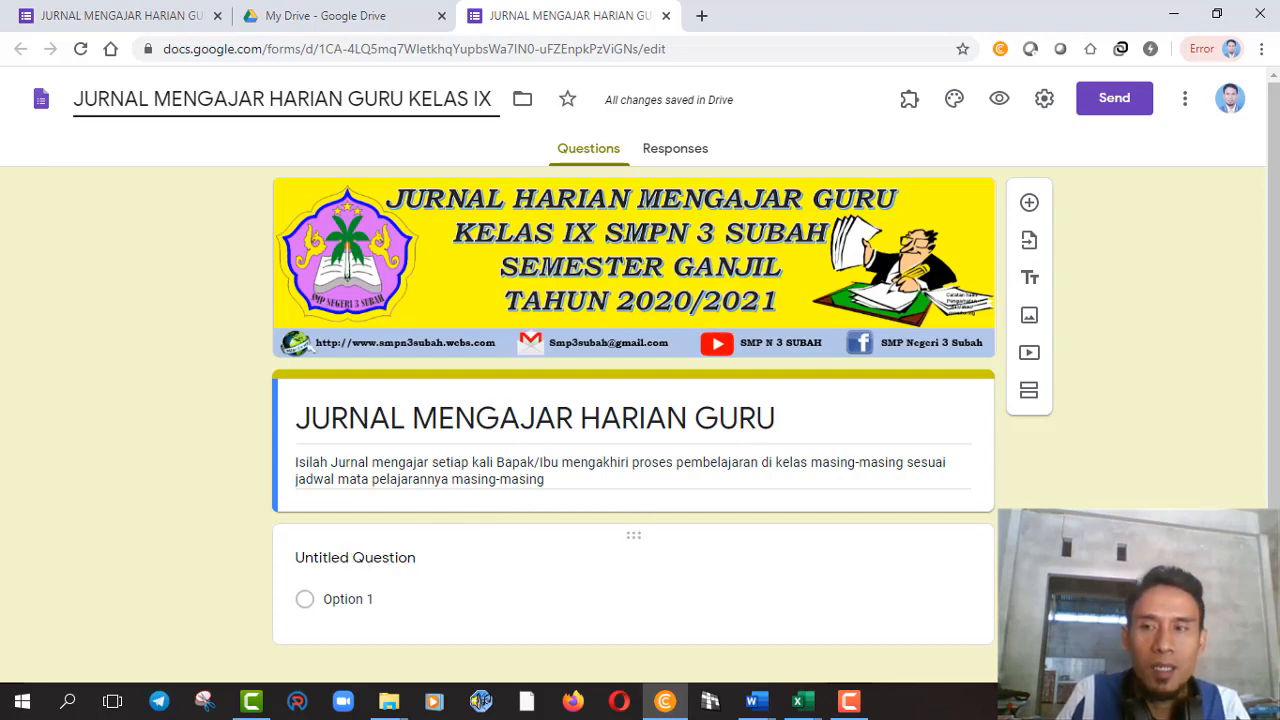
Title the form's first question "NAMA GURU MAPEL" and make it a Dropdown question.
left_click_drag(1276, 205, 1276, 248)
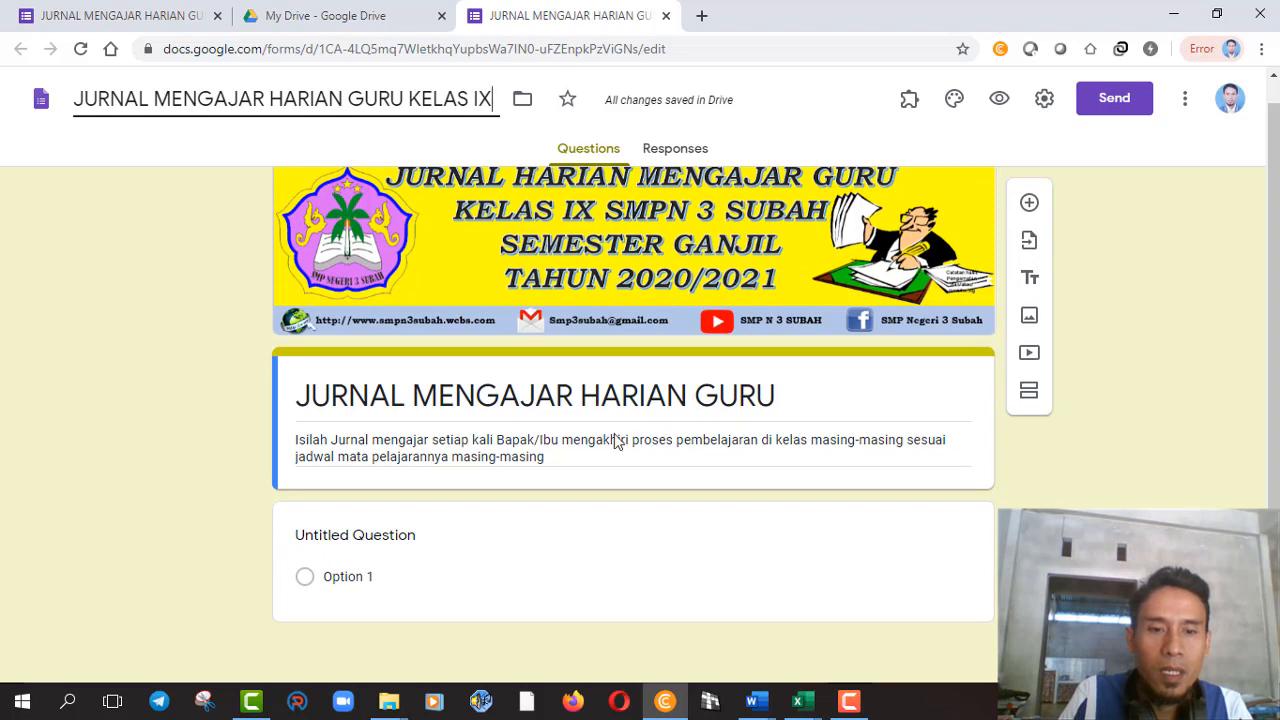
left_click(414, 536)
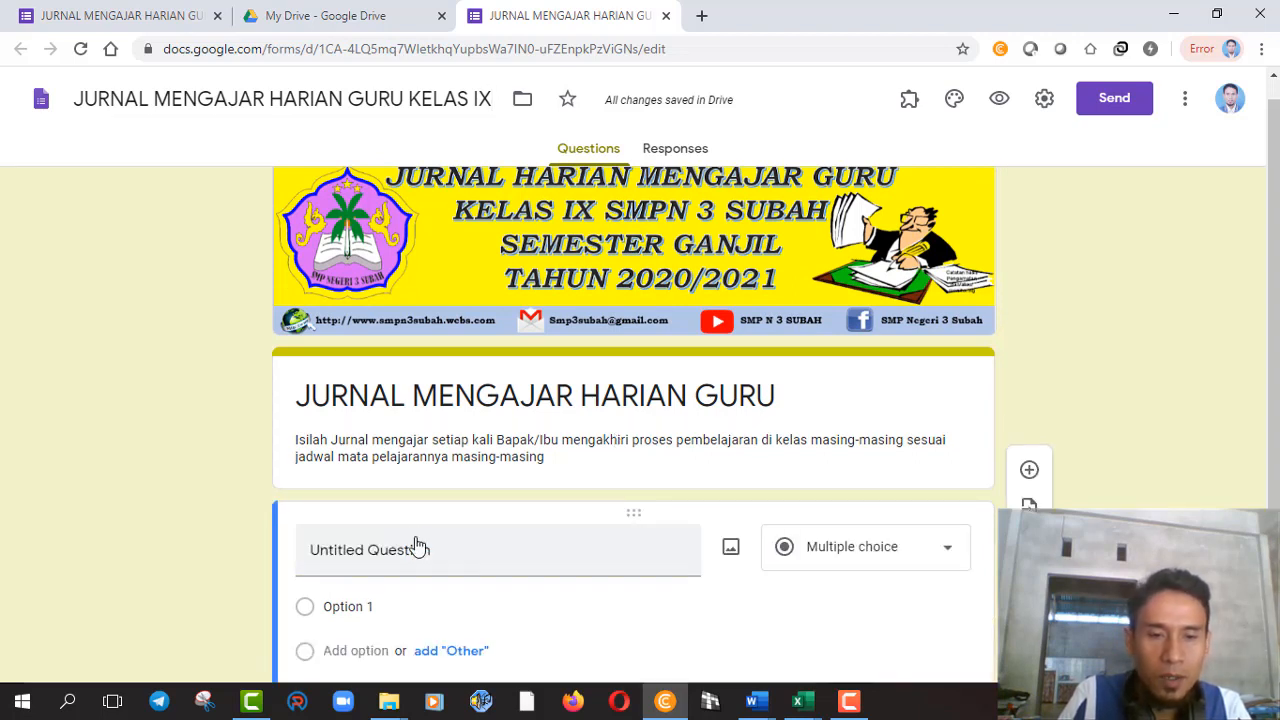
left_click(449, 551)
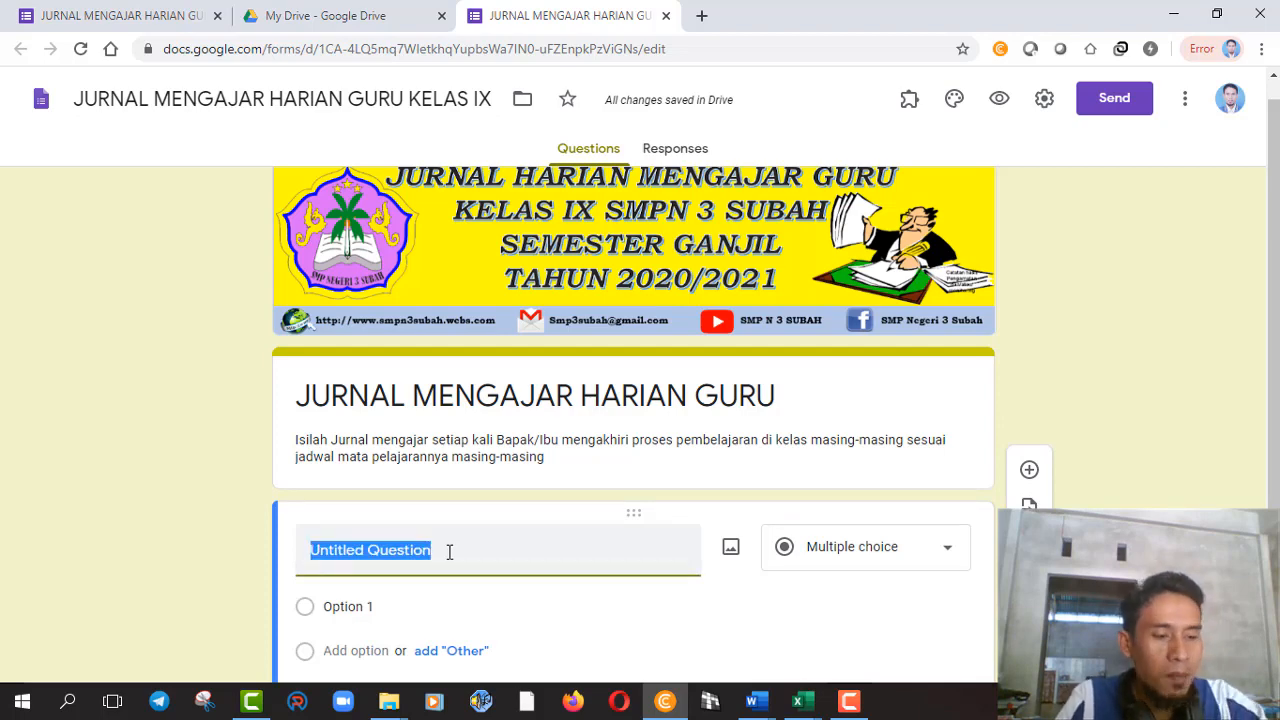
type("n")
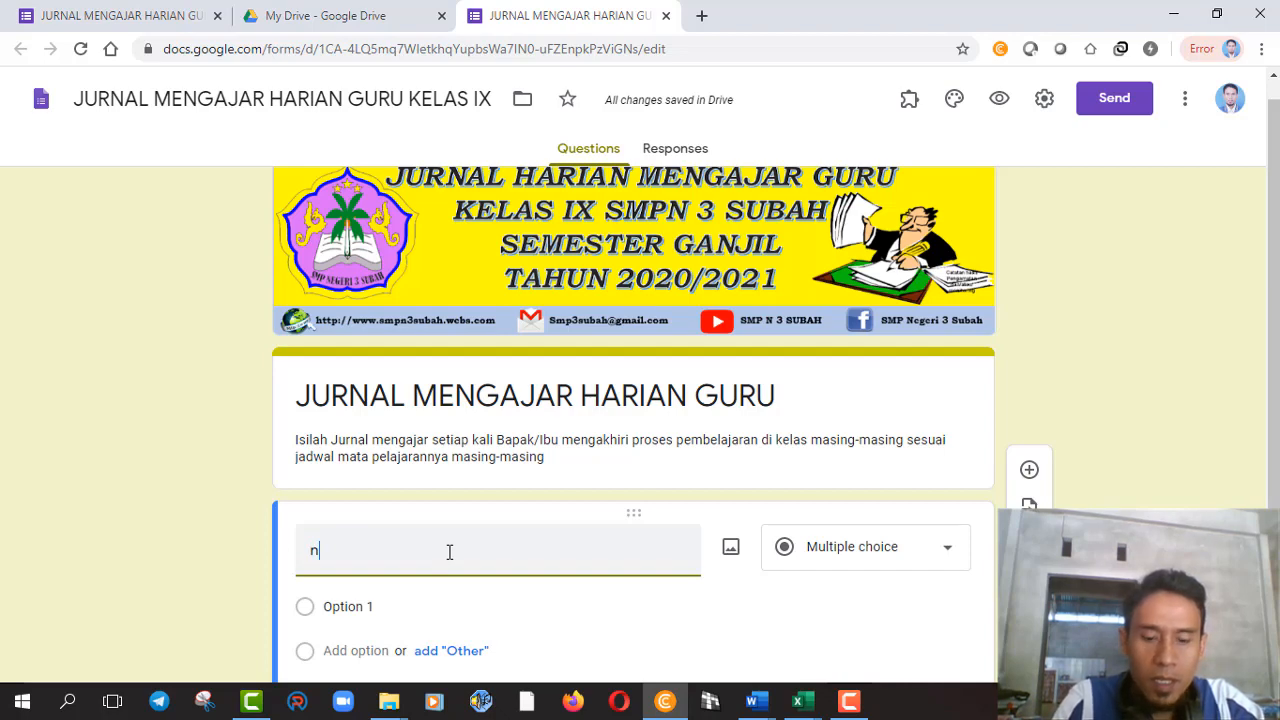
type("AMA GURU ")
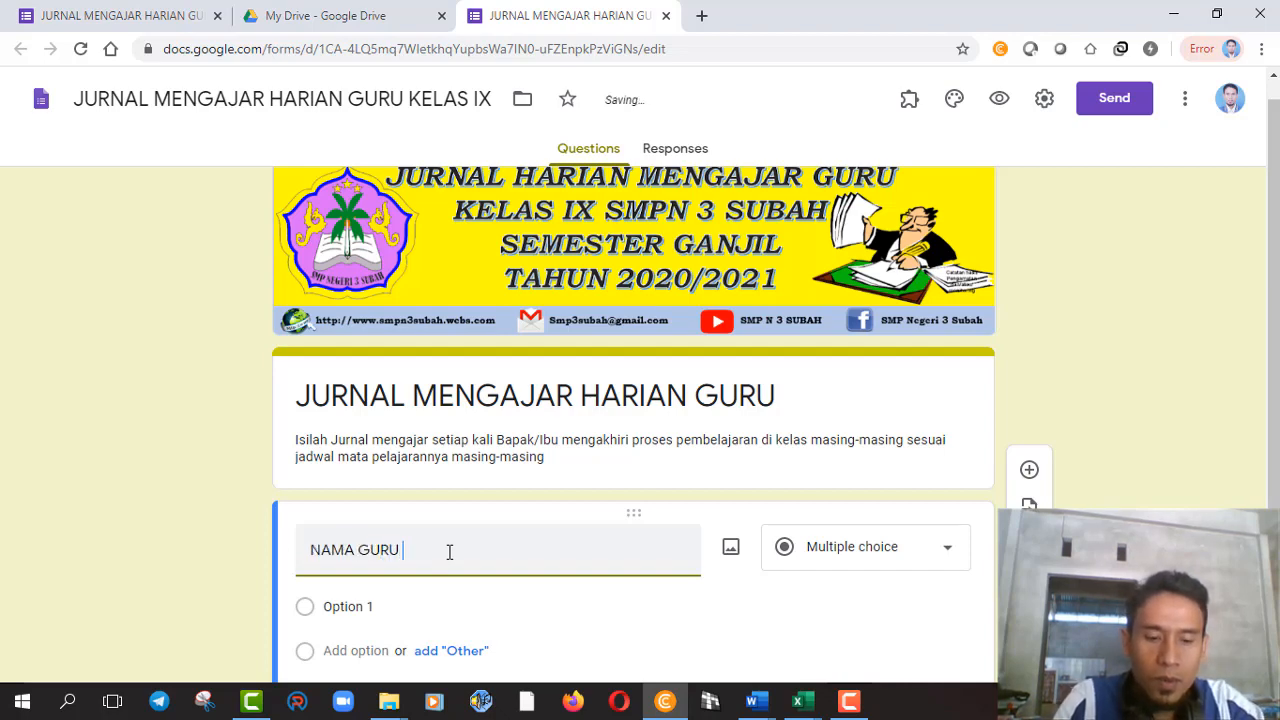
type("MAPEL")
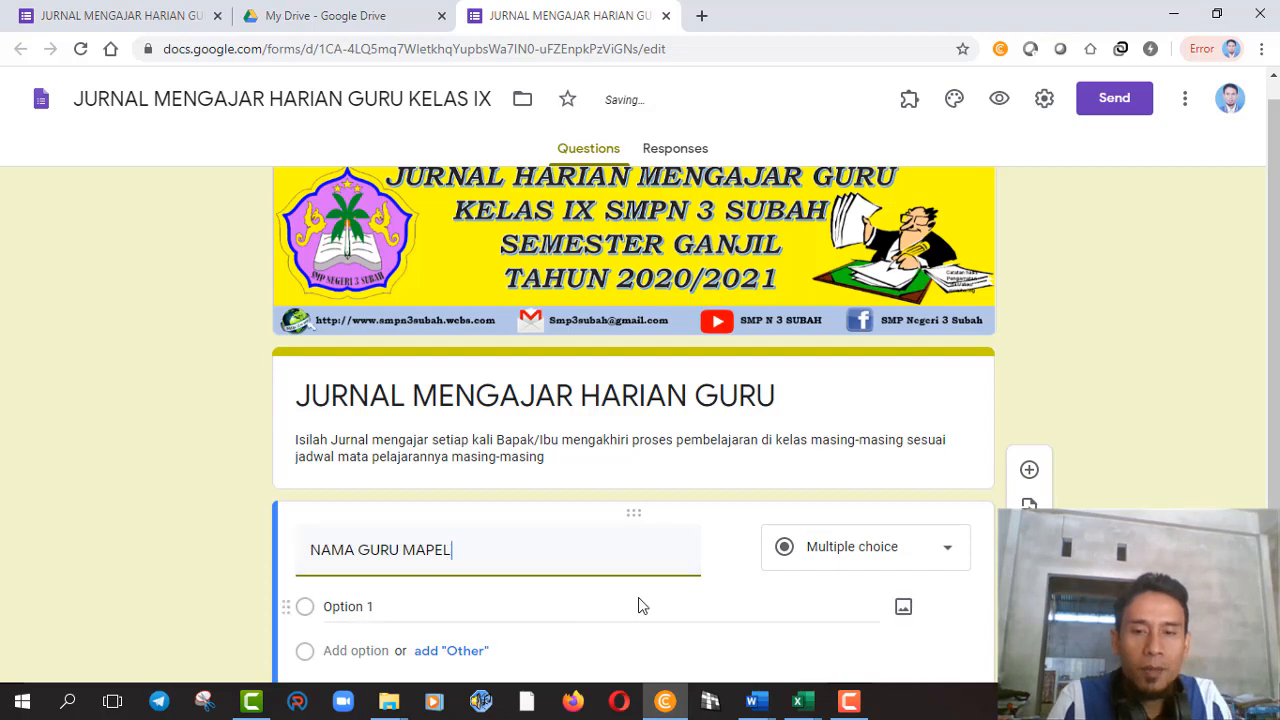
left_click_drag(1274, 249, 1258, 341)
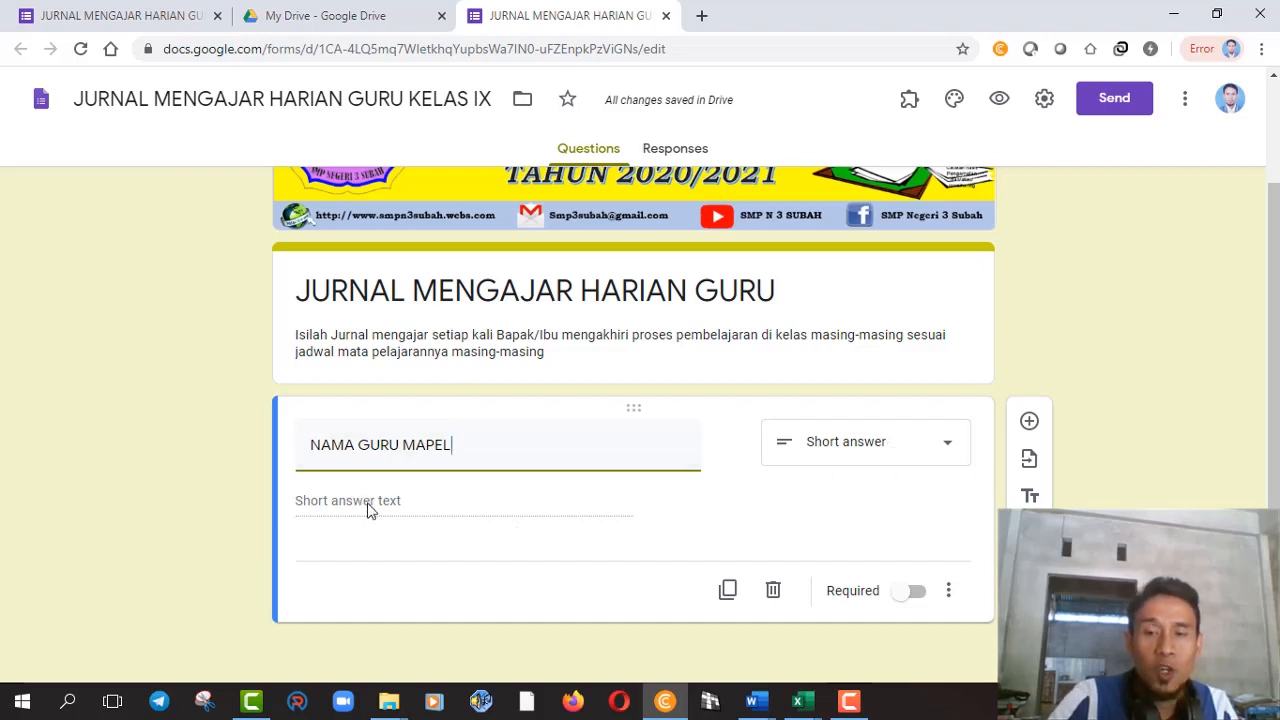
left_click(947, 443)
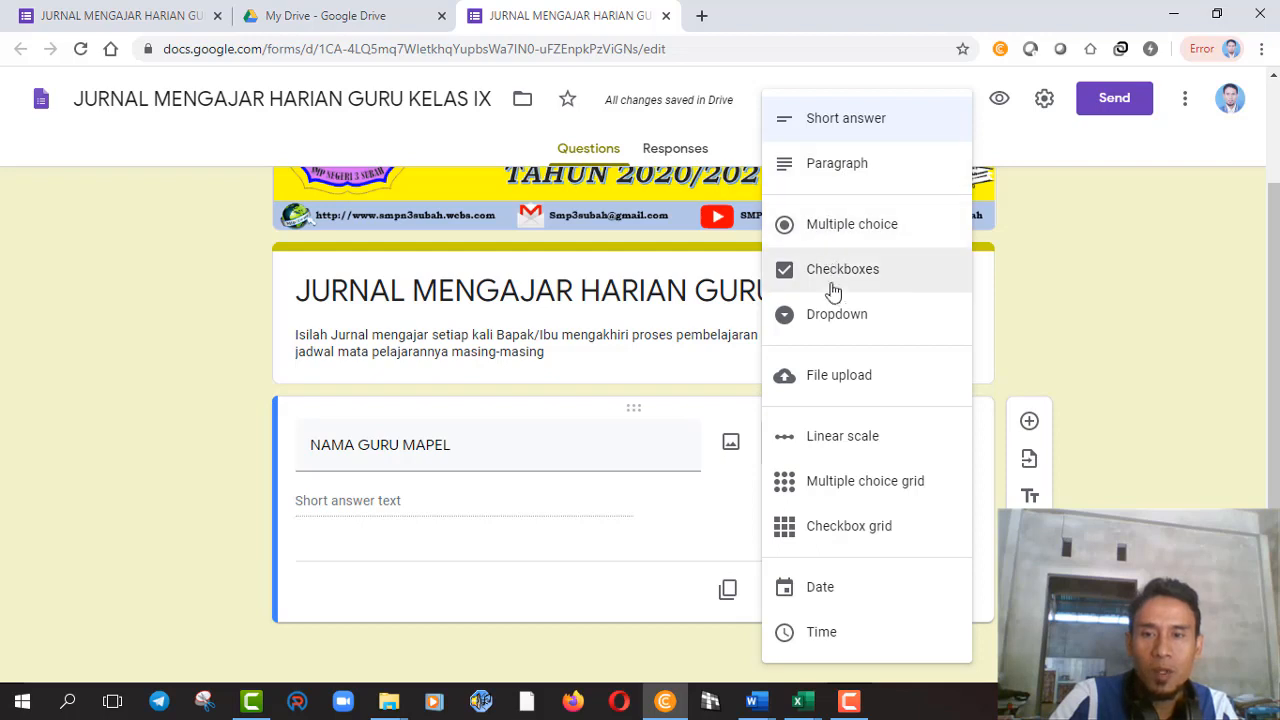
left_click(837, 316)
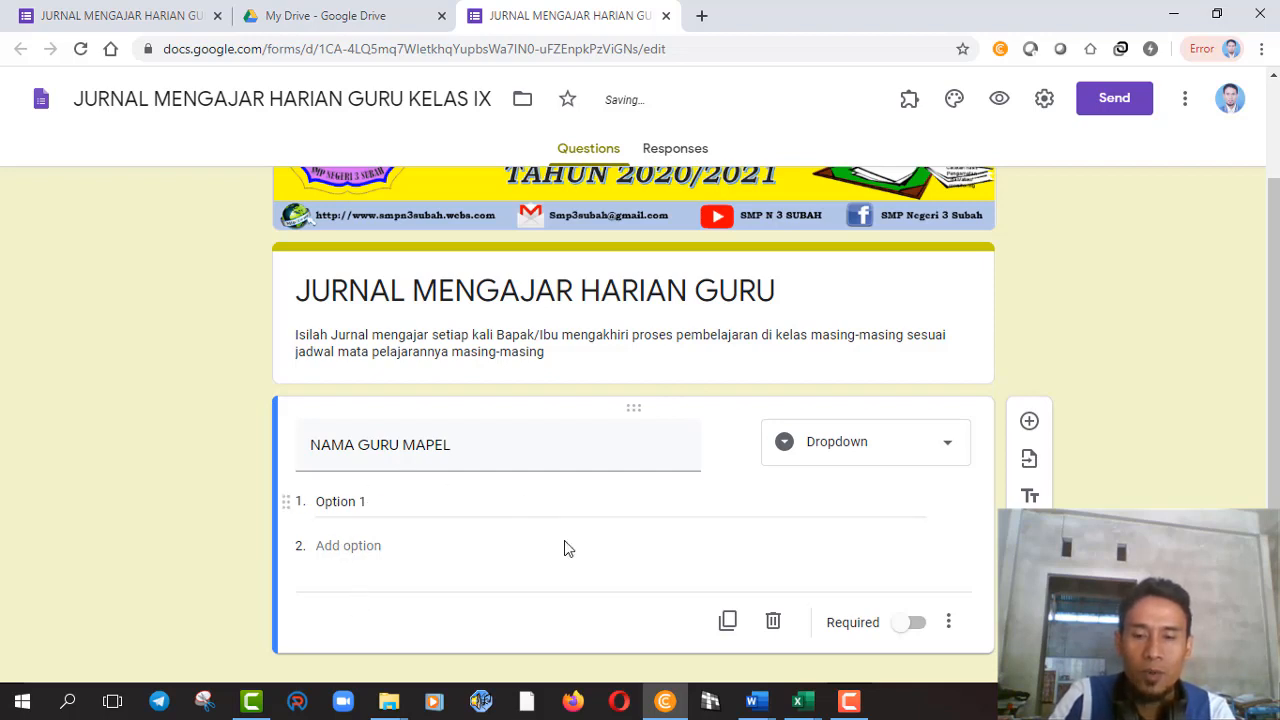
Copy the teacher names under DAFTAR GURU (I2:I11) from the Excel workbook and paste them as the dropdown options of NAMA GURU MAPEL.
left_click(802, 703)
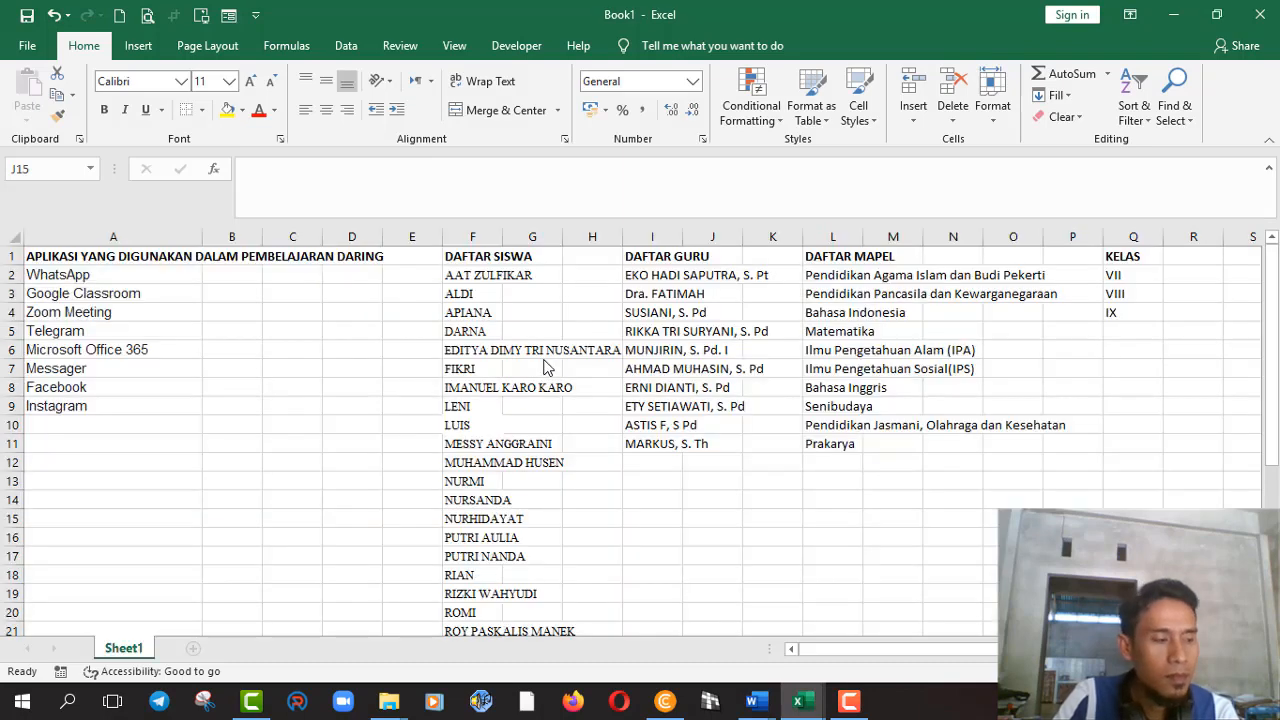
left_click(641, 275)
left_click_drag(641, 275, 645, 437)
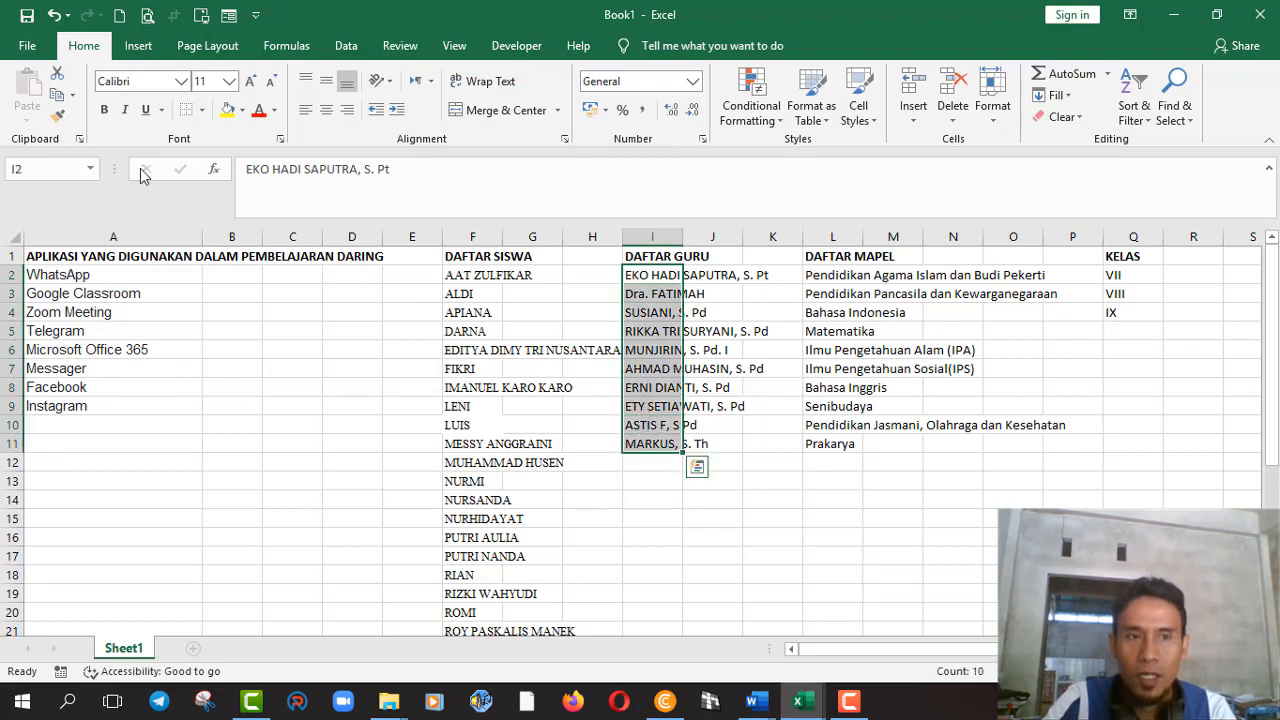
left_click(56, 95)
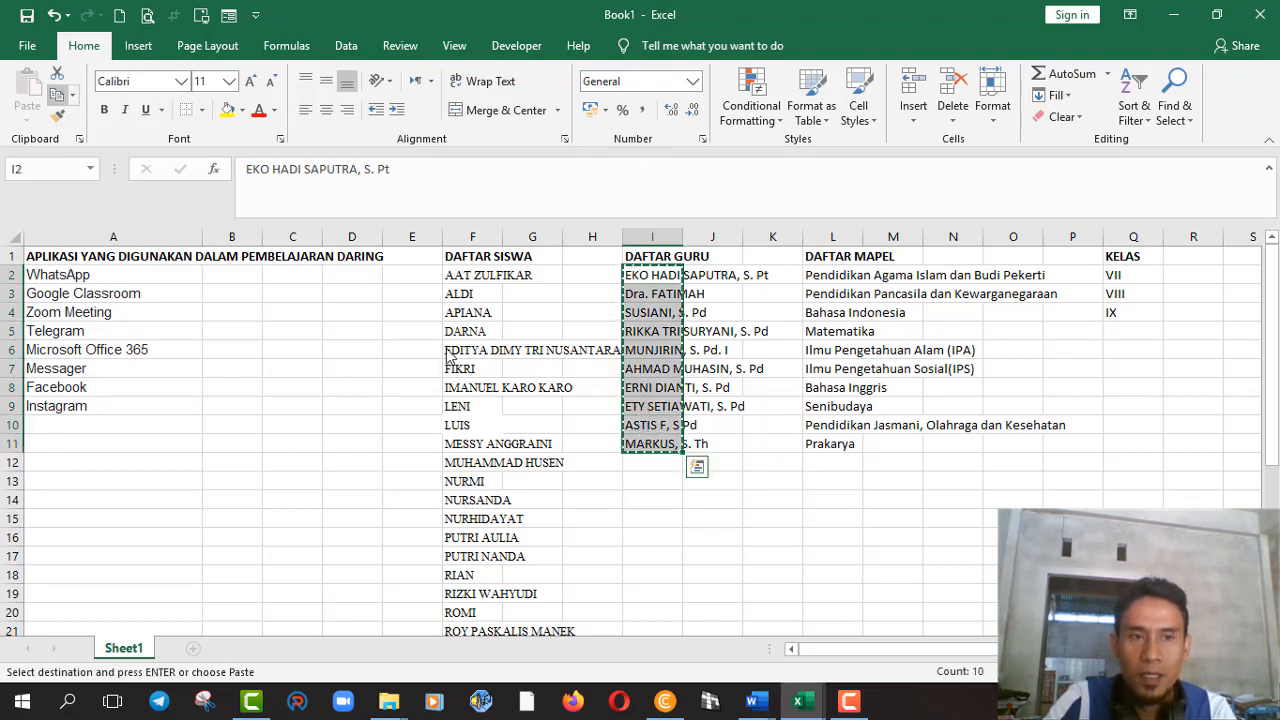
left_click(666, 702)
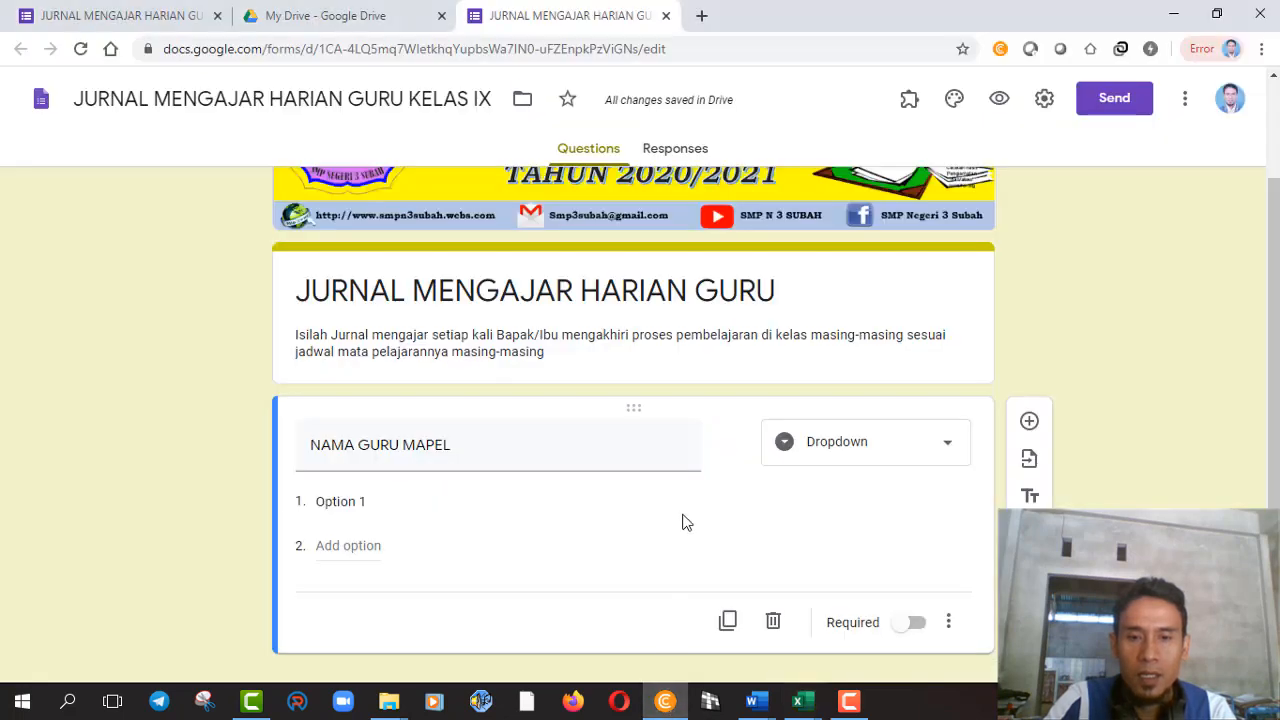
left_click(352, 501)
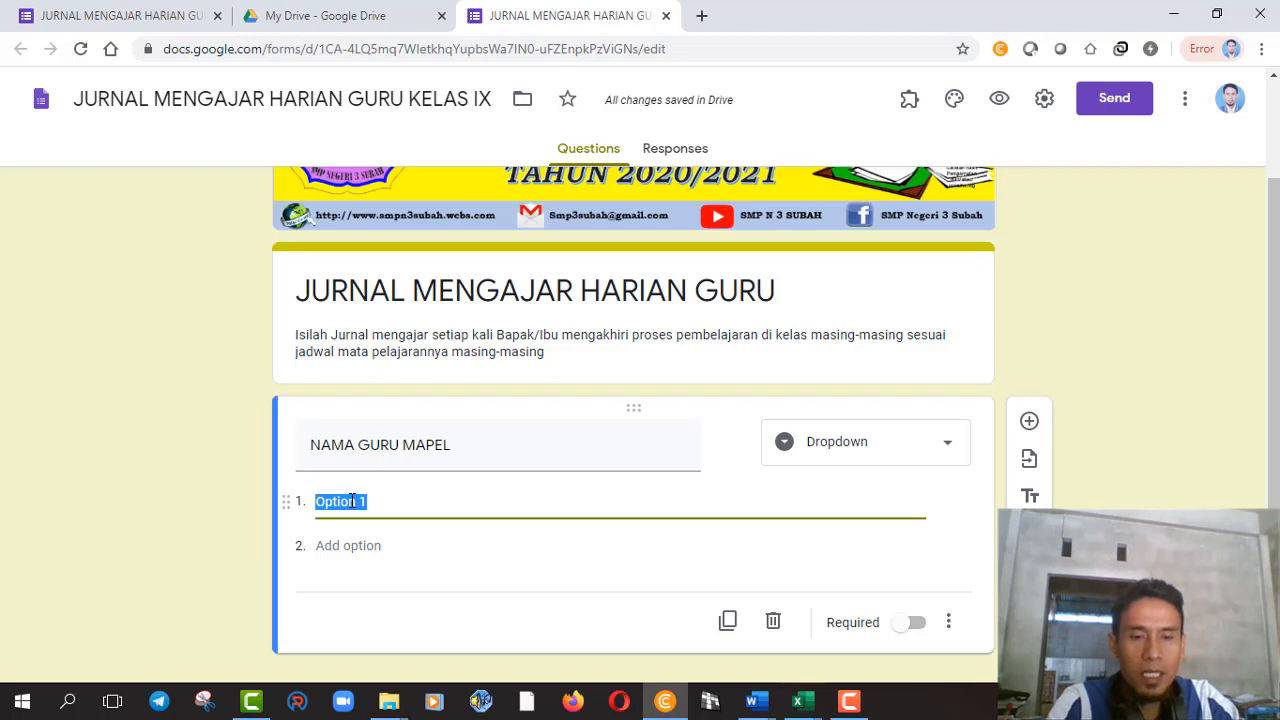
key("ctrl+v")
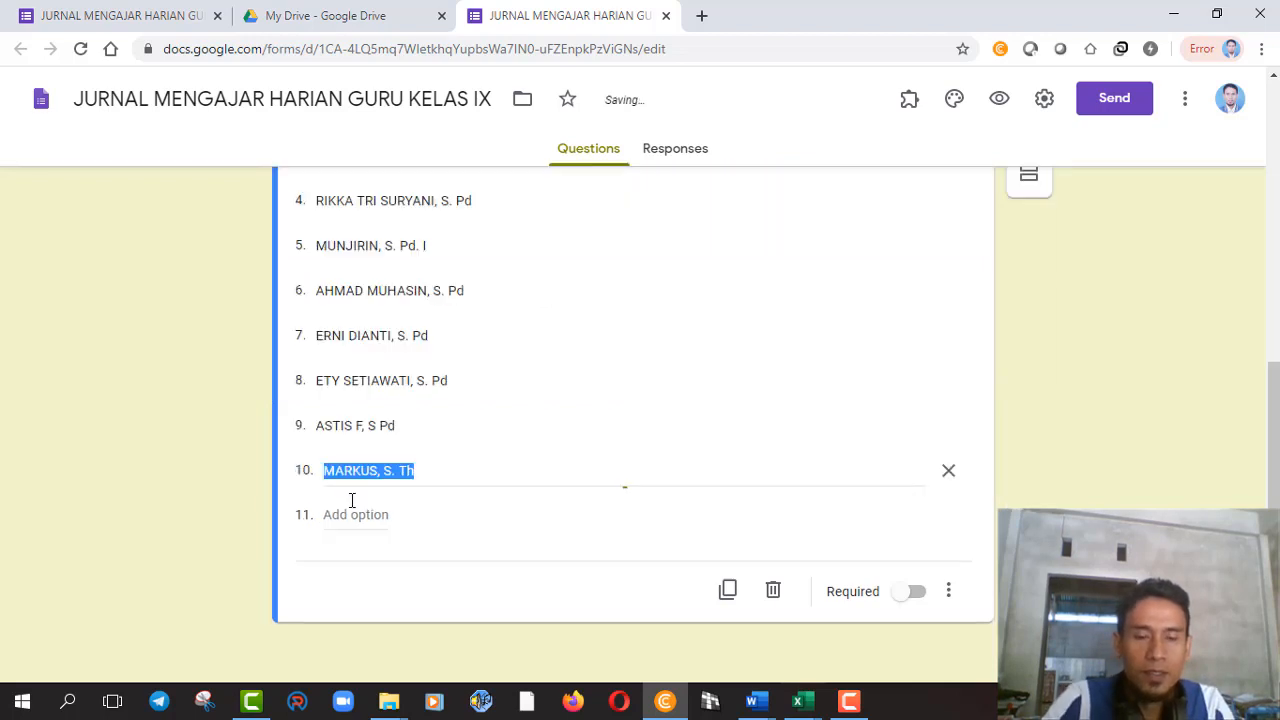
Preview the form, check the choices offered by the NAMA GURU MAPEL dropdown, and return to the form editor.
left_click_drag(1270, 443, 1279, 377)
left_click_drag(1273, 294, 1273, 196)
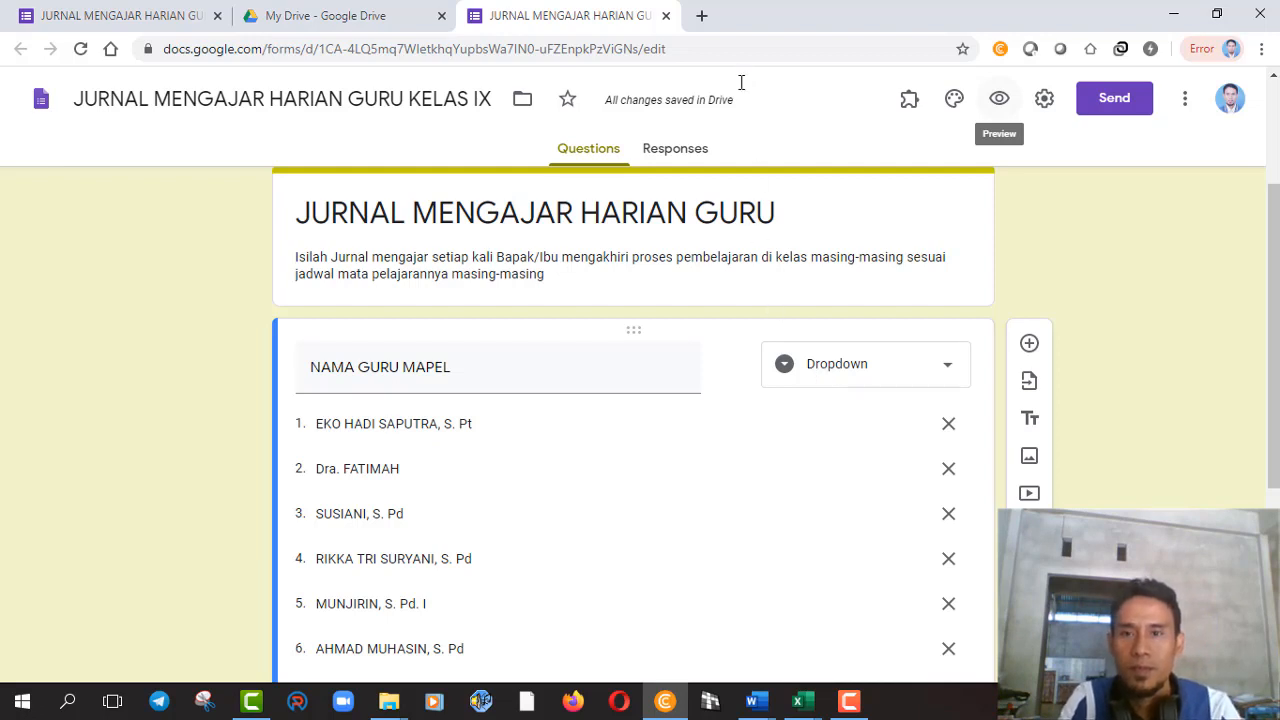
left_click(999, 98)
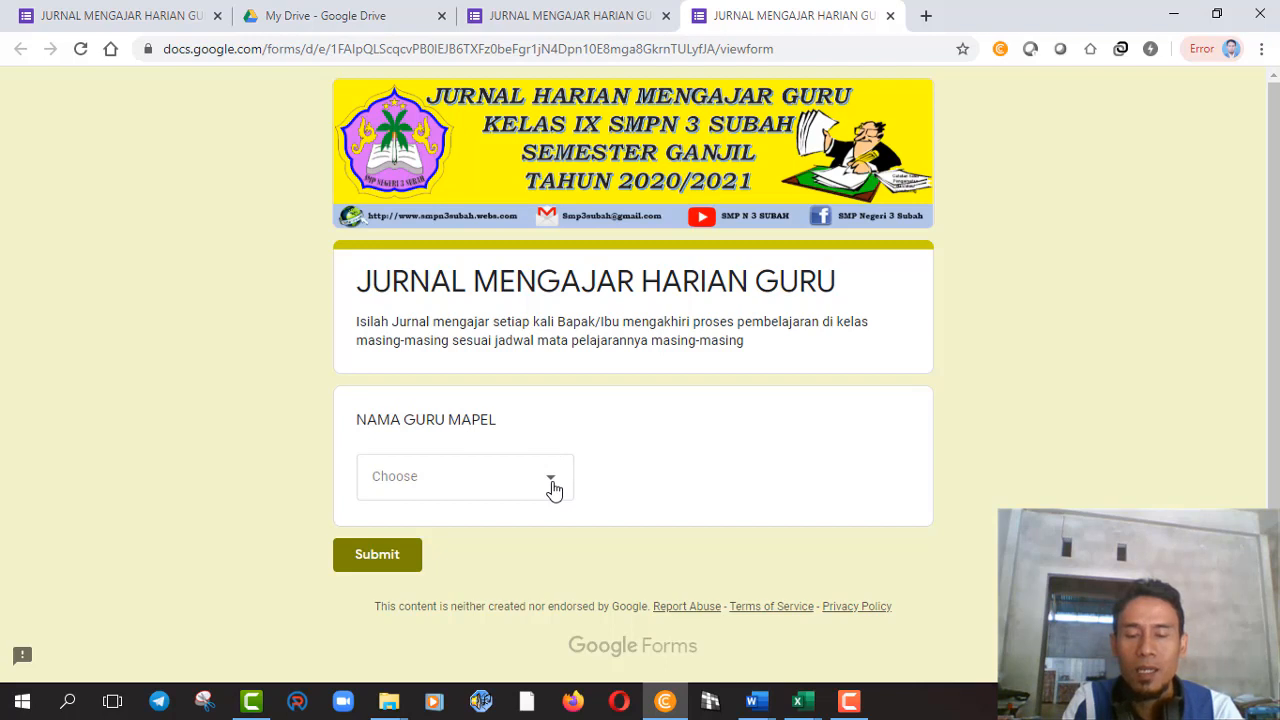
left_click(510, 476)
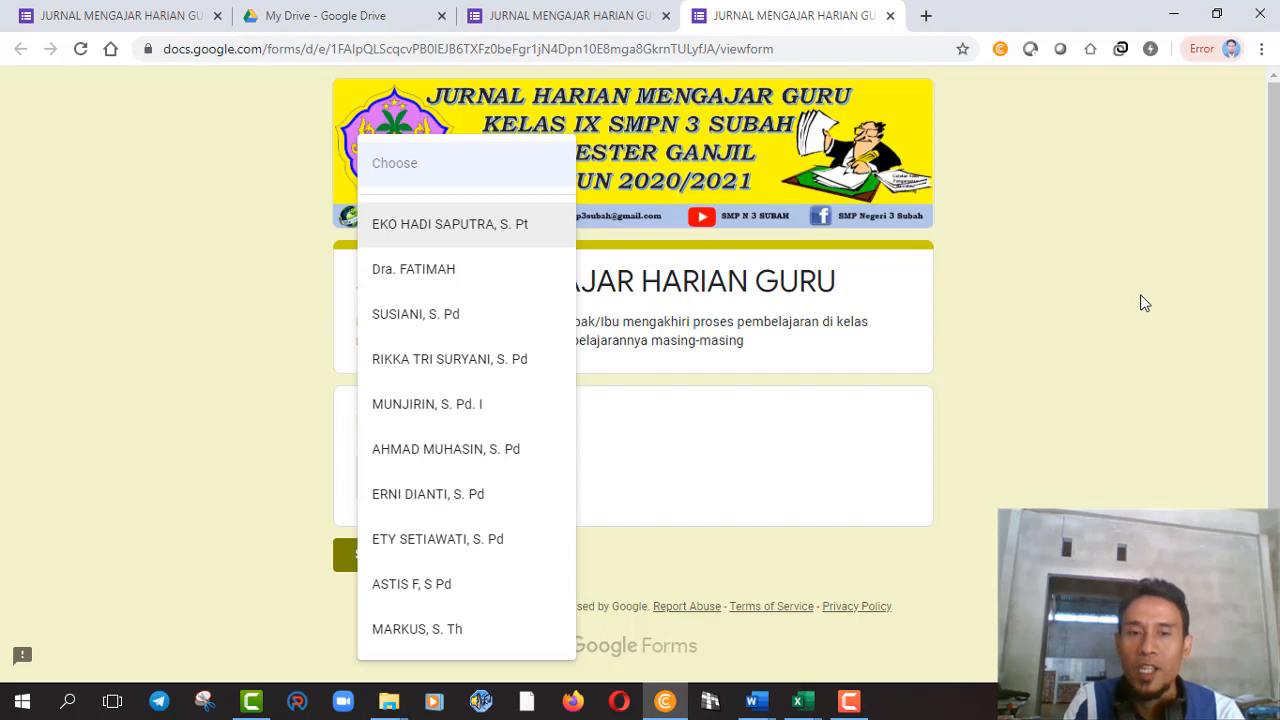
left_click(1078, 370)
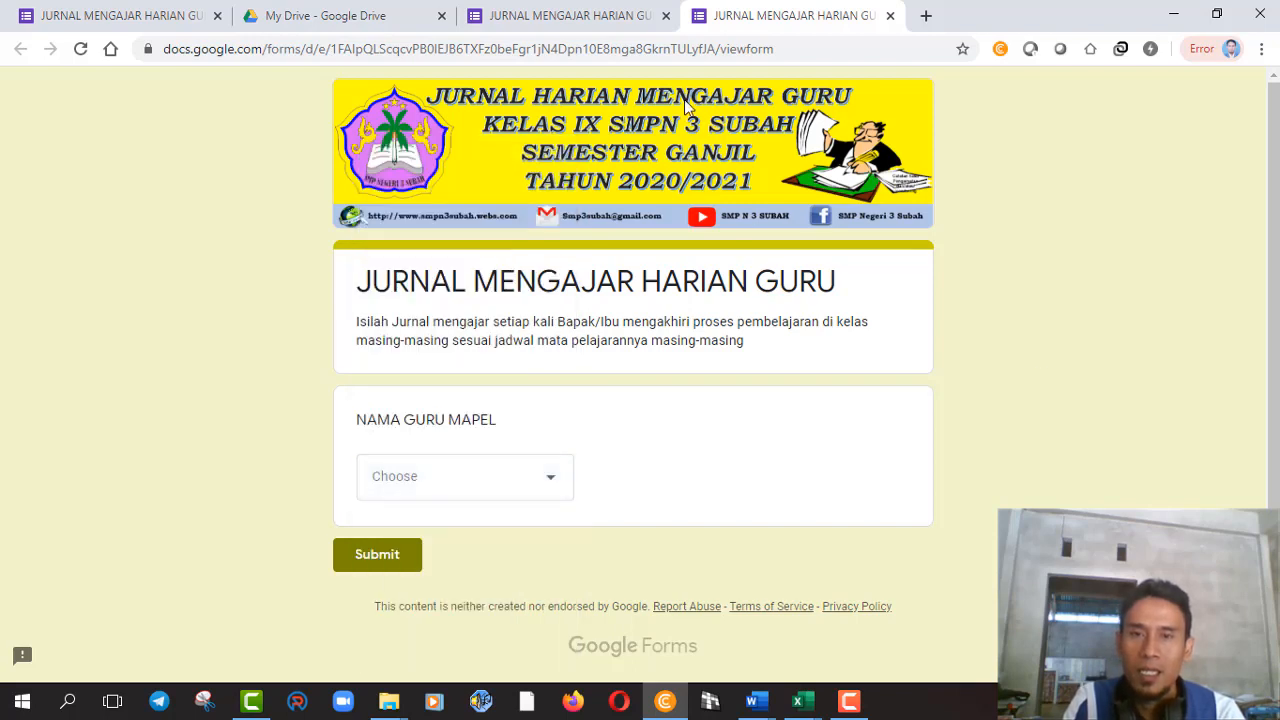
left_click(567, 19)
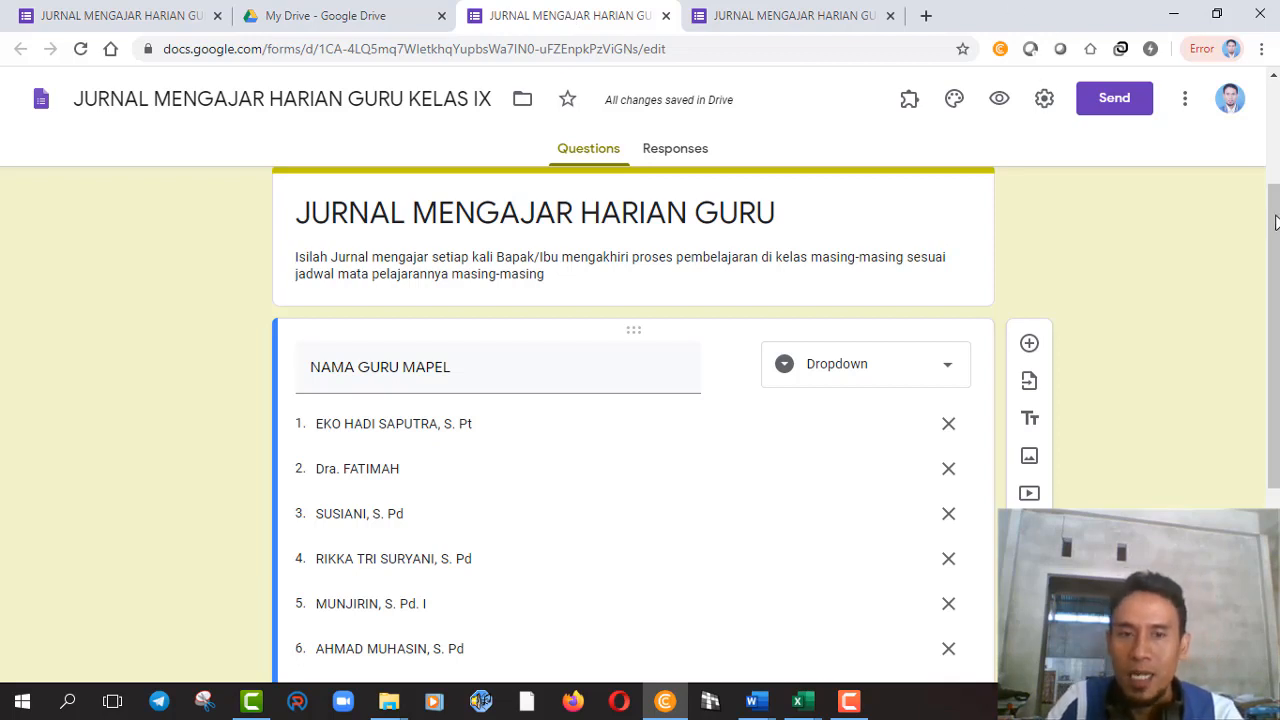
Add a question titled "MATA PELAJARAN" below NAMA GURU MAPEL and make it a Dropdown question.
left_click_drag(1268, 323, 1268, 252)
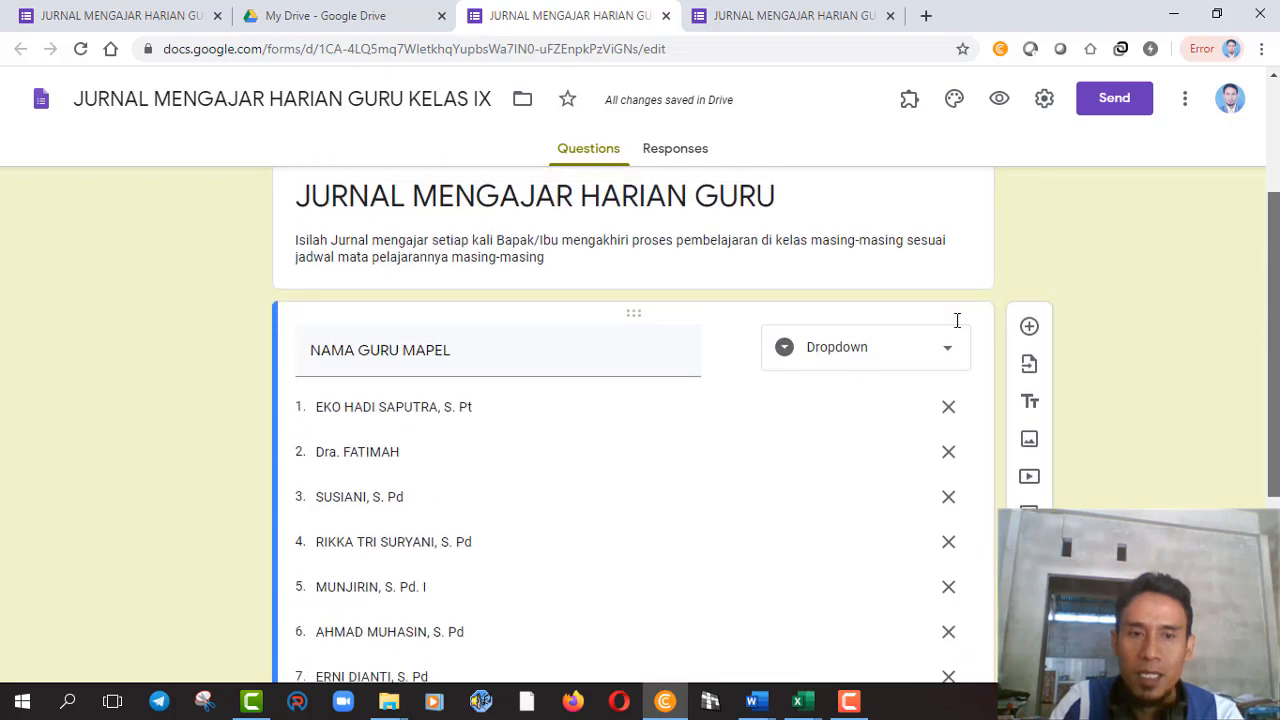
left_click(960, 316)
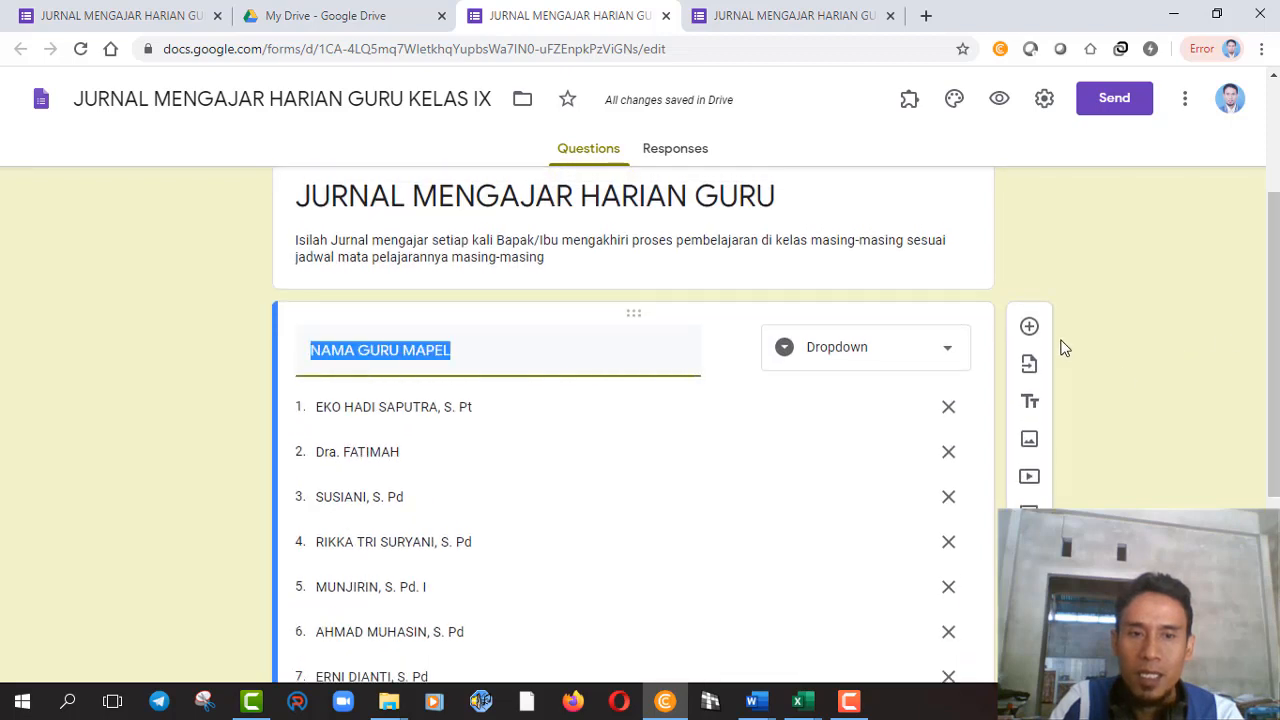
left_click(1029, 330)
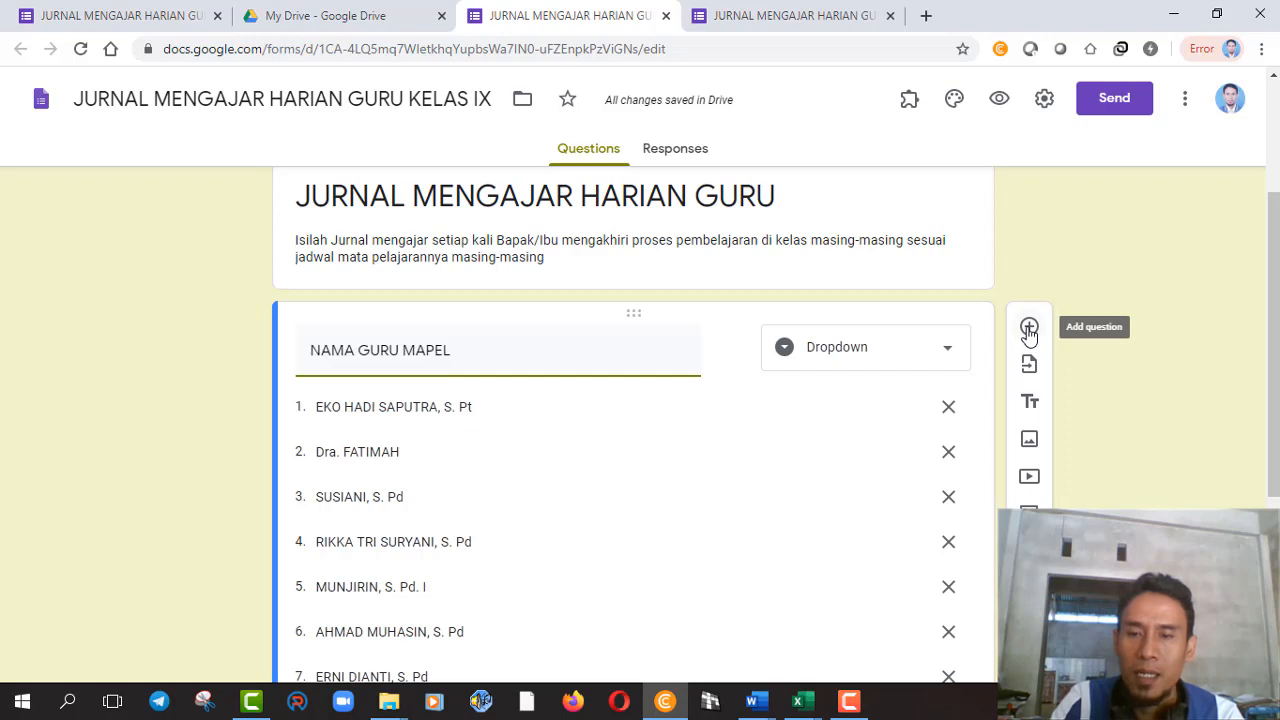
left_click(1029, 330)
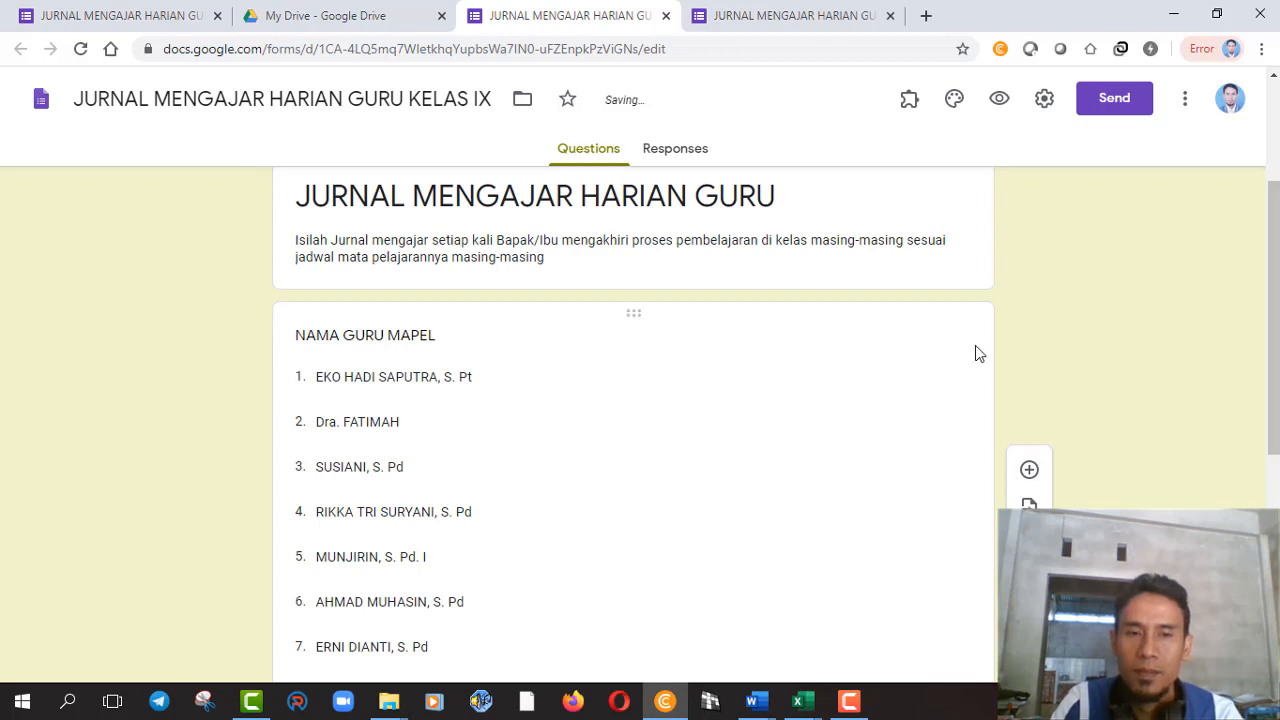
left_click_drag(1275, 315, 1275, 514)
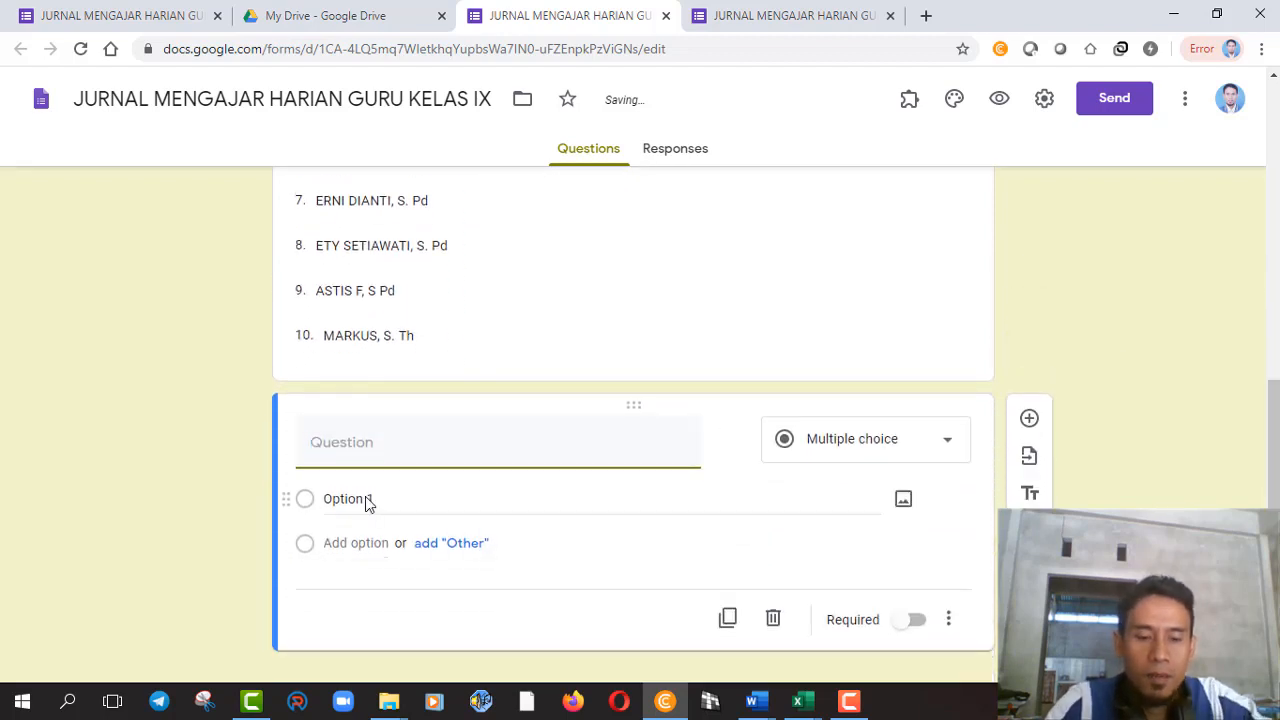
type("MATA PELA")
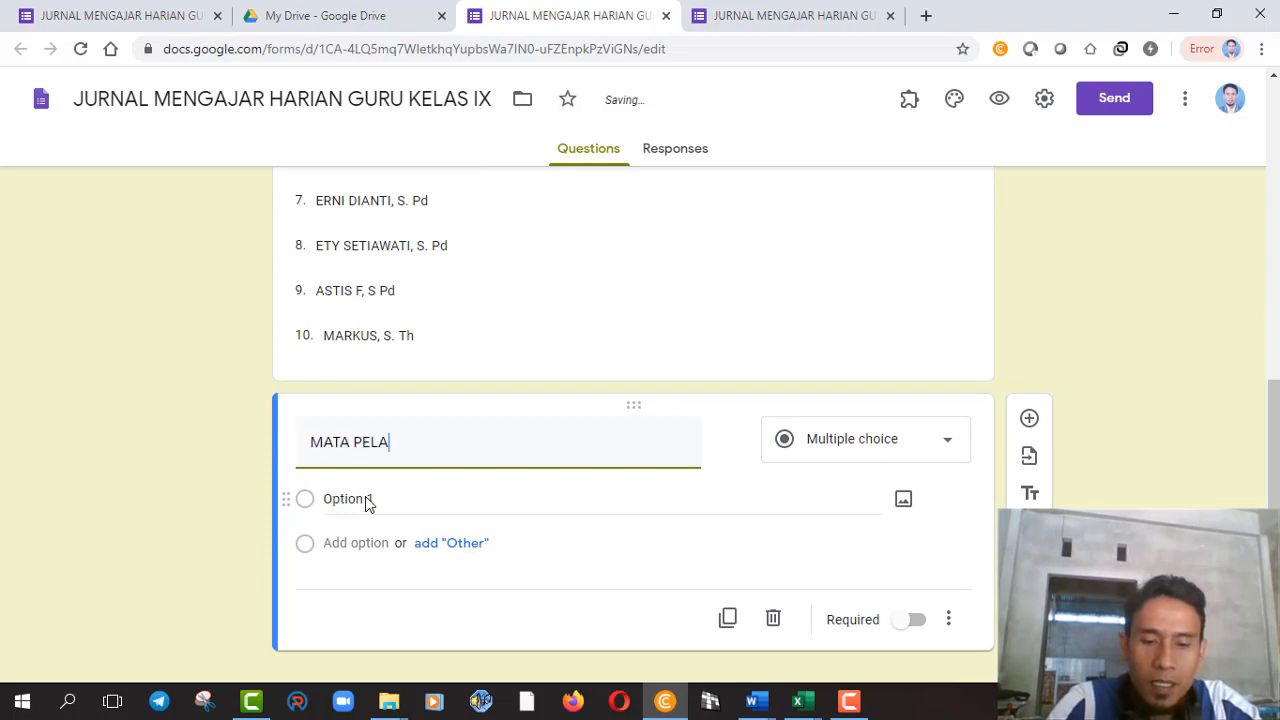
type("JARAN")
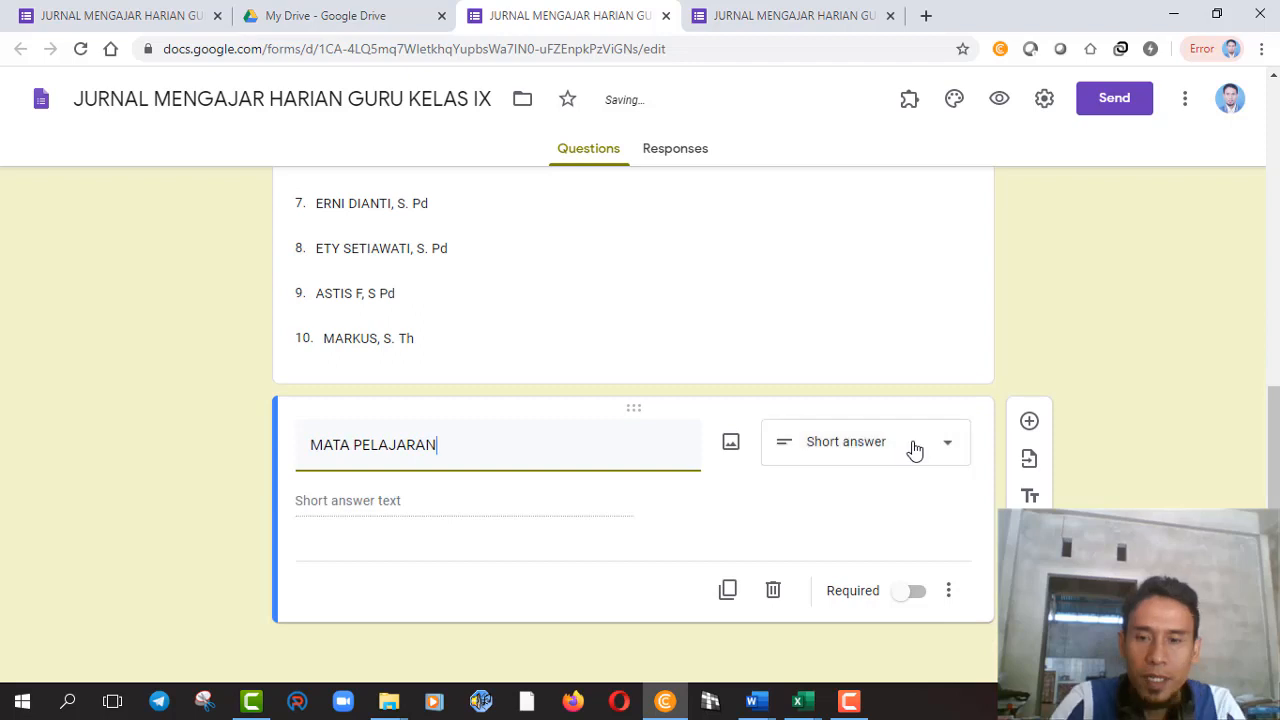
left_click(914, 450)
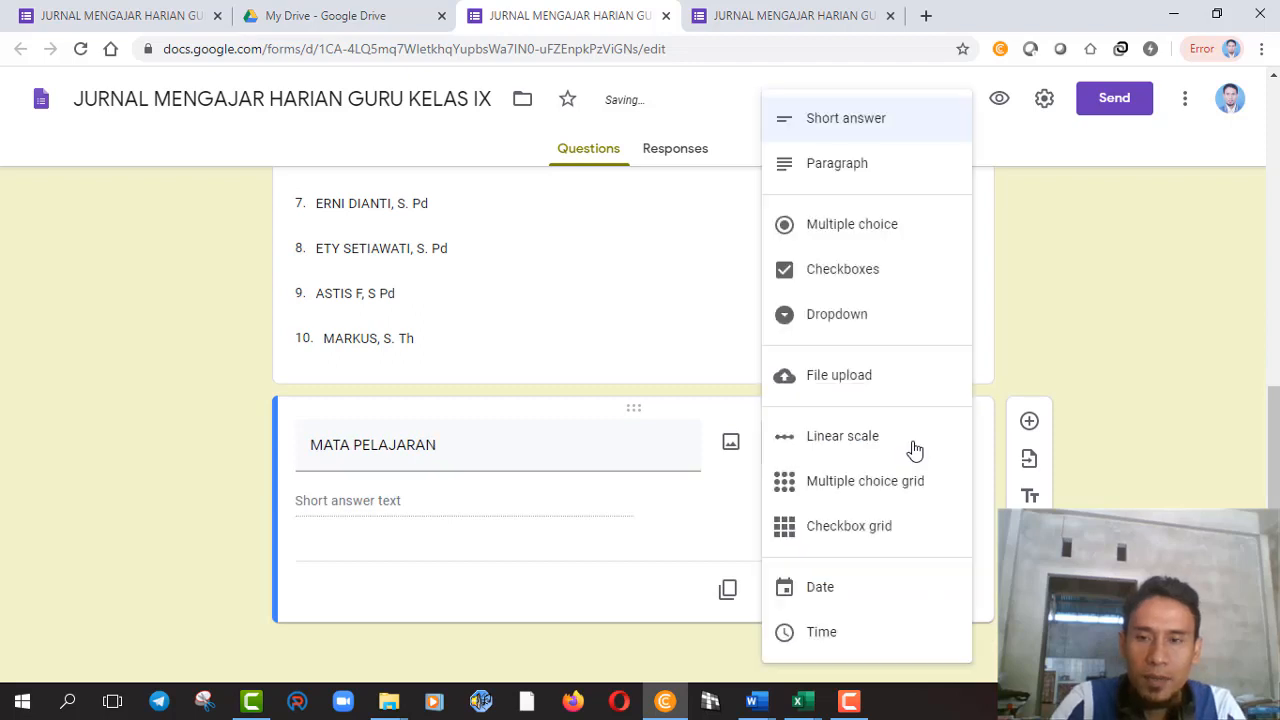
left_click(860, 318)
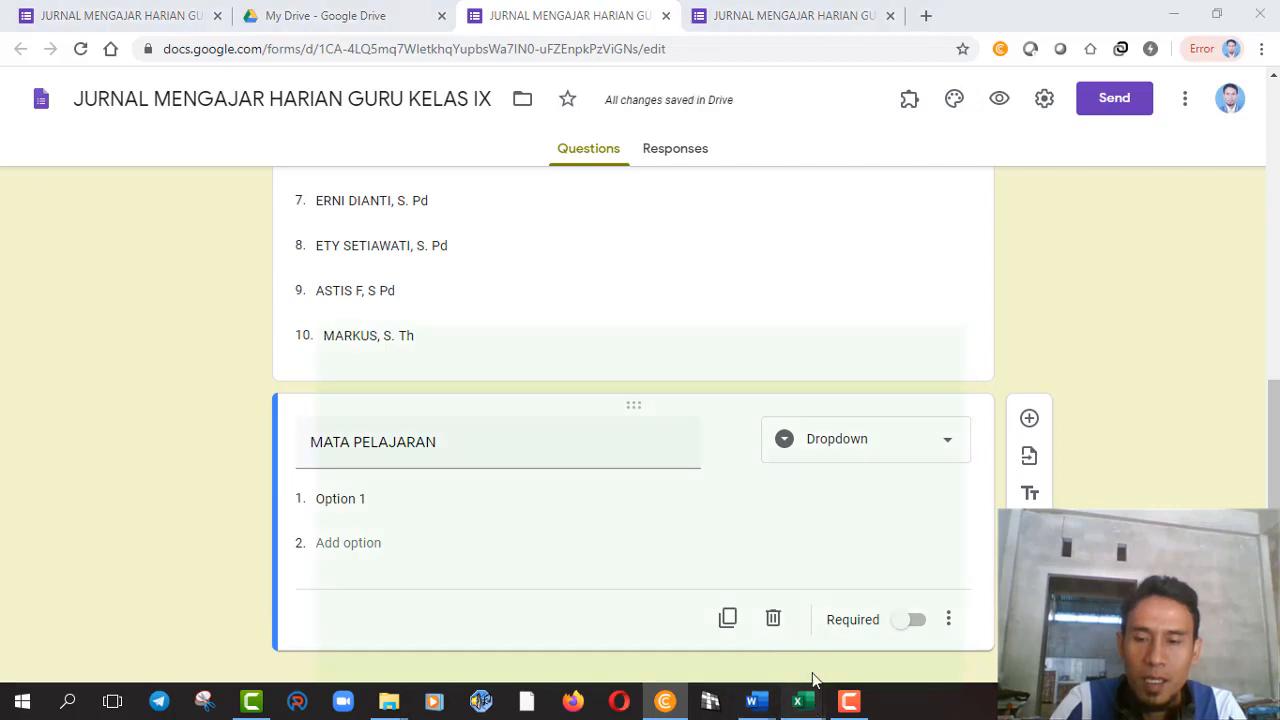
Copy the subjects under DAFTAR MAPEL (L2:L11) from the Excel workbook and paste them as the dropdown options of MATA PELAJARAN in the form.
mouse_move(818, 706)
left_click(891, 590)
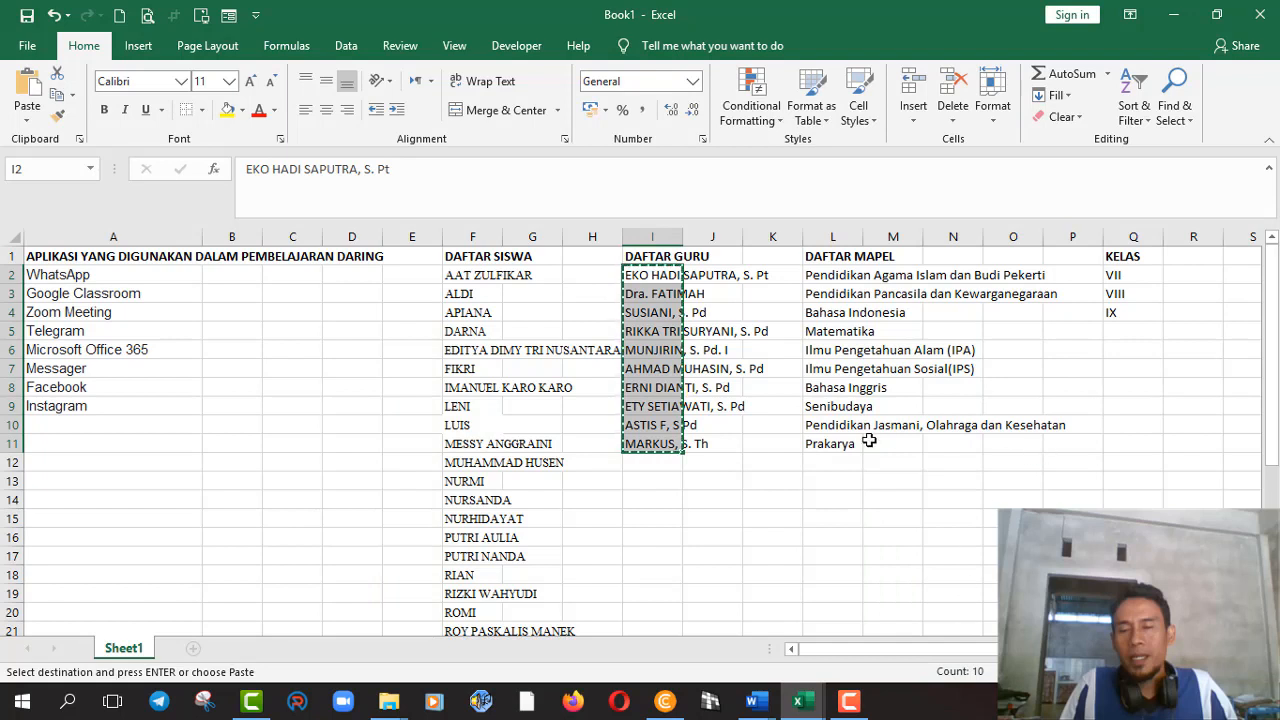
left_click_drag(820, 275, 826, 440)
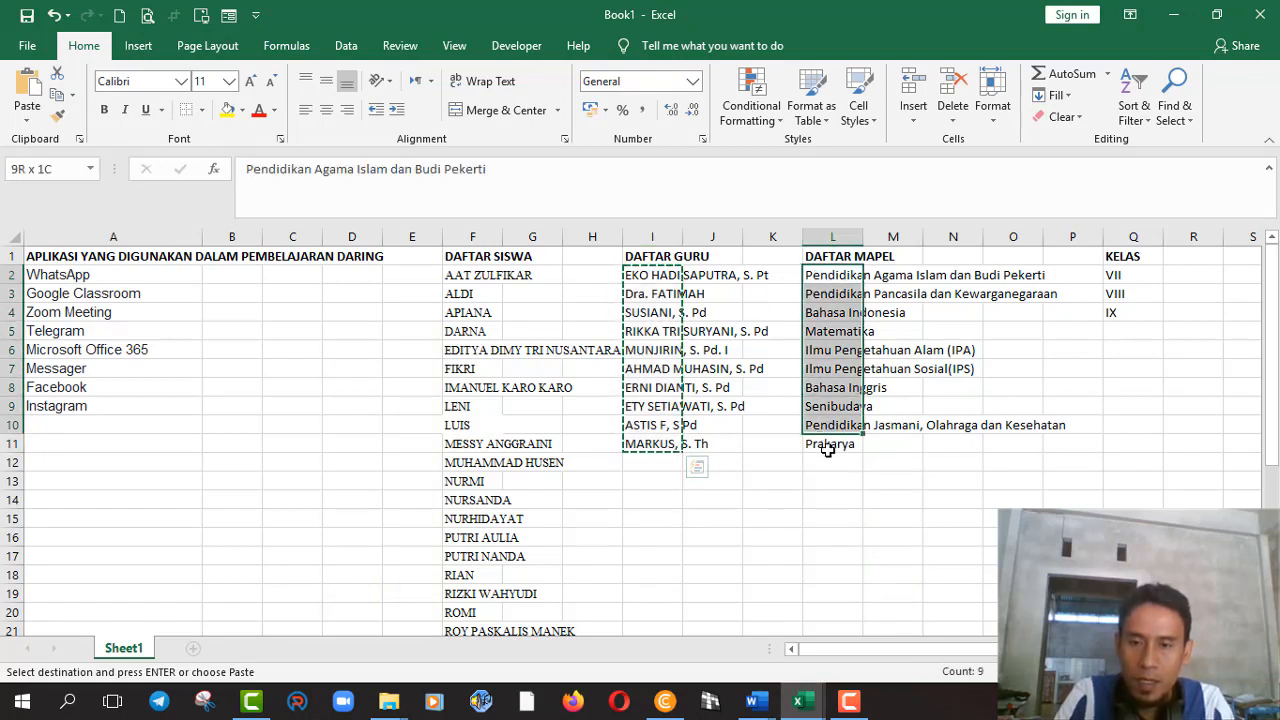
left_click_drag(828, 450, 830, 447)
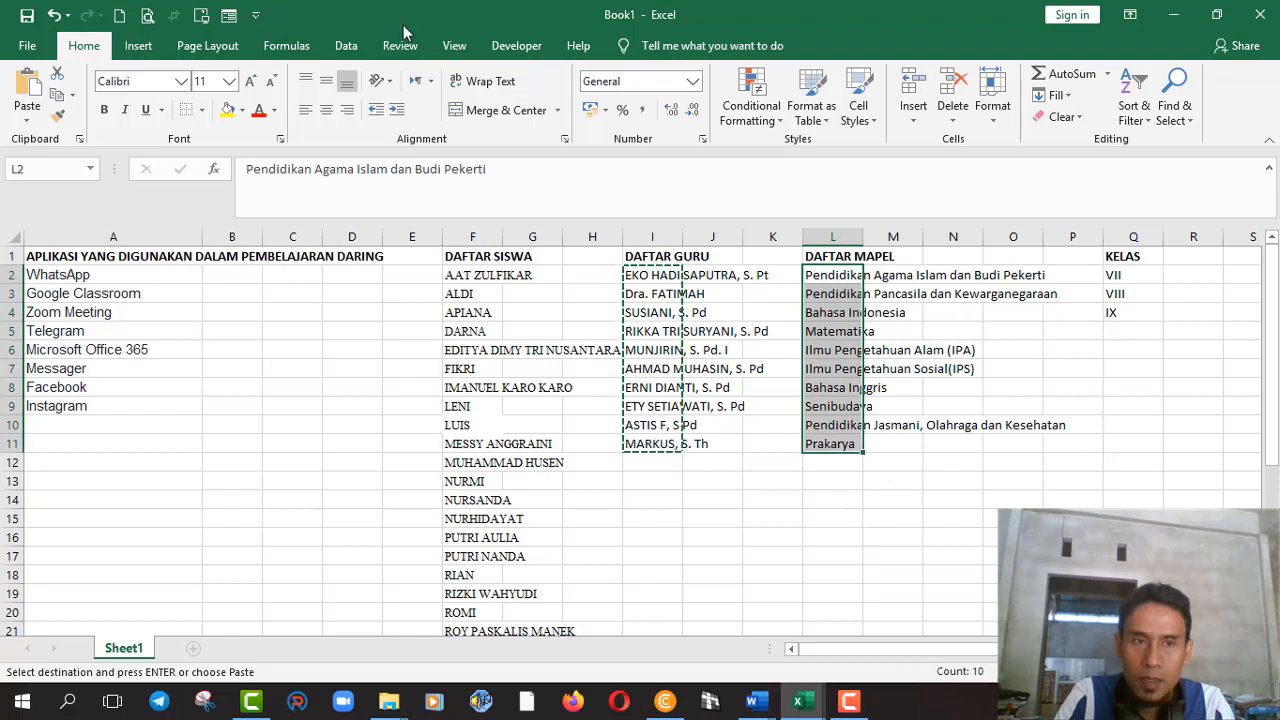
left_click(57, 97)
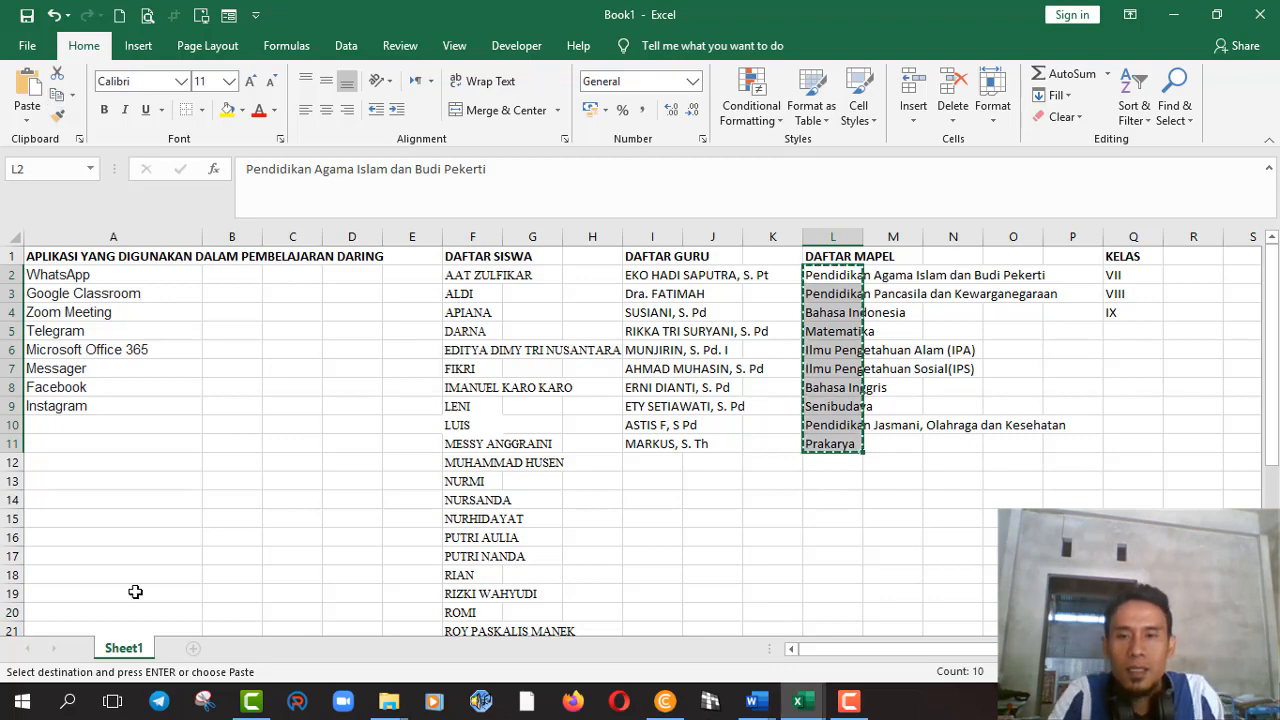
left_click(665, 712)
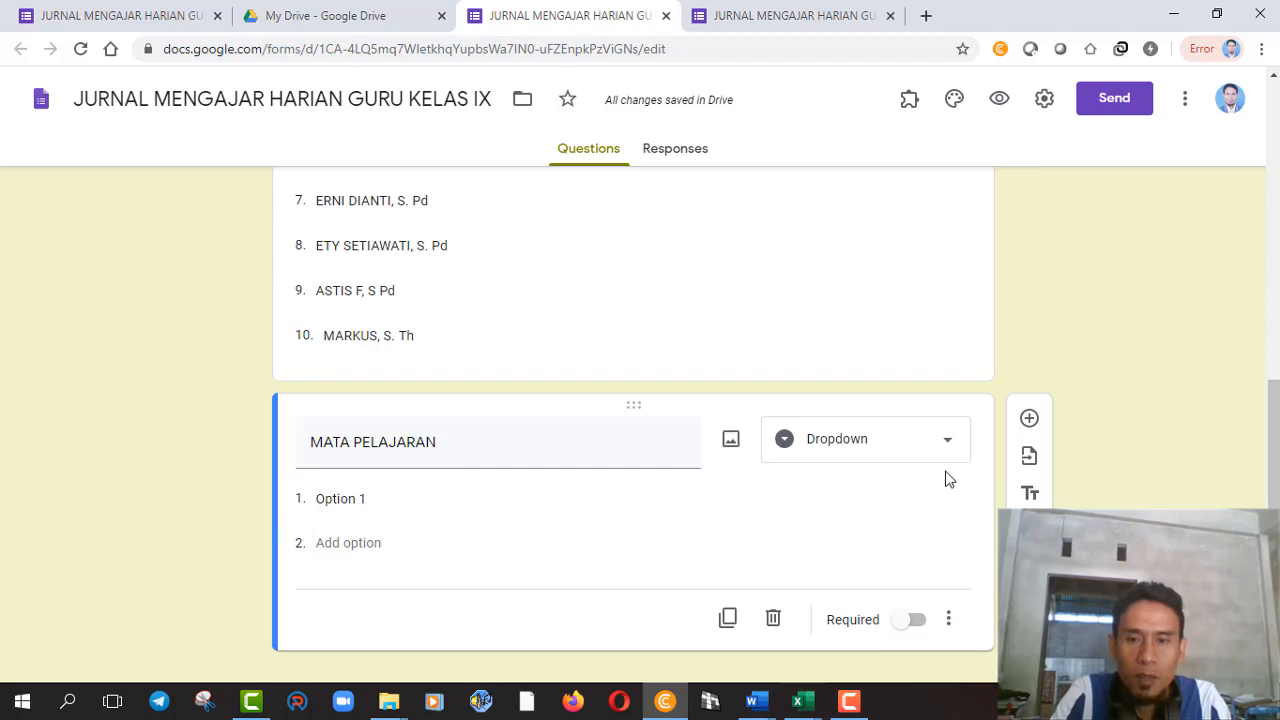
left_click(340, 498)
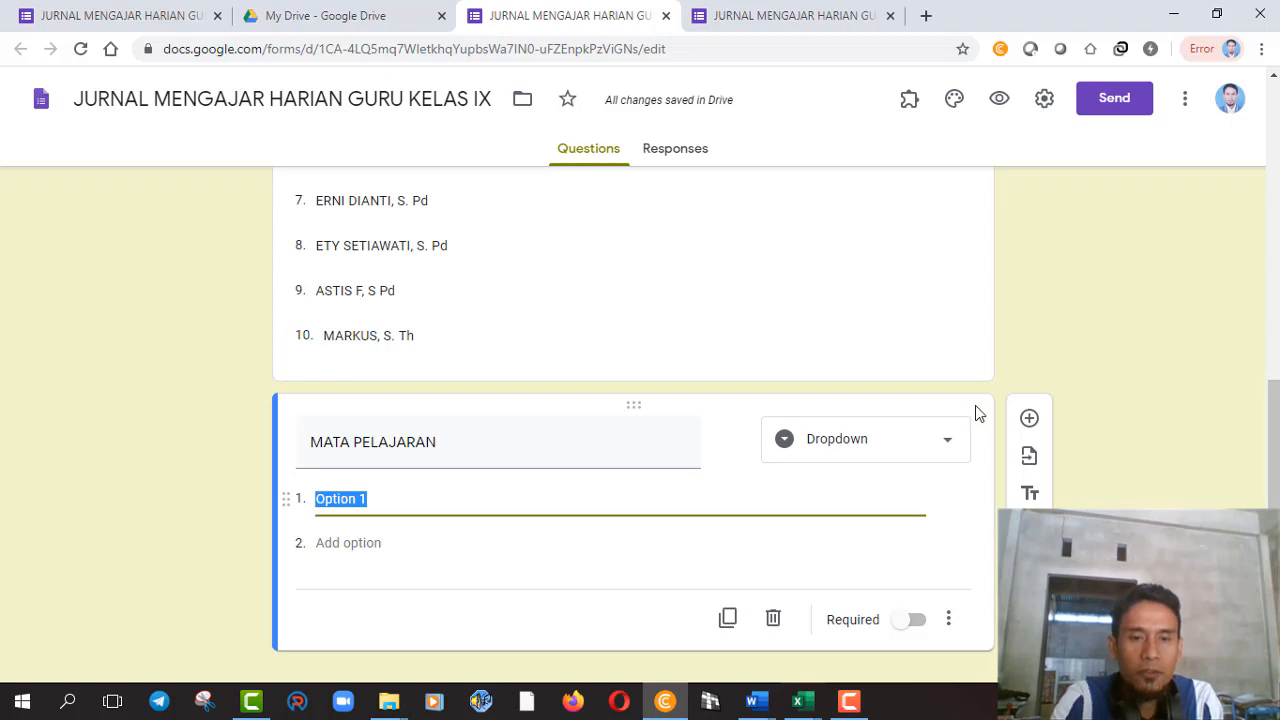
key("ctrl+v")
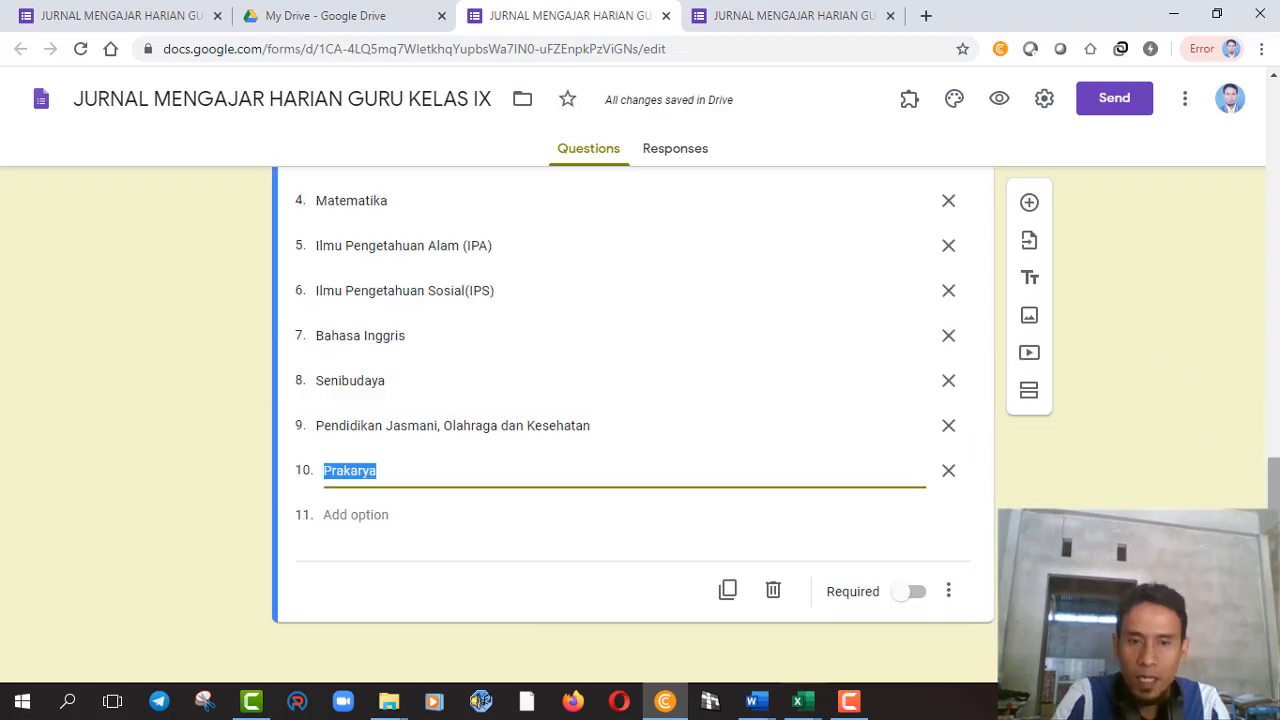
Add a question titled "HARI/TANGGAL" below MATA PELAJARAN and make it a Date question.
left_click(1030, 206)
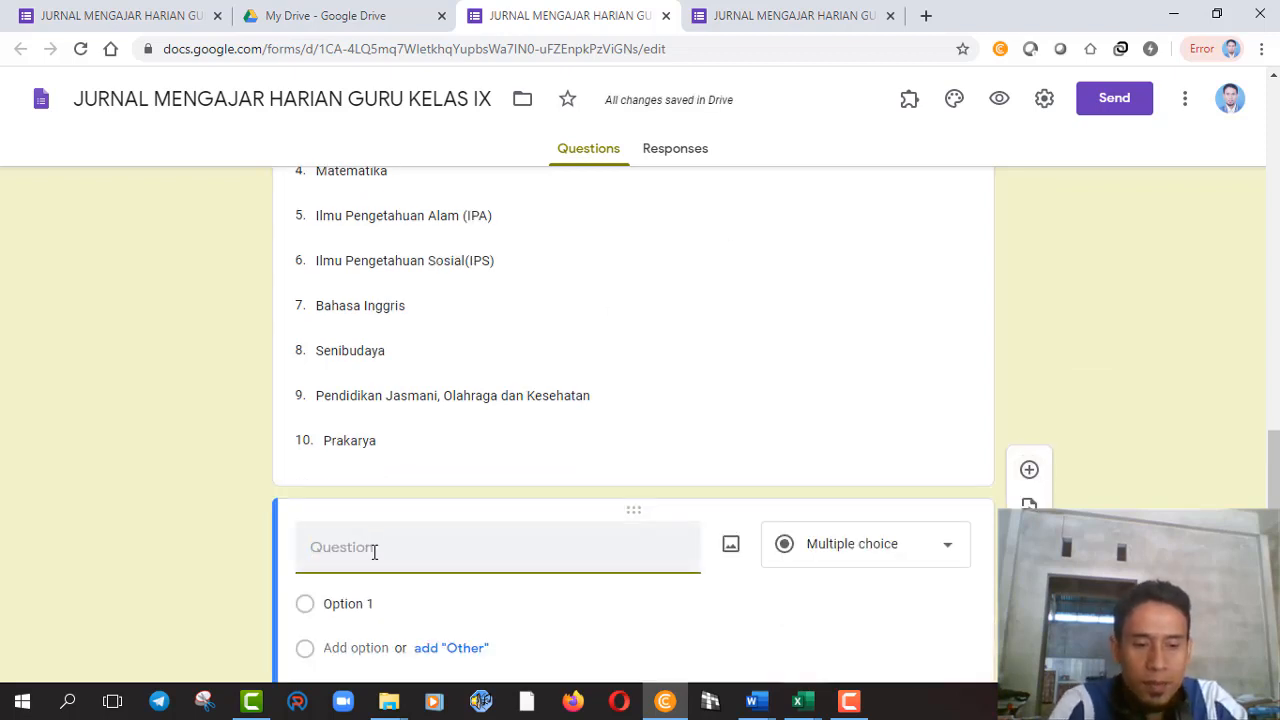
type("HARI")
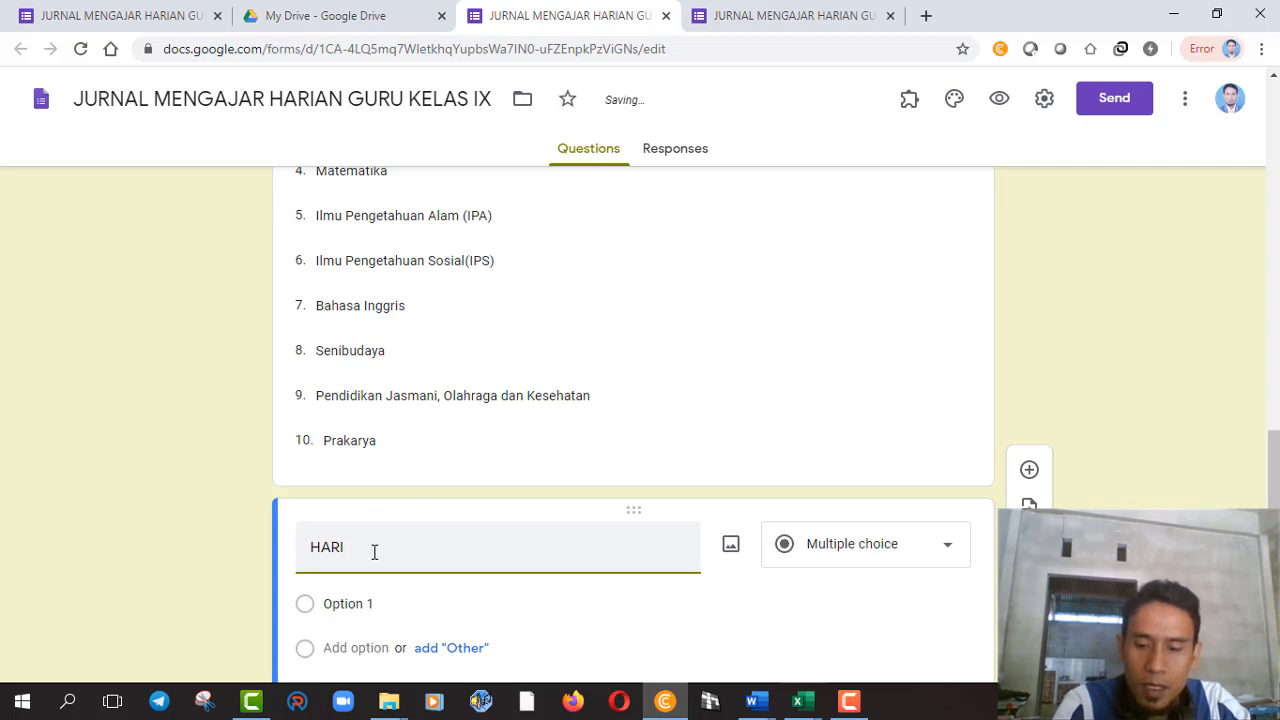
type("/TANGGAL")
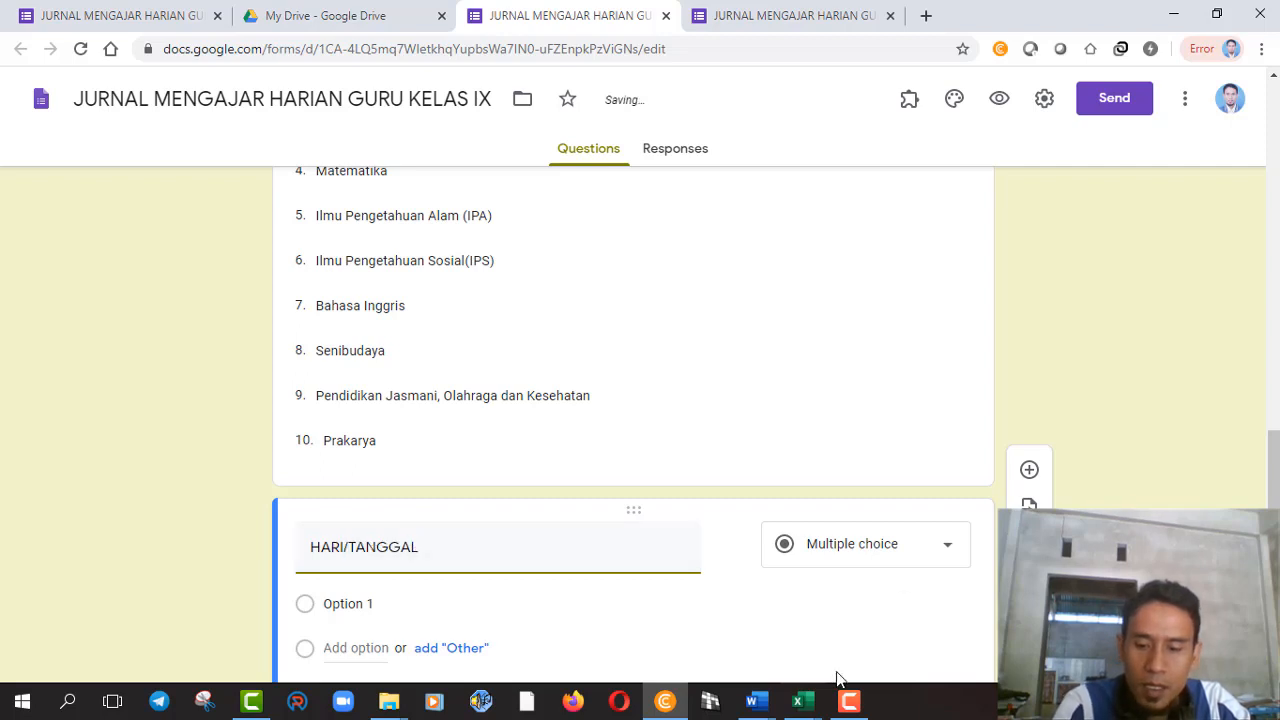
left_click(940, 552)
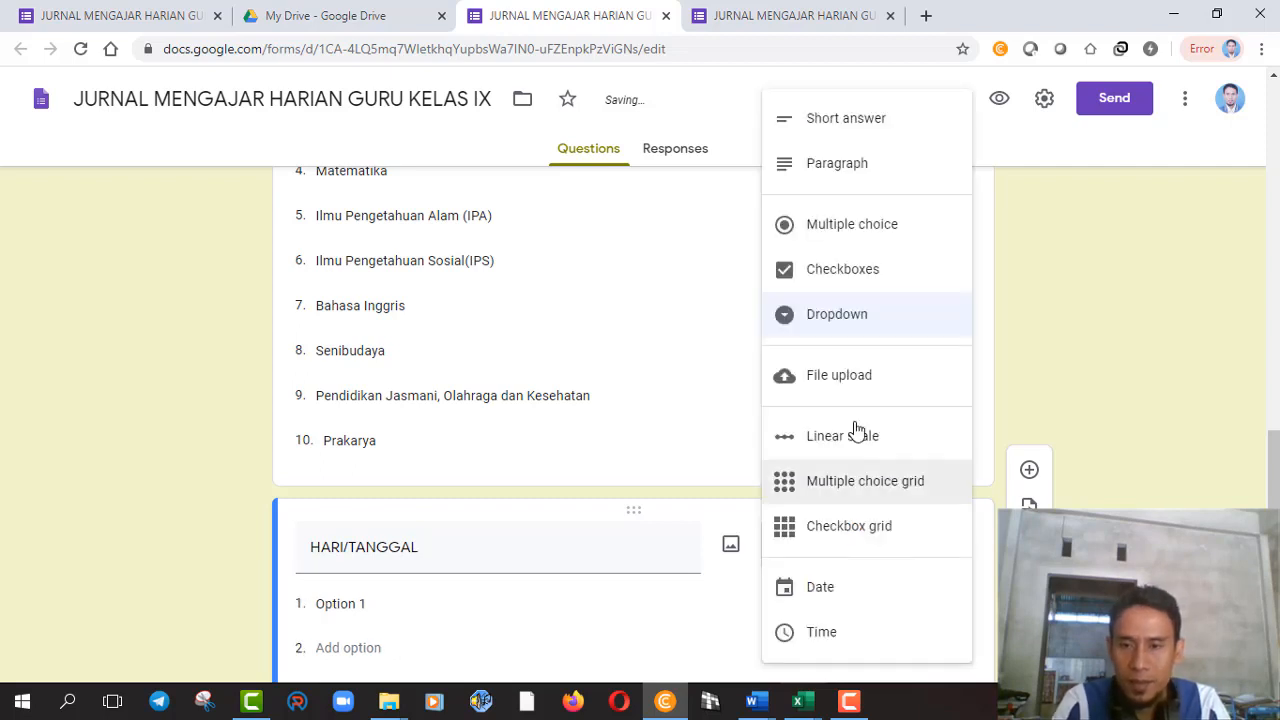
left_click(822, 590)
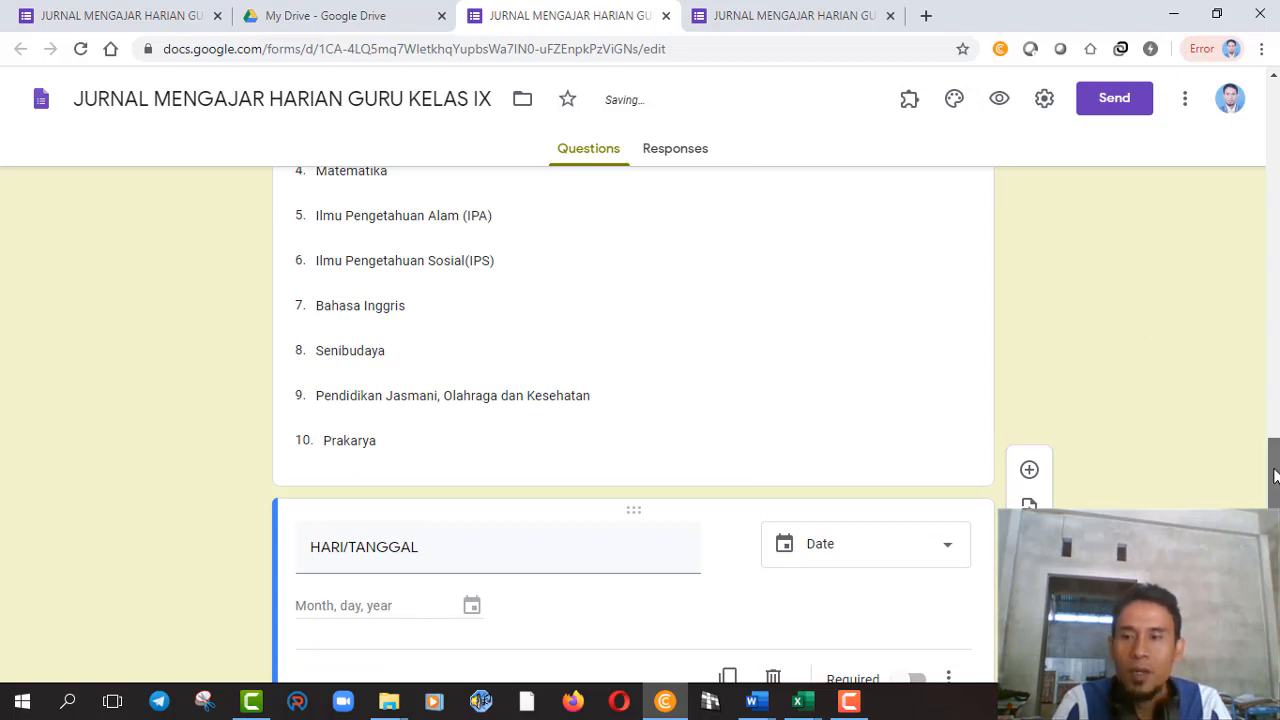
Make the NAMA GURU MAPEL question required.
scroll(505, 607, "up", 3)
scroll(422, 291, "up", 5)
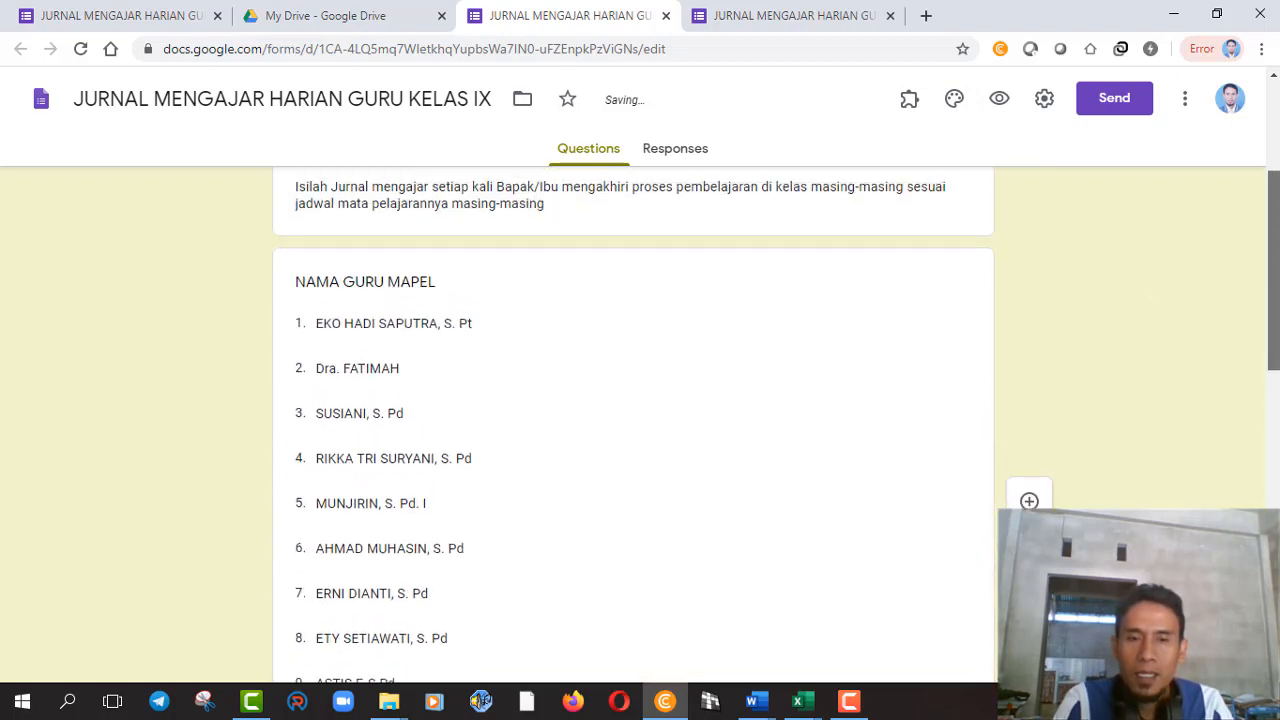
left_click(422, 291)
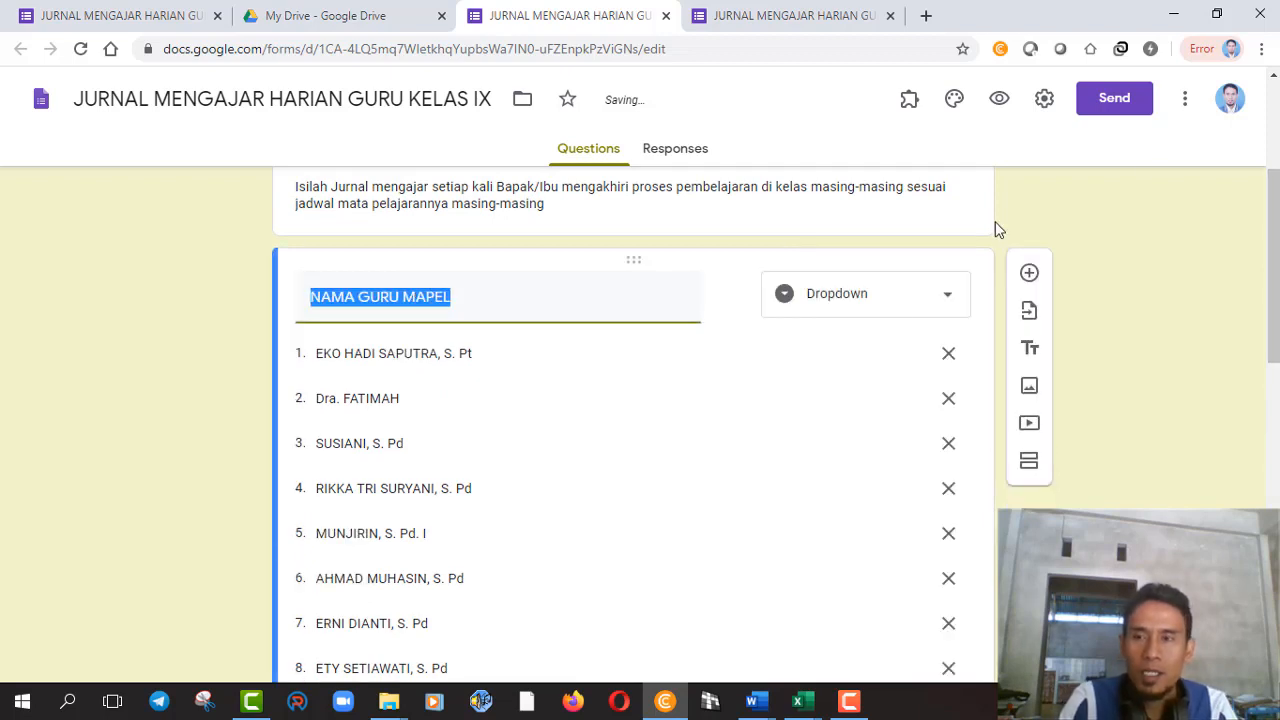
scroll(994, 226, "down", 2)
scroll(980, 420, "down", 1)
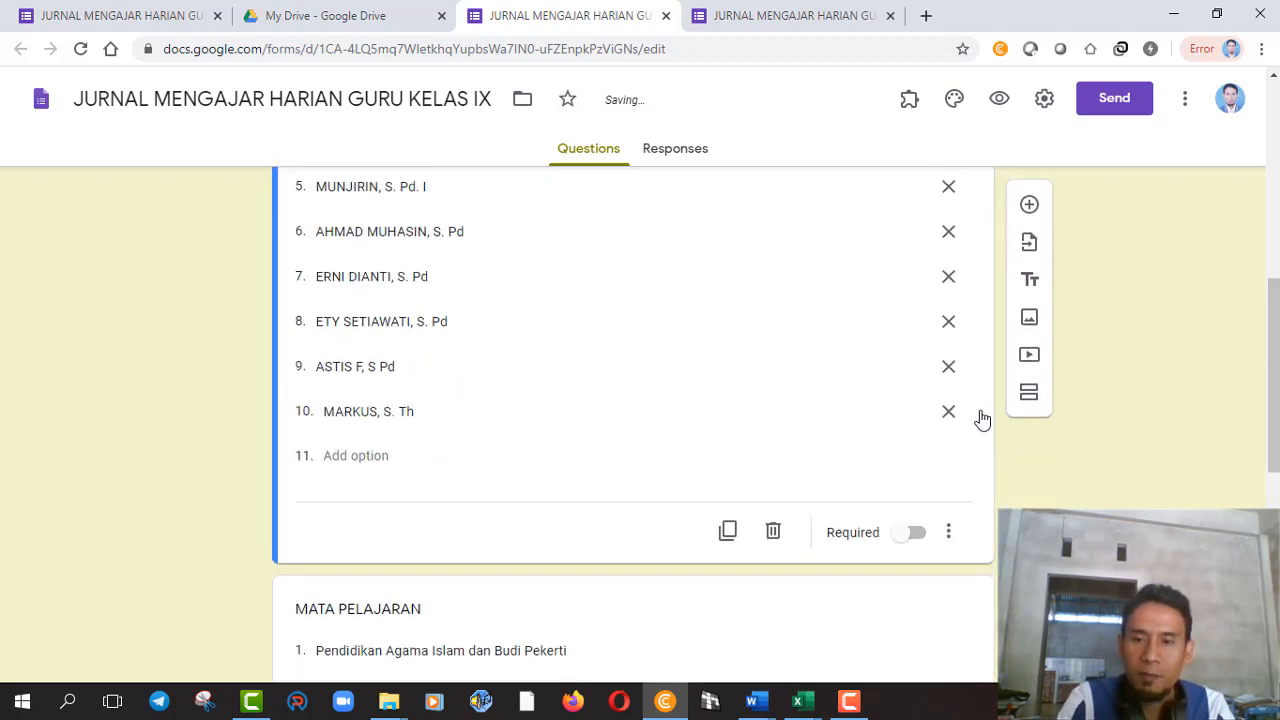
left_click(917, 533)
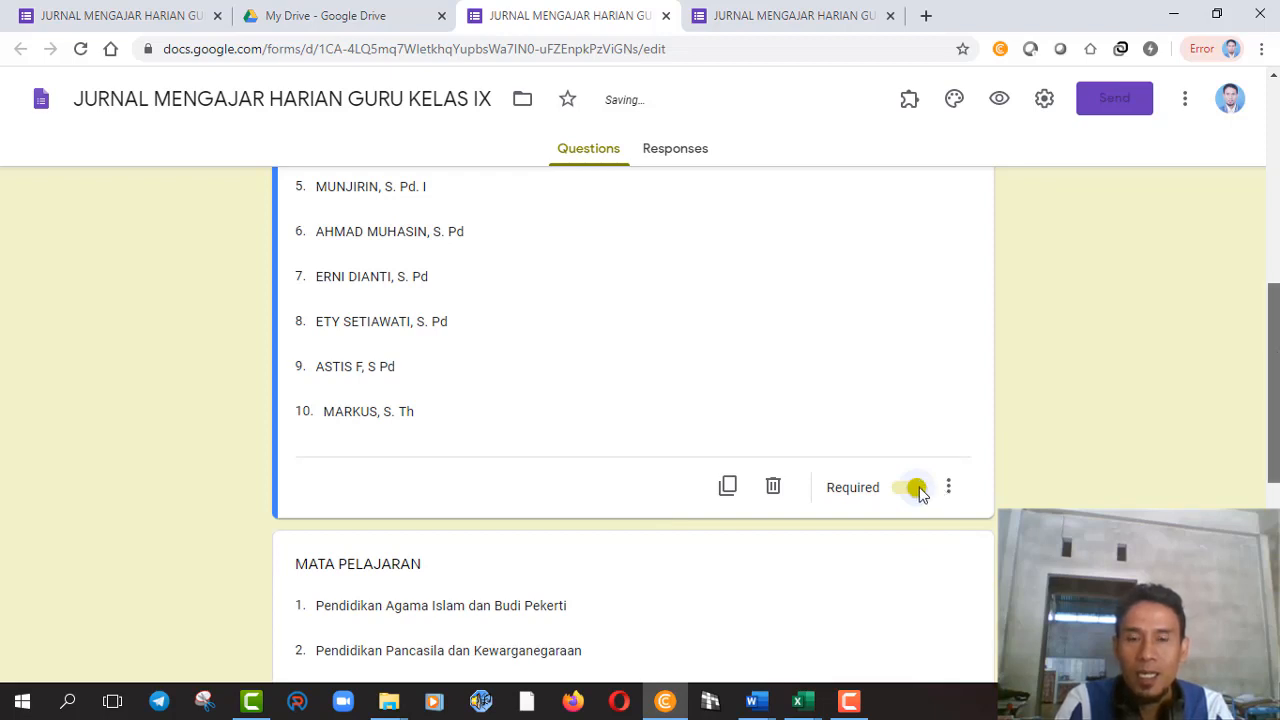
Make the MATA PELAJARAN question required.
scroll(905, 498, "down", 1)
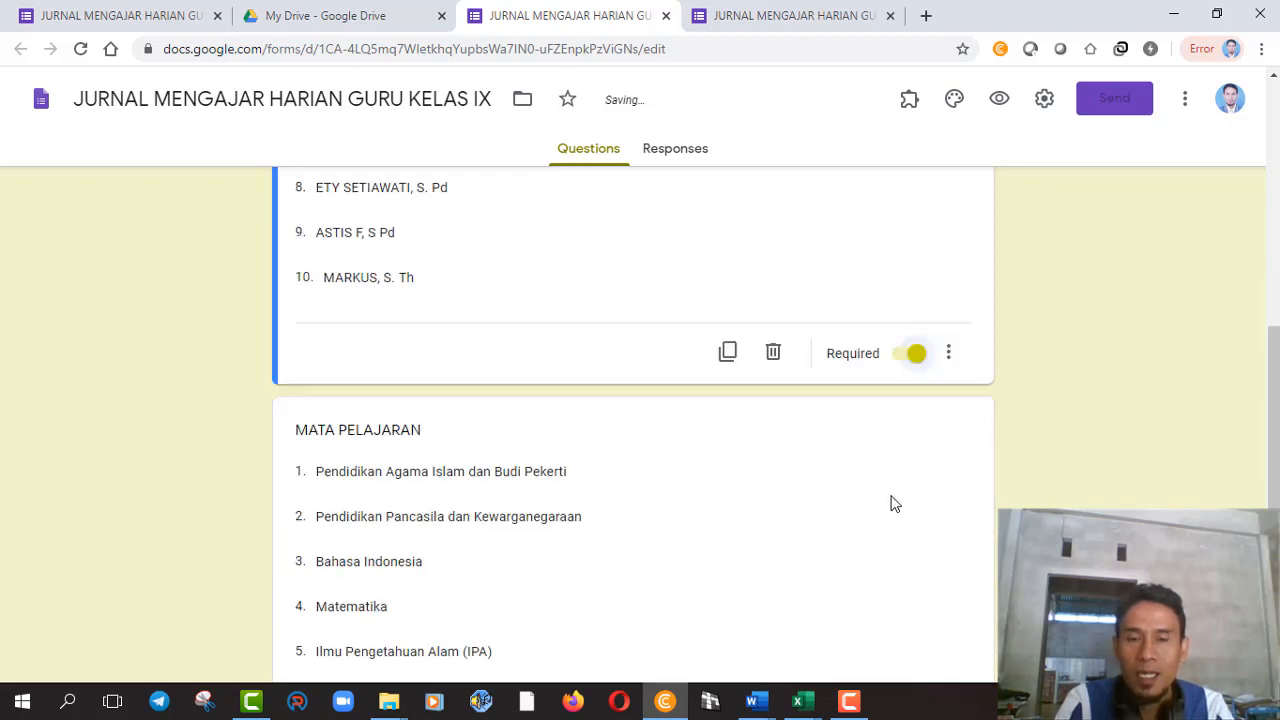
left_click(390, 442)
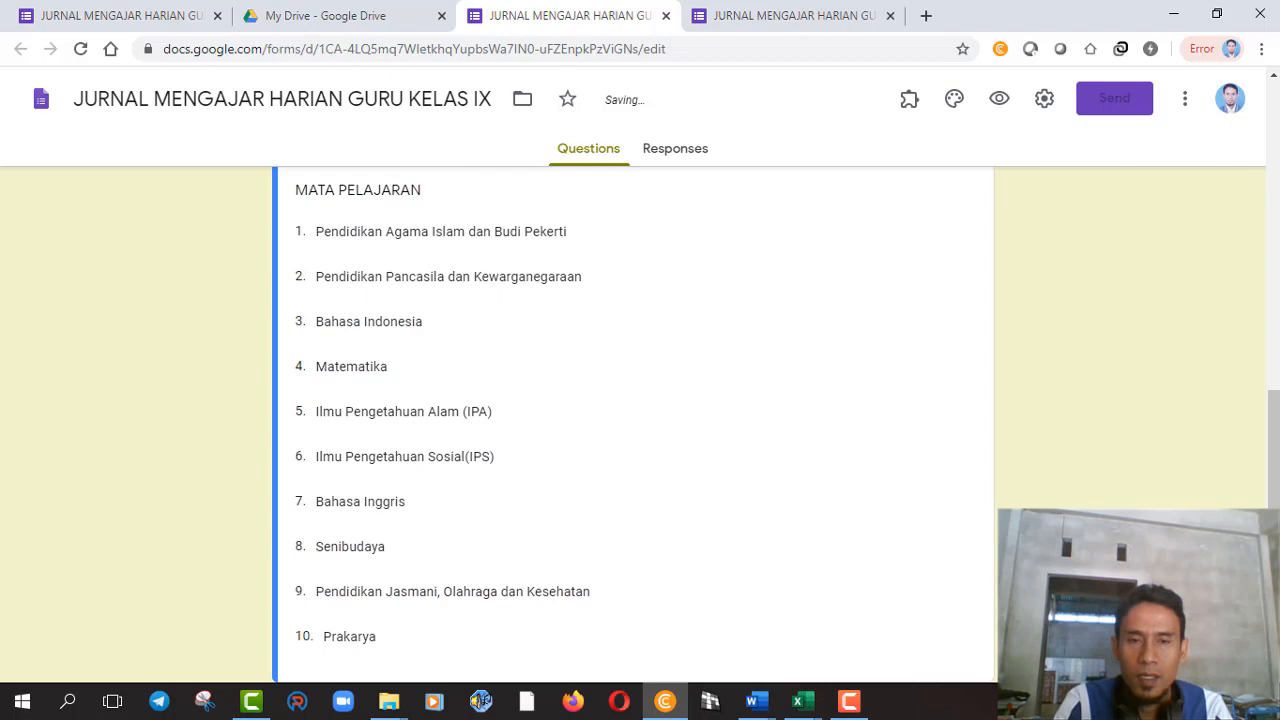
scroll(566, 403, "down", 2)
scroll(566, 403, "up", 4)
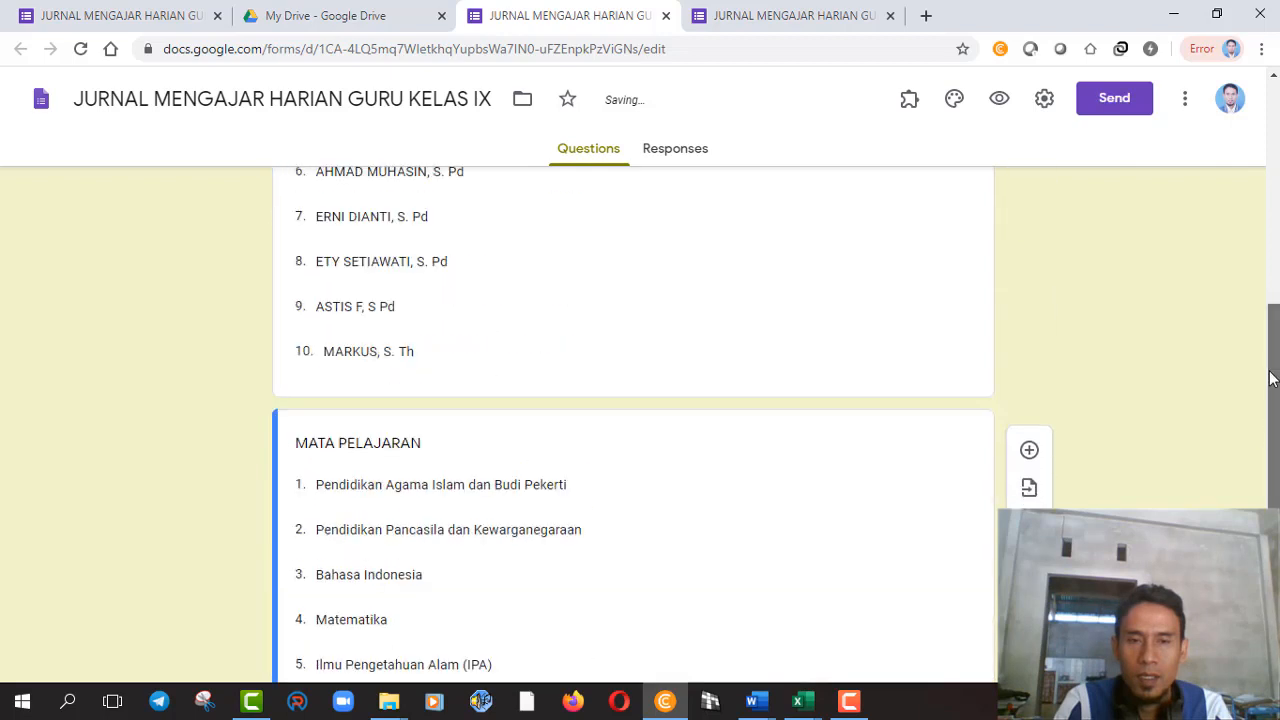
left_click(404, 444)
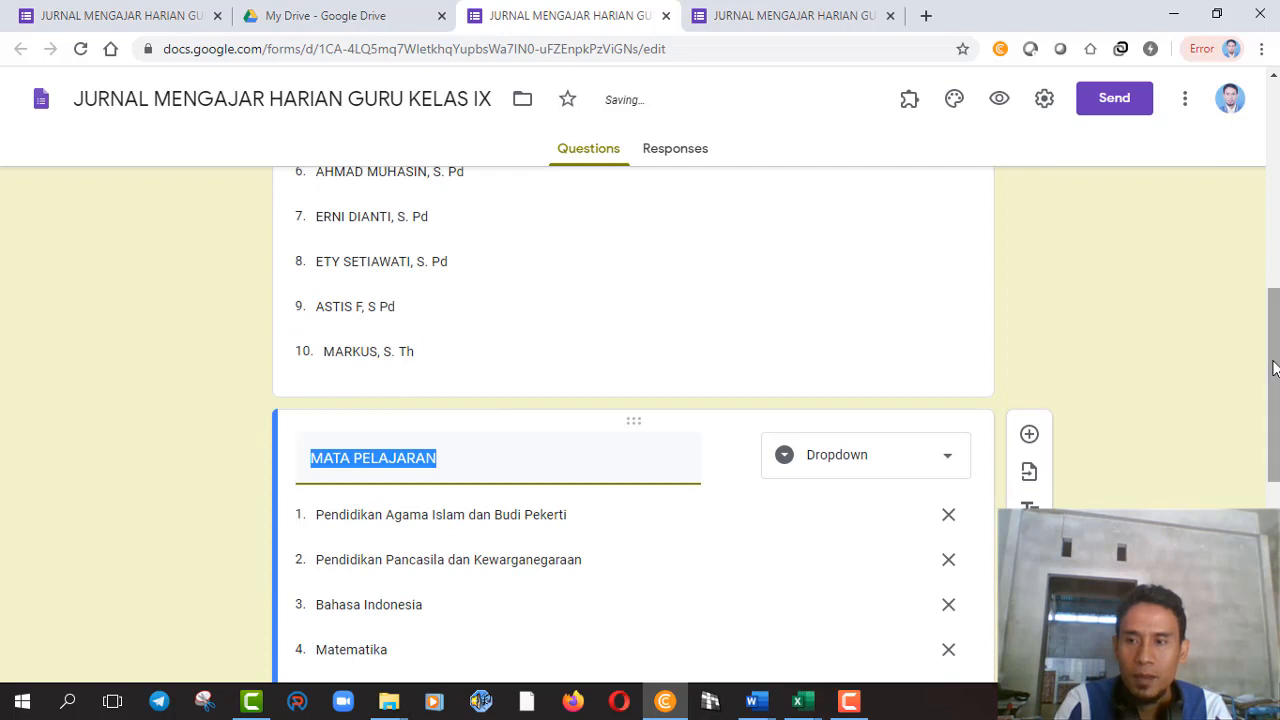
left_click_drag(1273, 368, 1273, 524)
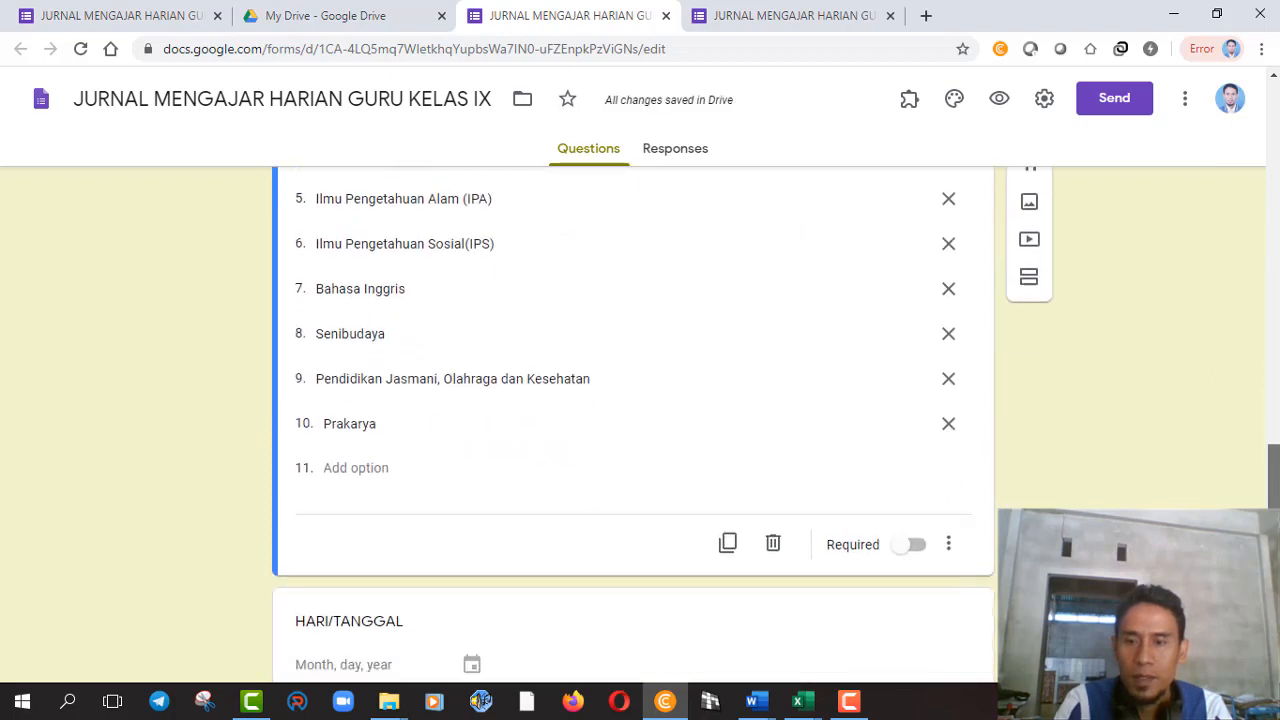
left_click(916, 546)
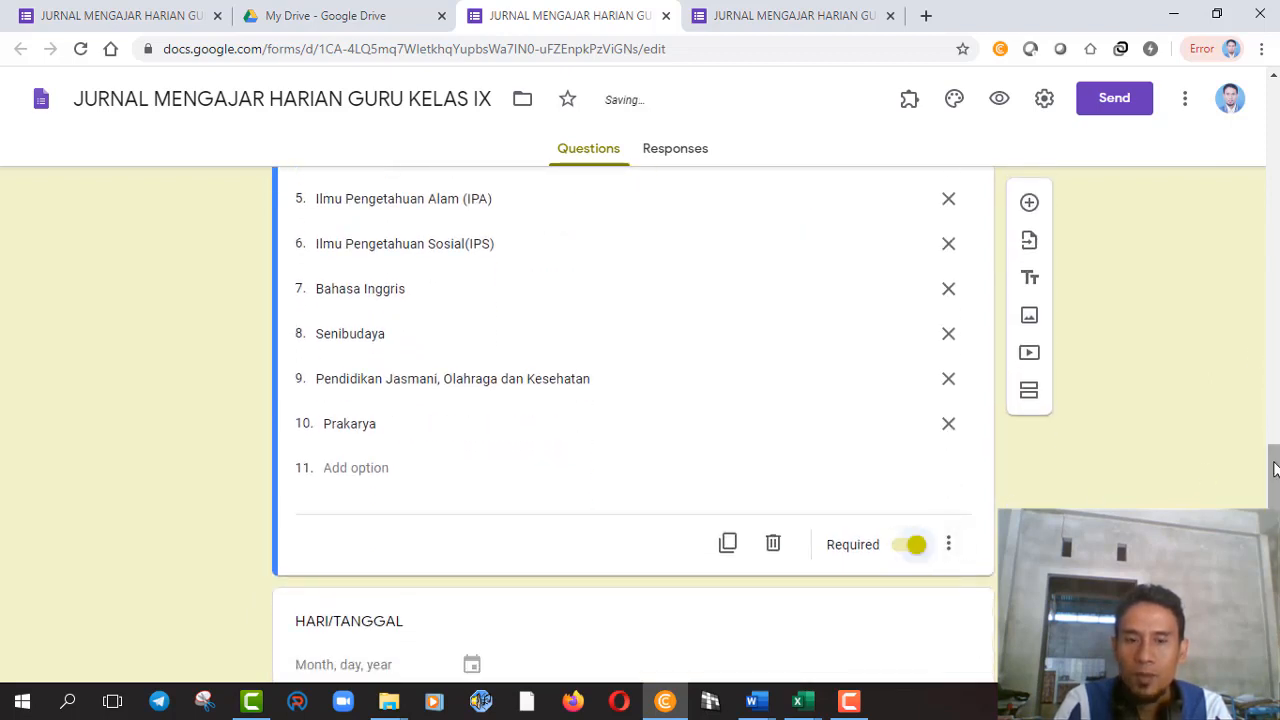
Make the HARI/TANGGAL date question required.
left_click_drag(1273, 468, 1273, 480)
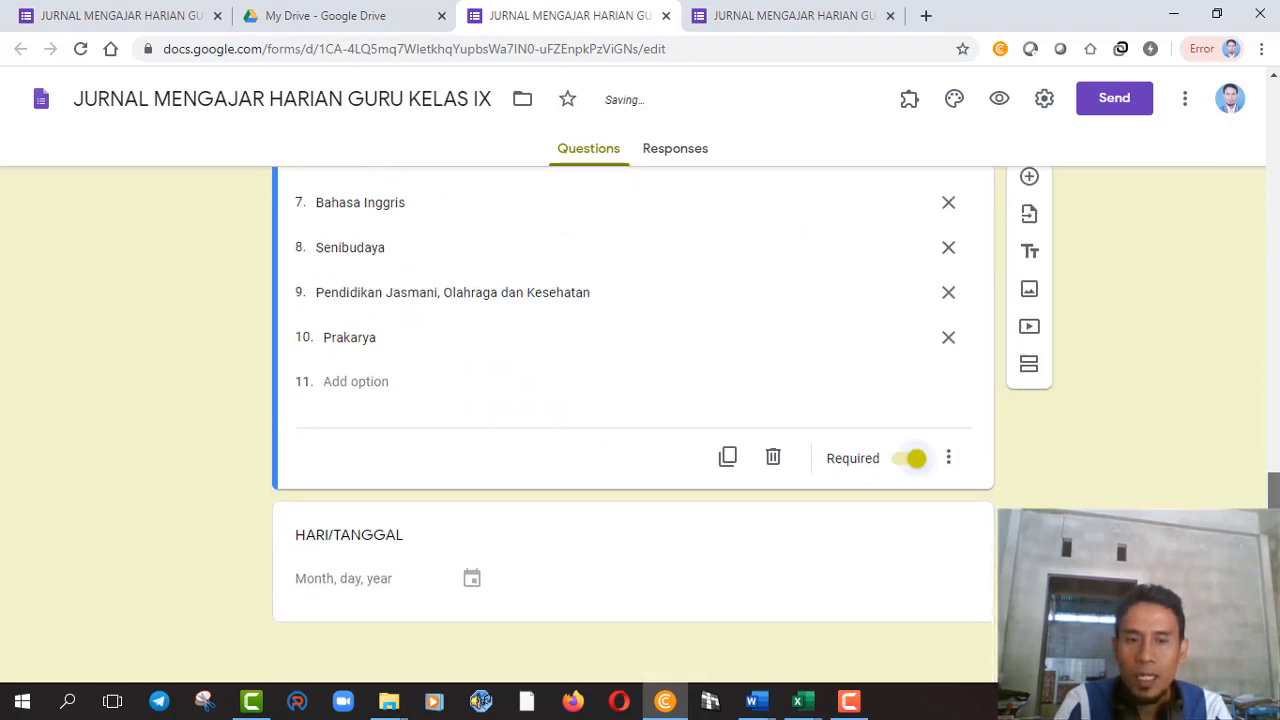
left_click(388, 543)
left_click(924, 601)
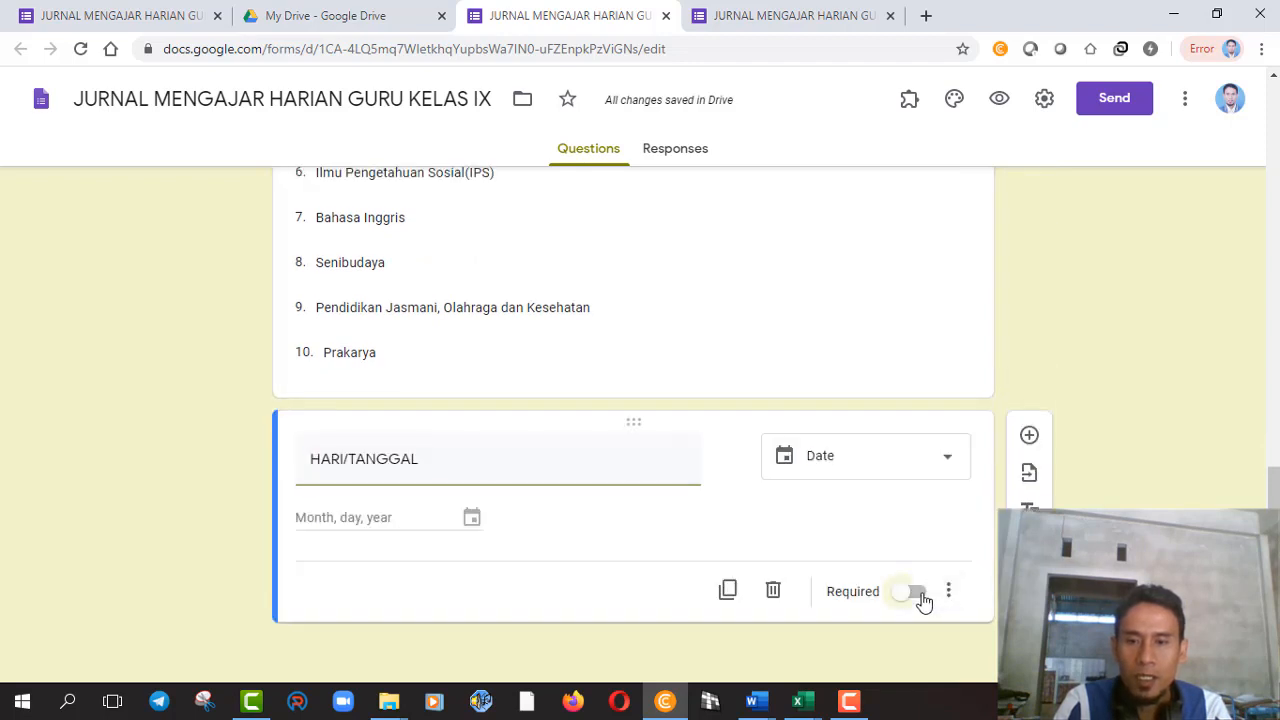
left_click(461, 463)
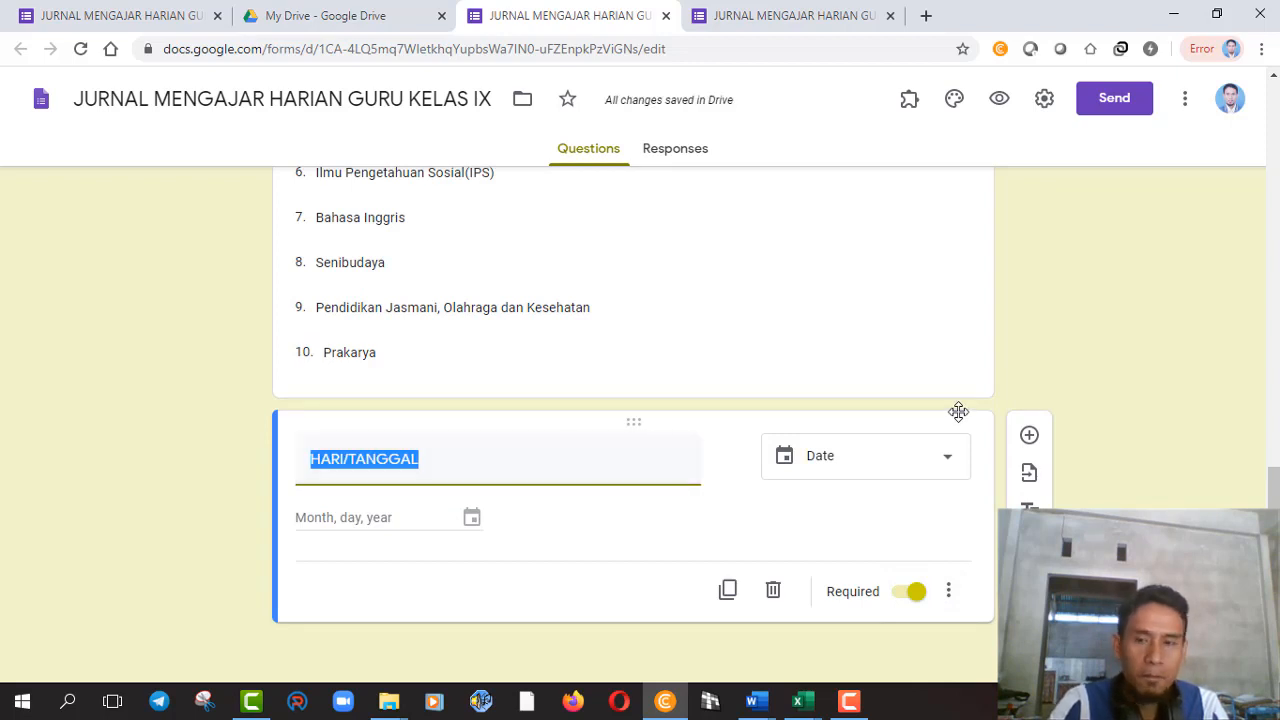
Add a question titled "KELAS" below HARI/TANGGAL and make it a Dropdown question.
left_click(1031, 440)
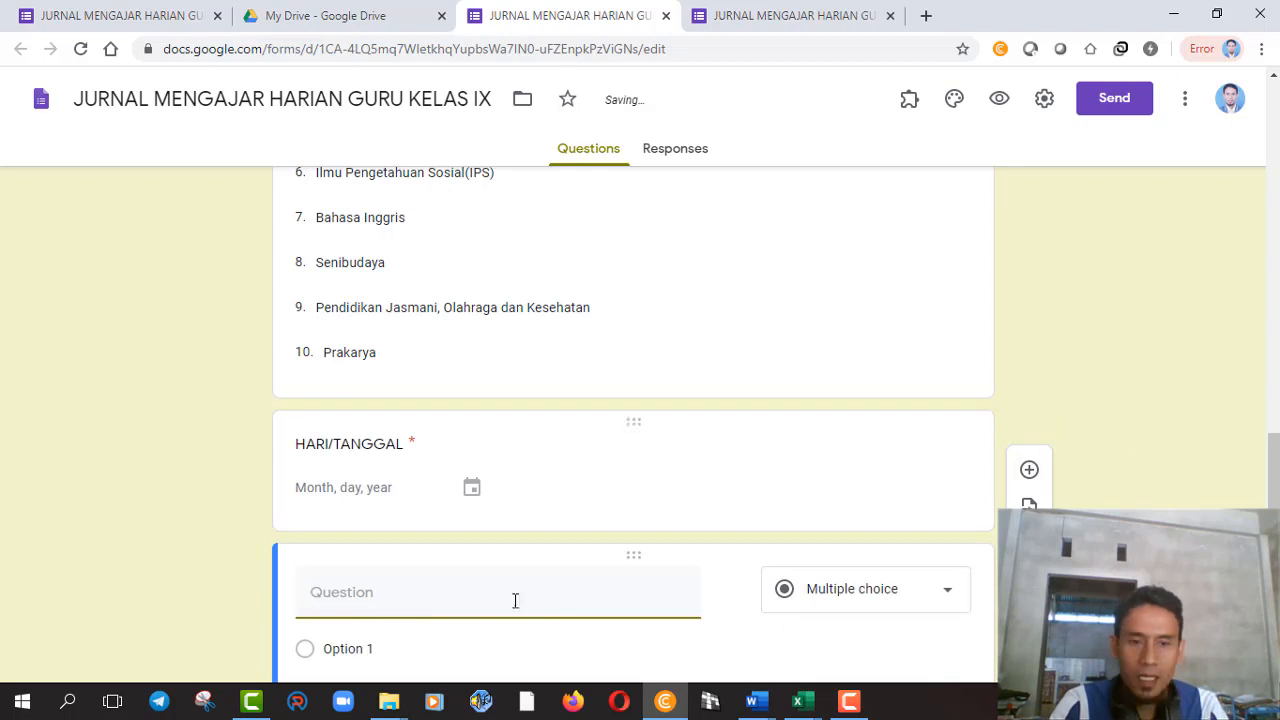
type("KE")
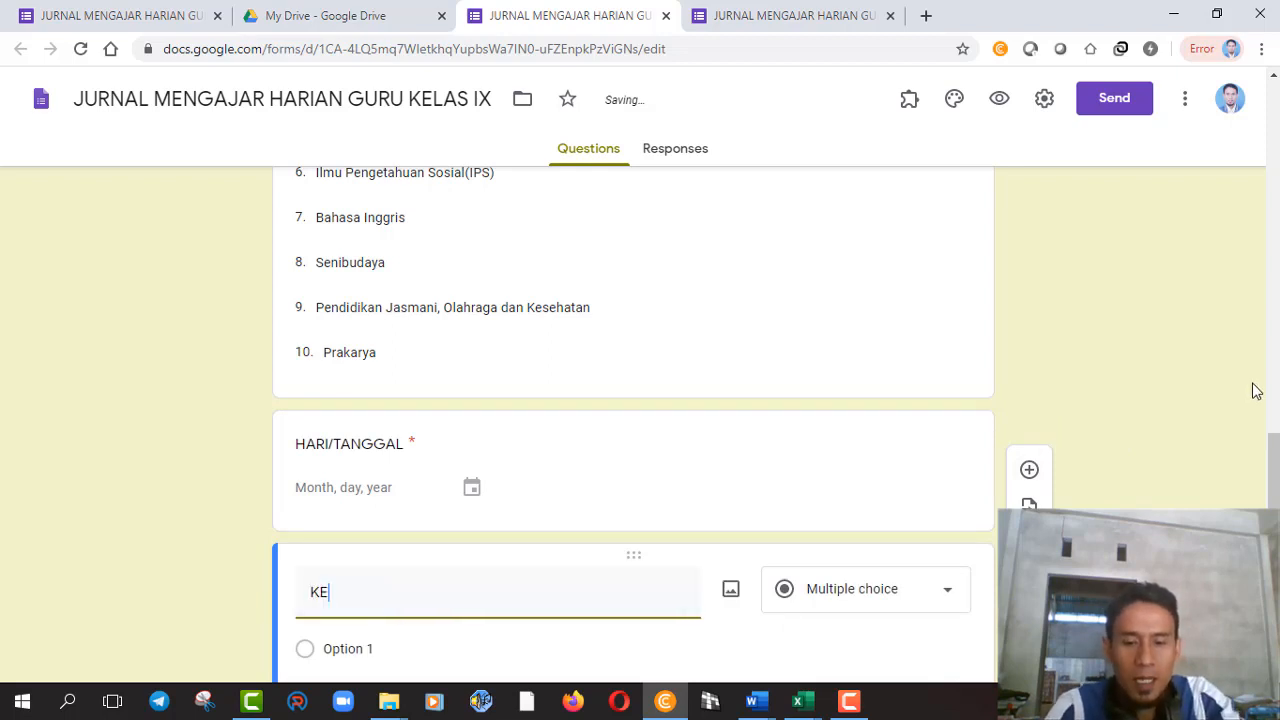
type("LAS")
scroll(1257, 393, "down", 1)
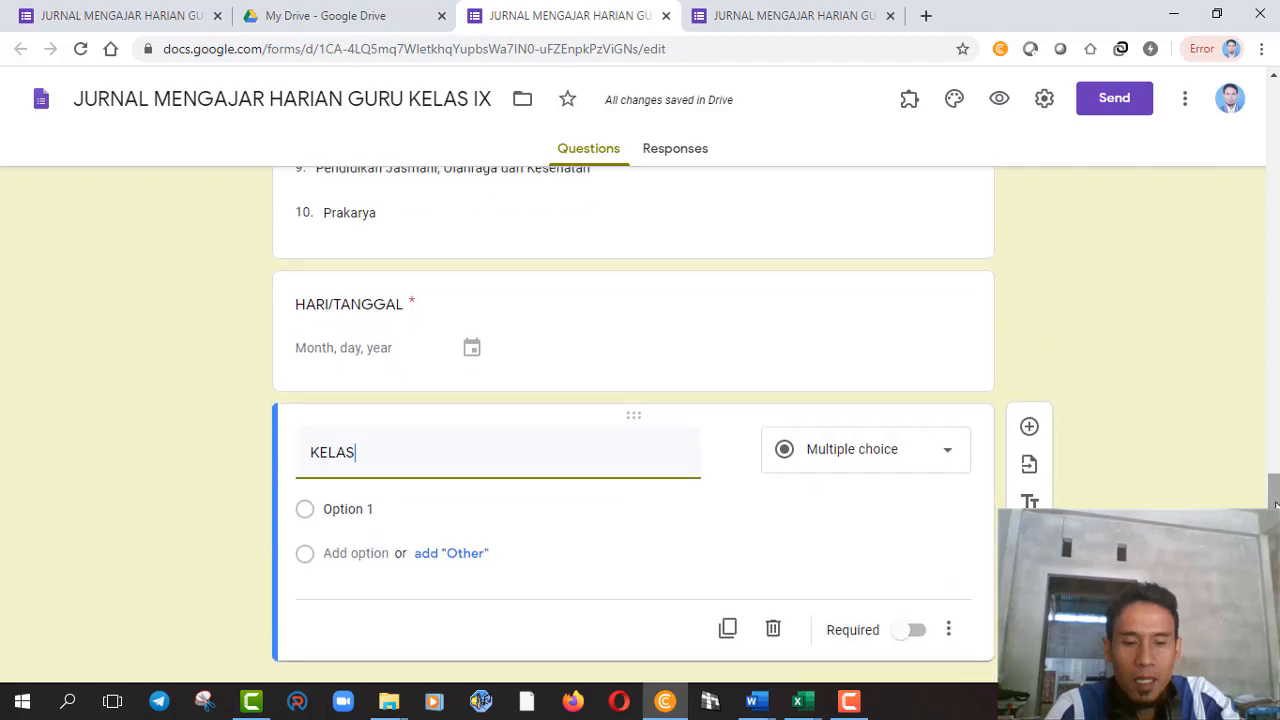
left_click(862, 452)
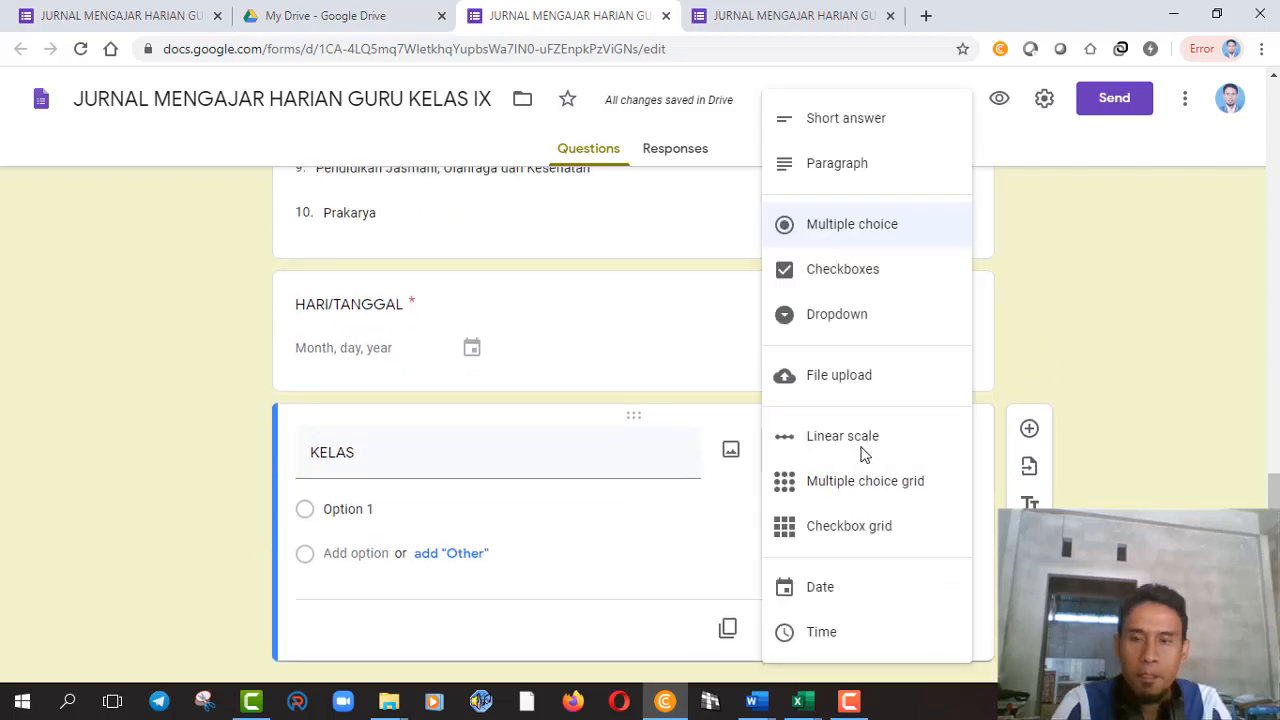
left_click(817, 318)
Switch to the Book1 workbook in Excel and copy the class entries VII, VIII and IX in Q2:Q4.
left_click(802, 704)
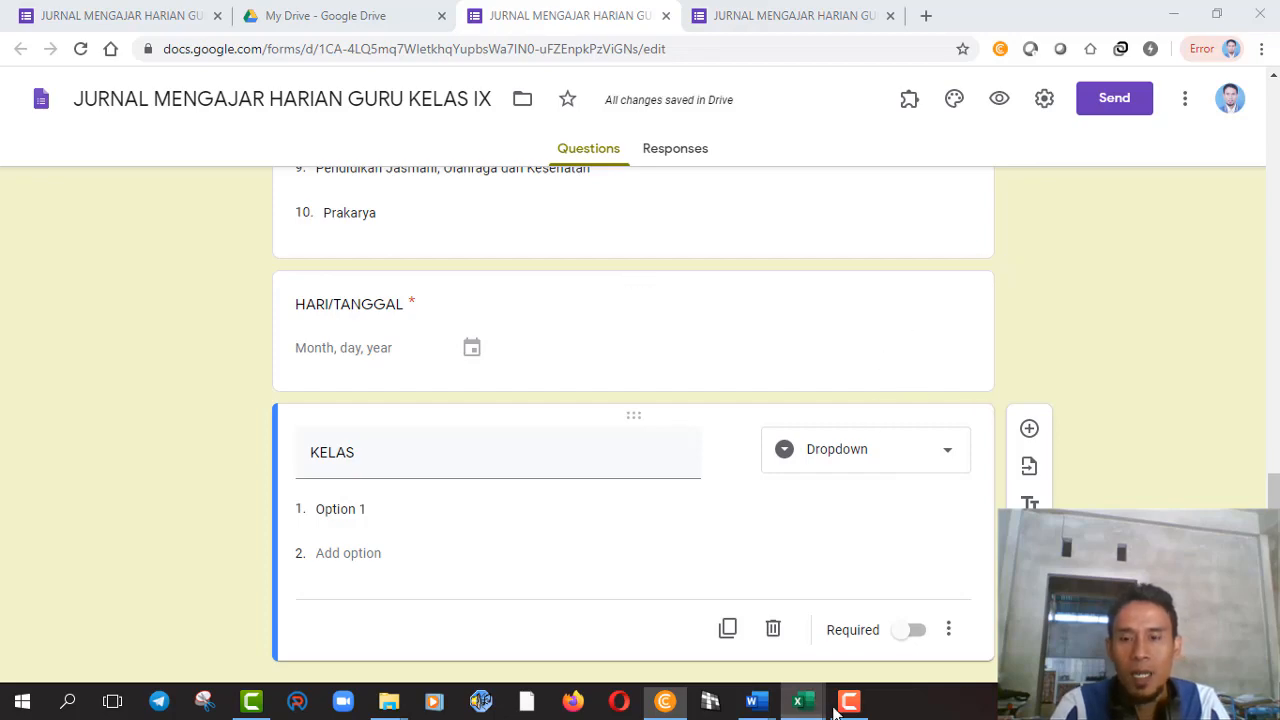
mouse_move(803, 704)
left_click(878, 653)
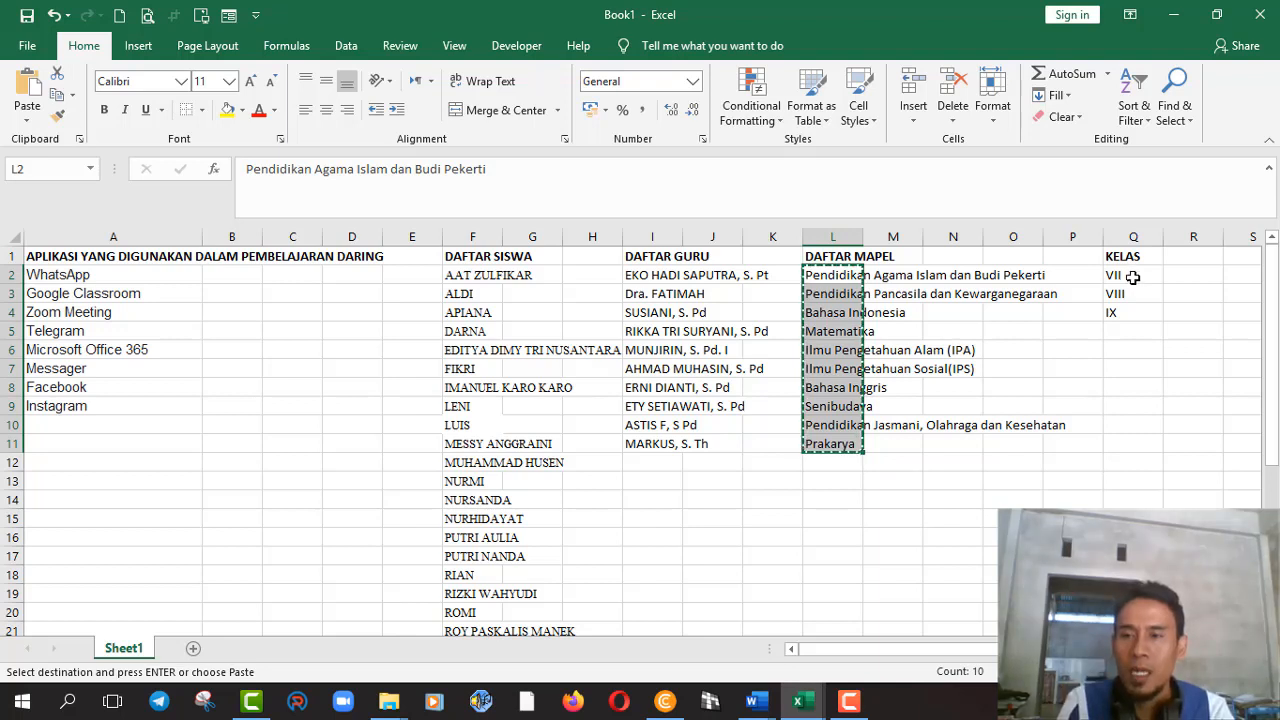
left_click(1133, 274)
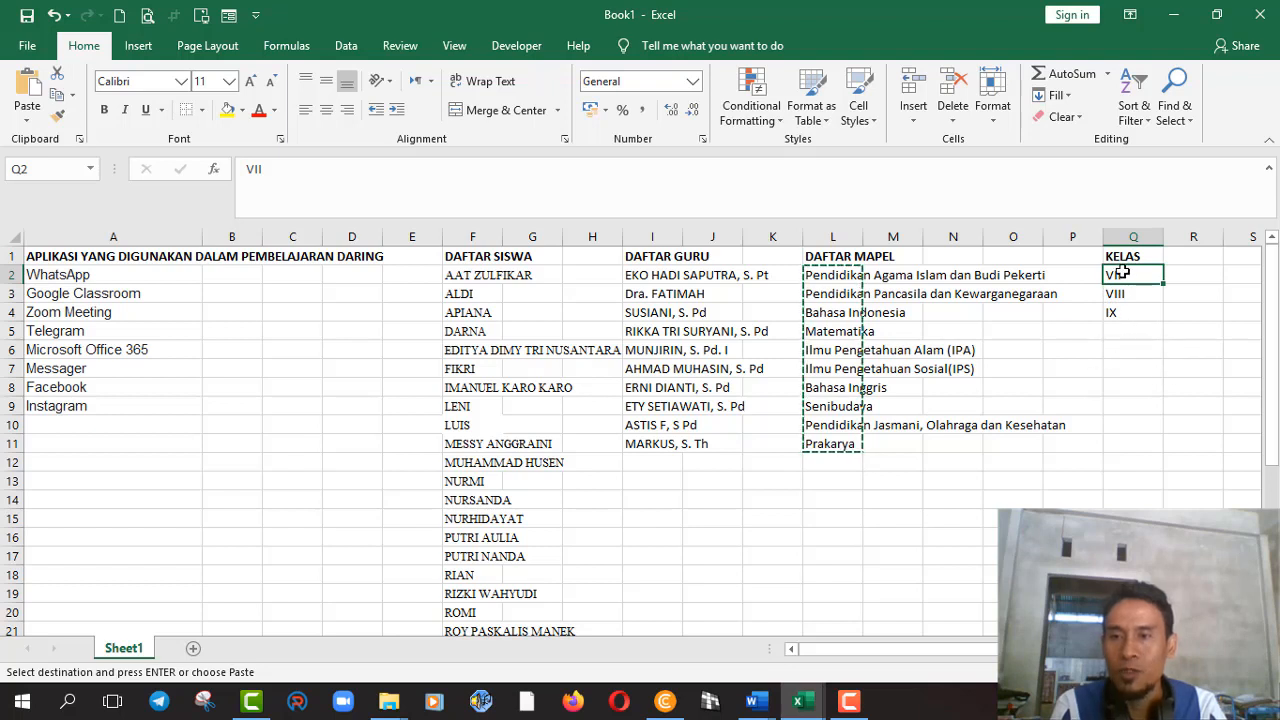
left_click_drag(1118, 276, 1122, 305)
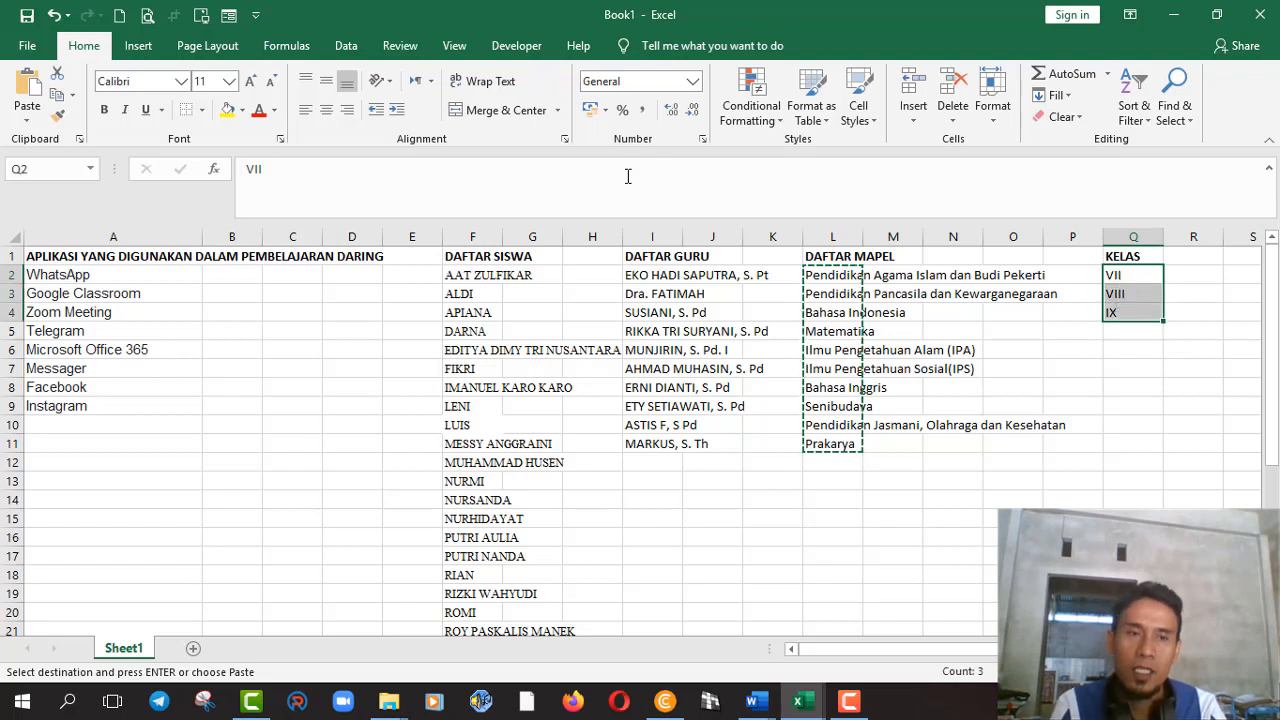
left_click(58, 96)
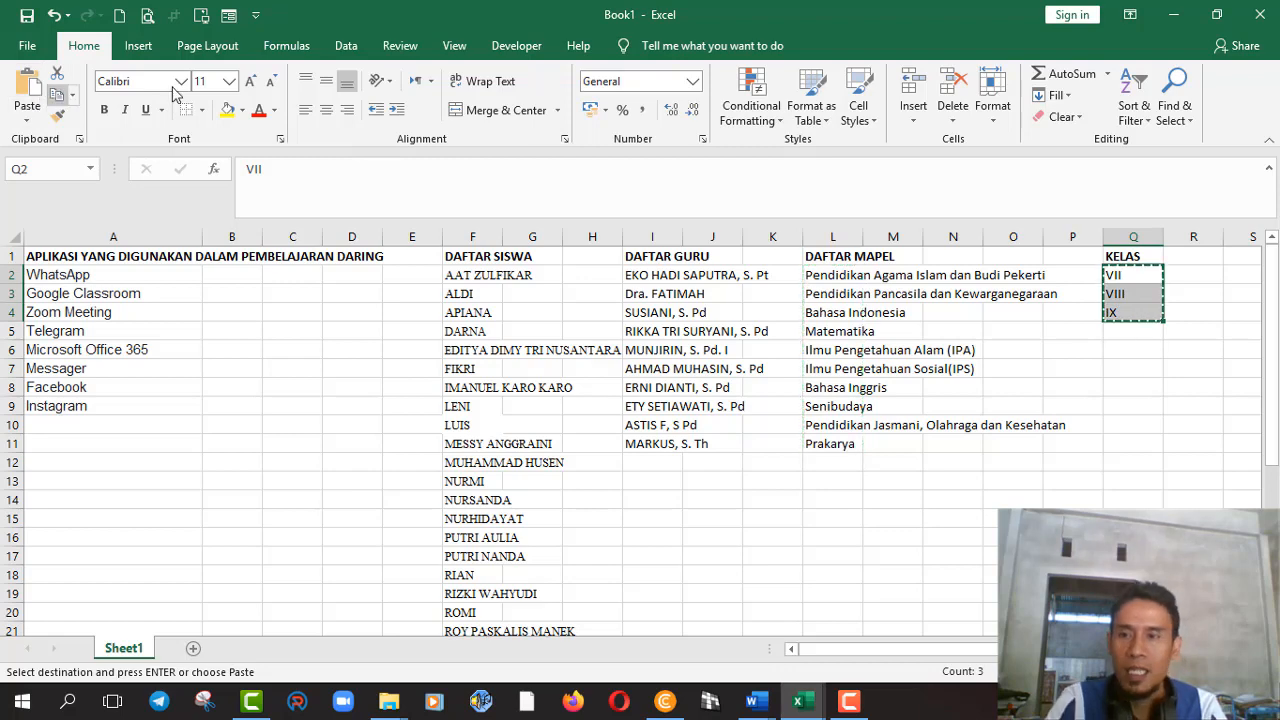
Back in Google Forms, paste VII, VIII and IX as the KELAS dropdown options and make the question required.
left_click(665, 700)
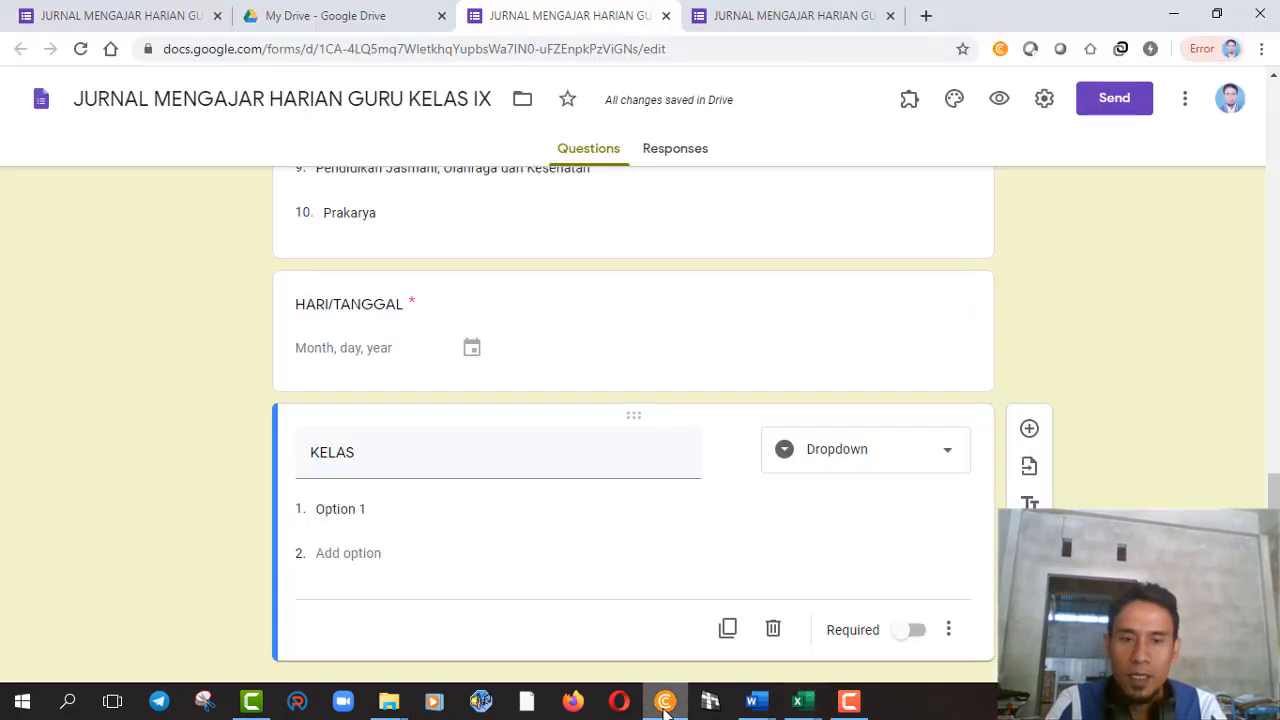
left_click(344, 511)
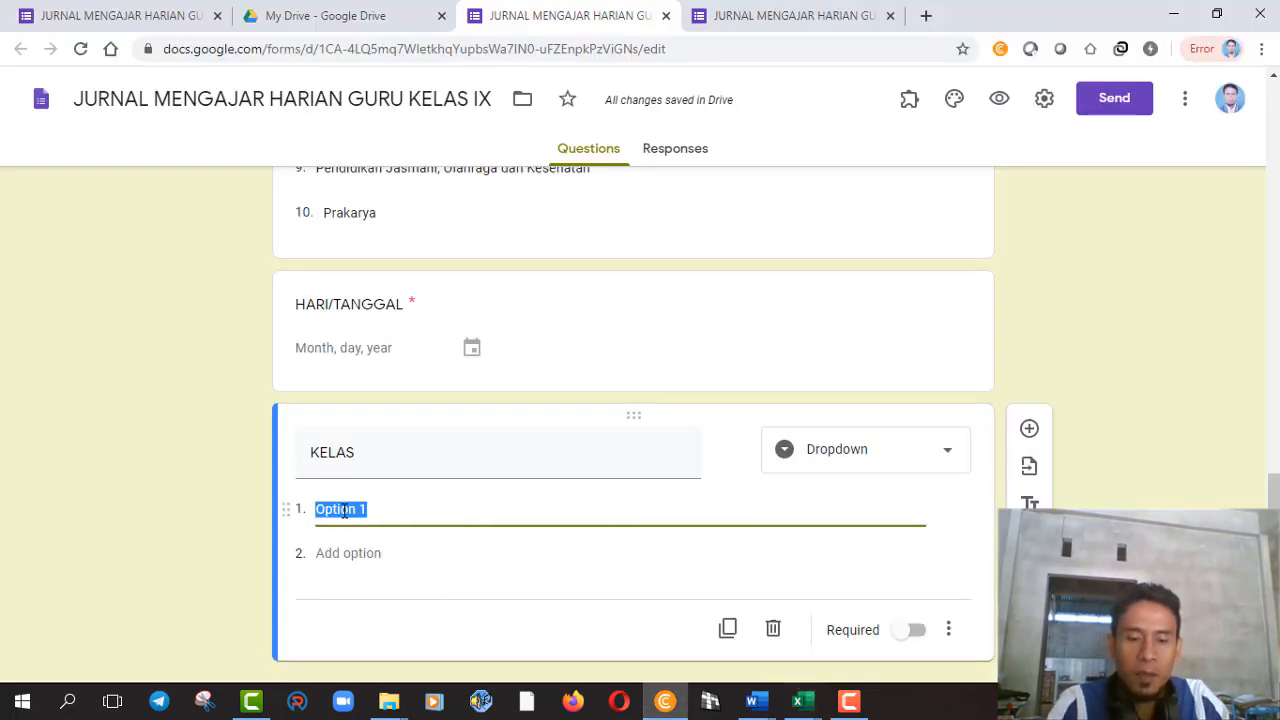
key("ctrl+v")
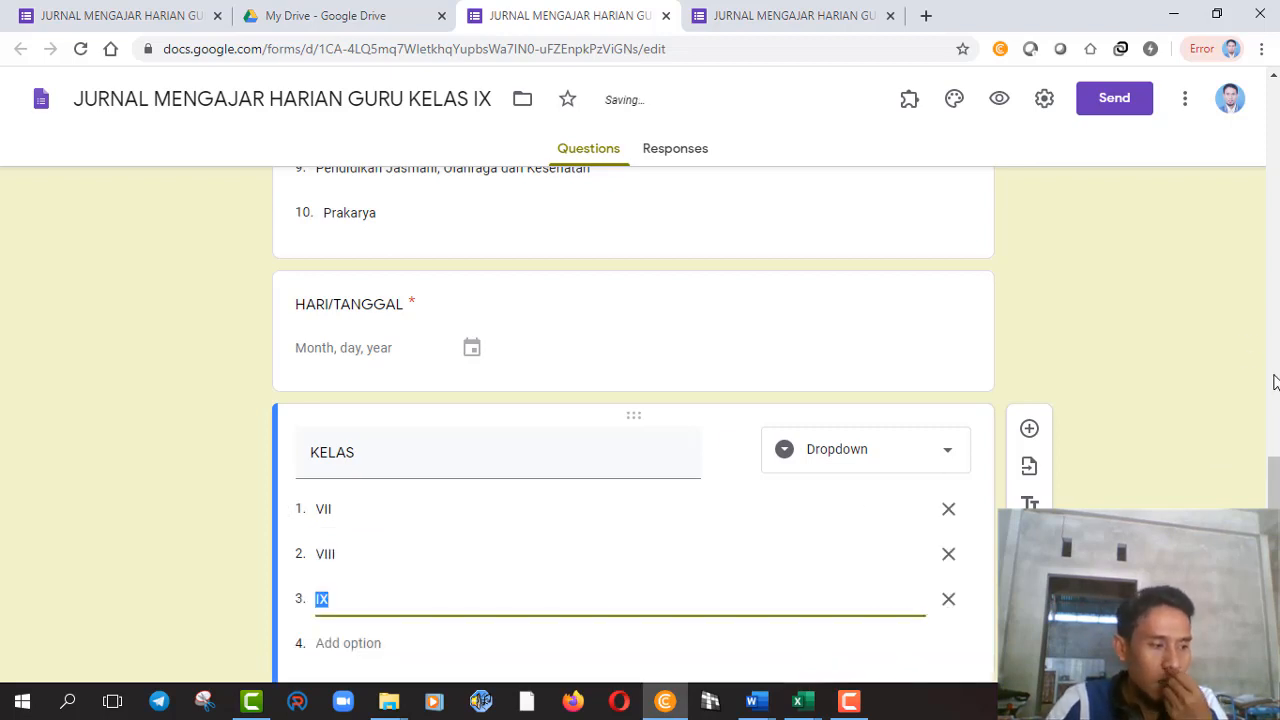
left_click_drag(1274, 488, 1274, 525)
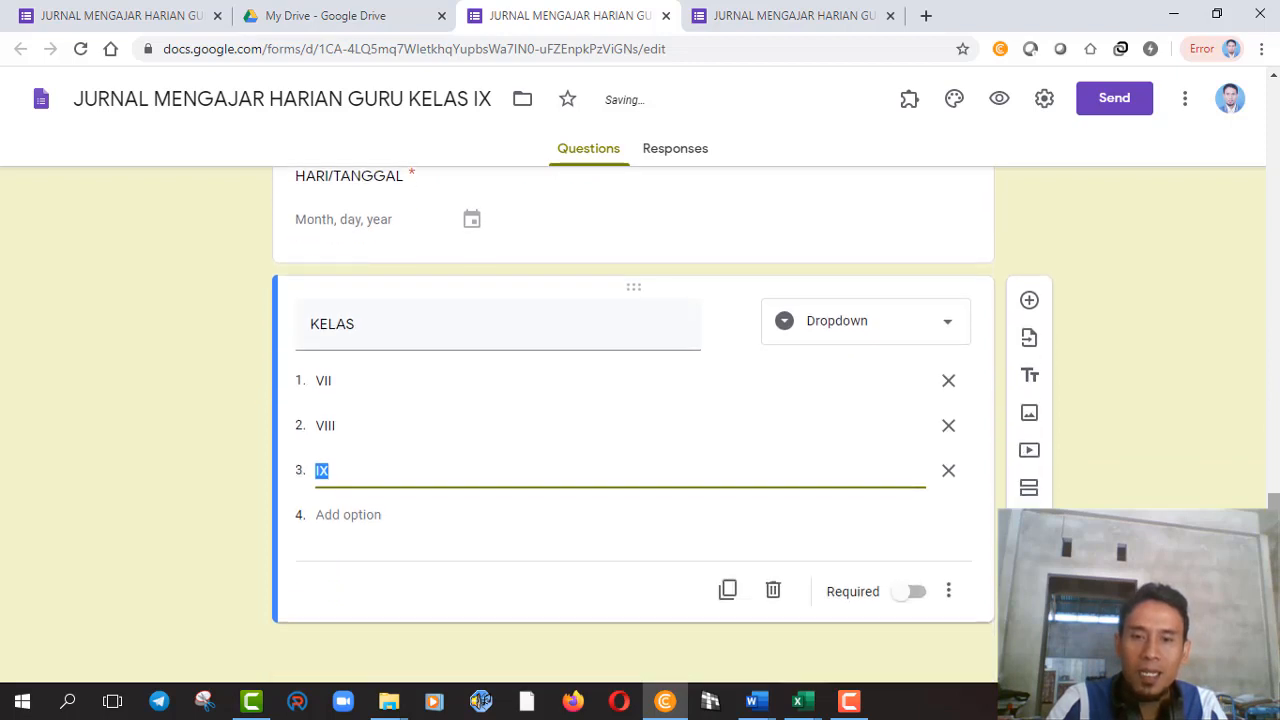
left_click(916, 593)
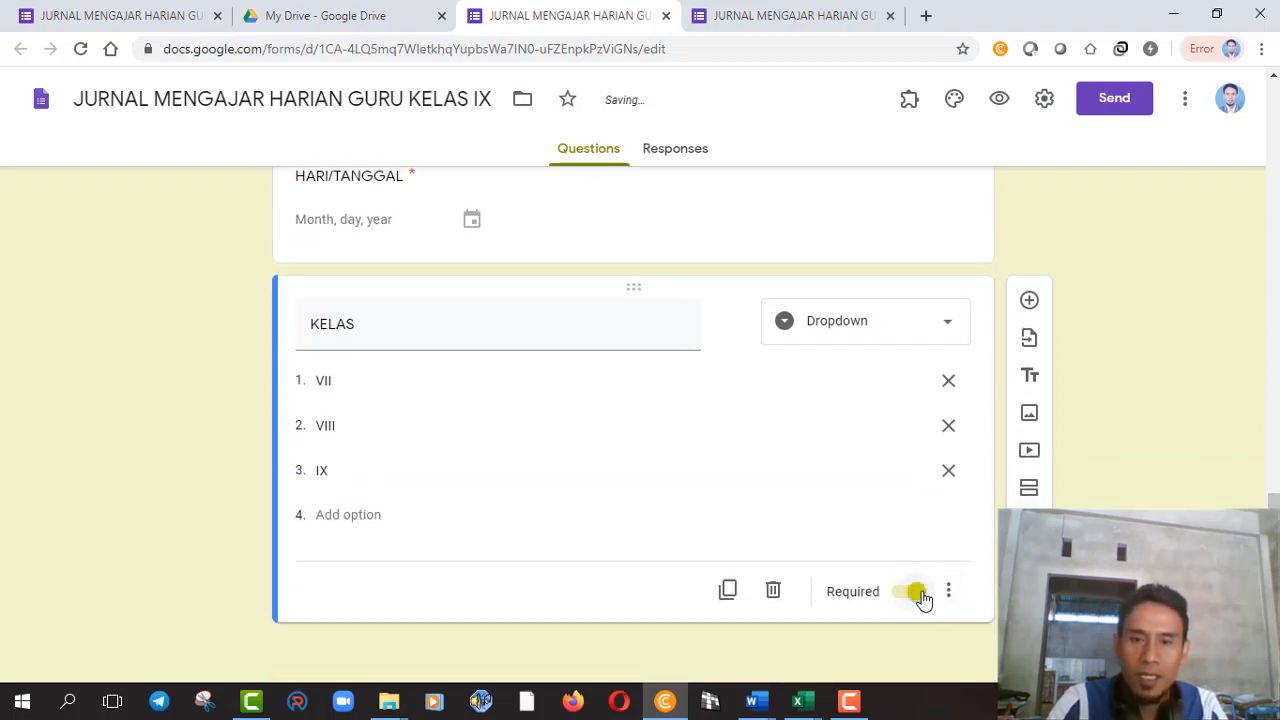
Add a Dropdown question titled "APLIKASI YANG DIGUNAKAN DALAM PEMBELAJARAN" below KELAS.
left_click(1030, 301)
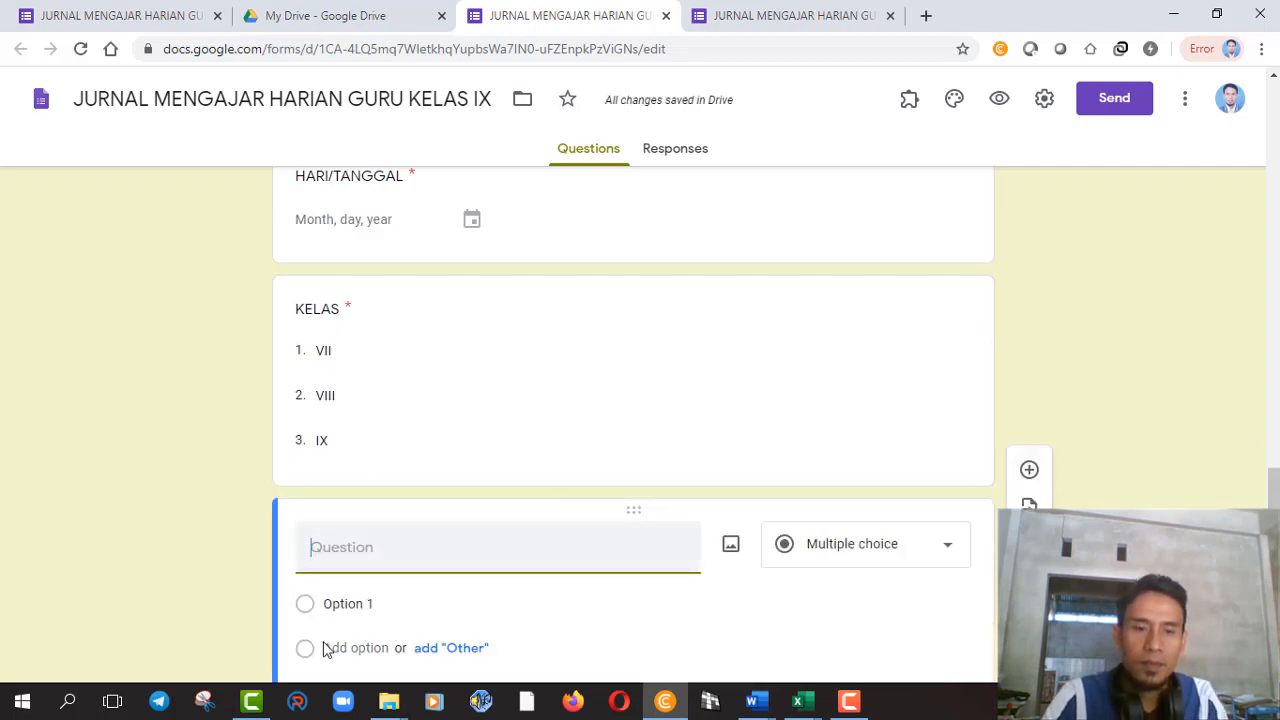
type("APLIKASI ")
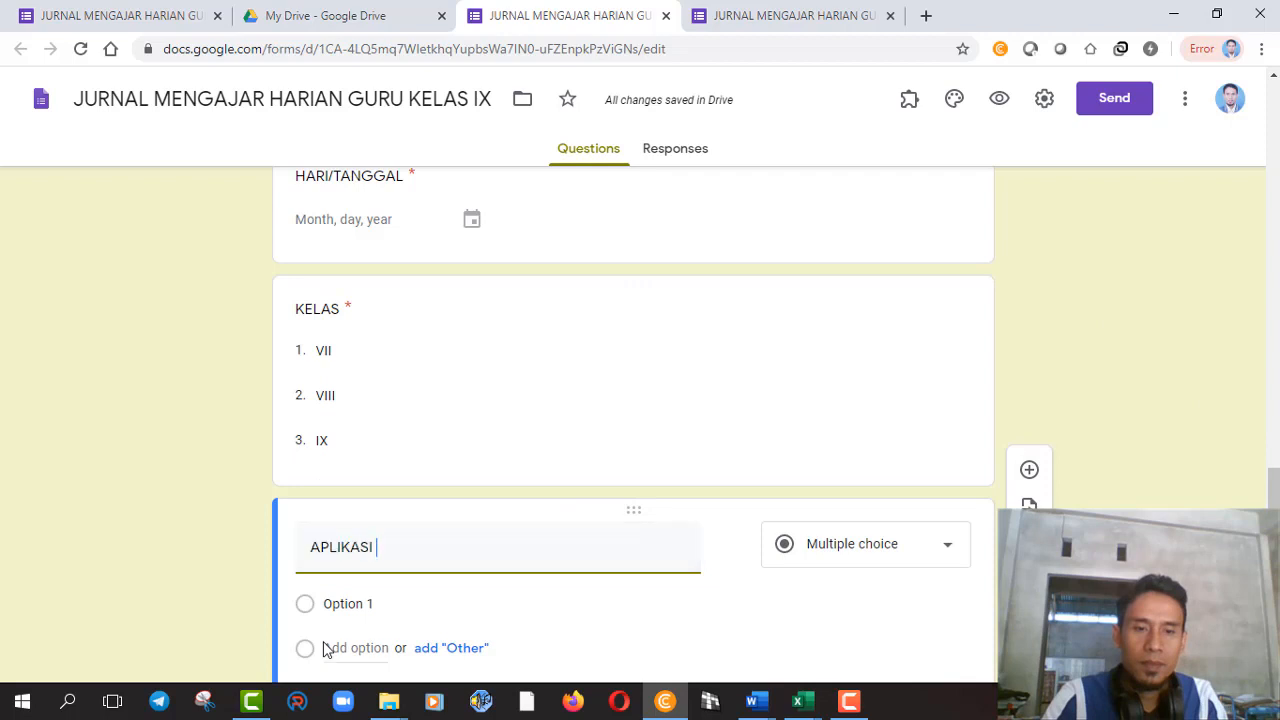
type("YANG DIG")
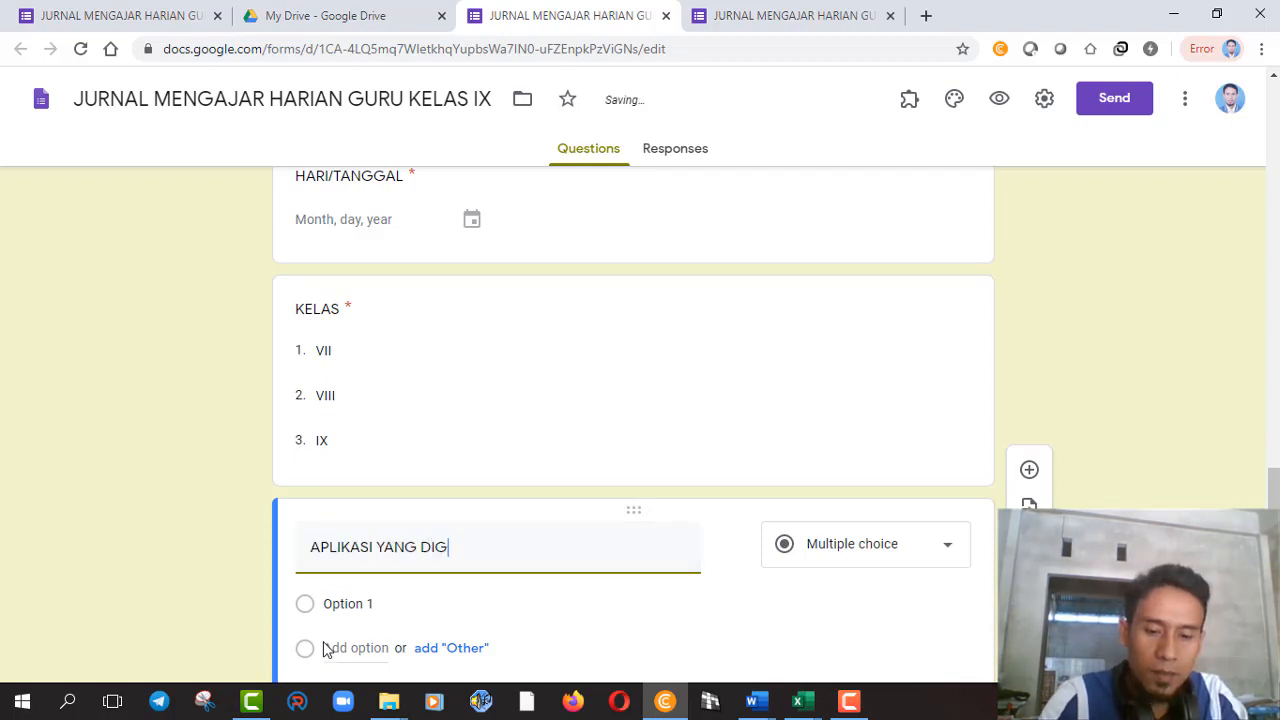
type("UNAKAN")
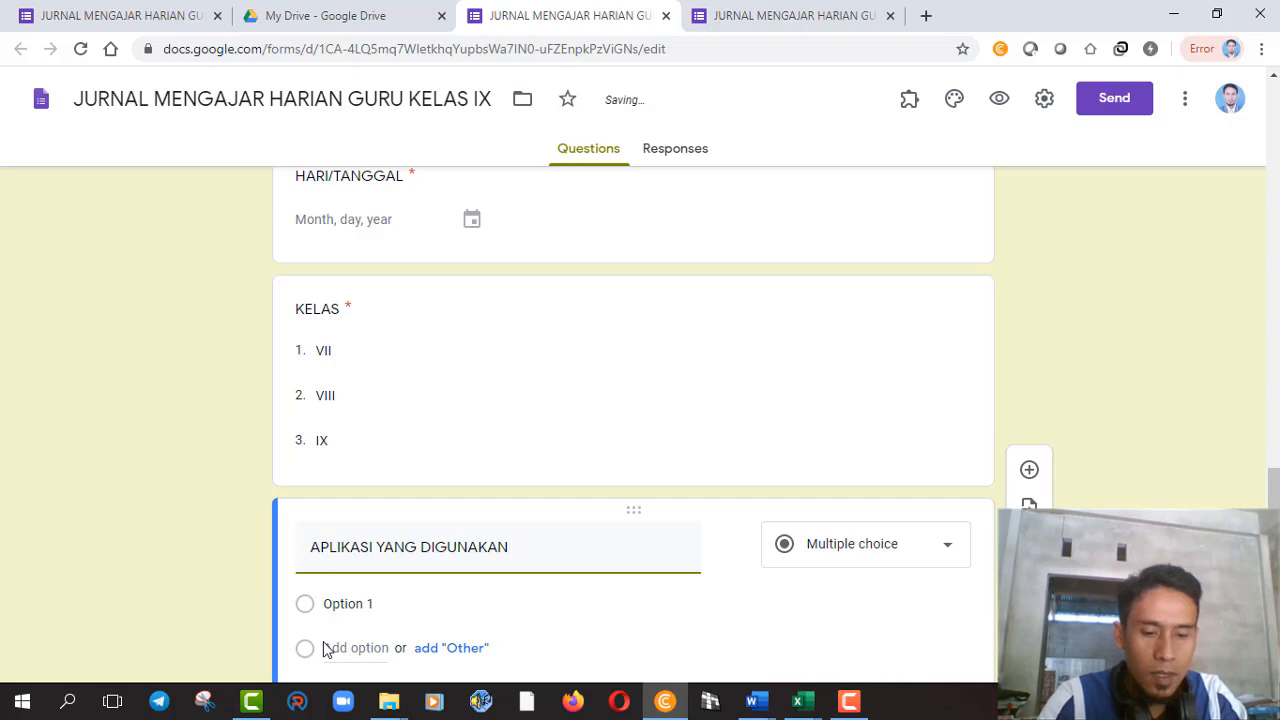
type(" DALAM ")
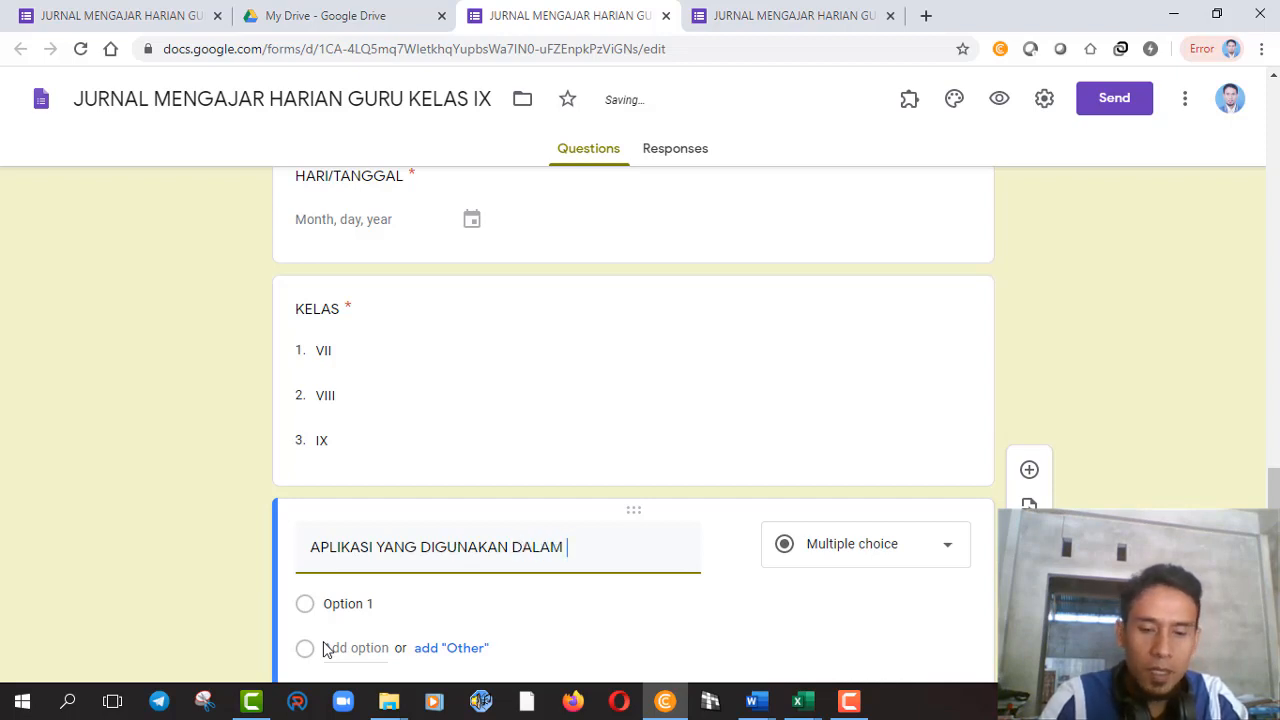
type("PEMBELAJARA")
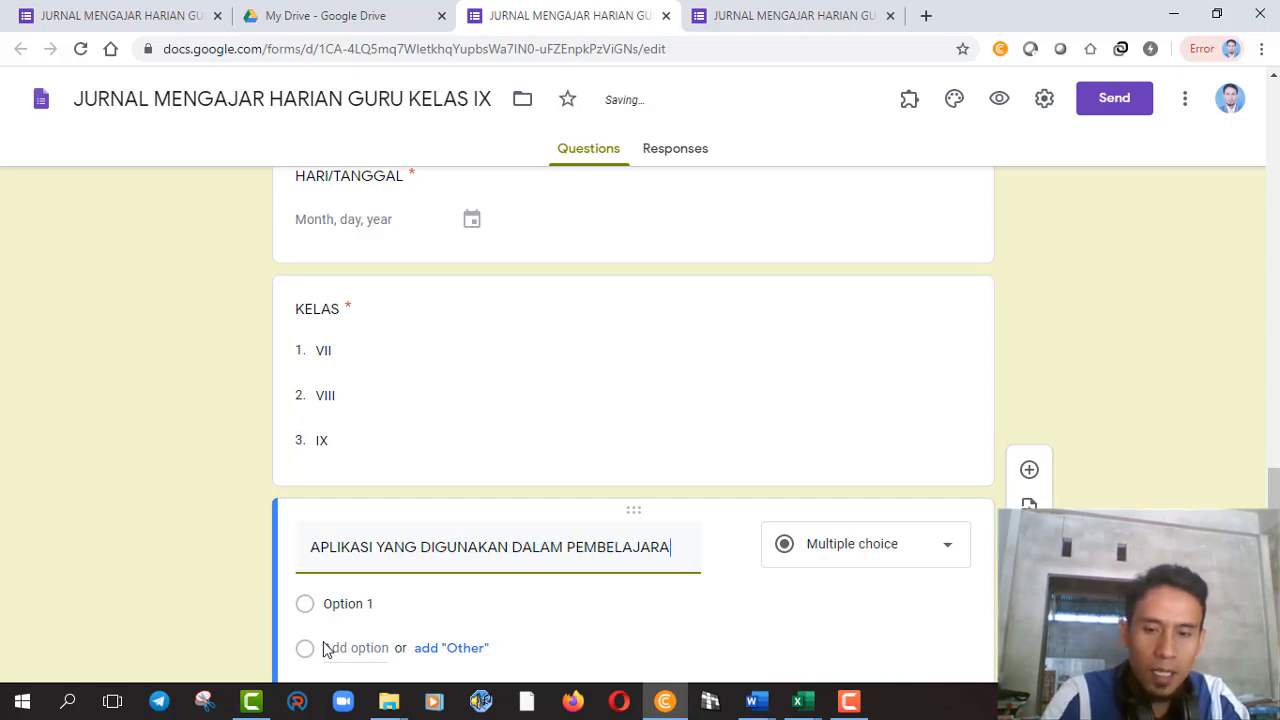
type("N")
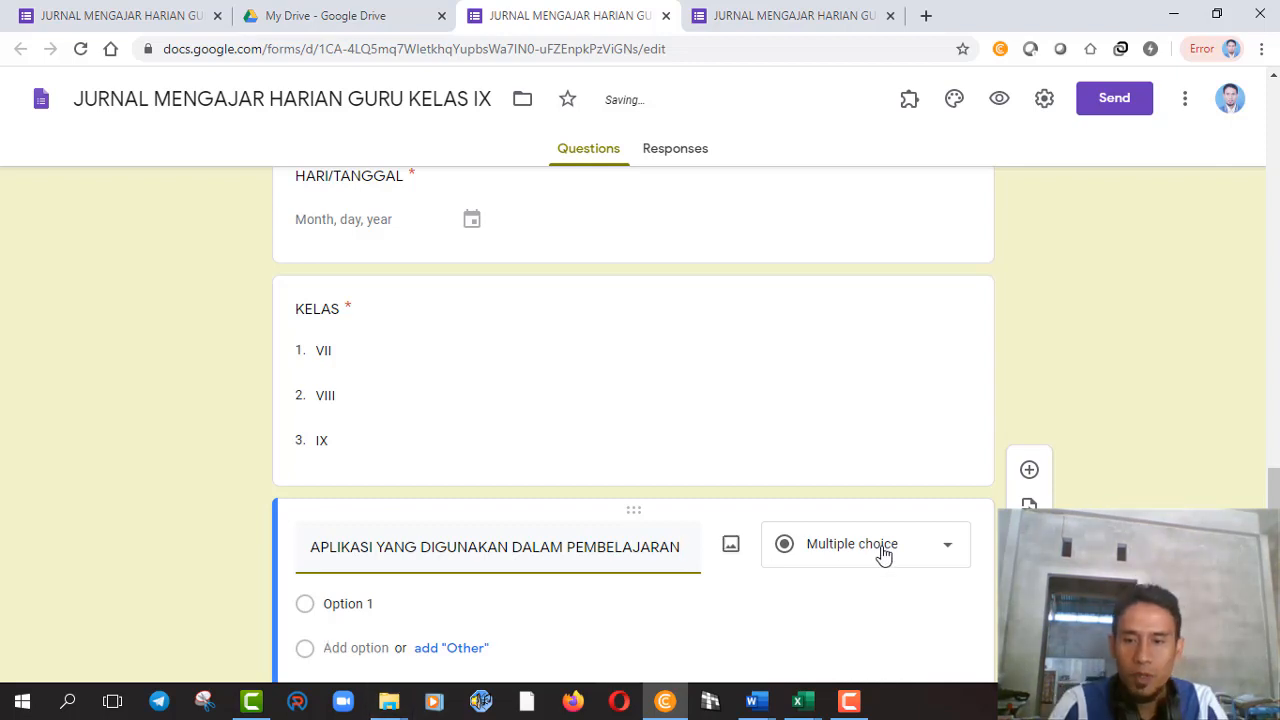
left_click(884, 554)
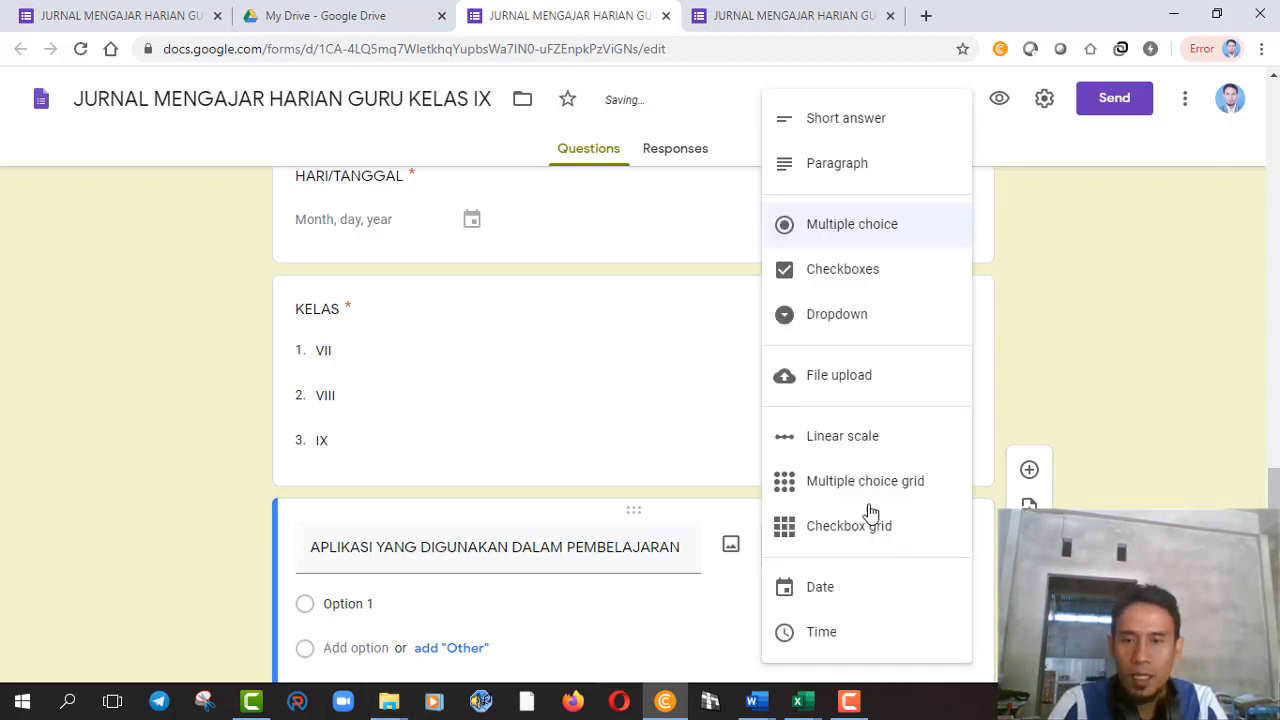
left_click(840, 315)
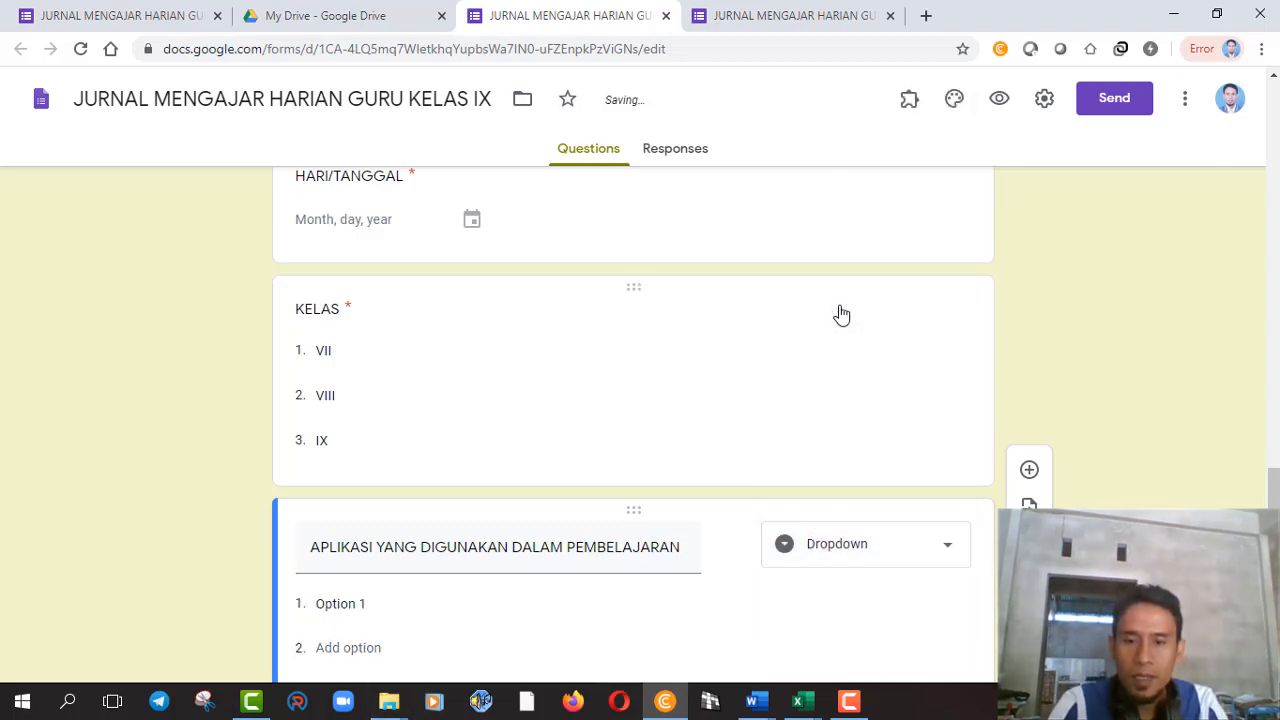
Switch to Excel and add "Live Streaming Youtube" in cell A10, below Instagram in the application list.
left_click(803, 705)
left_click(893, 644)
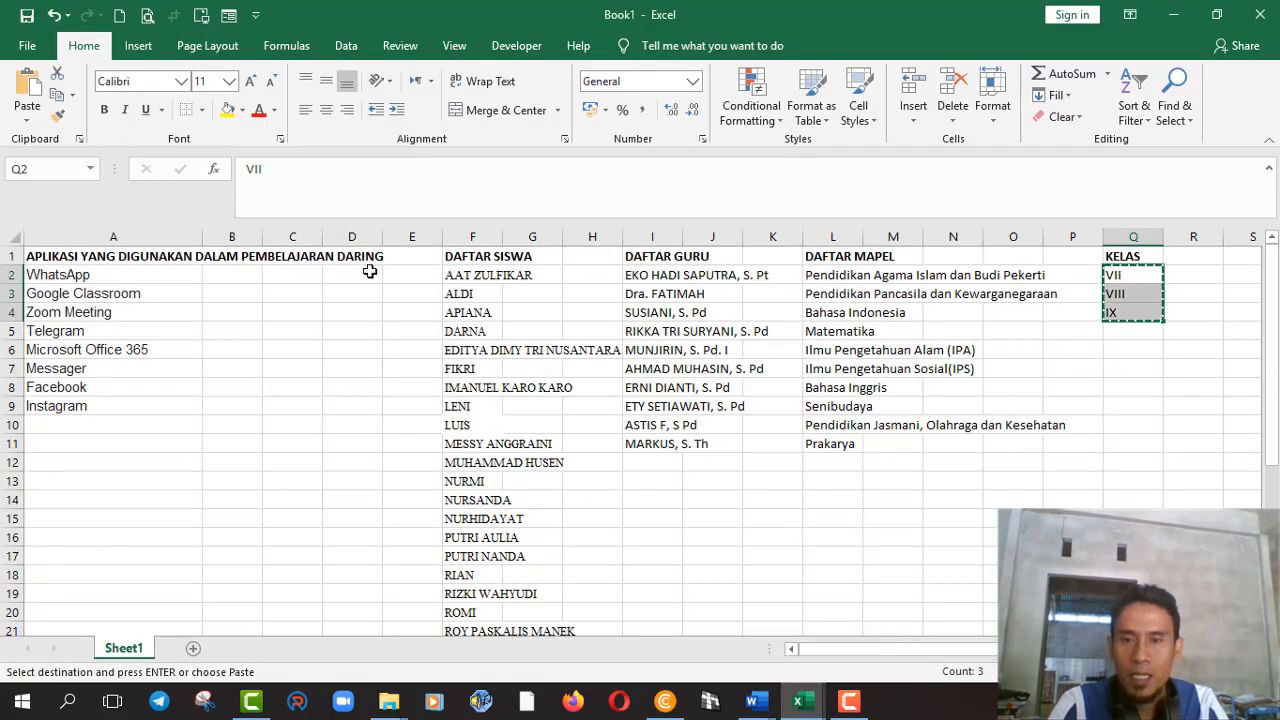
left_click(64, 422)
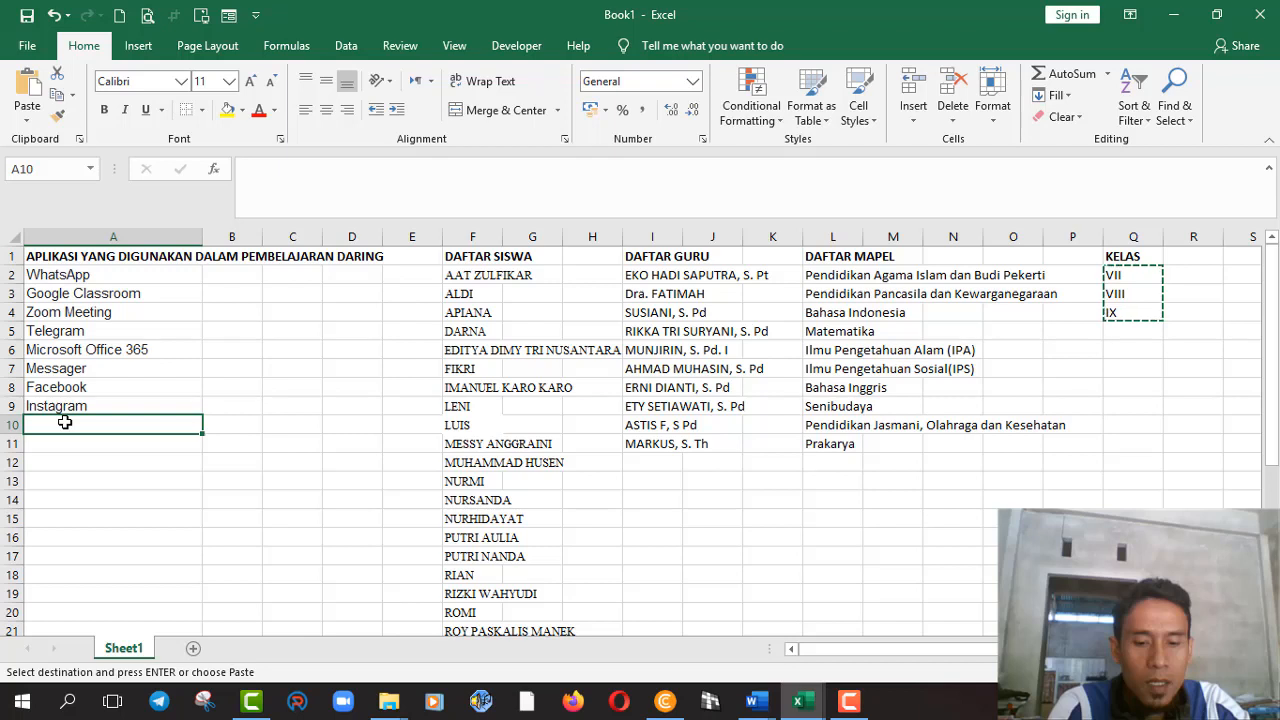
key("Escape")
type("SLive")
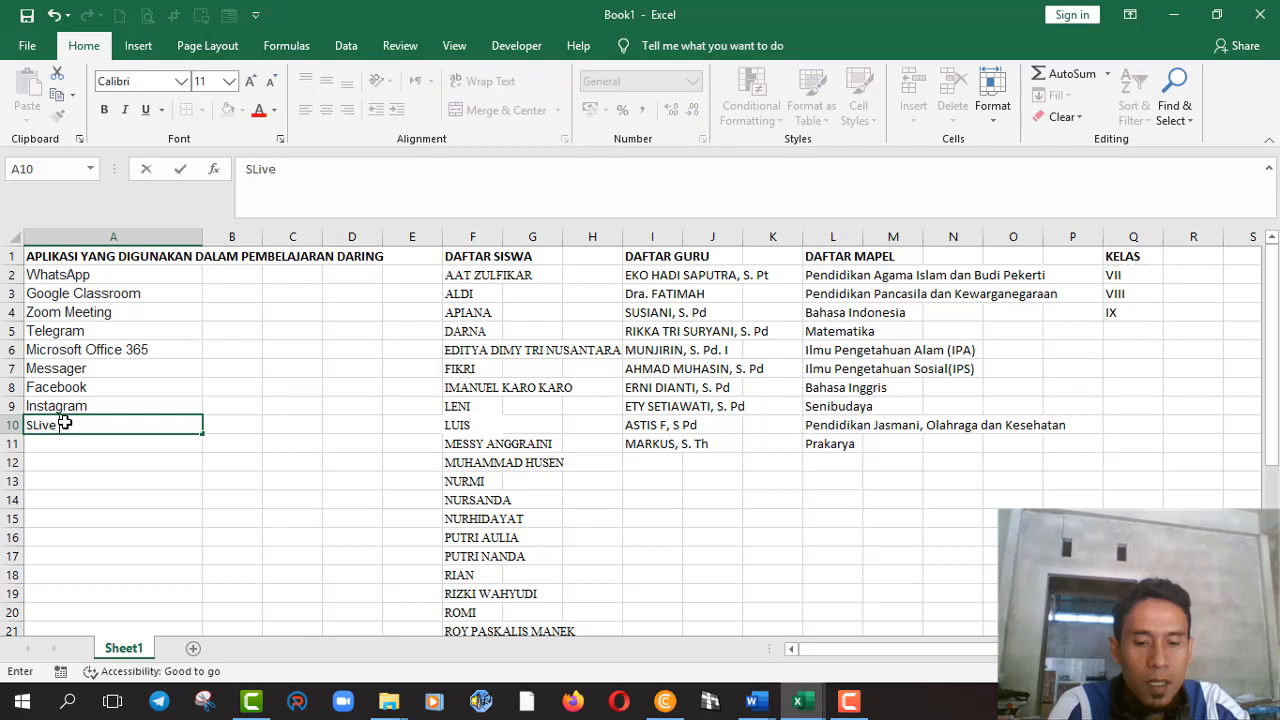
type(" S")
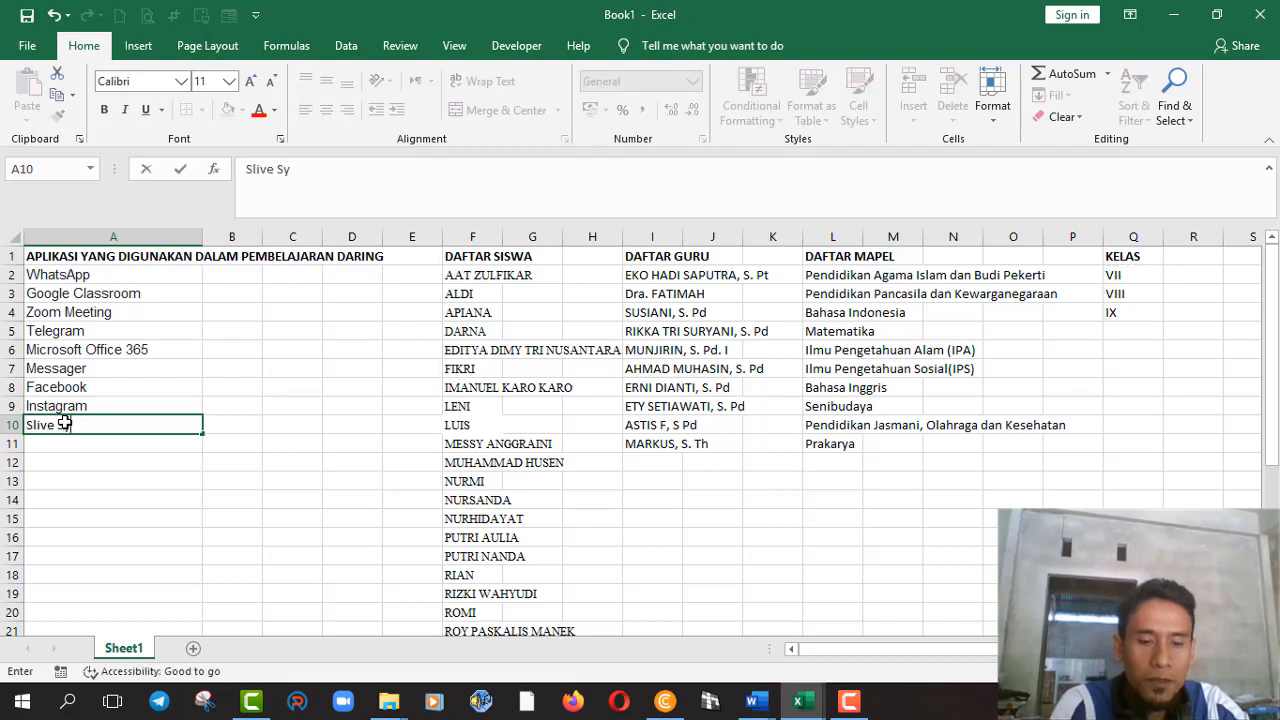
type("y")
key("BackSpace")
type("treaming")
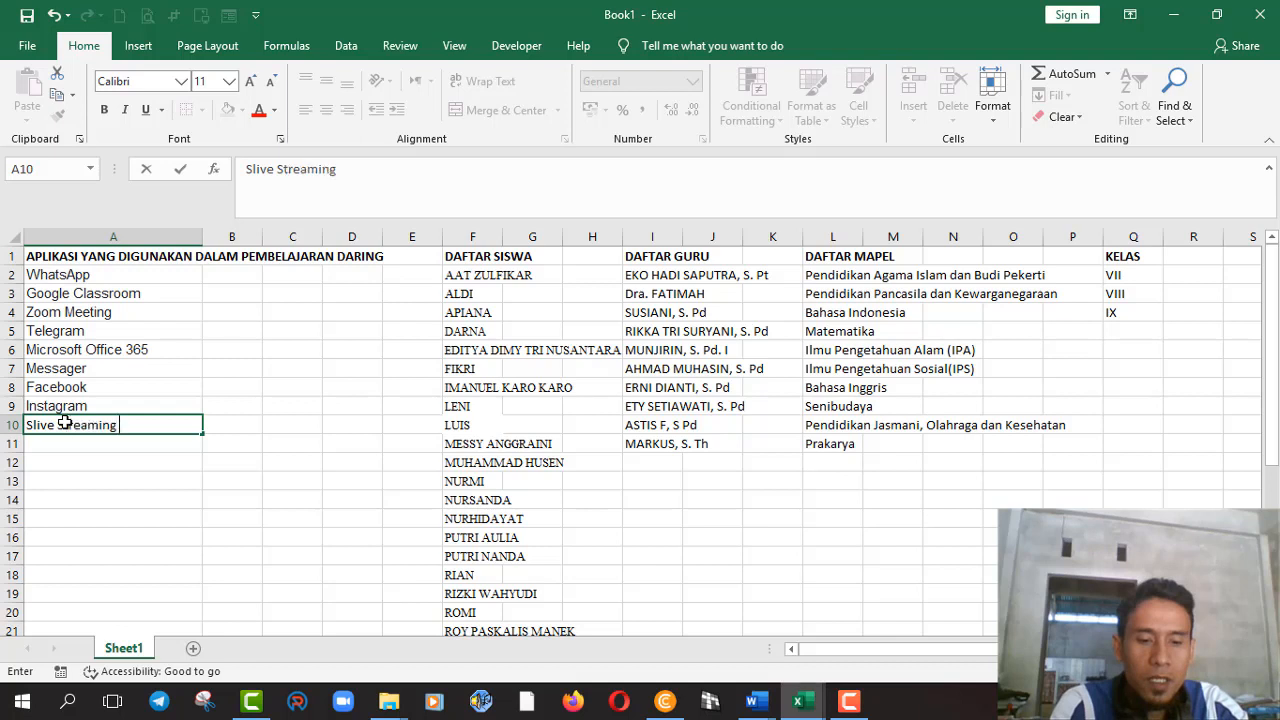
type(" Youtube")
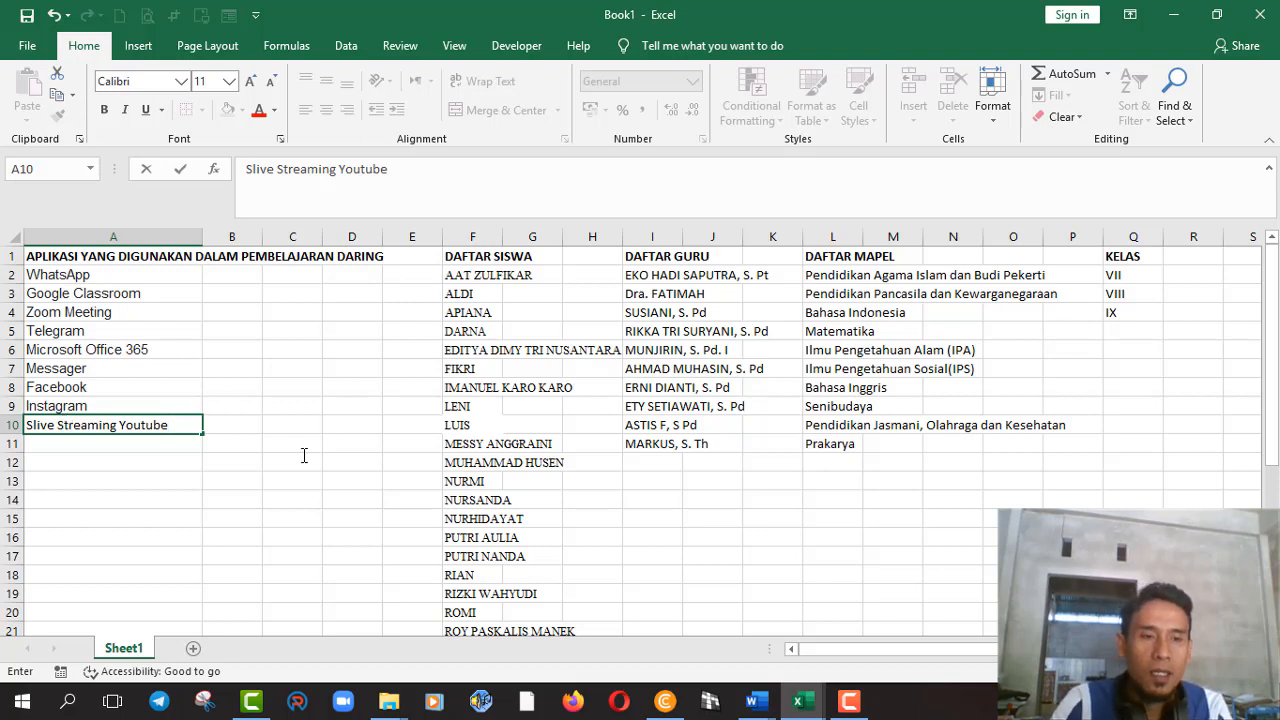
key("Return")
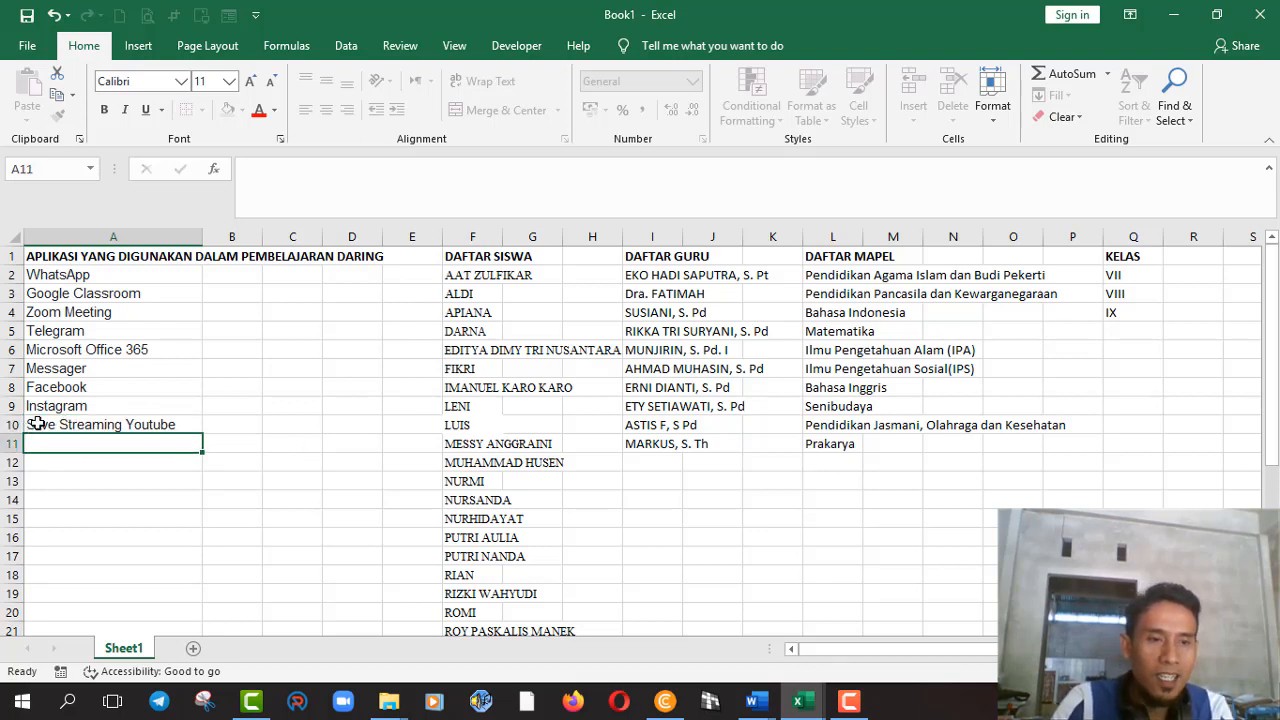
double_click(37, 425)
key("BackSpace")
key("BackSpace")
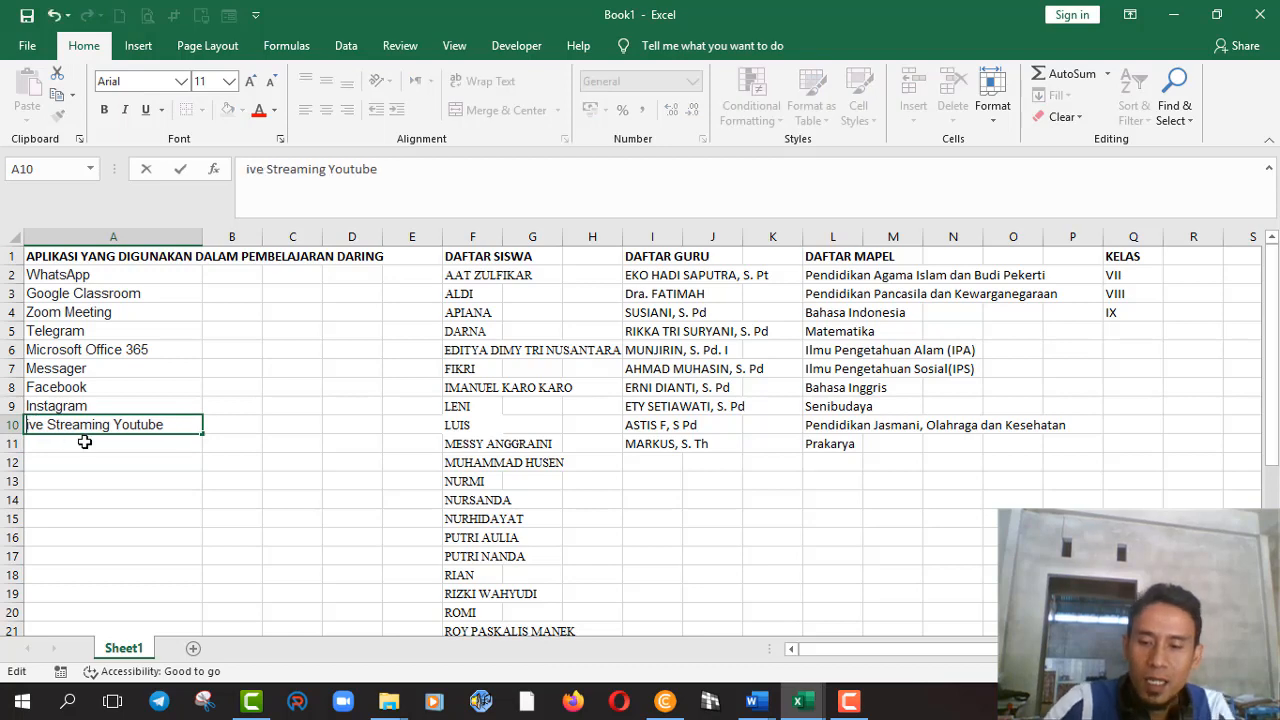
type("L")
key("Return")
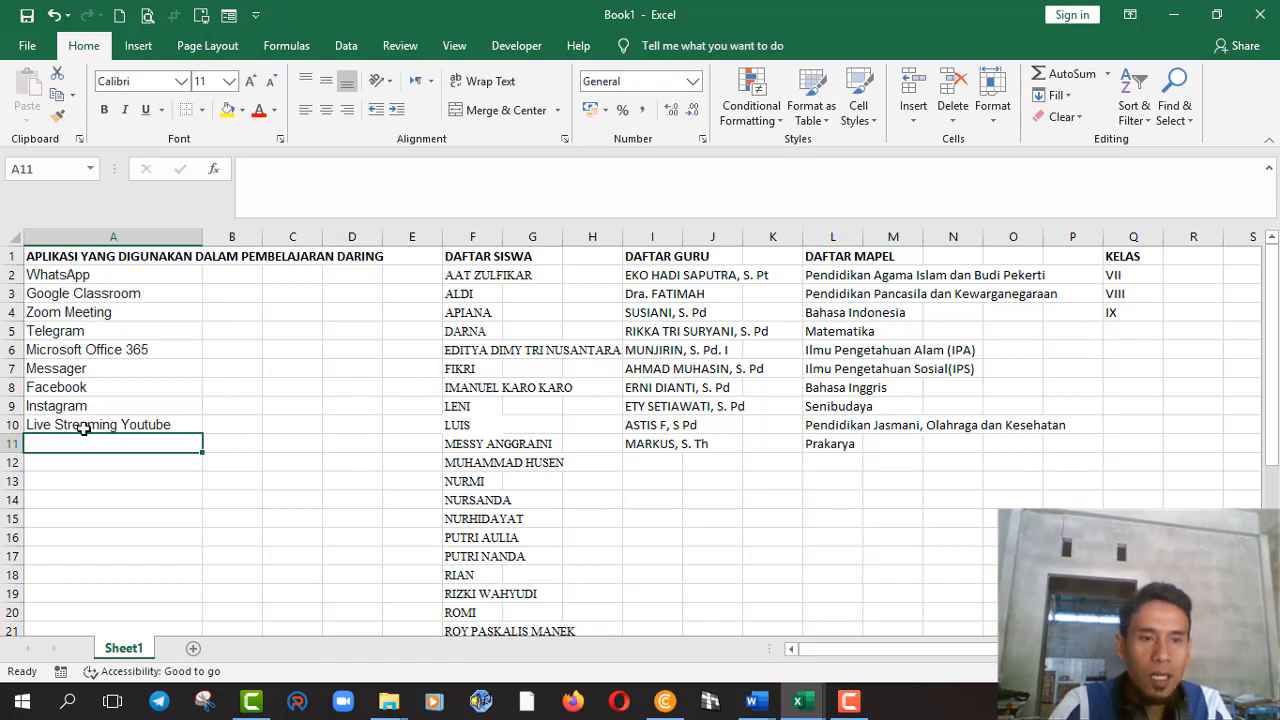
Copy the application list from WhatsApp to Live Streaming Youtube in A2:A10.
left_click_drag(48, 277, 48, 380)
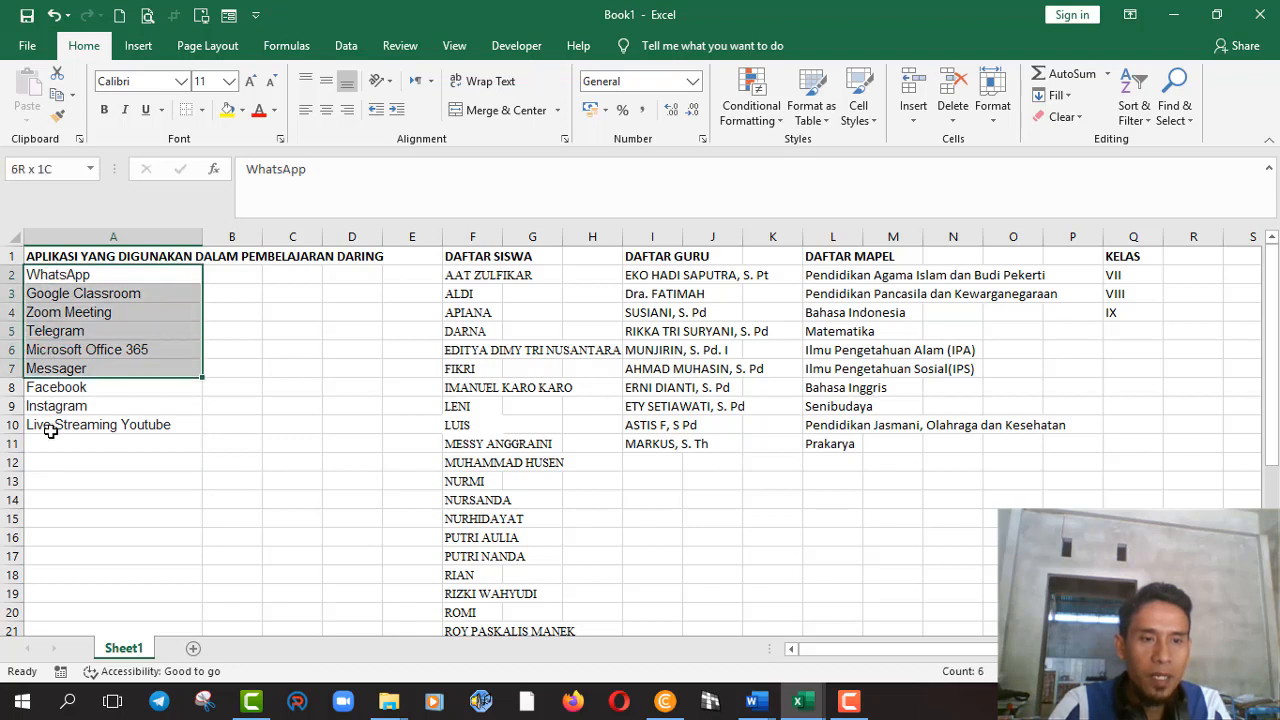
left_click_drag(50, 432, 50, 430)
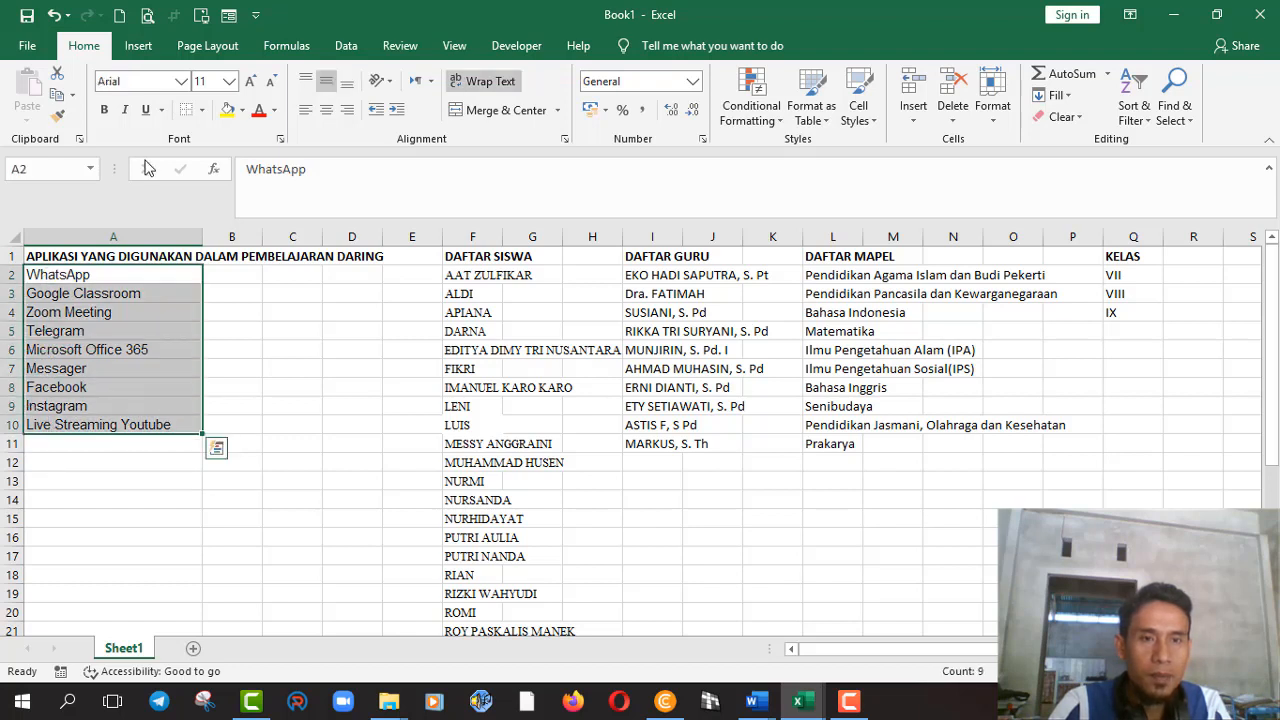
left_click(60, 104)
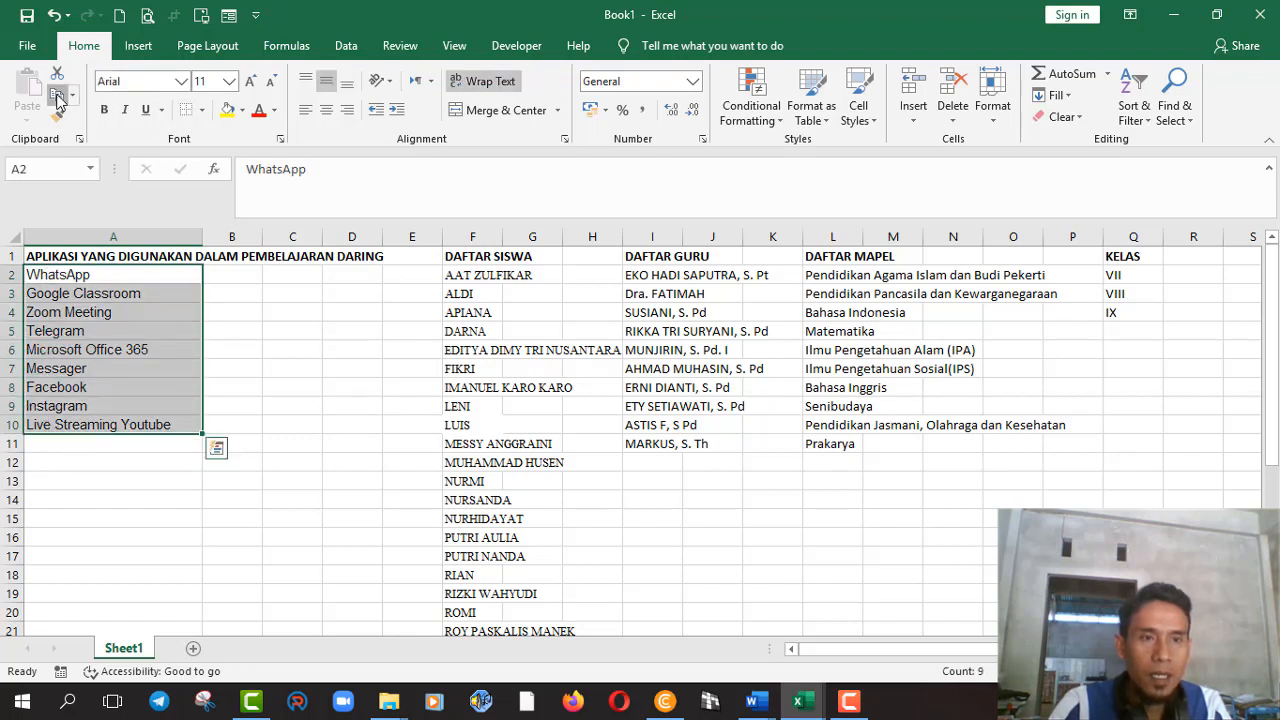
Return to the browser and reload the respondent view of the form to check the questions added so far.
left_click(677, 704)
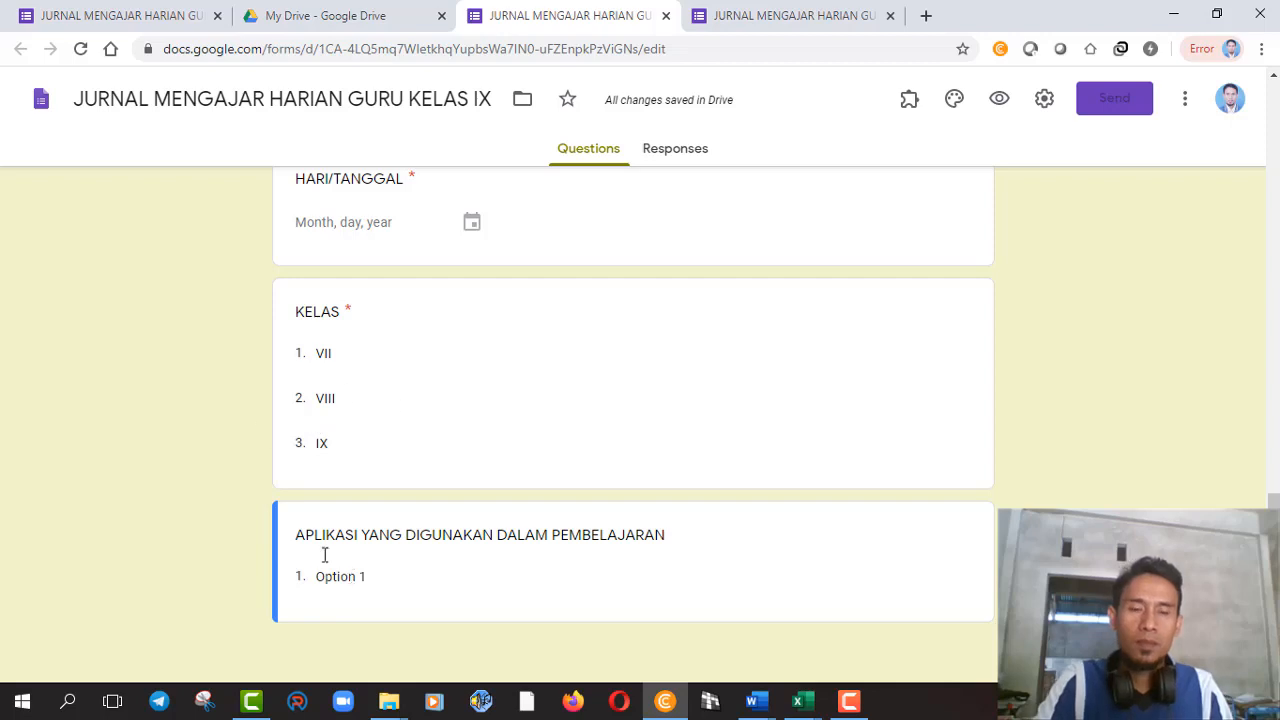
left_click(333, 397)
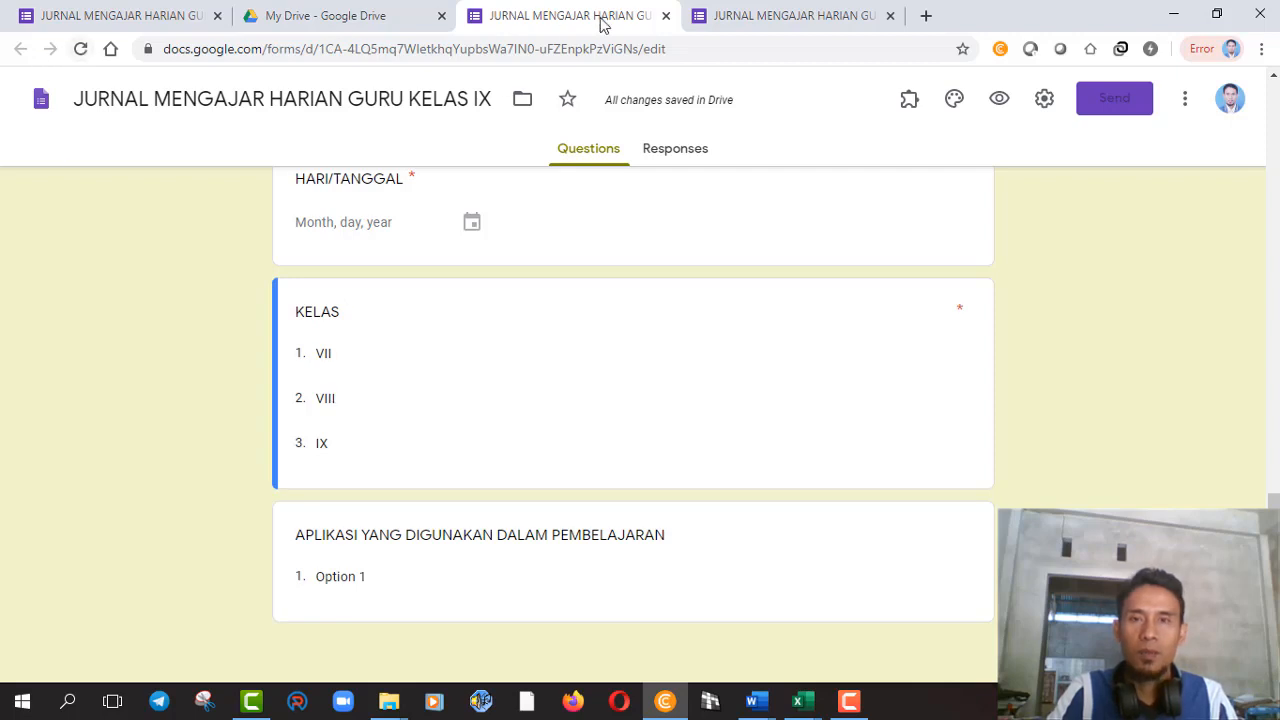
left_click(780, 16)
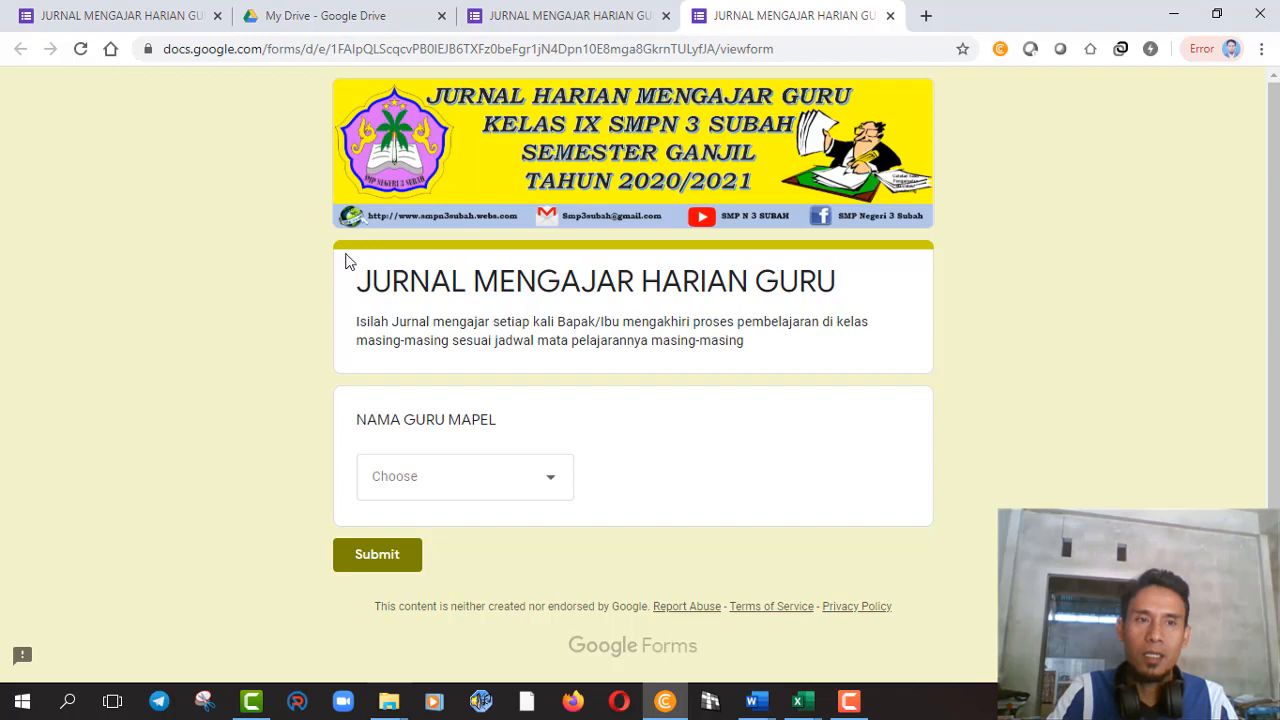
key("F5")
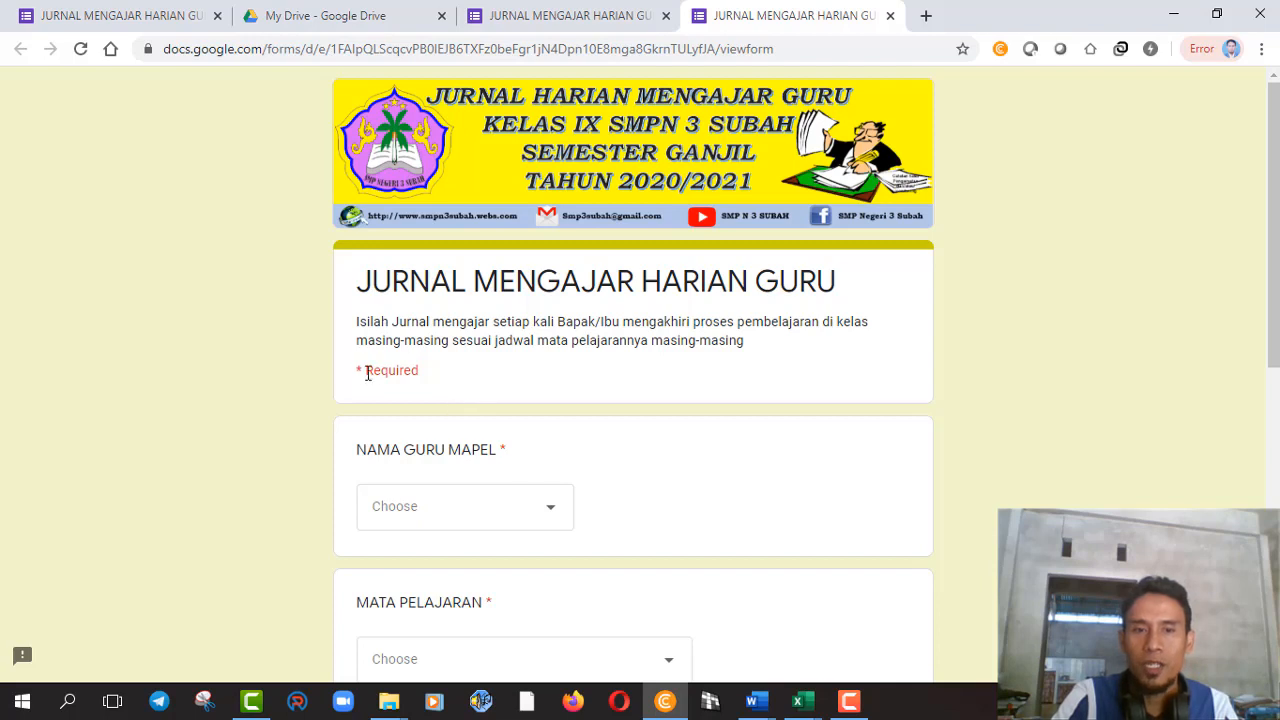
Check the required marker, the NAMA GURU MAPEL choices and the questions down to APLIKASI YANG DIGUNAKAN DALAM PEMBELAJARAN in the respondent view.
double_click(409, 374)
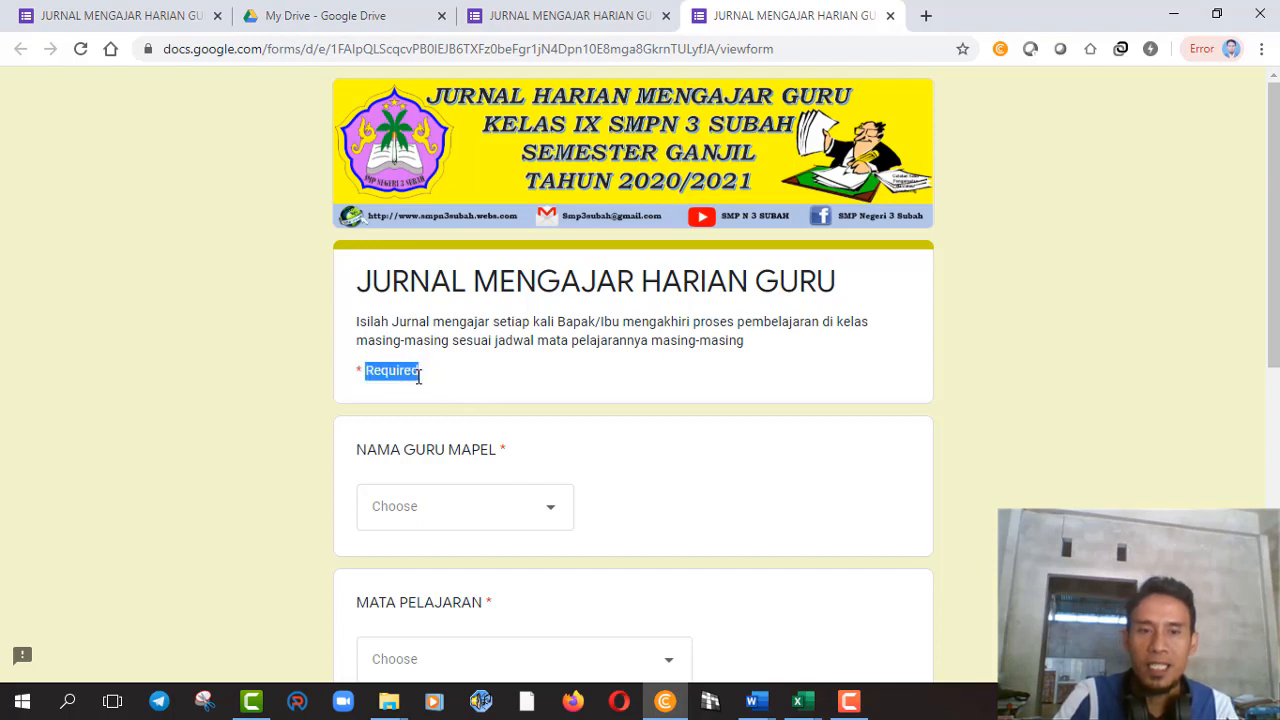
left_click(418, 375)
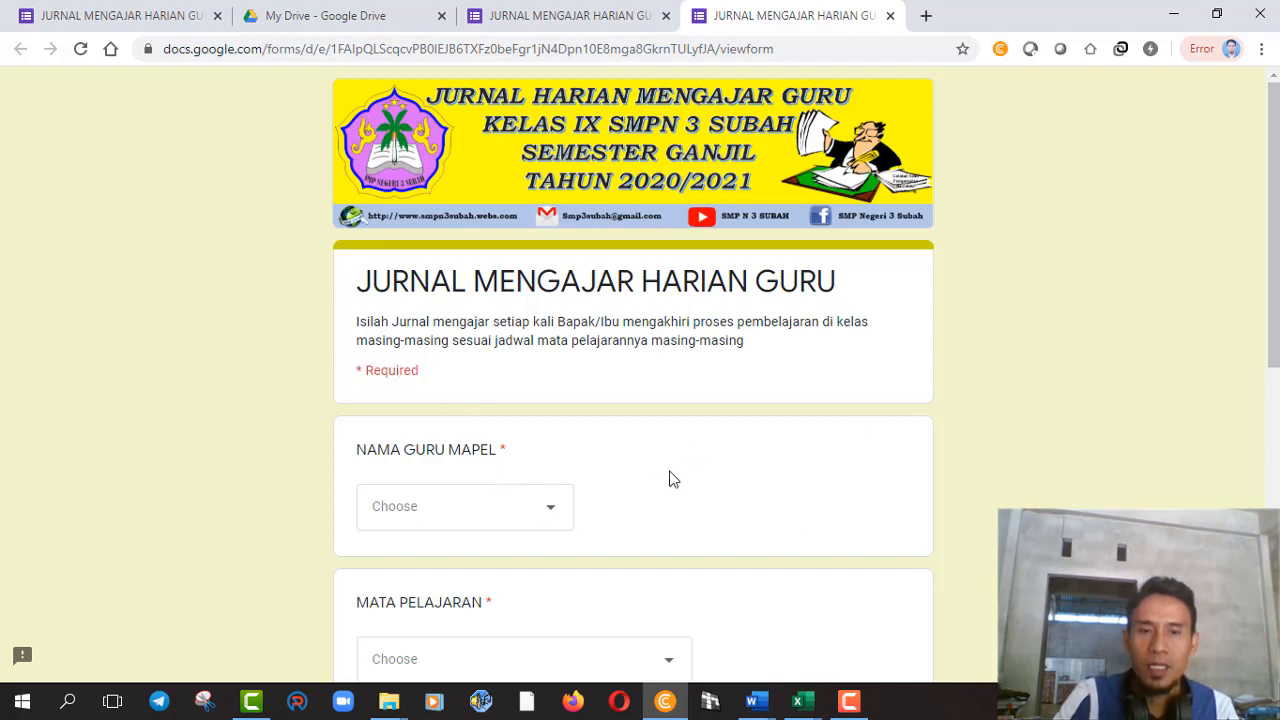
left_click(551, 514)
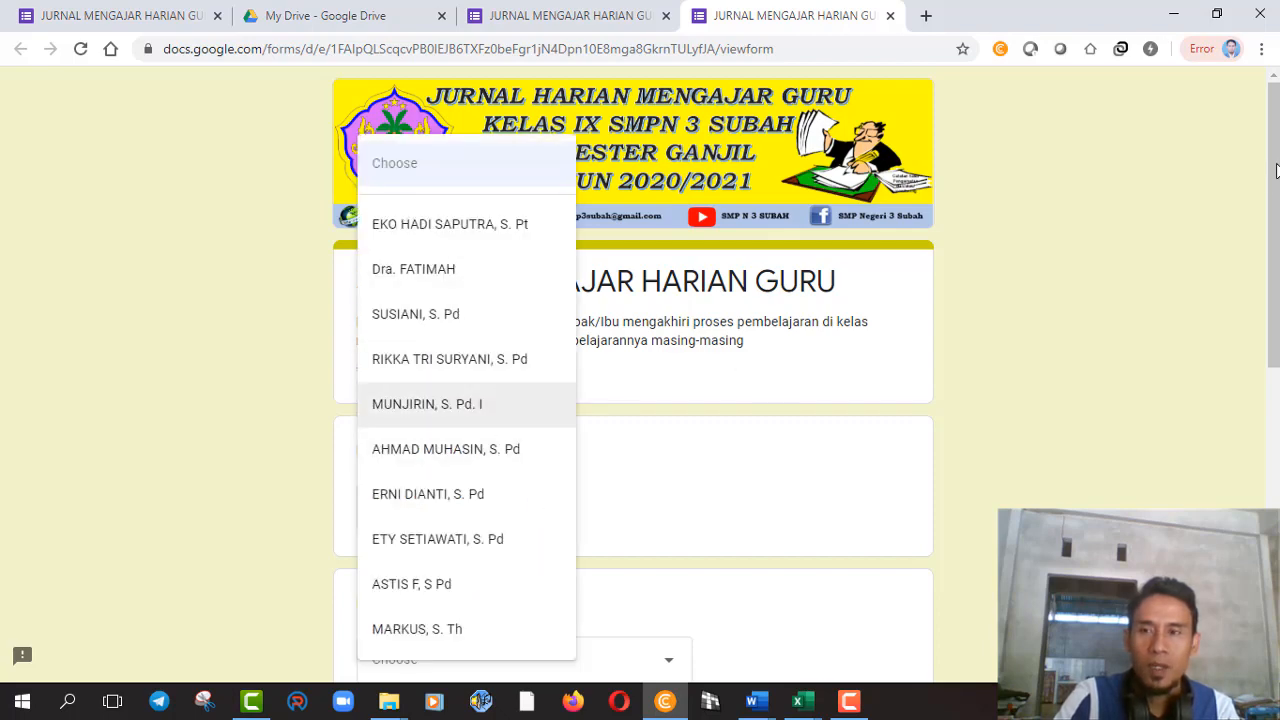
left_click(694, 500)
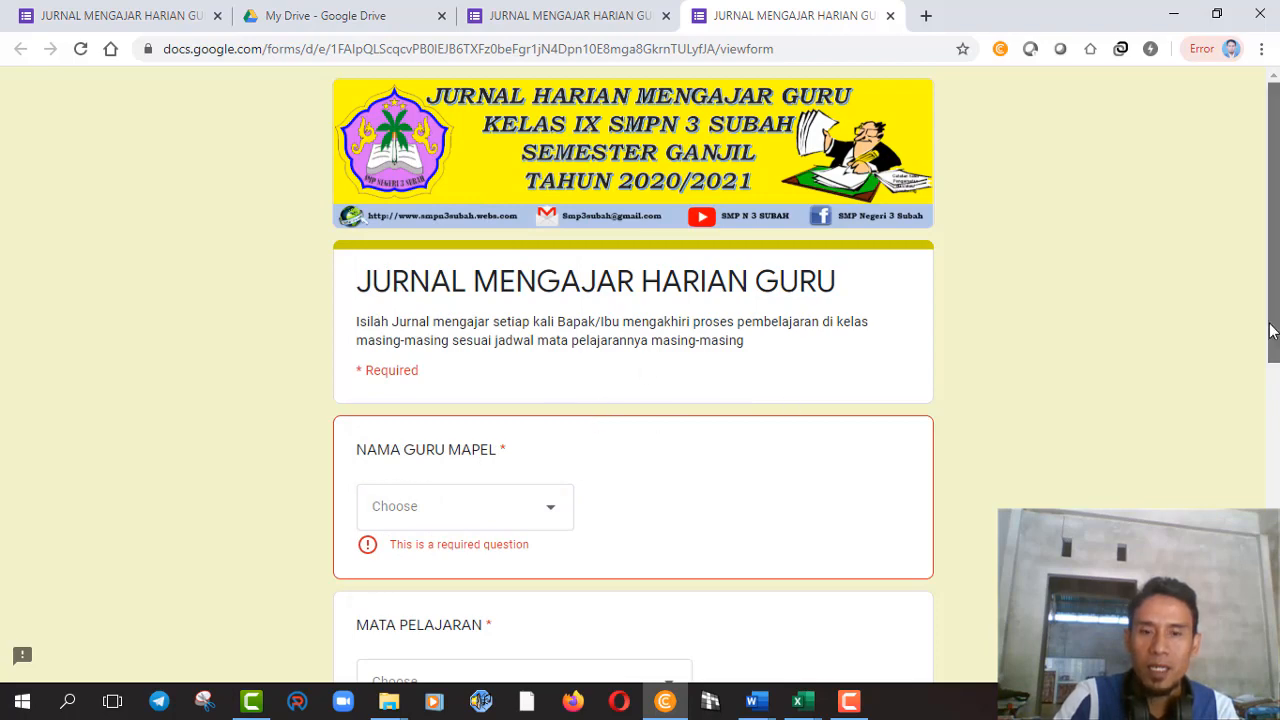
left_click_drag(1273, 333, 1276, 550)
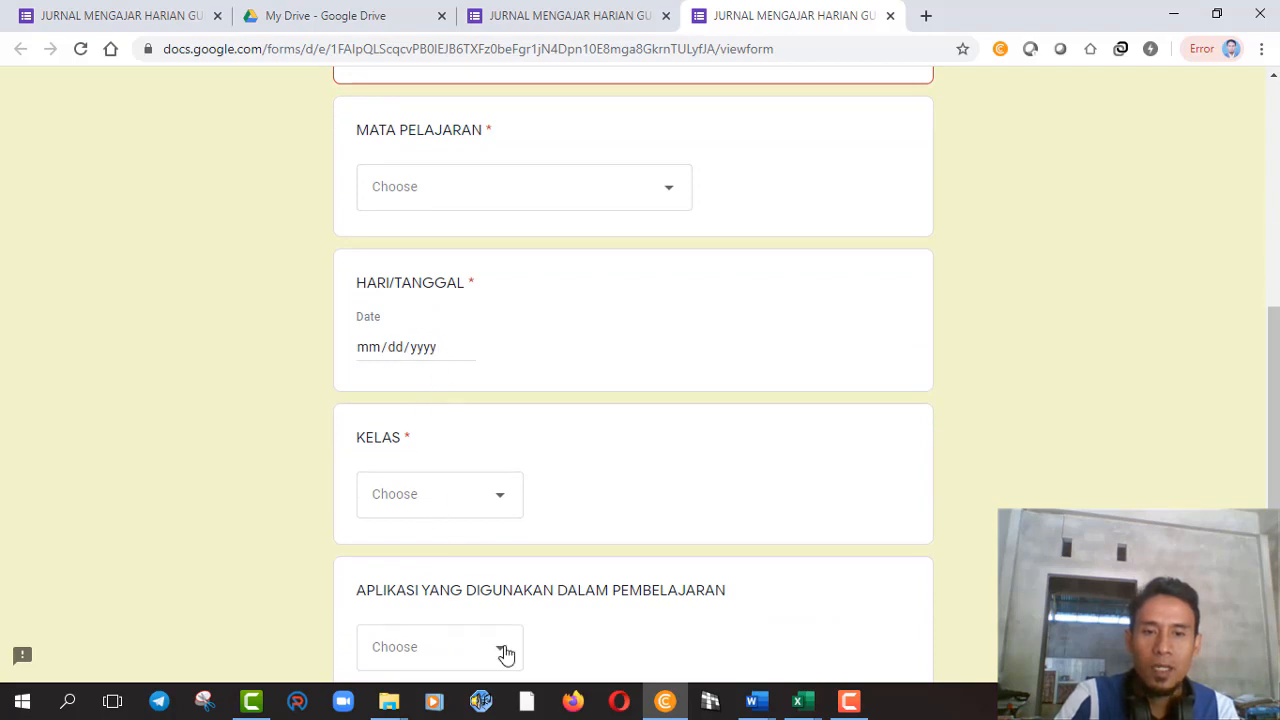
Return to the form editor and reload it at the APLIKASI YANG DIGUNAKAN DALAM PEMBELAJARAN question.
left_click(580, 12)
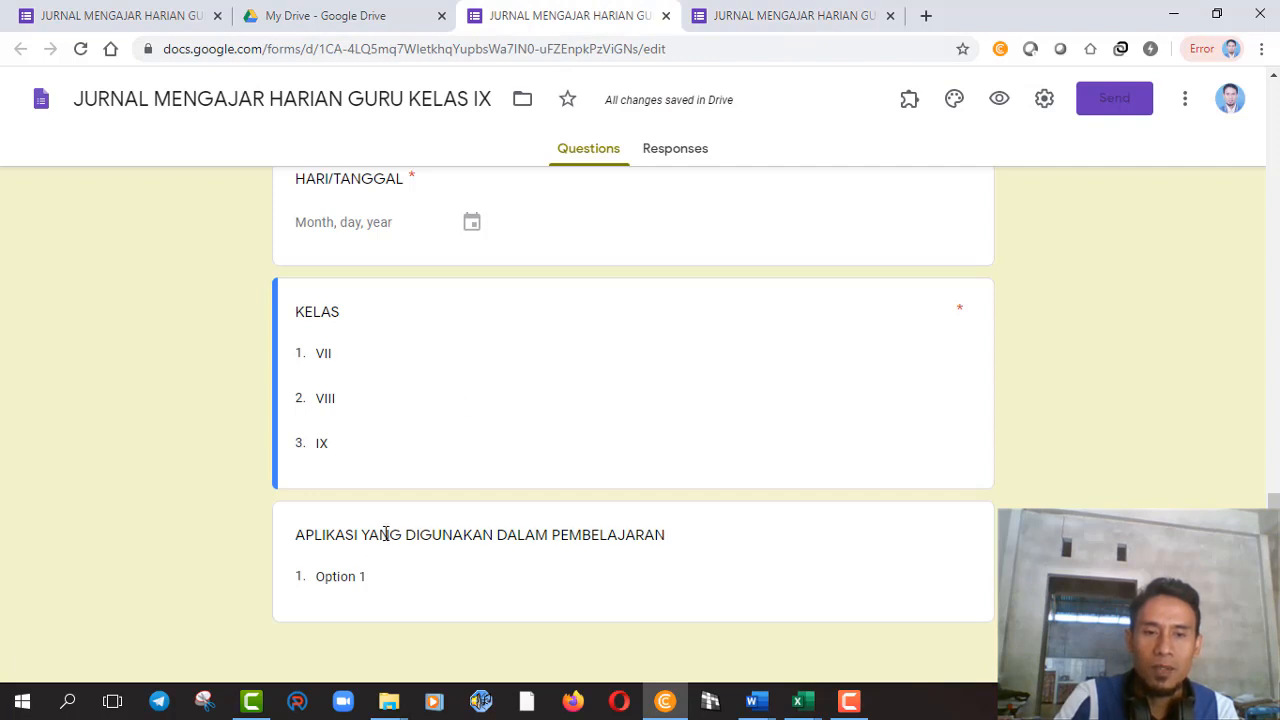
left_click(385, 534)
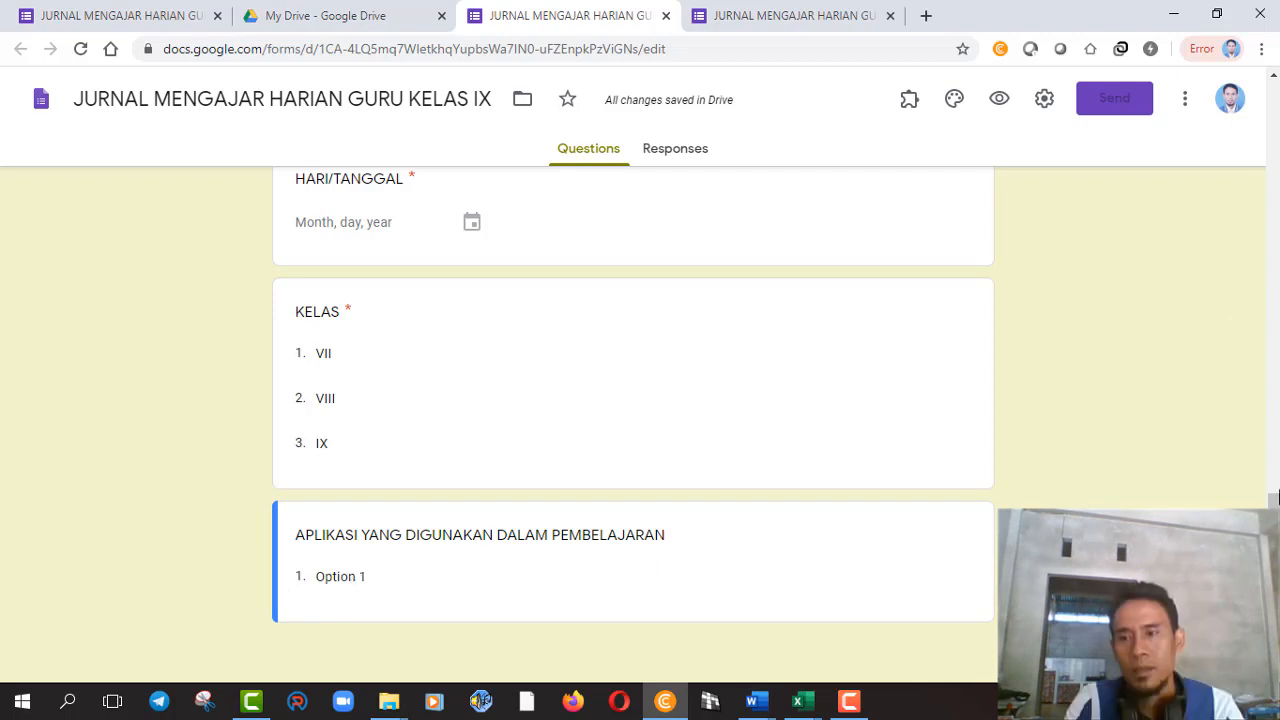
scroll(1263, 488, "up", 8)
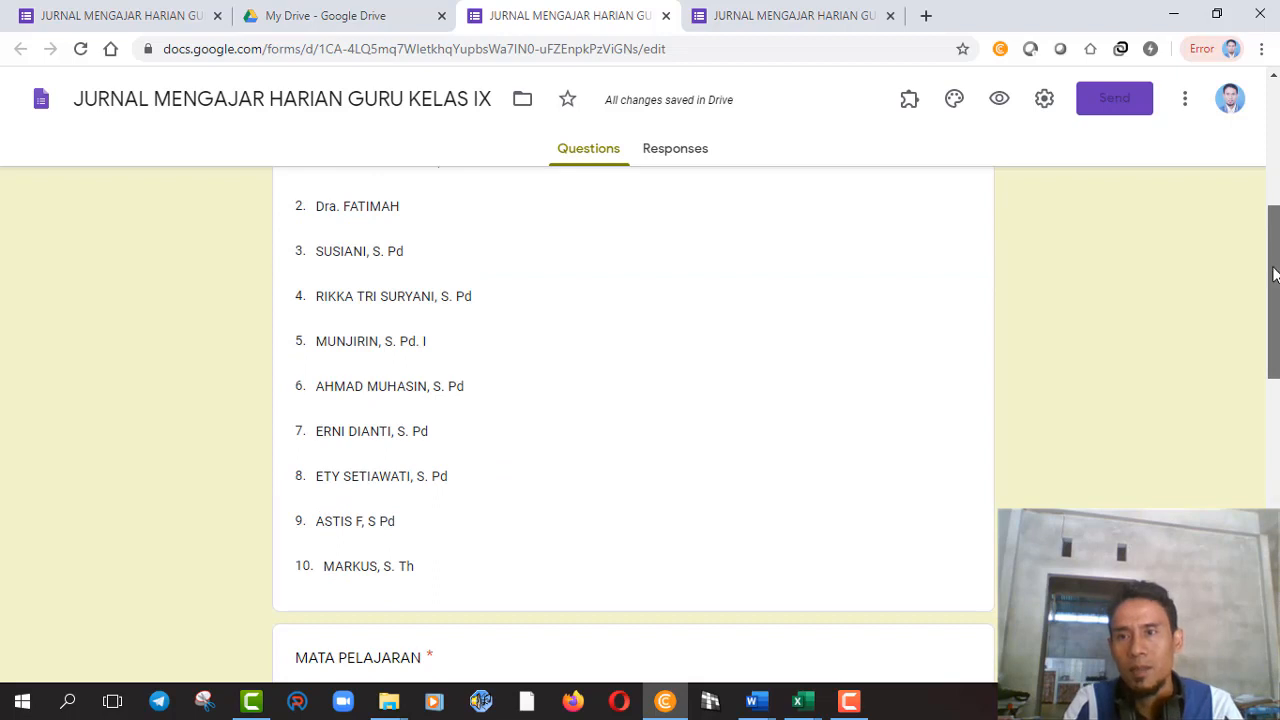
left_click_drag(1276, 390, 1275, 632)
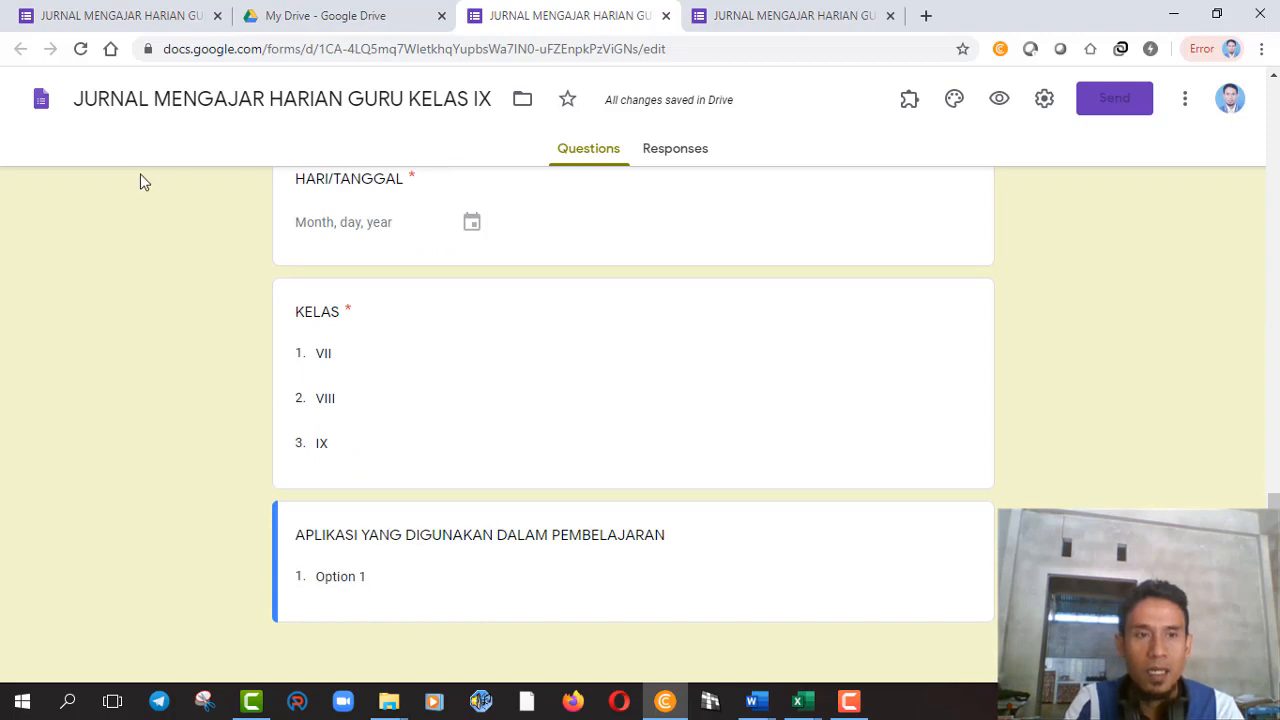
left_click(80, 49)
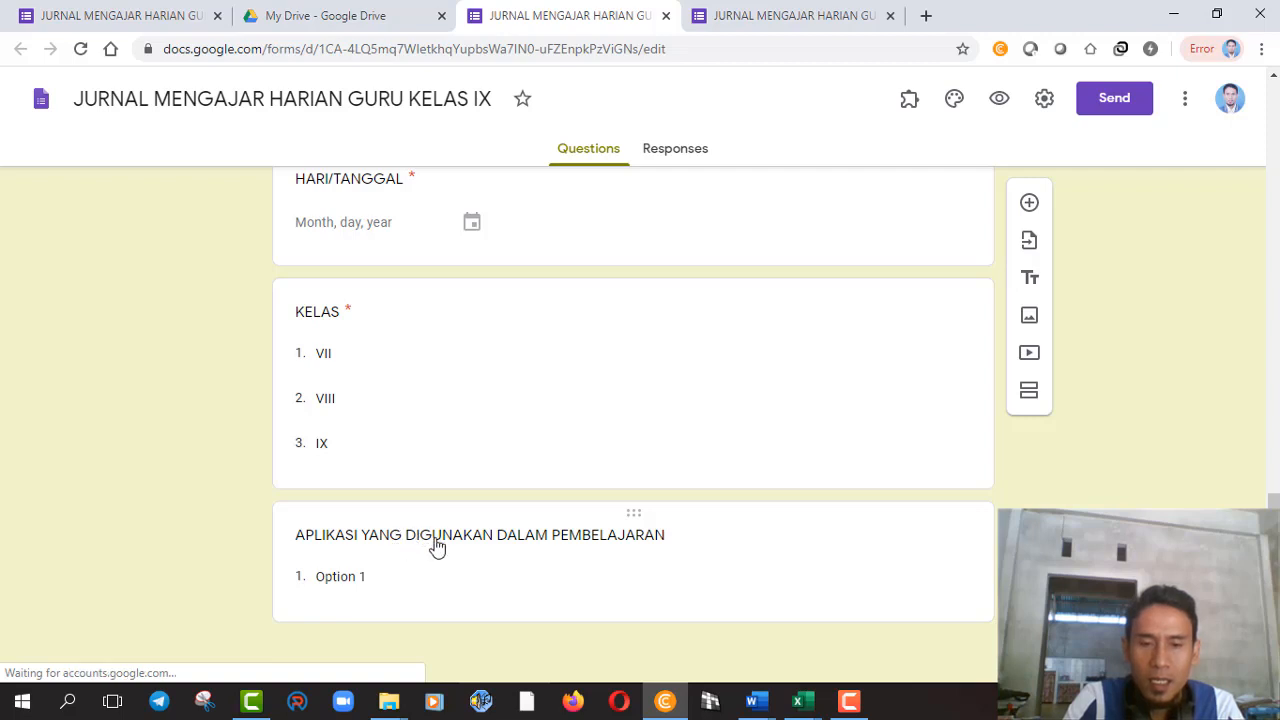
Make the APLIKASI YANG DIGUNAKAN DALAM PEMBELAJARAN question required.
left_click(321, 590)
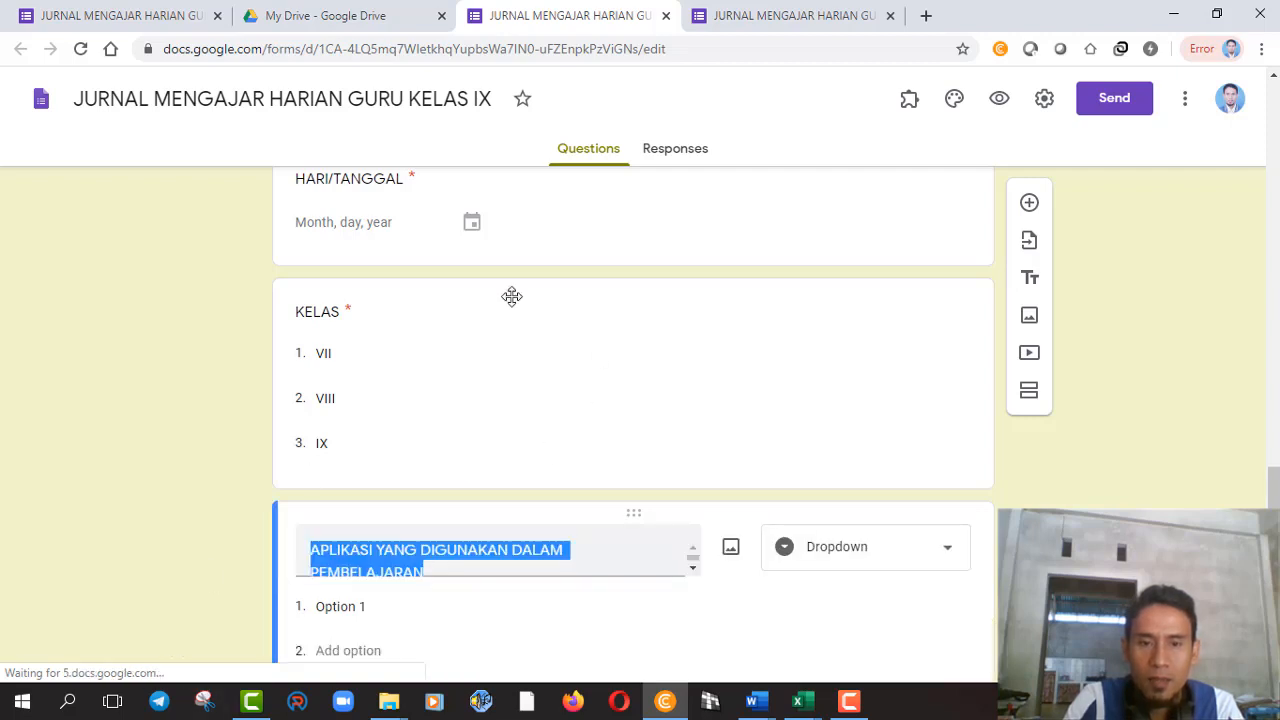
left_click(428, 557)
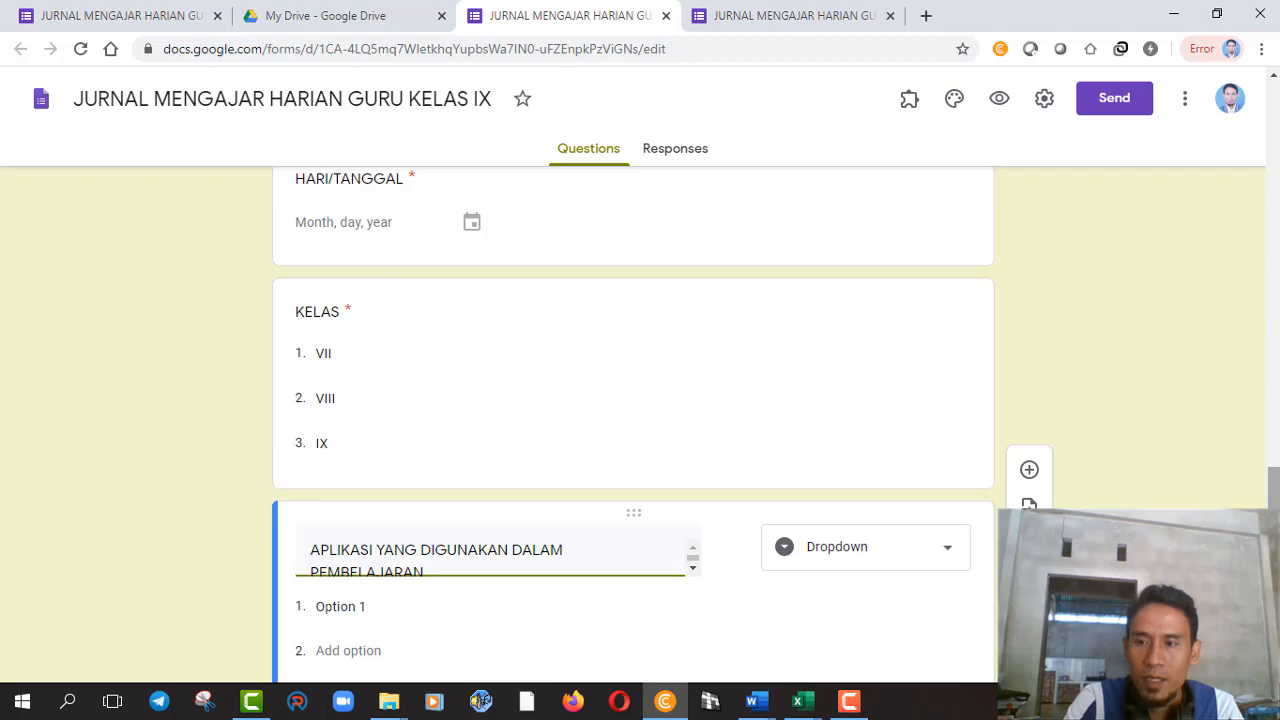
left_click_drag(1274, 548, 1274, 588)
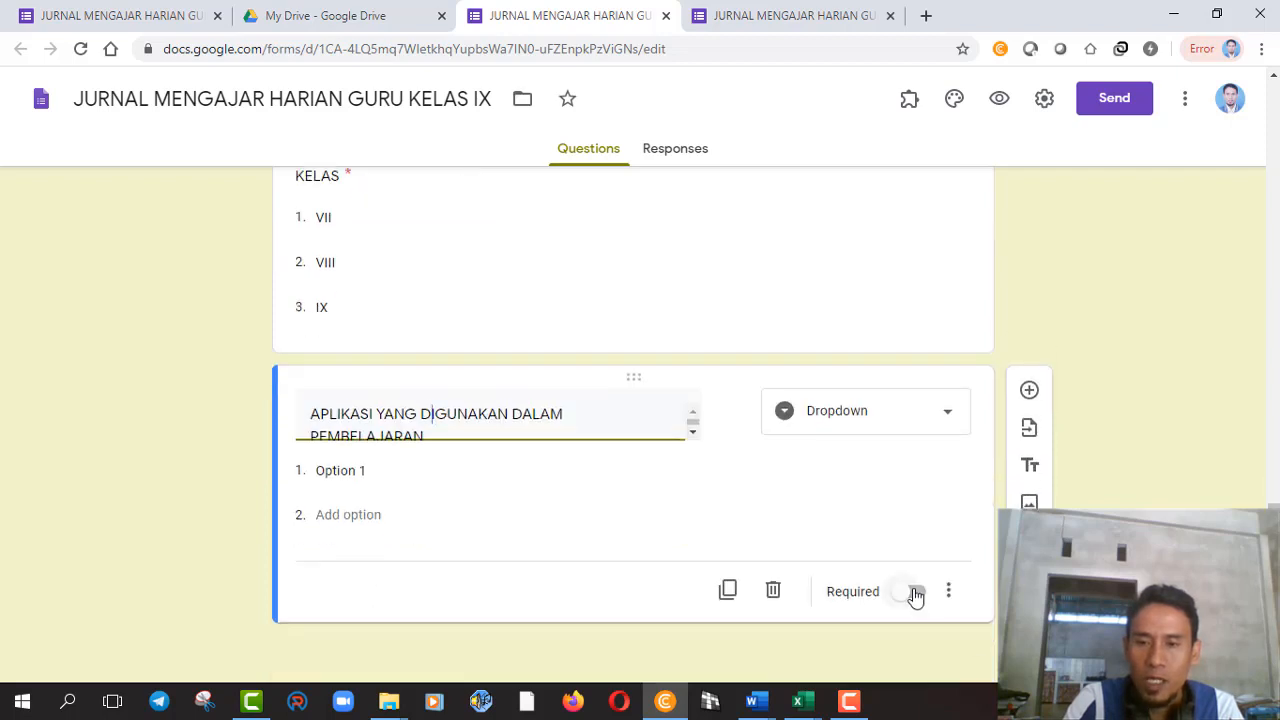
left_click(916, 592)
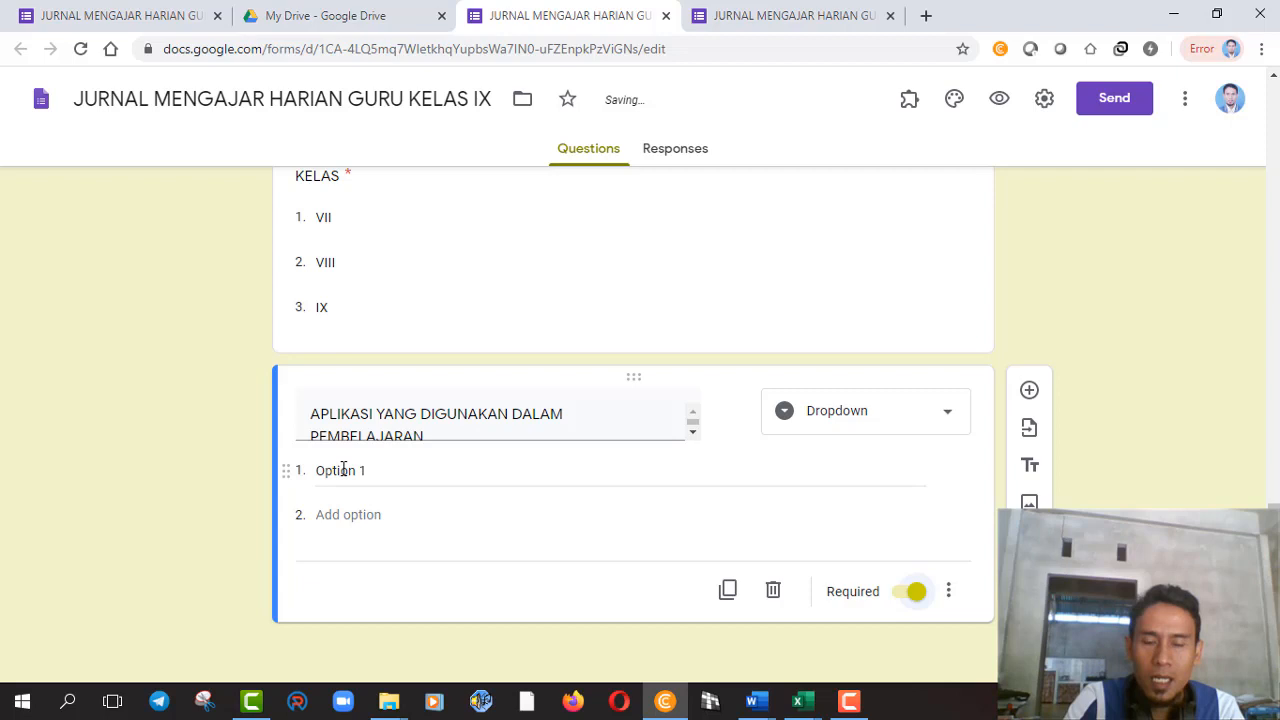
Fill the question's dropdown options with the copied application list from WhatsApp to Live Streaming Youtube and check the entries.
left_click(343, 470)
key("ctrl+v")
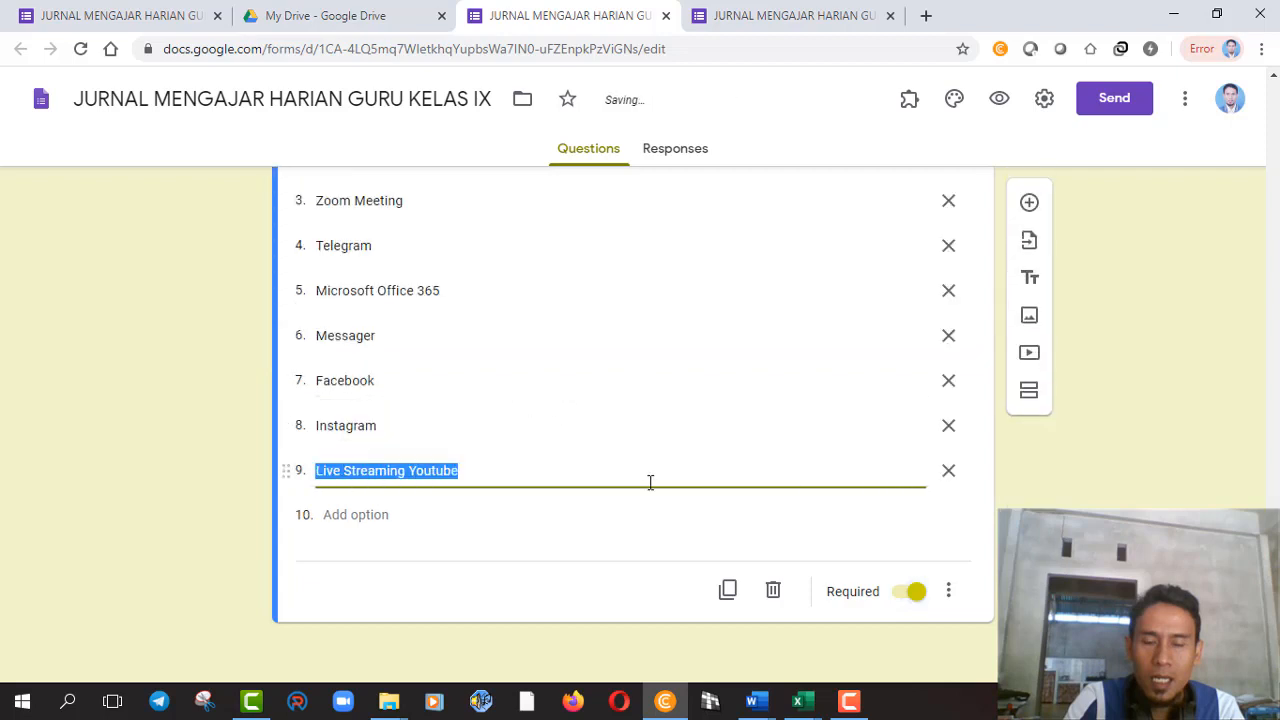
scroll(1276, 508, "up", 3)
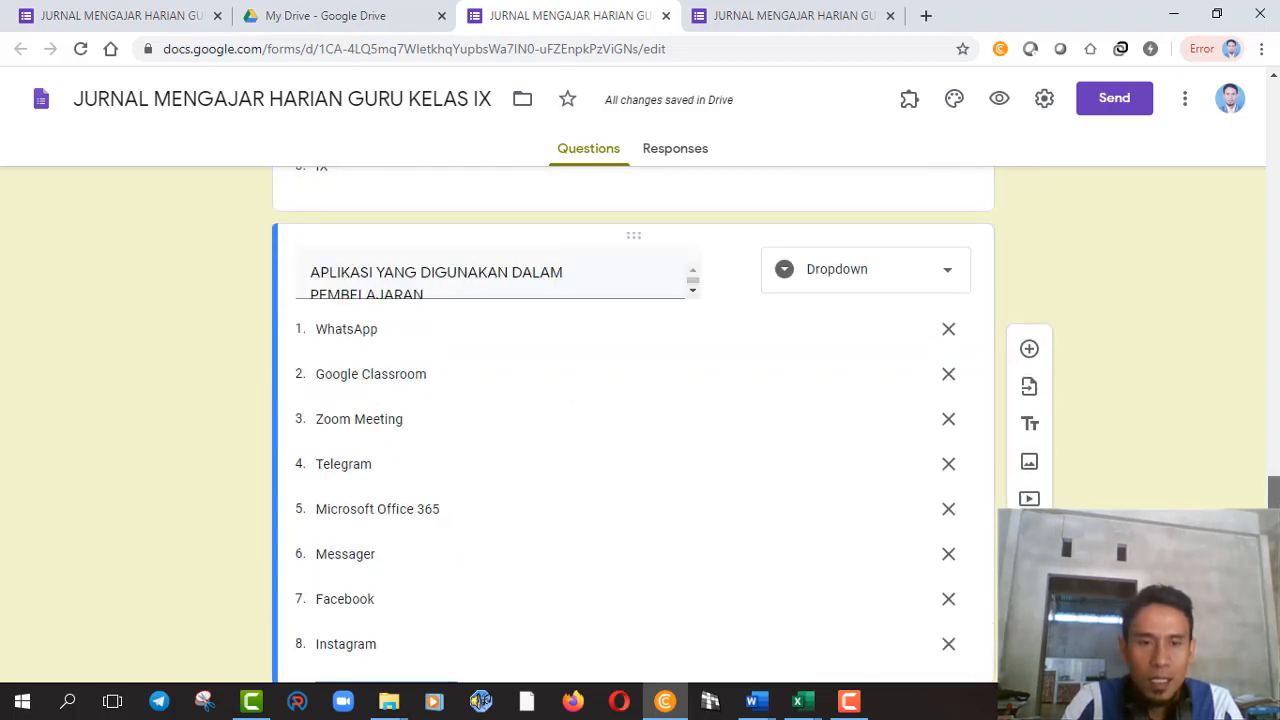
scroll(1276, 508, "down", 5)
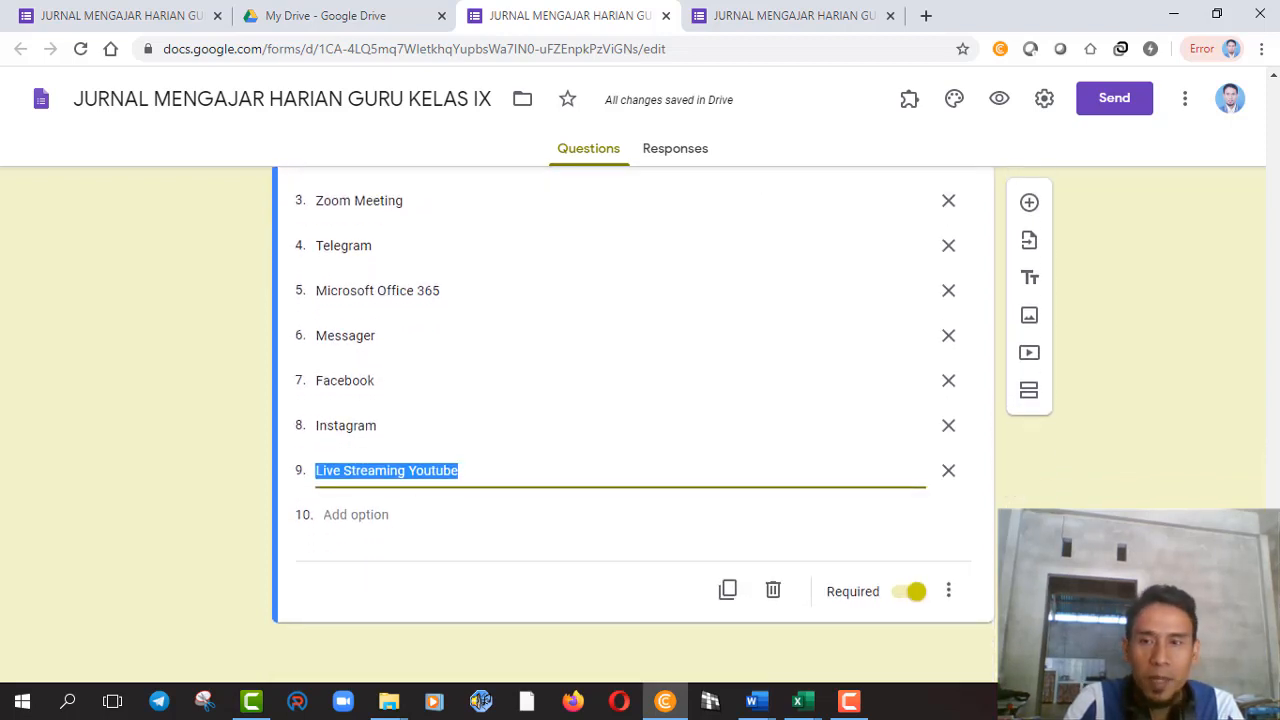
scroll(633, 420, "up", 3)
scroll(633, 420, "down", 2)
scroll(633, 420, "up", 1)
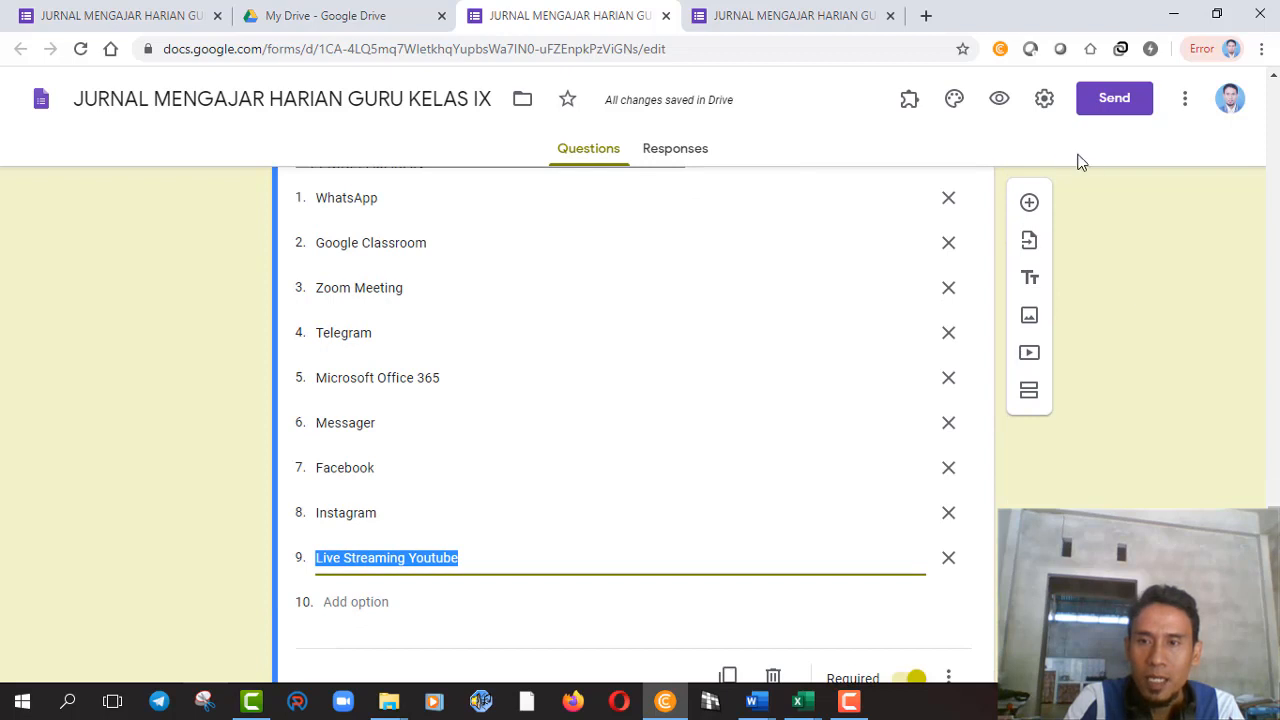
Add a new question titled "MATERI YANG DISAMPAIKAN" below the application question.
left_click(1029, 202)
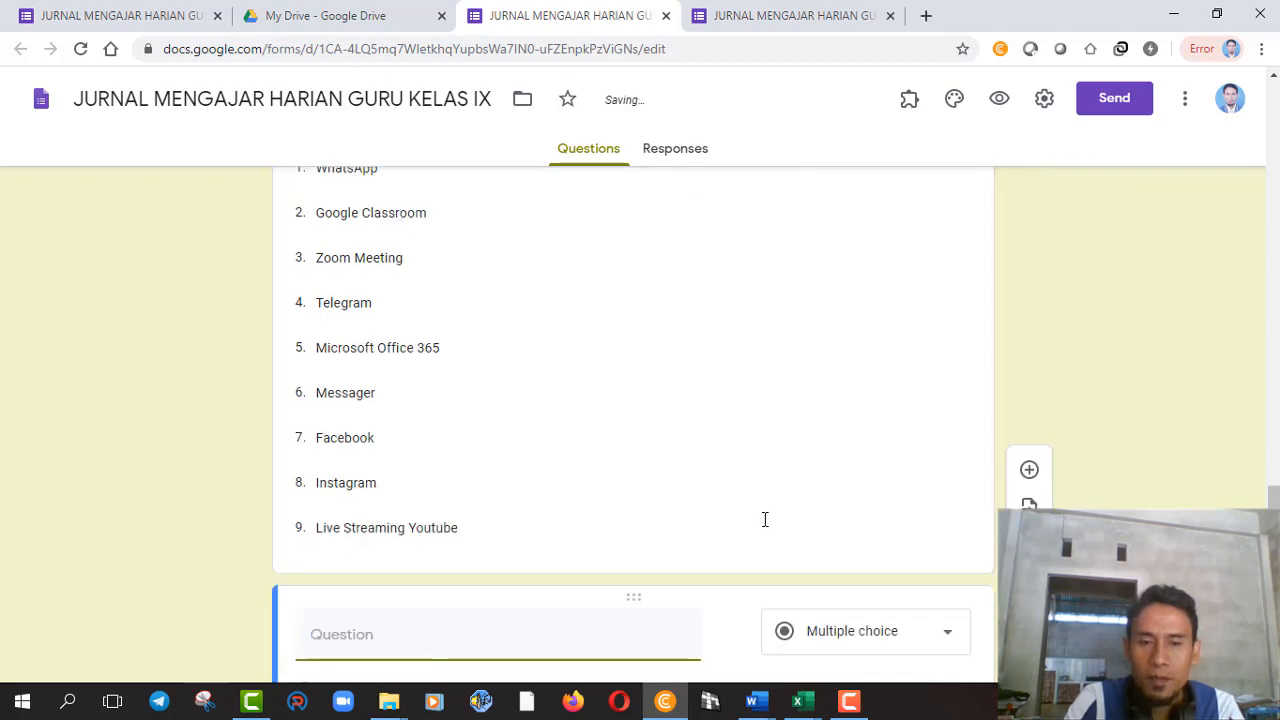
left_click(383, 640)
type("ma")
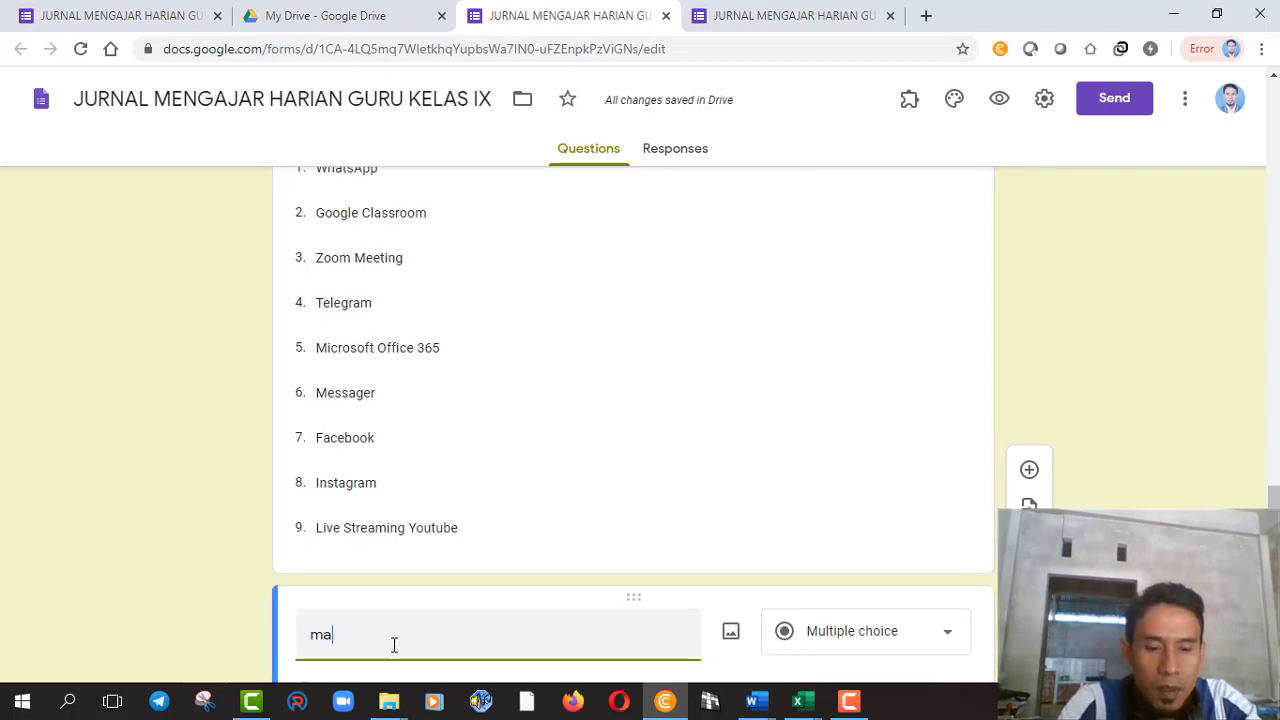
type("teri")
key("BackSpace")
key("BackSpace")
key("BackSpace")
key("BackSpace")
key("BackSpace")
key("BackSpace")
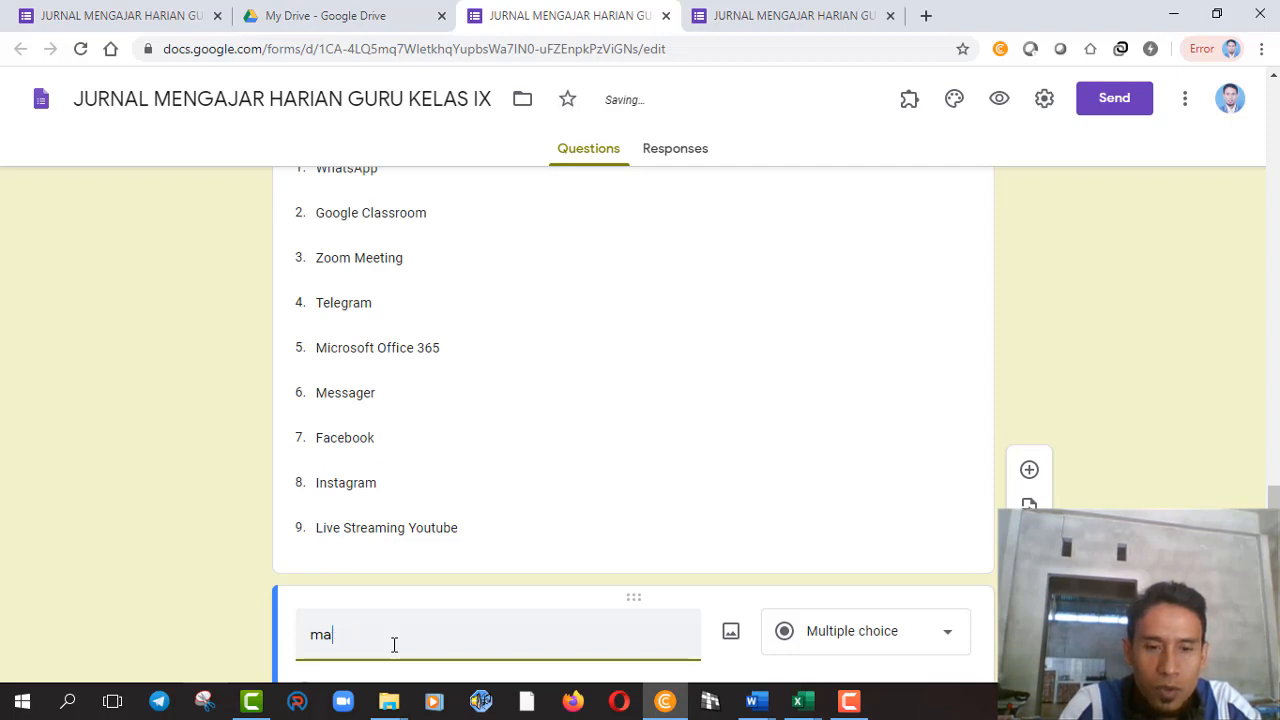
type("MATERI")
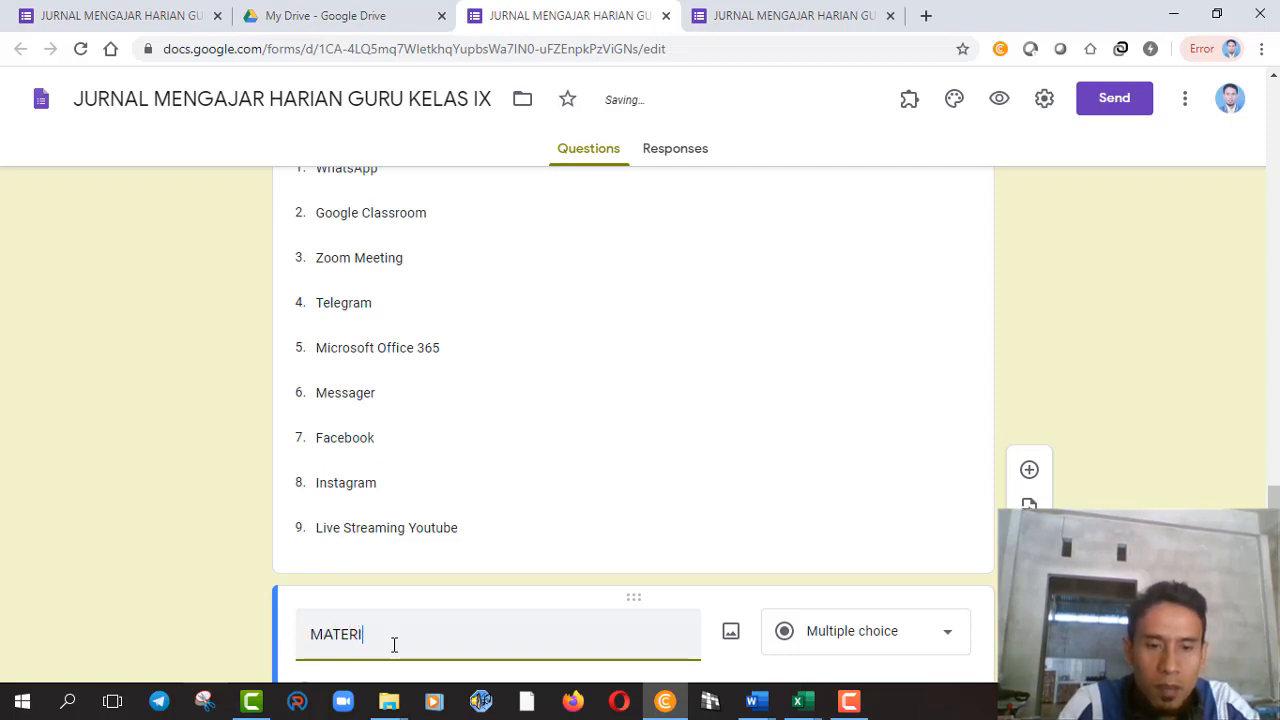
type(" YANG DISAMPAIKAN")
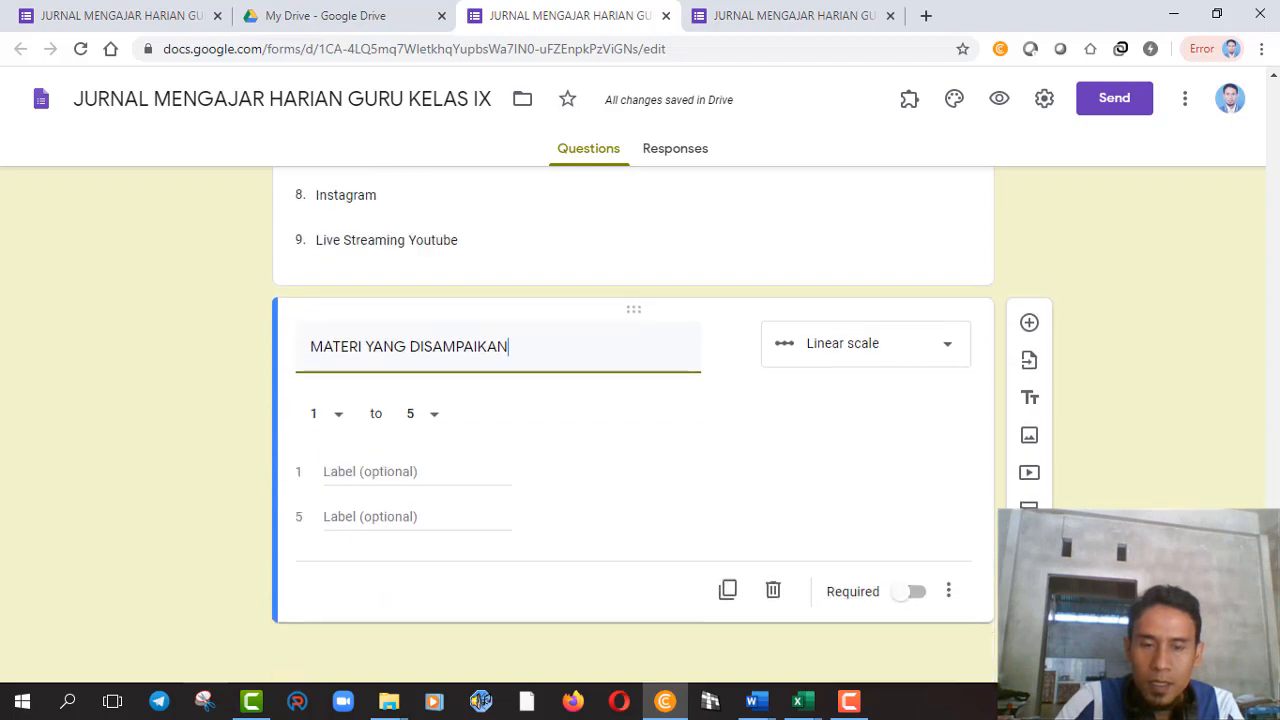
Set the MATERI YANG DISAMPAIKAN question to the Paragraph type and make it required.
left_click(875, 363)
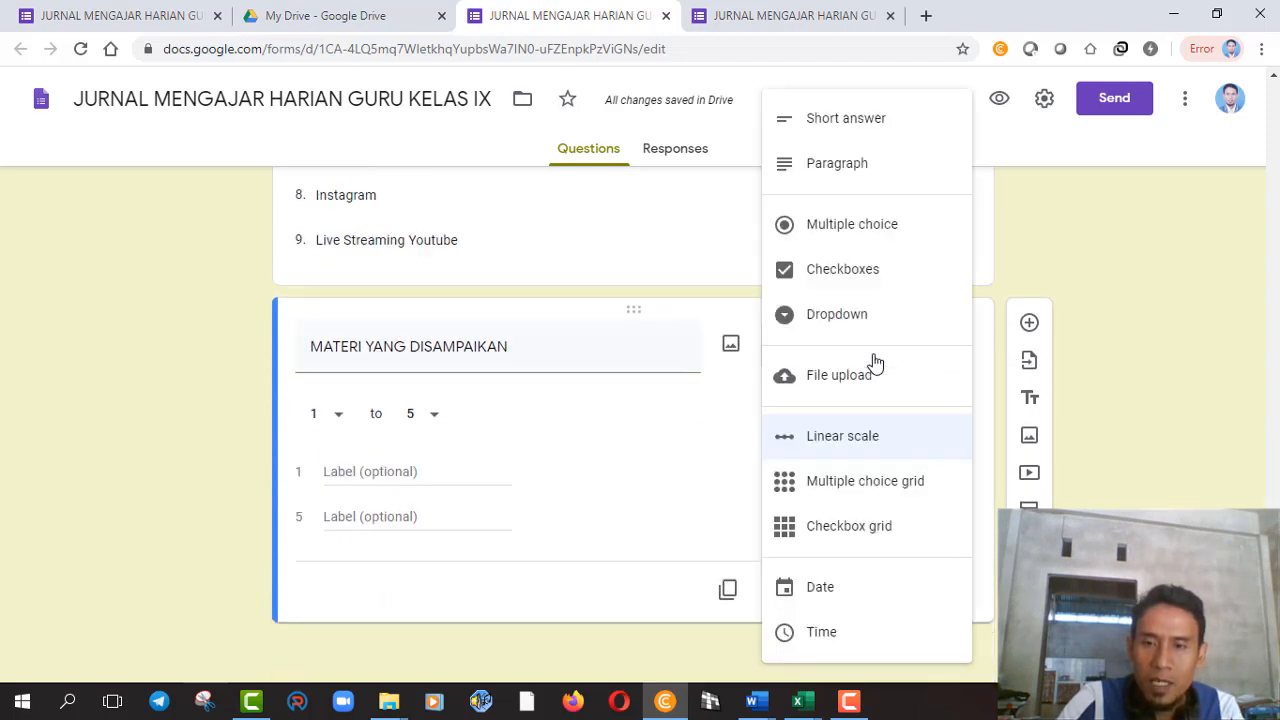
left_click(848, 166)
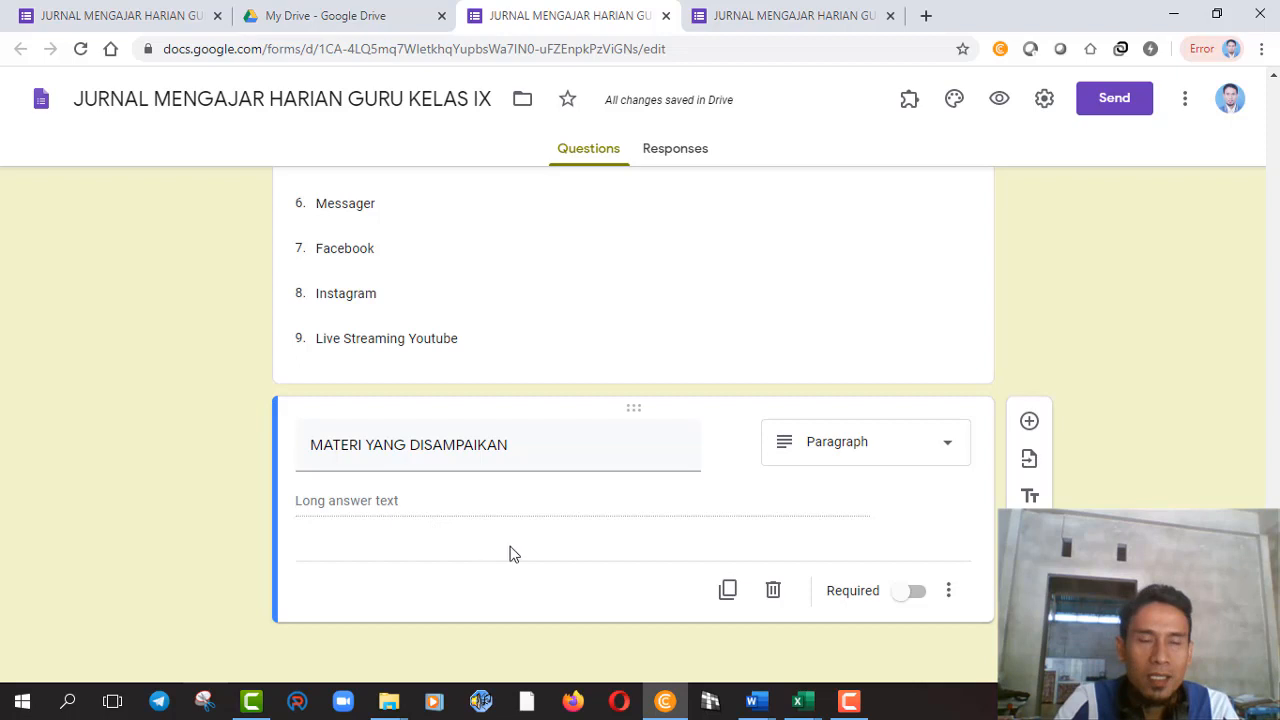
left_click(917, 594)
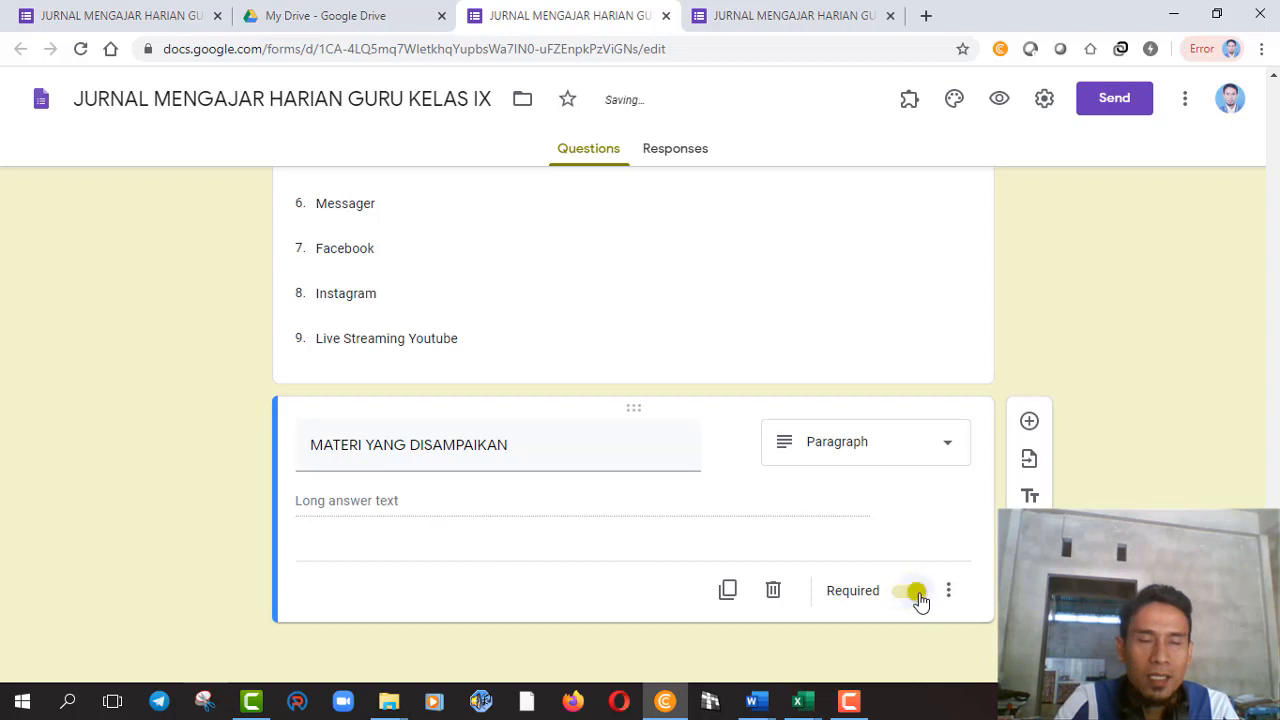
triple_click(509, 440)
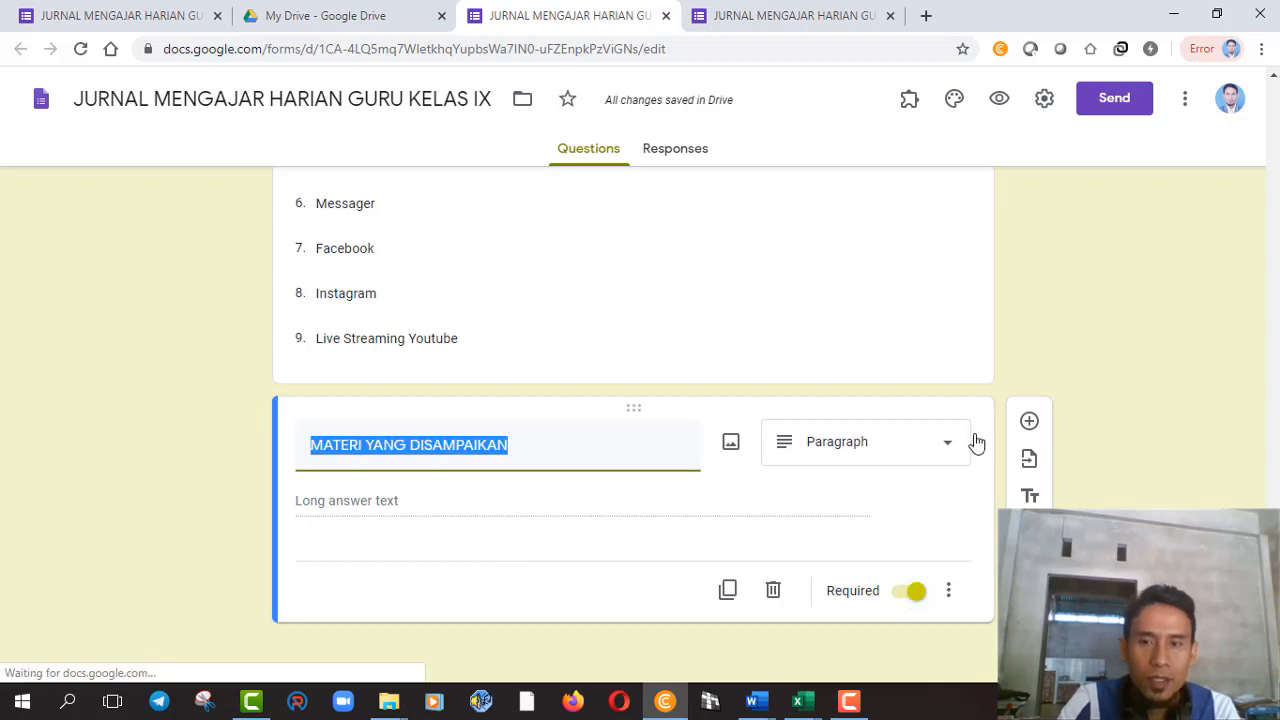
Add a new question titled "KEHADIRAN SISWA" below MATERI YANG DISAMPAIKAN.
left_click(1035, 430)
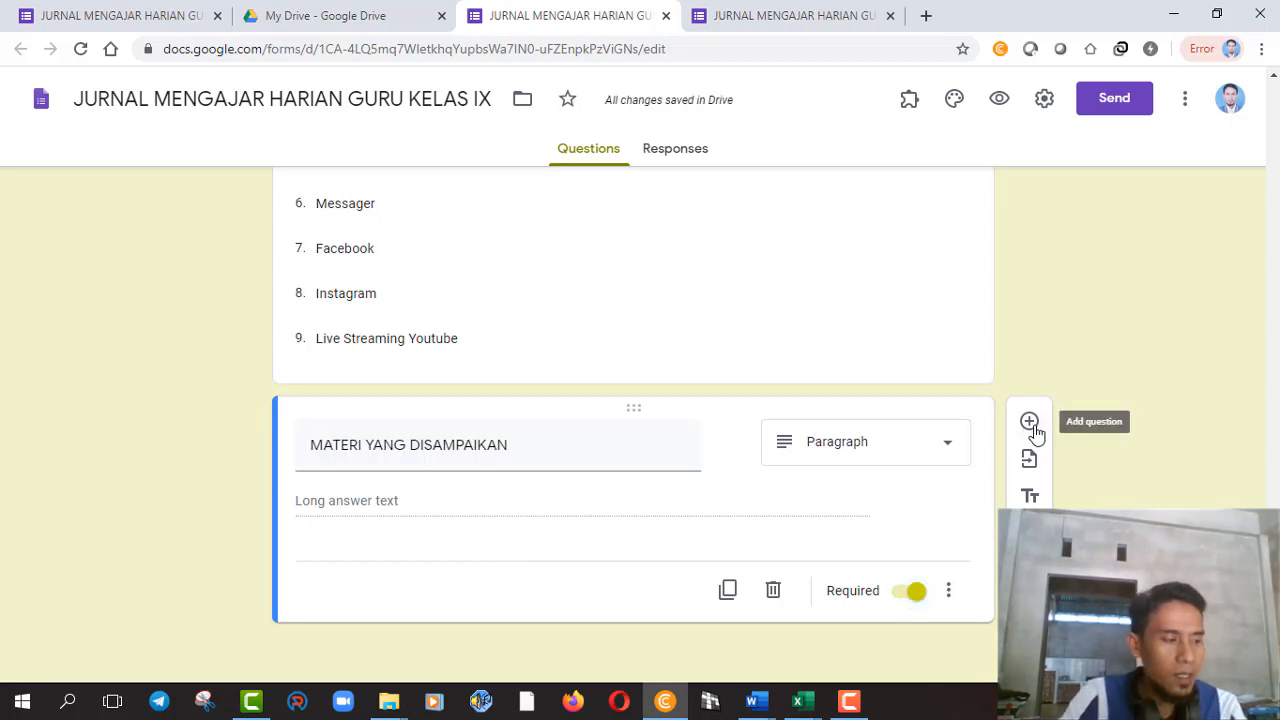
left_click(1031, 424)
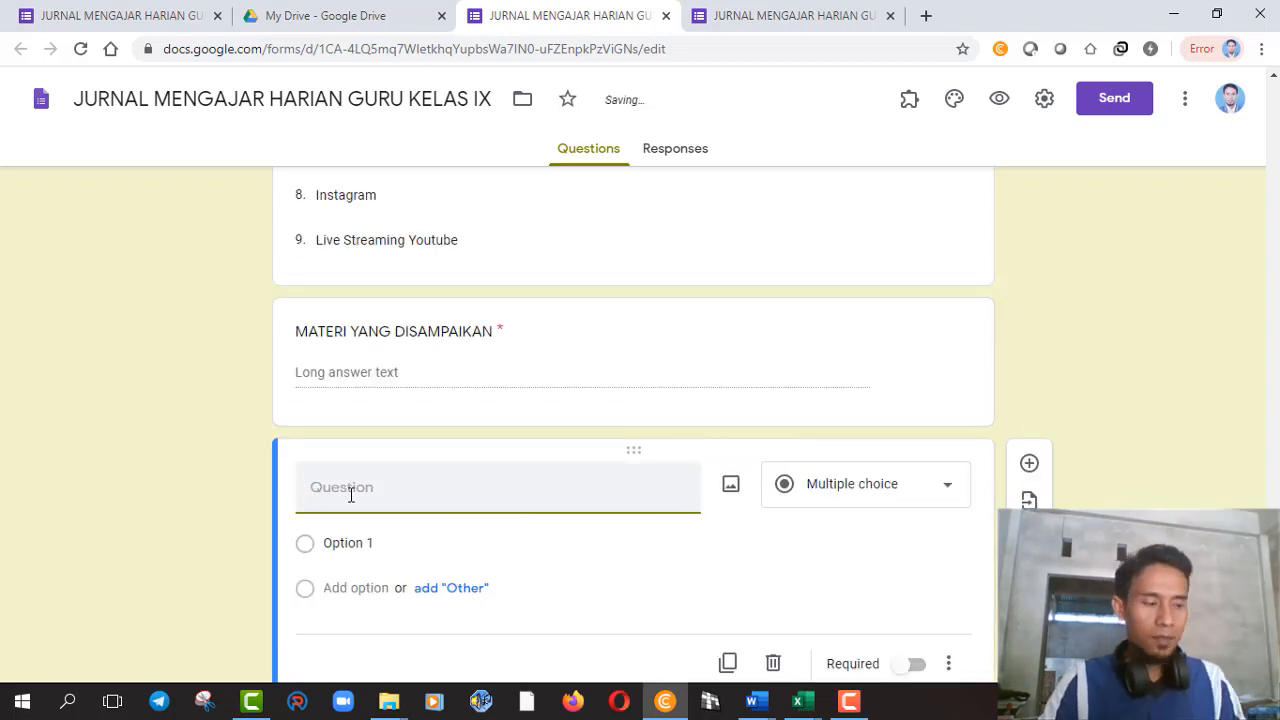
type("KEHADI")
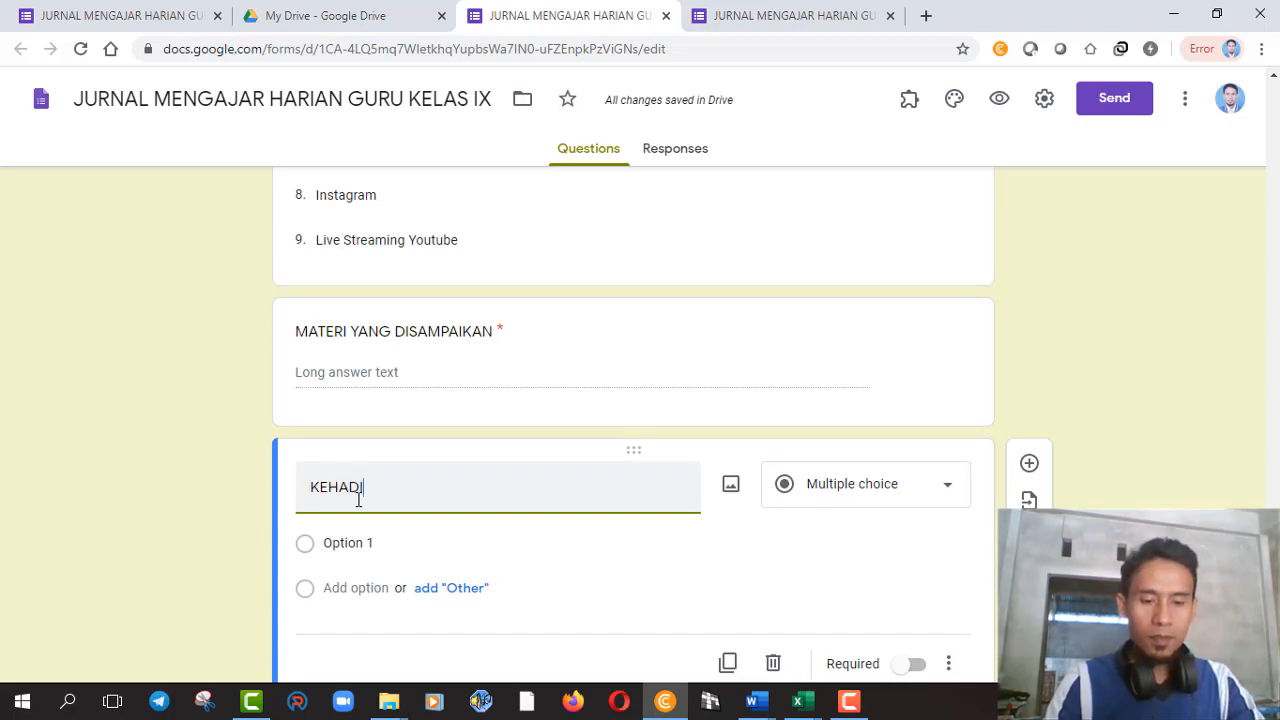
type("RAN SISWA")
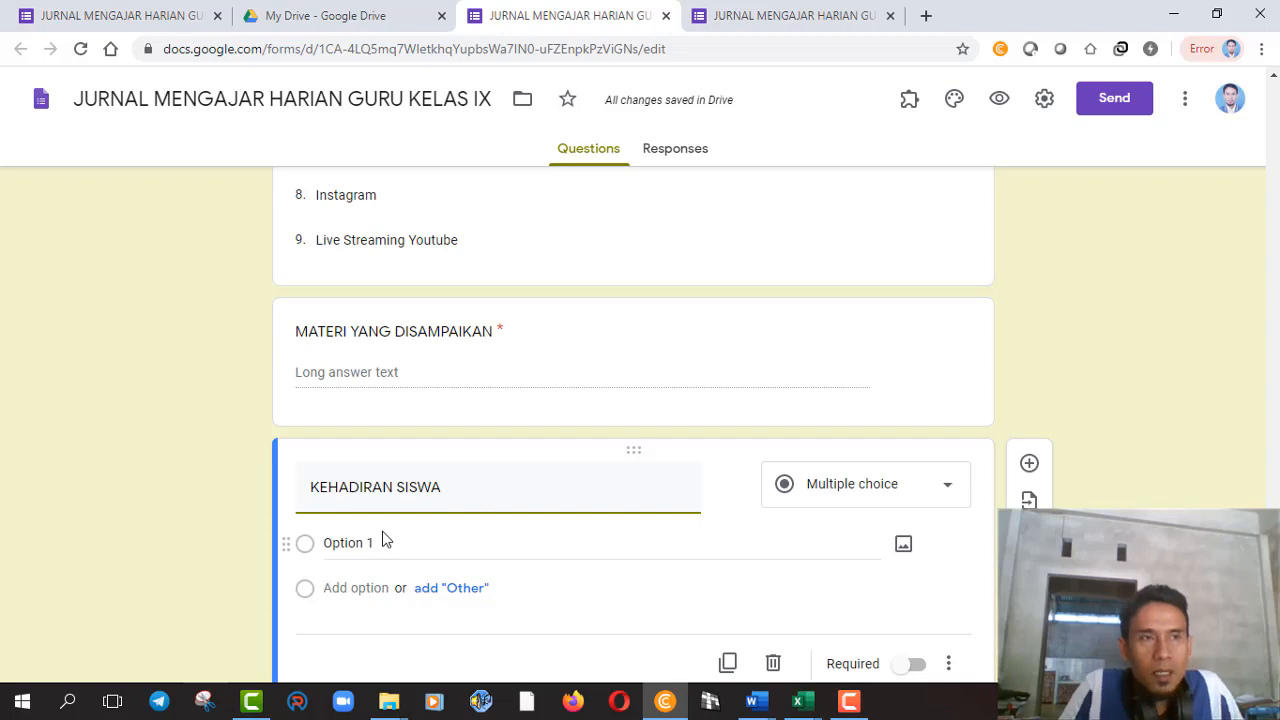
Change the new question's title to "ABSENSI SISWA".
double_click(345, 490)
type("A")
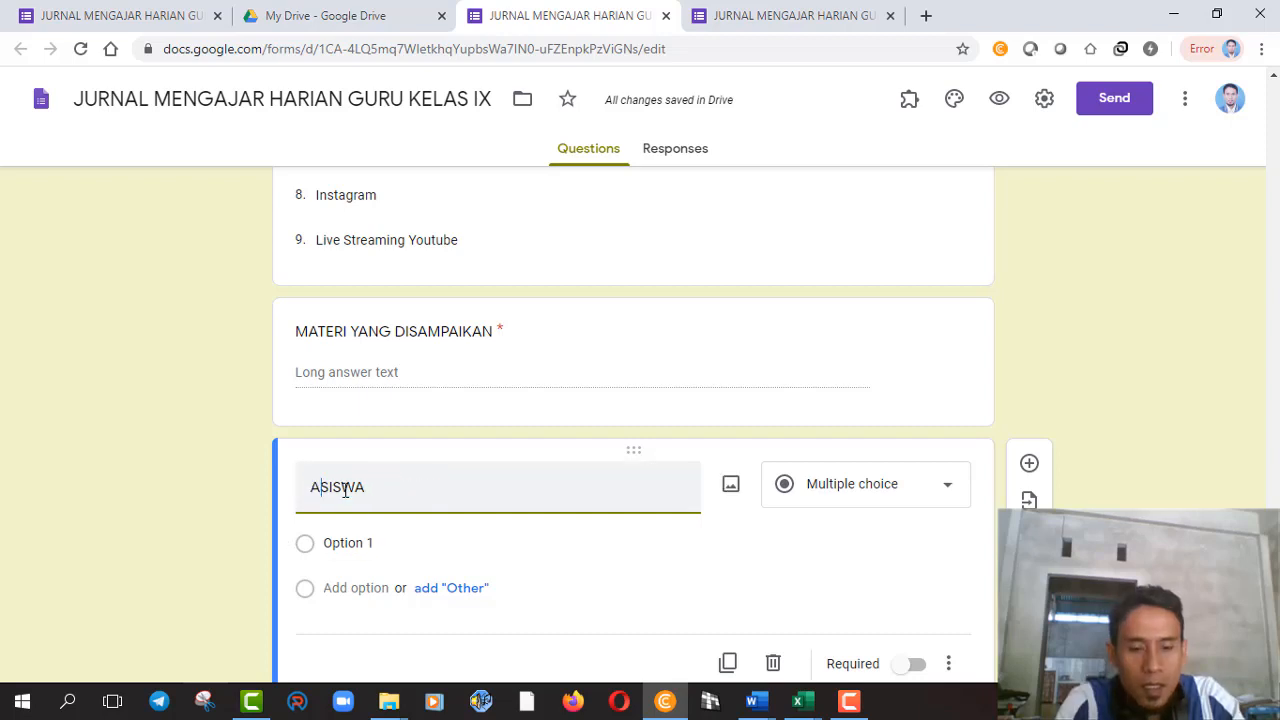
type("BSENSI")
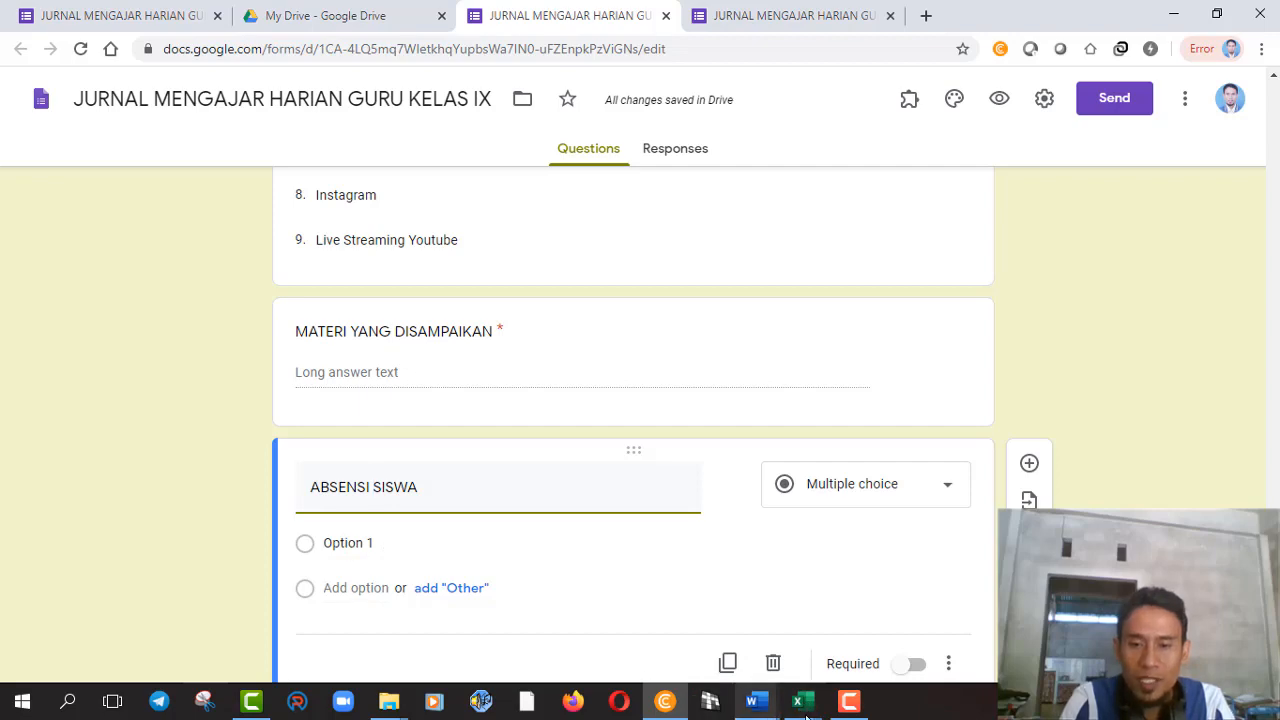
Switch to the Book1 workbook in Excel and move the student list F2:F31 down one row to start at F3.
mouse_move(806, 712)
left_click(908, 636)
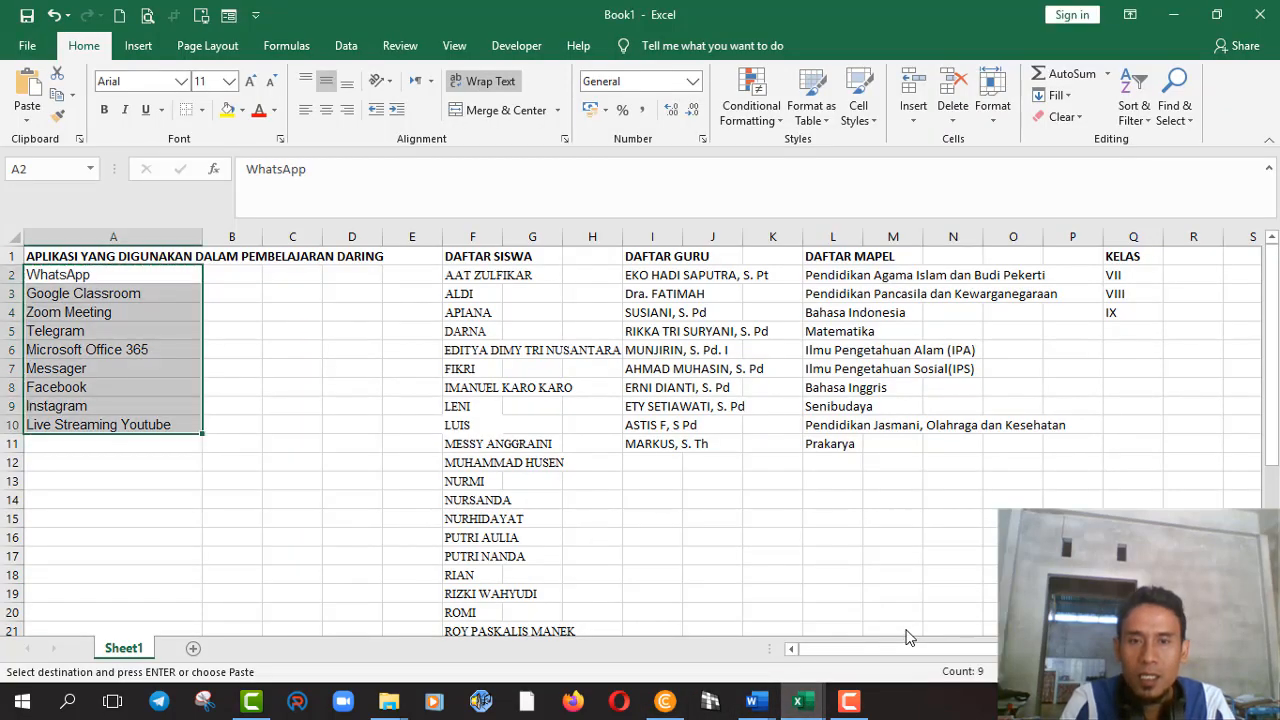
left_click(453, 275)
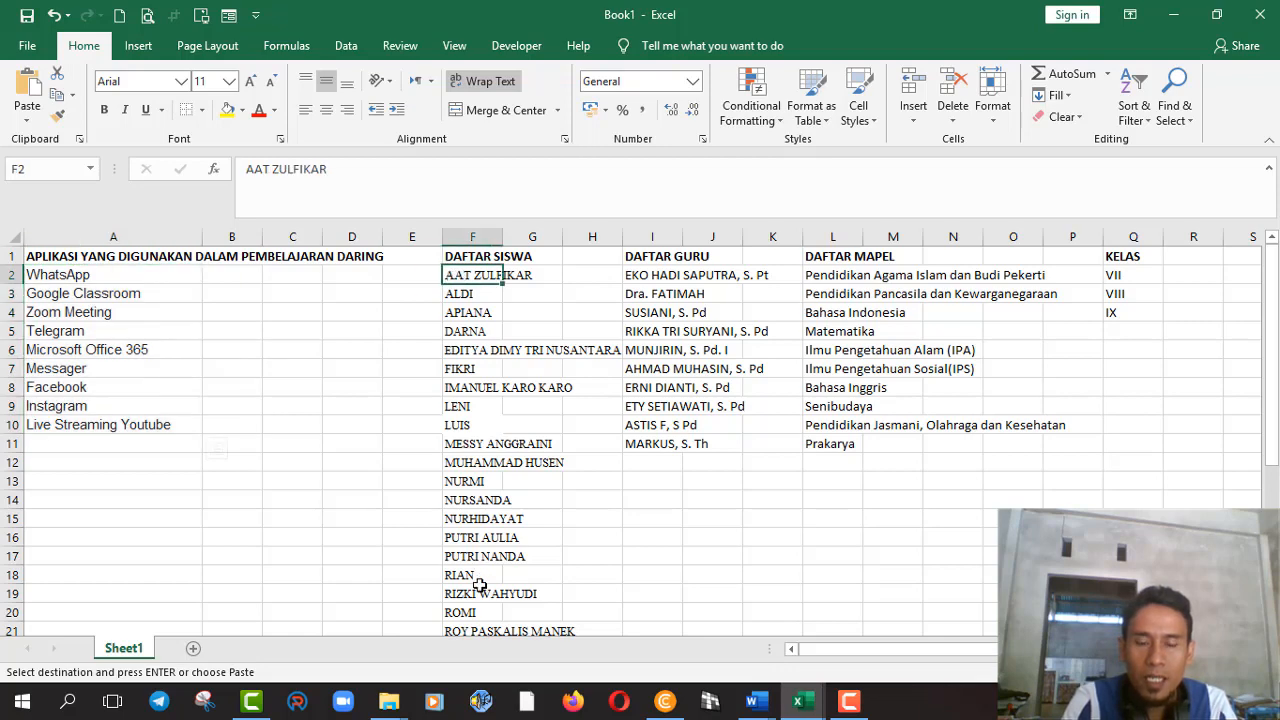
left_click_drag(463, 700, 490, 541)
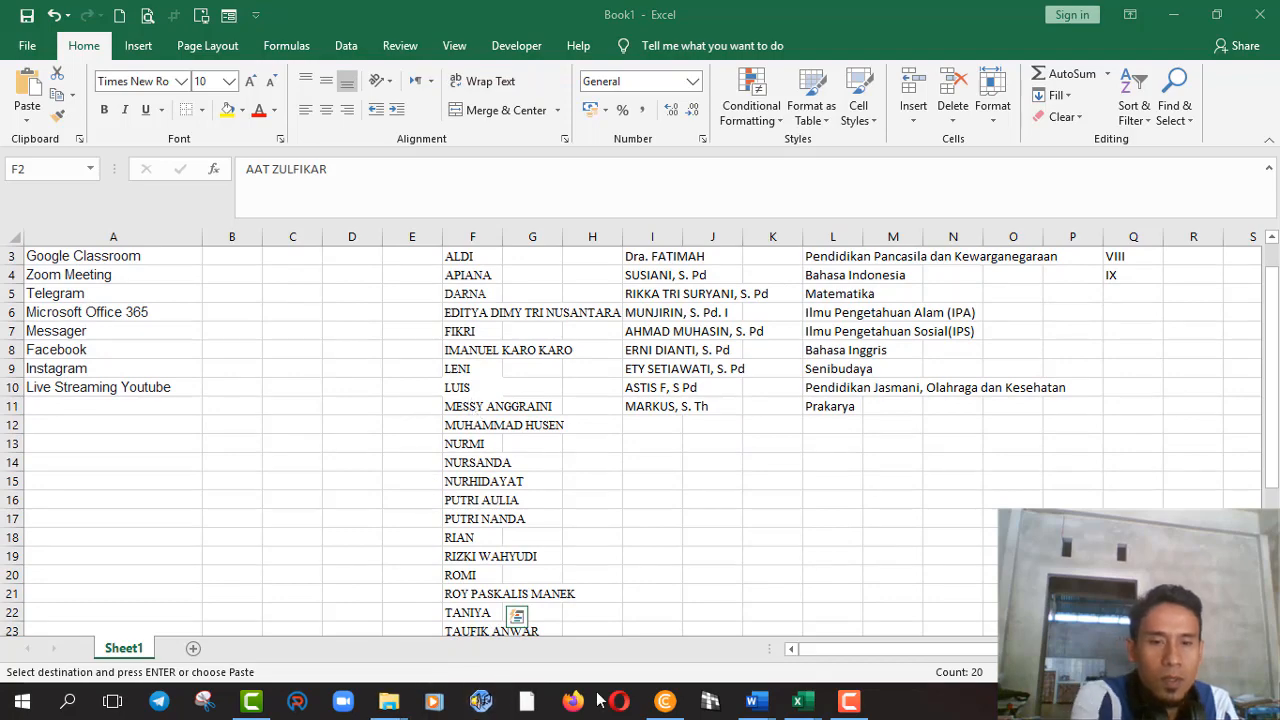
left_click_drag(600, 699, 598, 699)
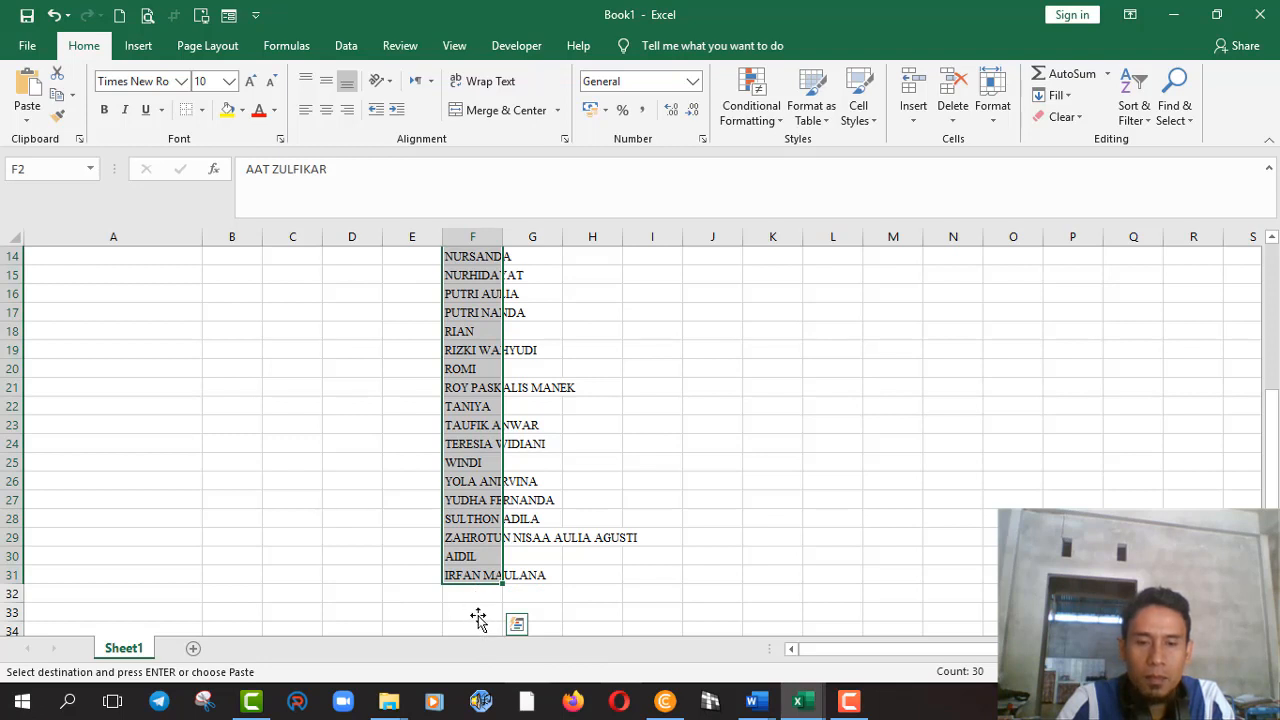
left_click_drag(476, 600, 476, 601)
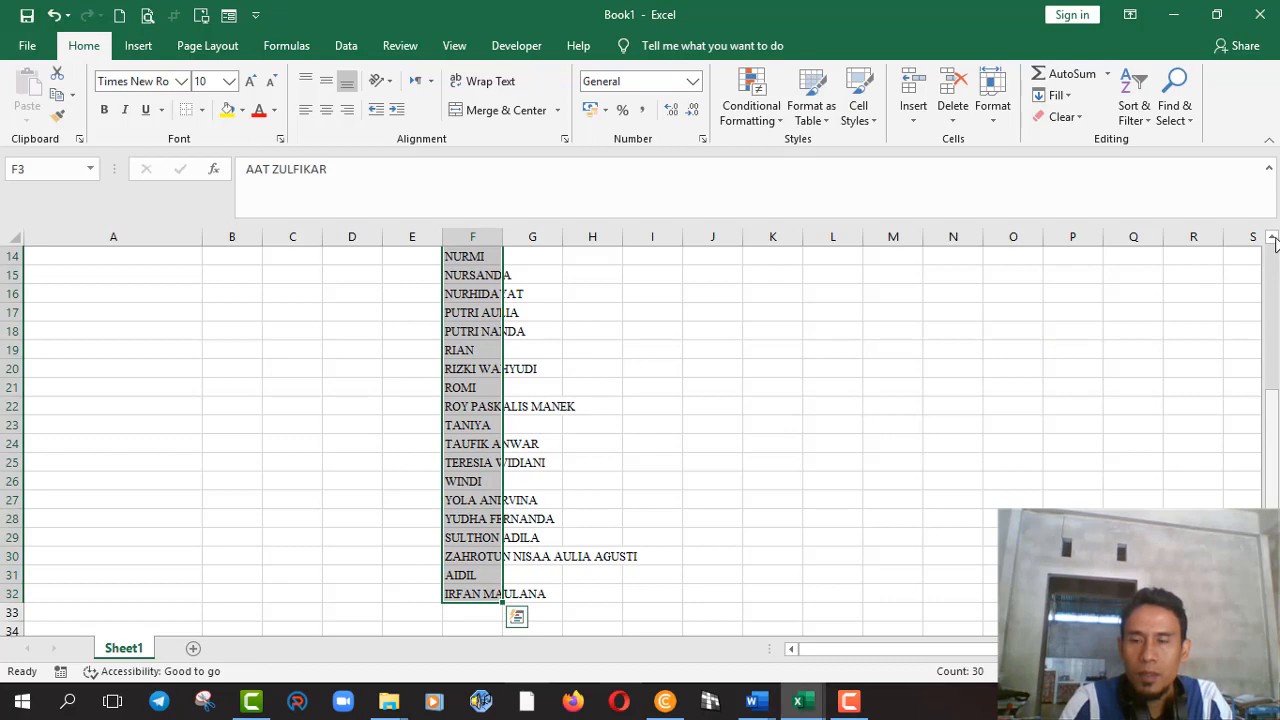
Enter "NIHIL" in the empty cell F2 above the student names.
left_click_drag(1276, 276, 1274, 256)
left_click(470, 271)
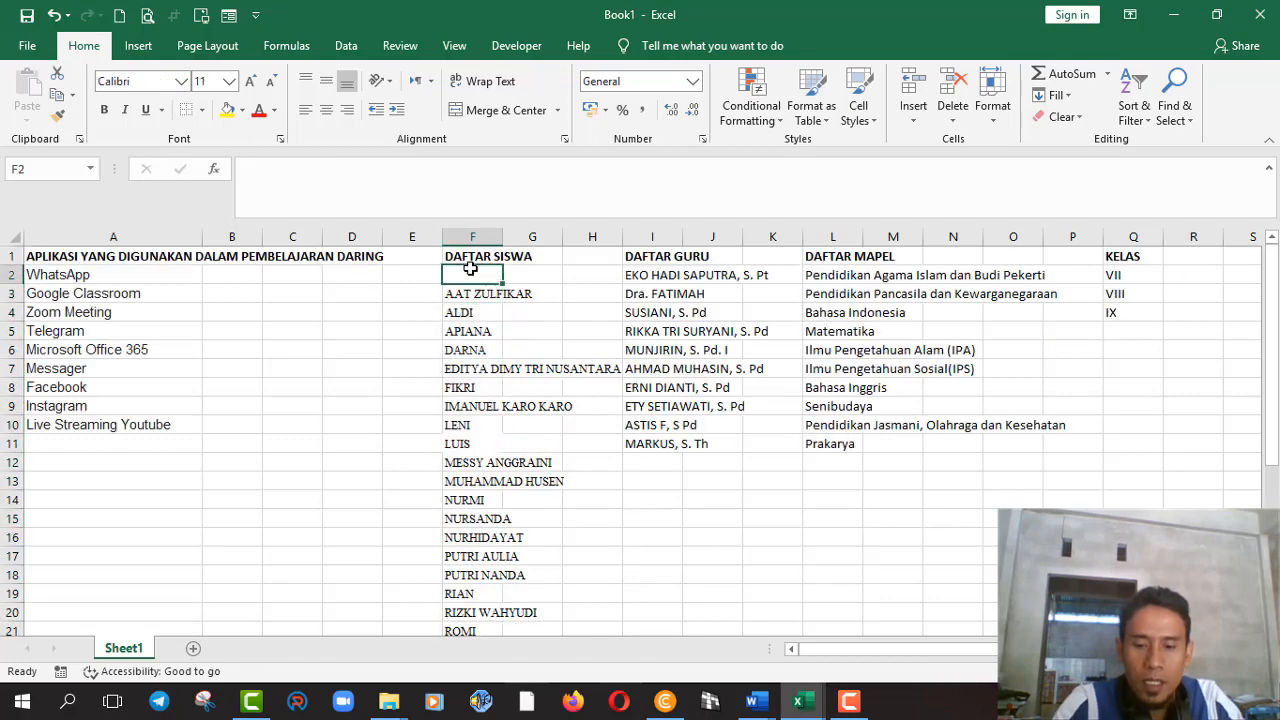
type("NIHIL")
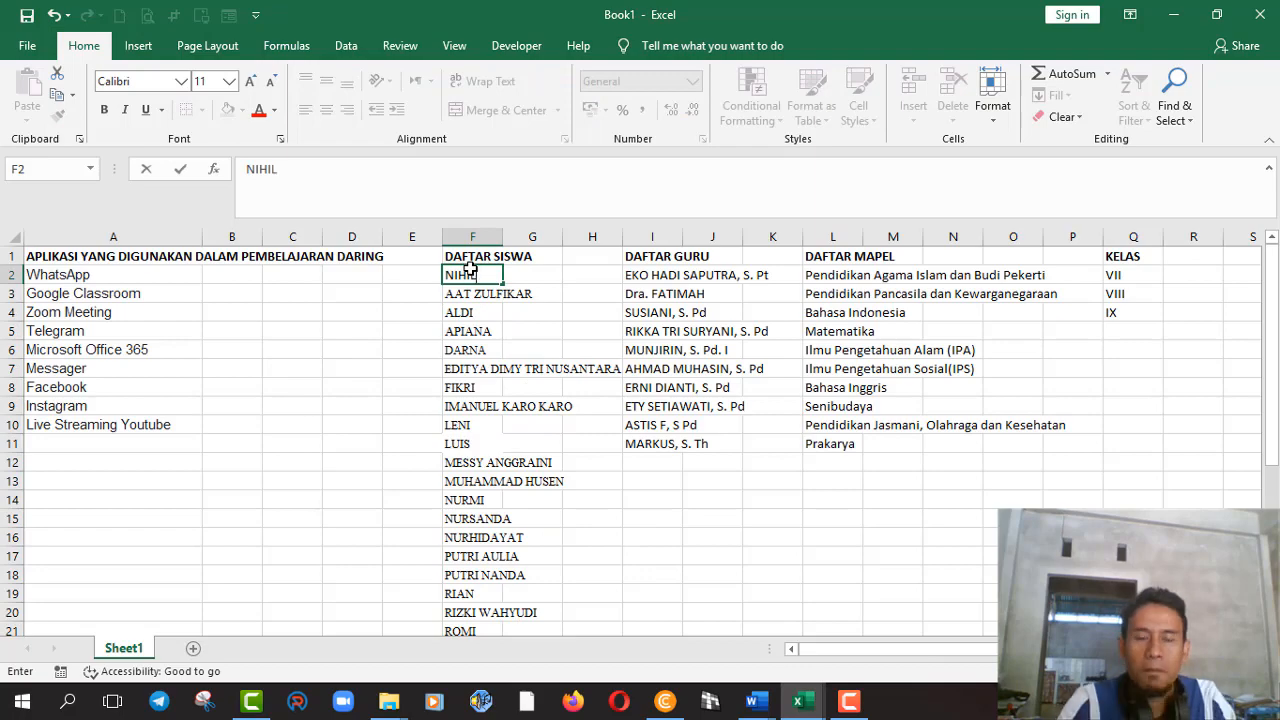
left_click(684, 512)
Copy the list F2:F32 and paste it over Option 1 of the ABSENSI SISWA question in the browser's form editor.
left_click(462, 281)
left_click_drag(462, 283, 472, 593)
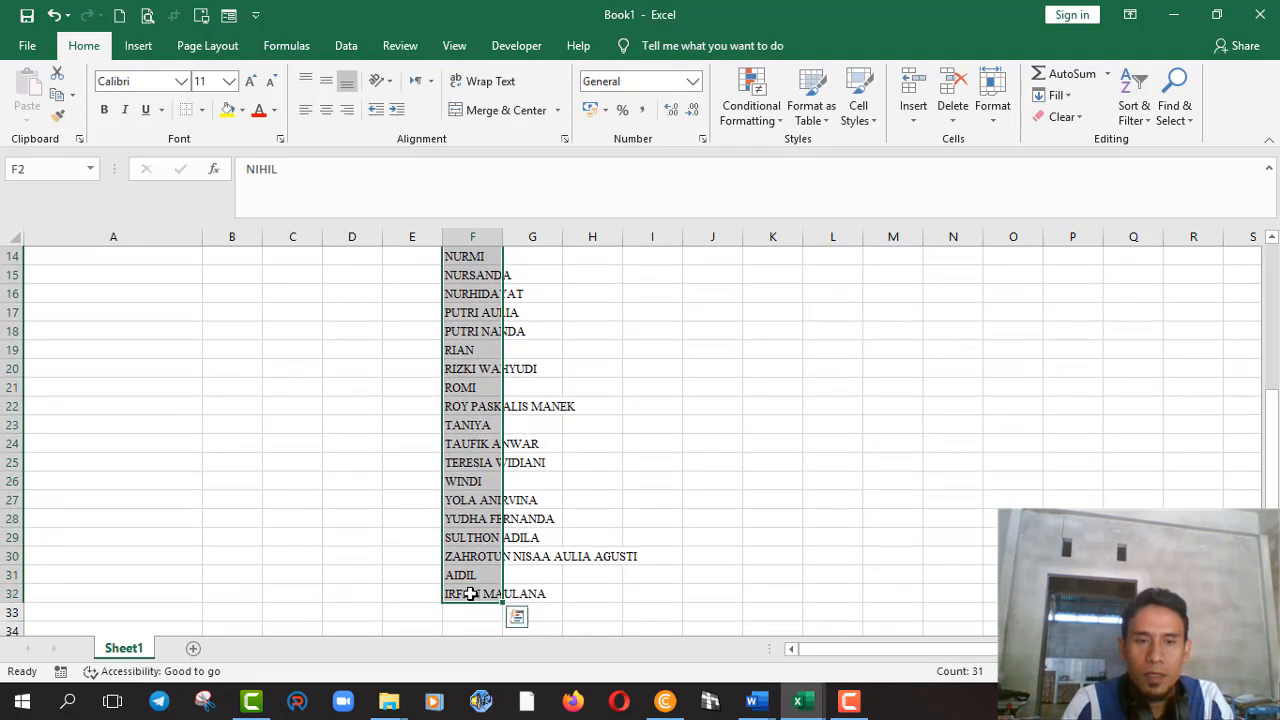
left_click(57, 94)
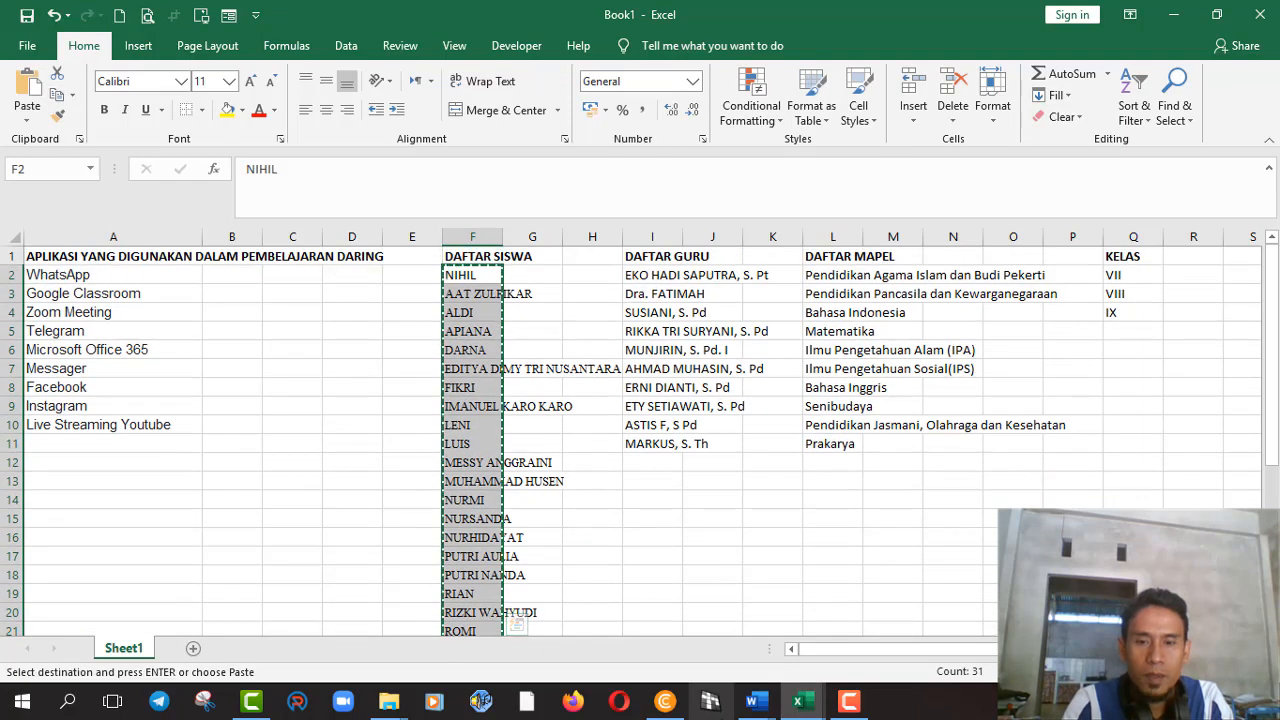
mouse_move(805, 700)
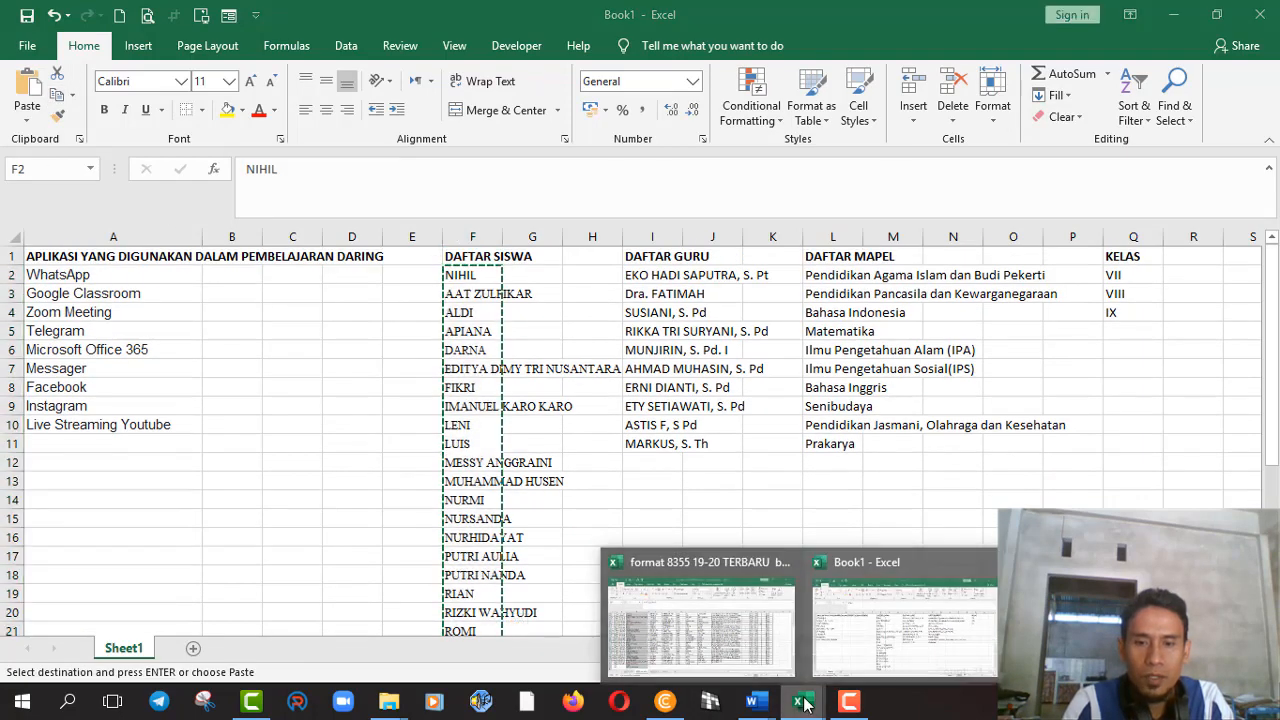
left_click(665, 700)
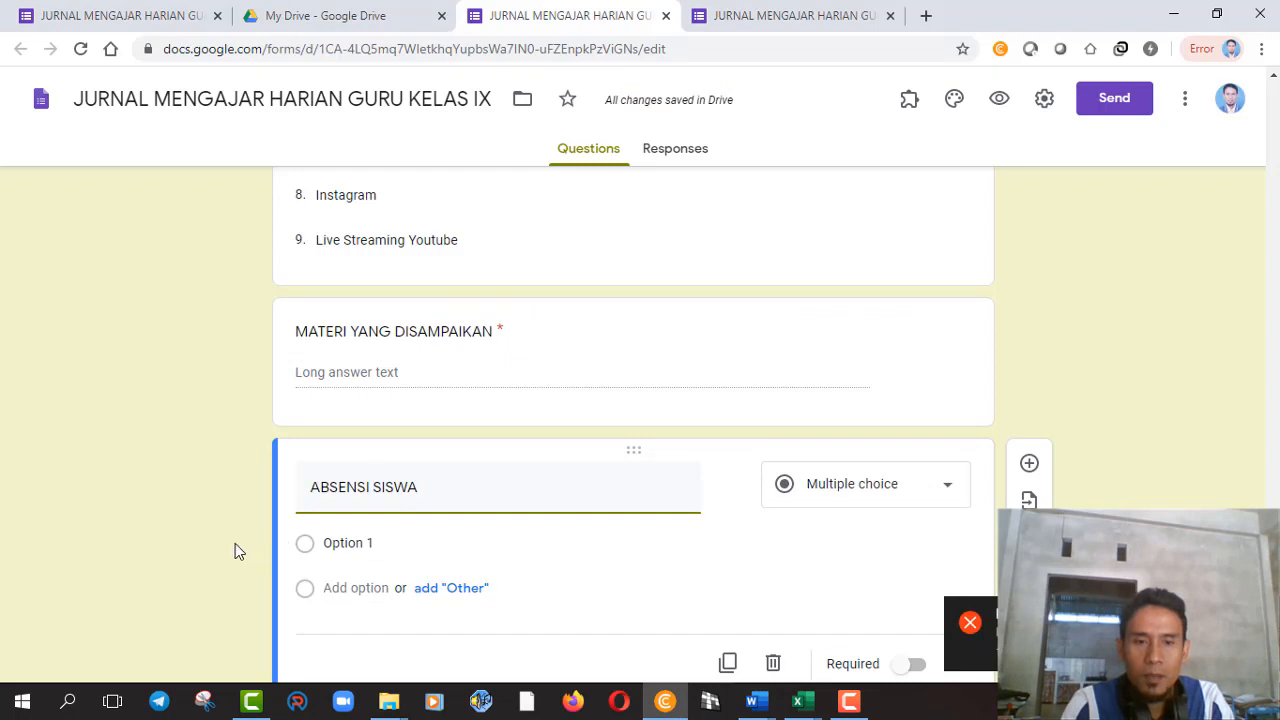
left_click(361, 541)
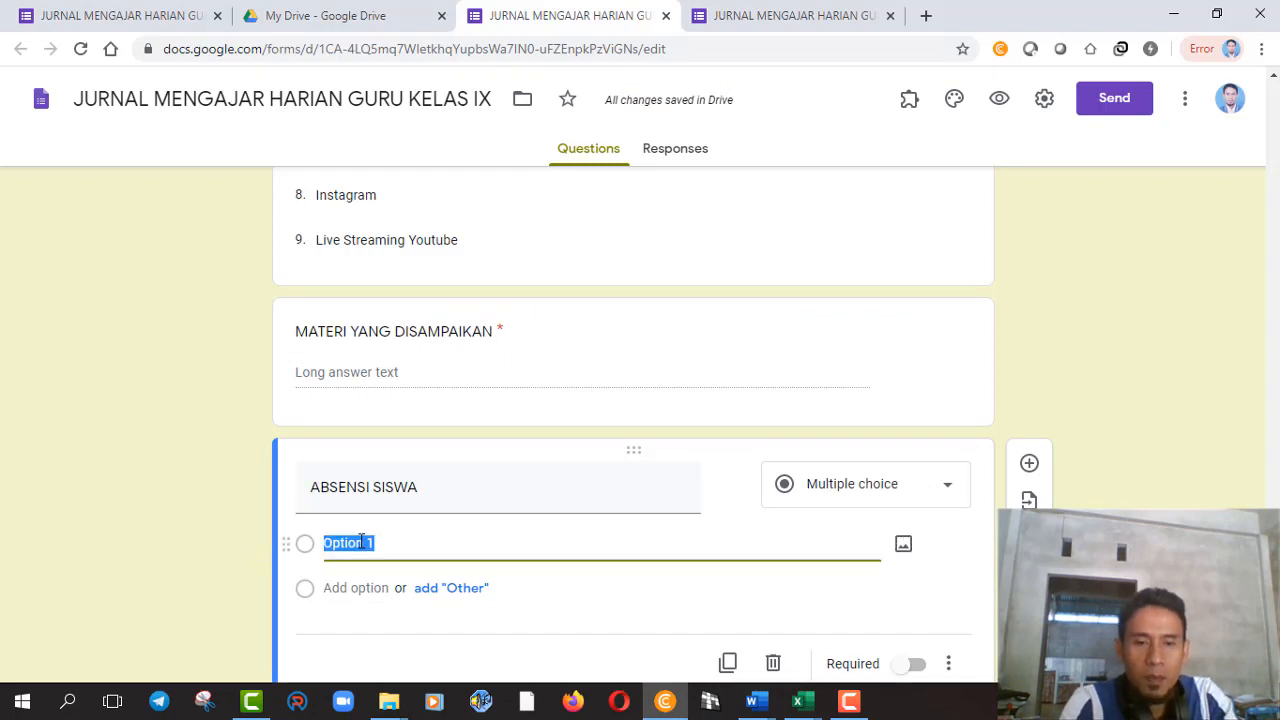
key("ctrl+v")
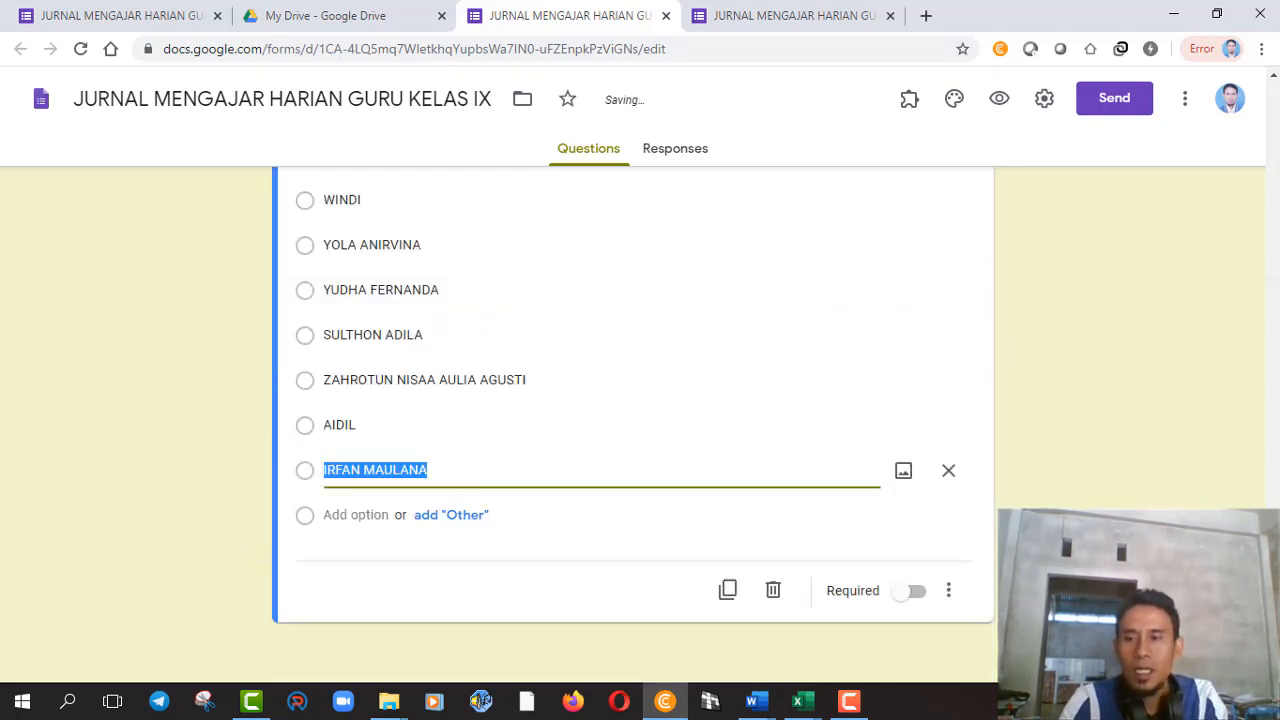
Set the ABSENSI SISWA question to the Checkboxes type and make it required.
scroll(1275, 455, "up", 15)
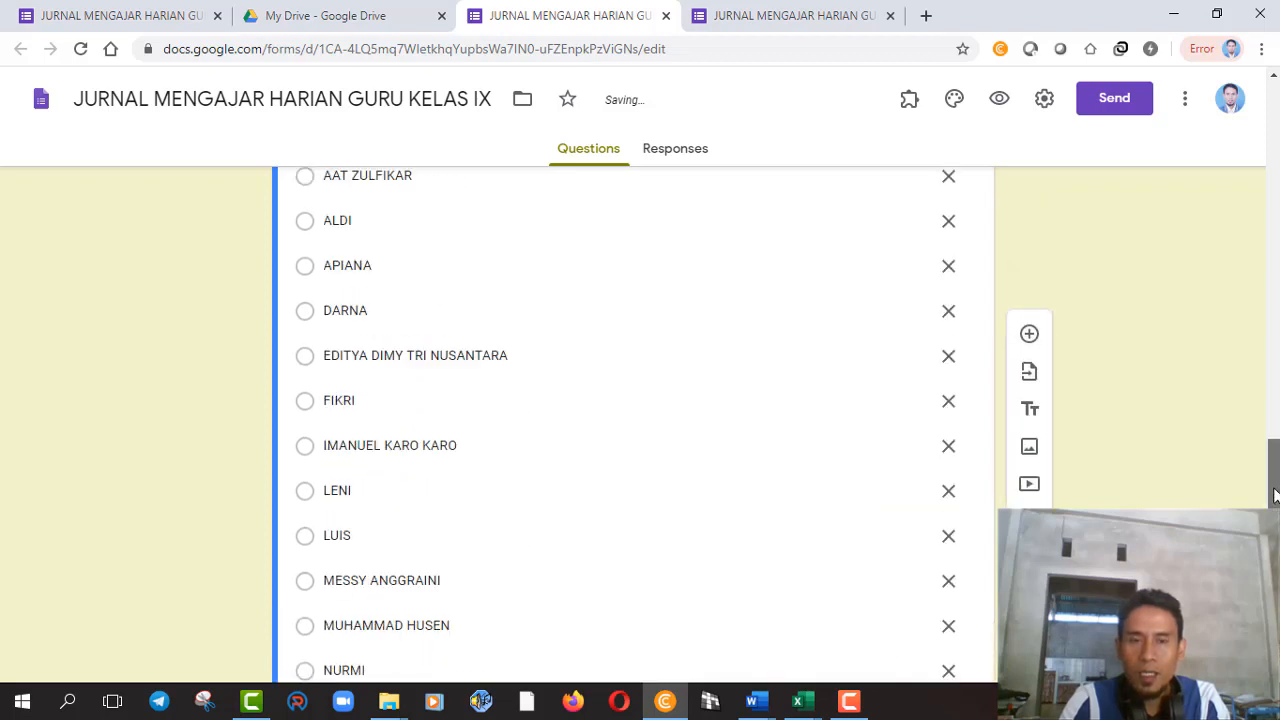
left_click_drag(1275, 455, 1275, 456)
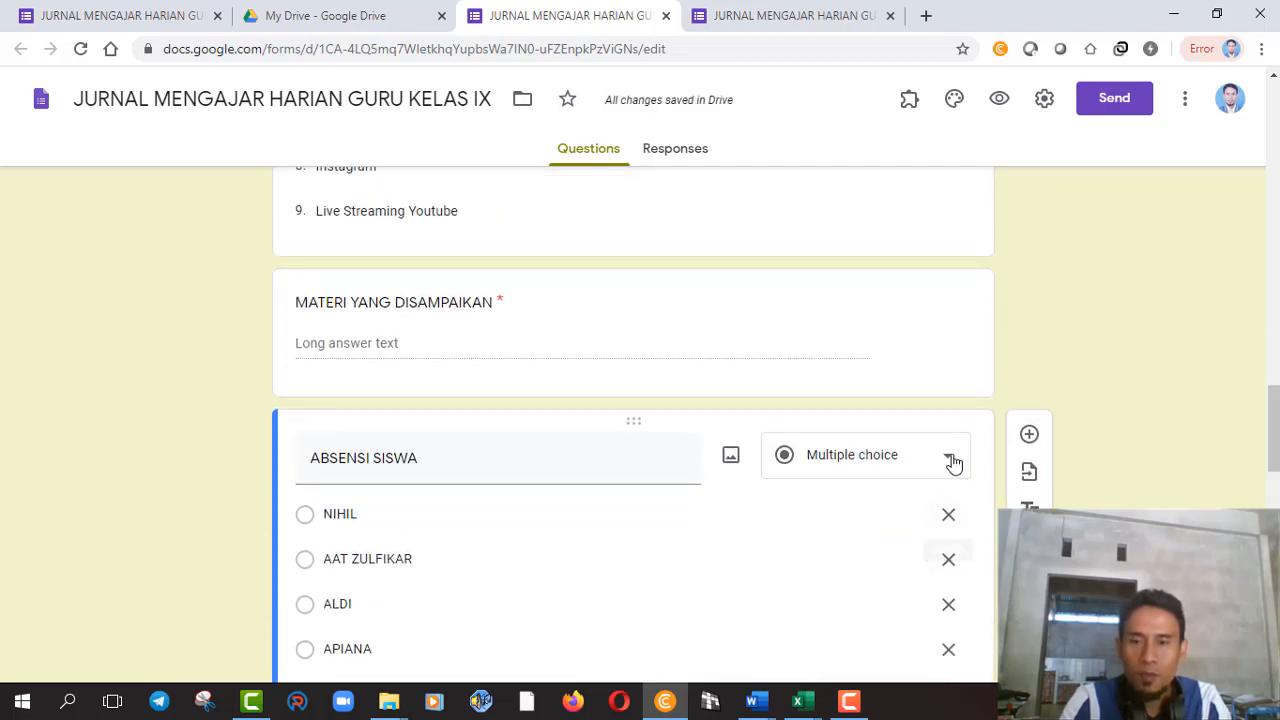
left_click(948, 461)
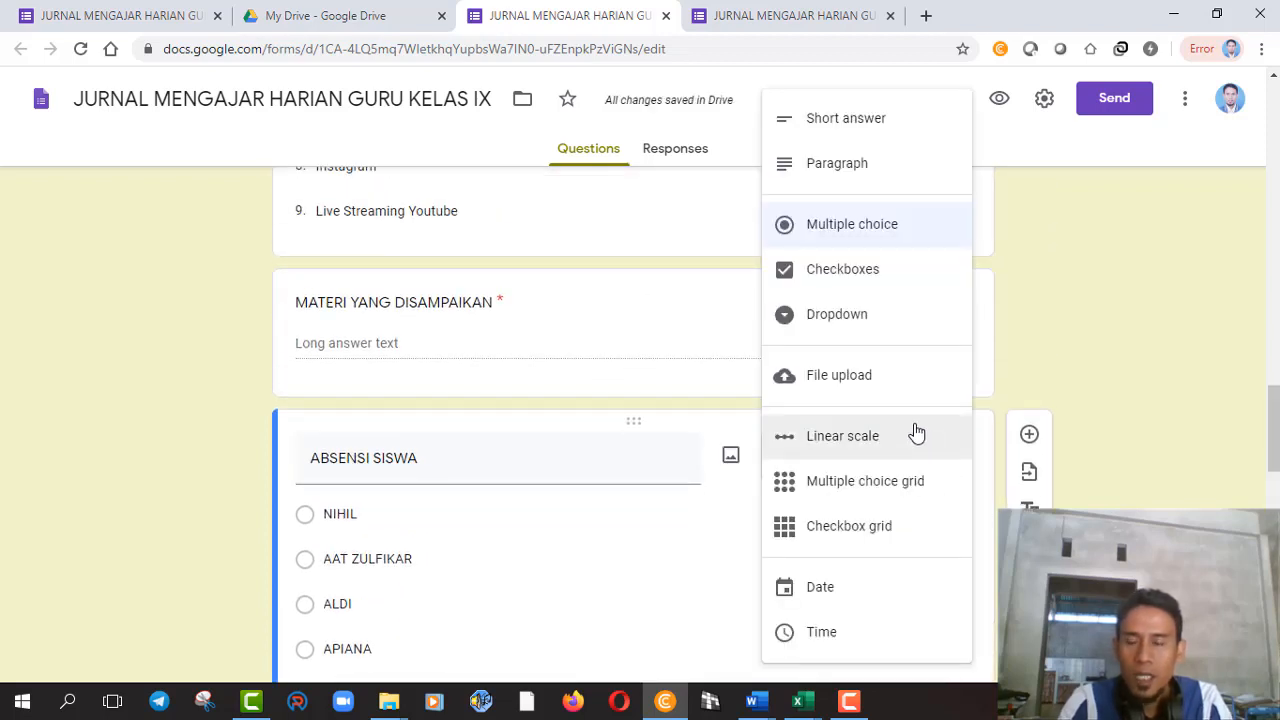
left_click(848, 273)
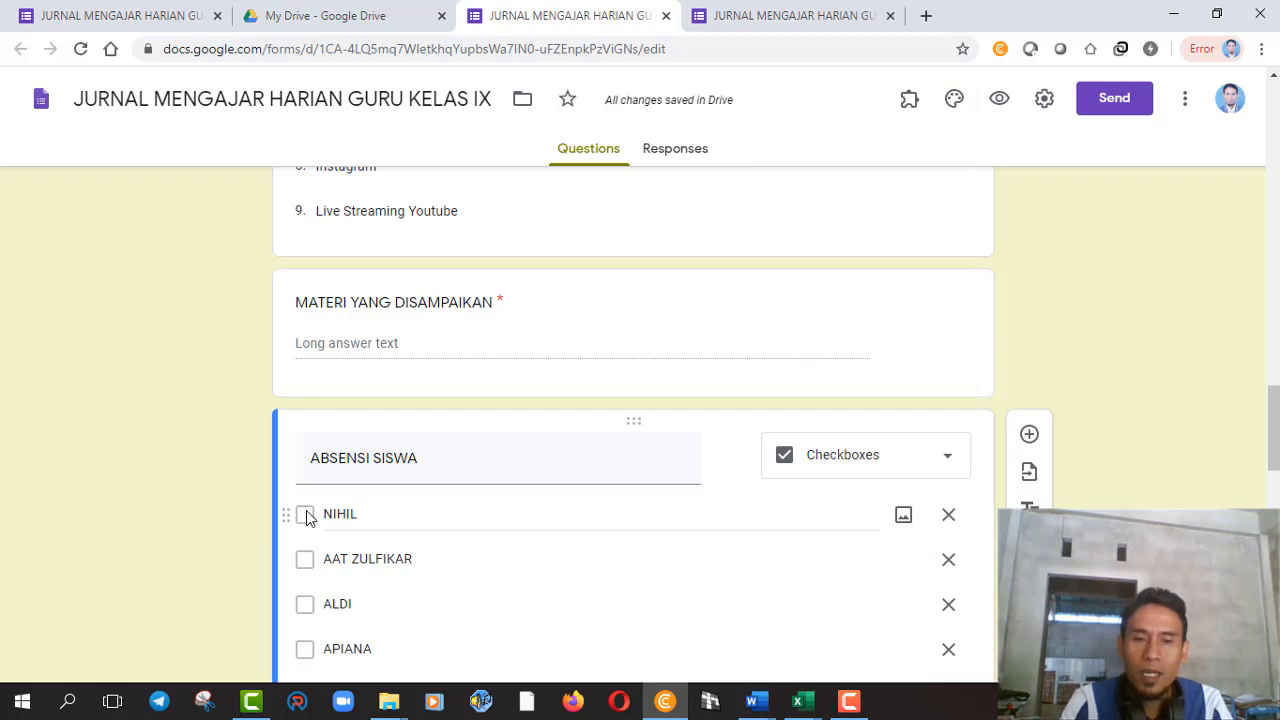
left_click_drag(1273, 442, 1273, 472)
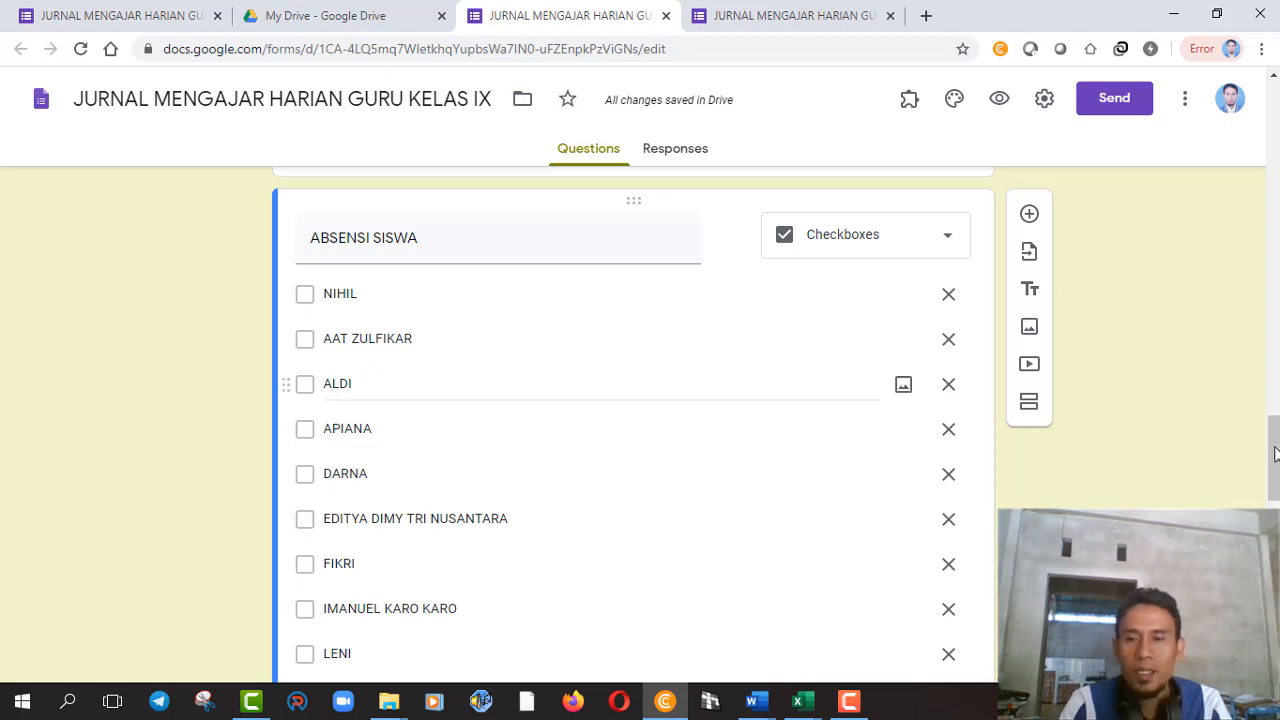
left_click_drag(1274, 453, 1274, 437)
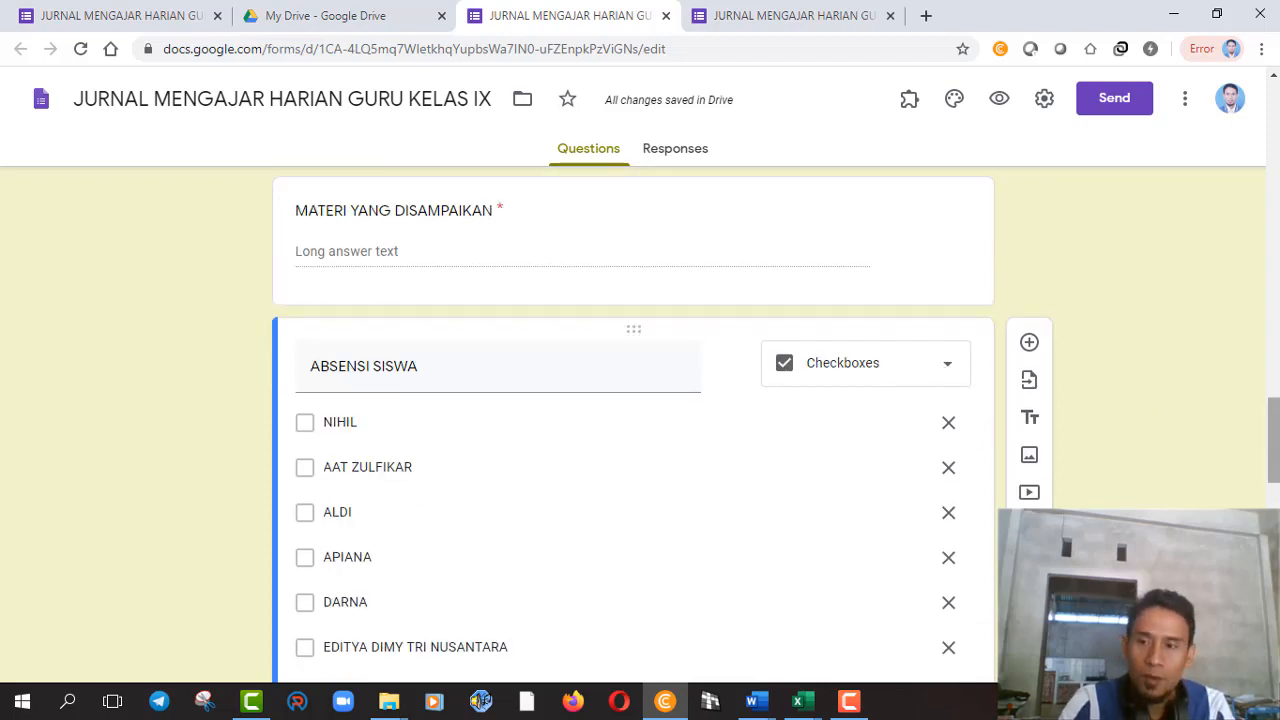
left_click_drag(1275, 442, 1275, 664)
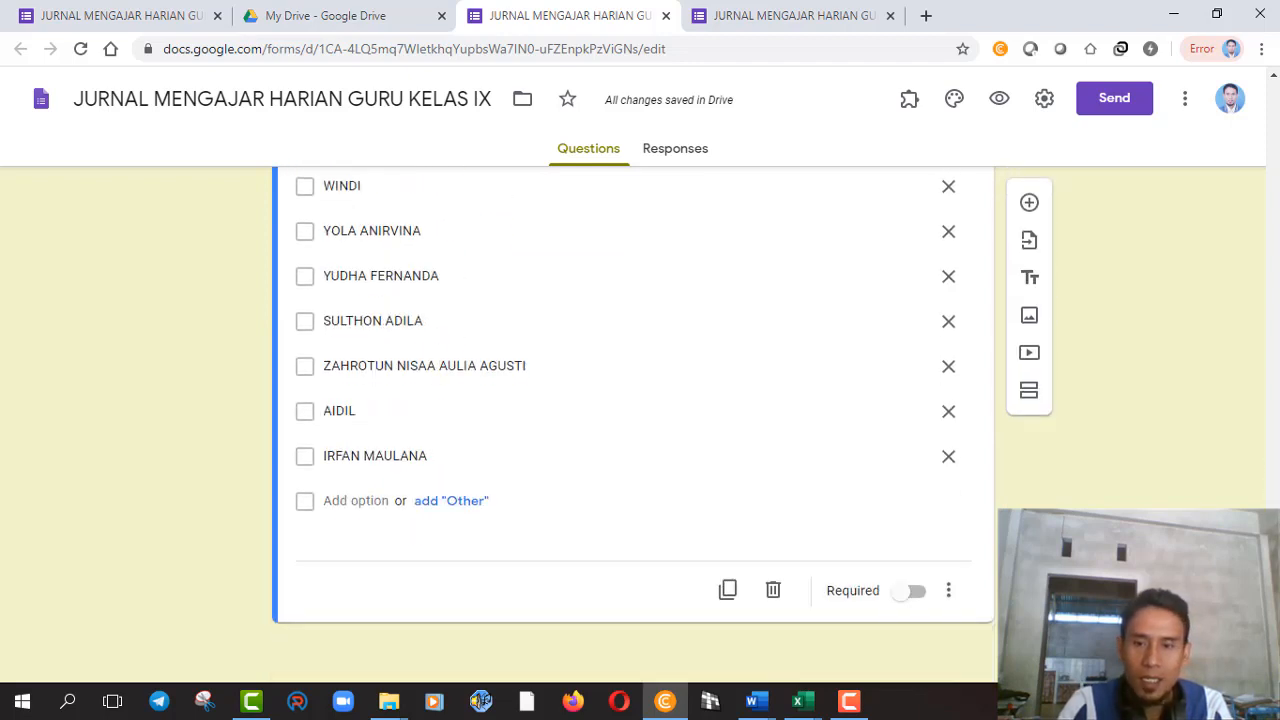
left_click(920, 593)
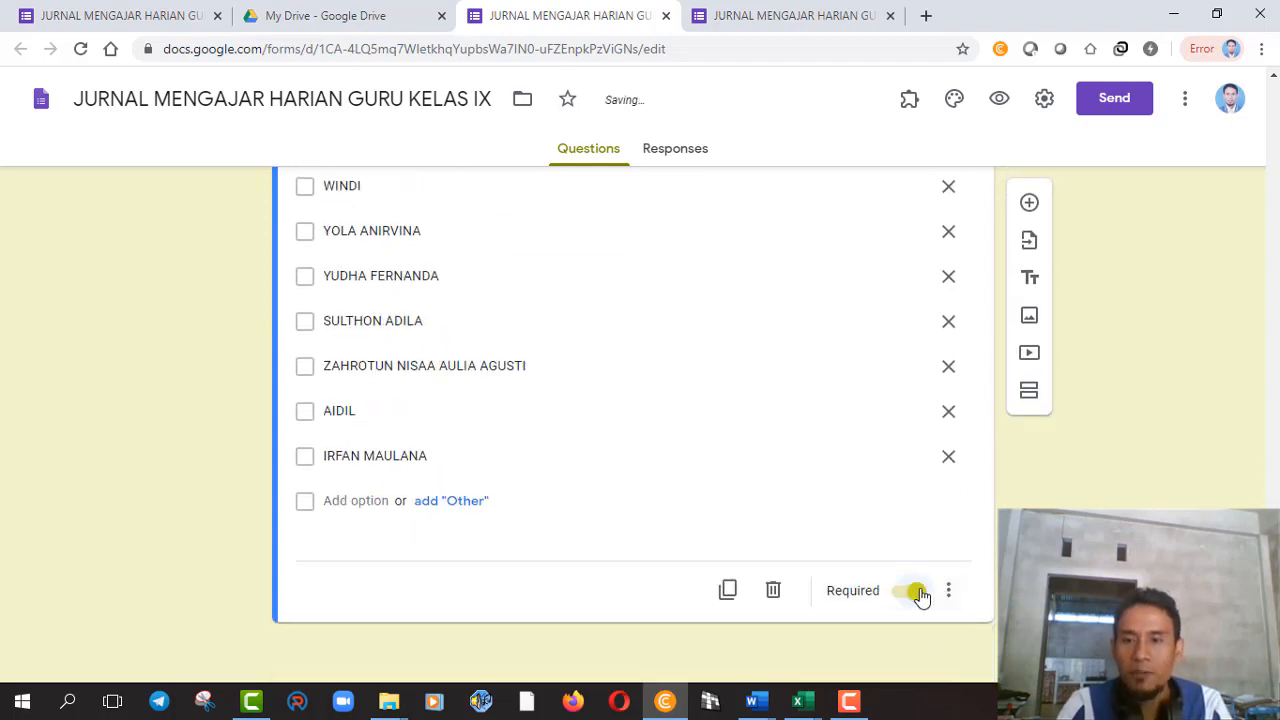
Add a required Paragraph question titled "KEJADIAN PENTING" below ABSENSI SISWA.
left_click(1029, 205)
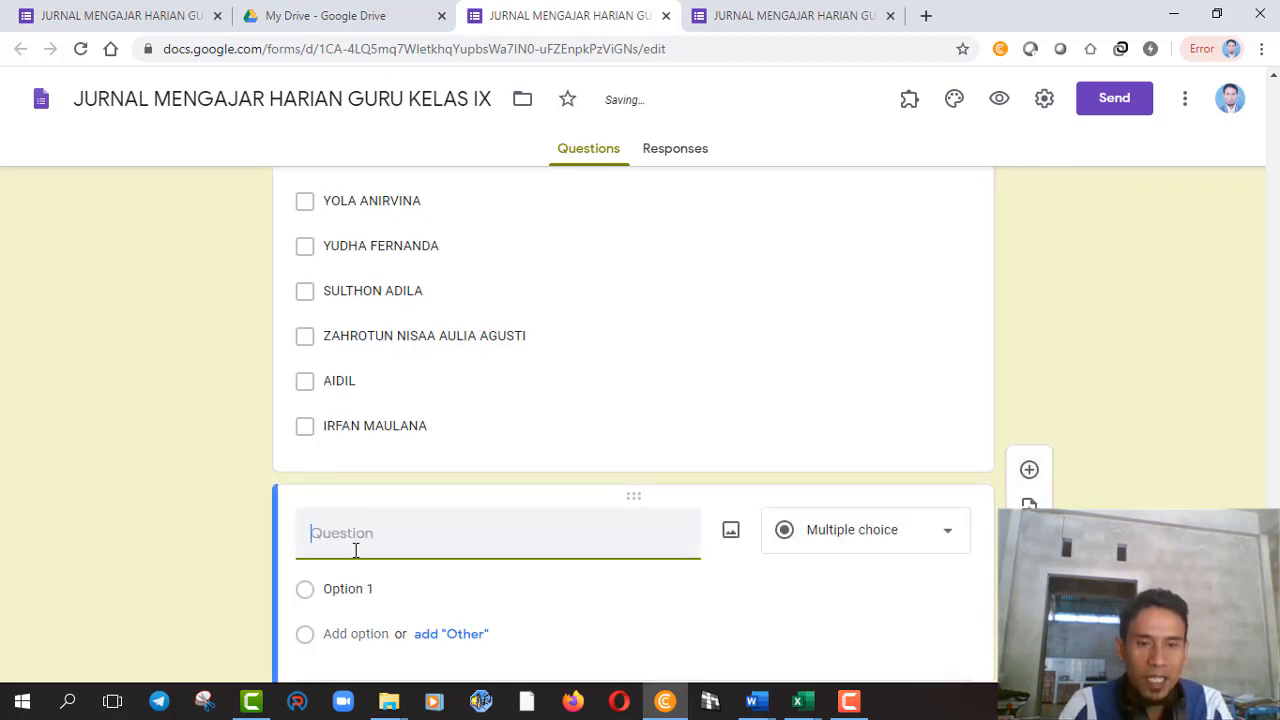
type("KEJADIAN PENT")
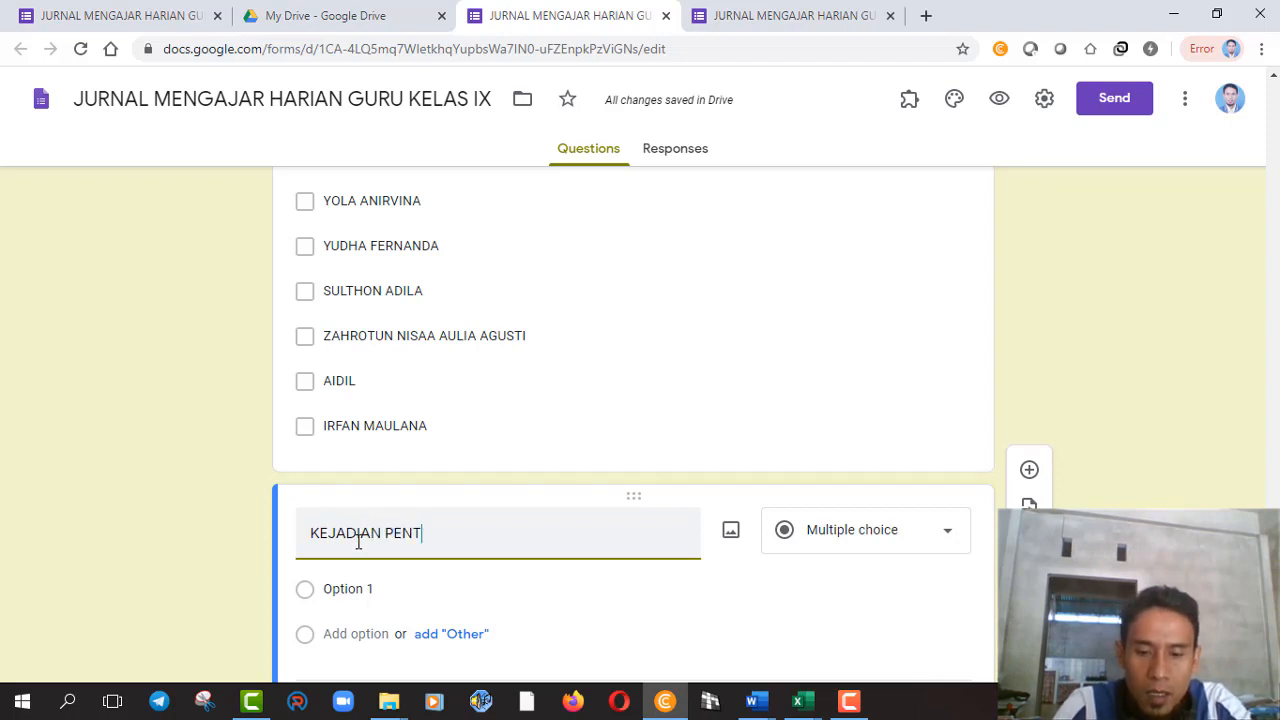
type("ING")
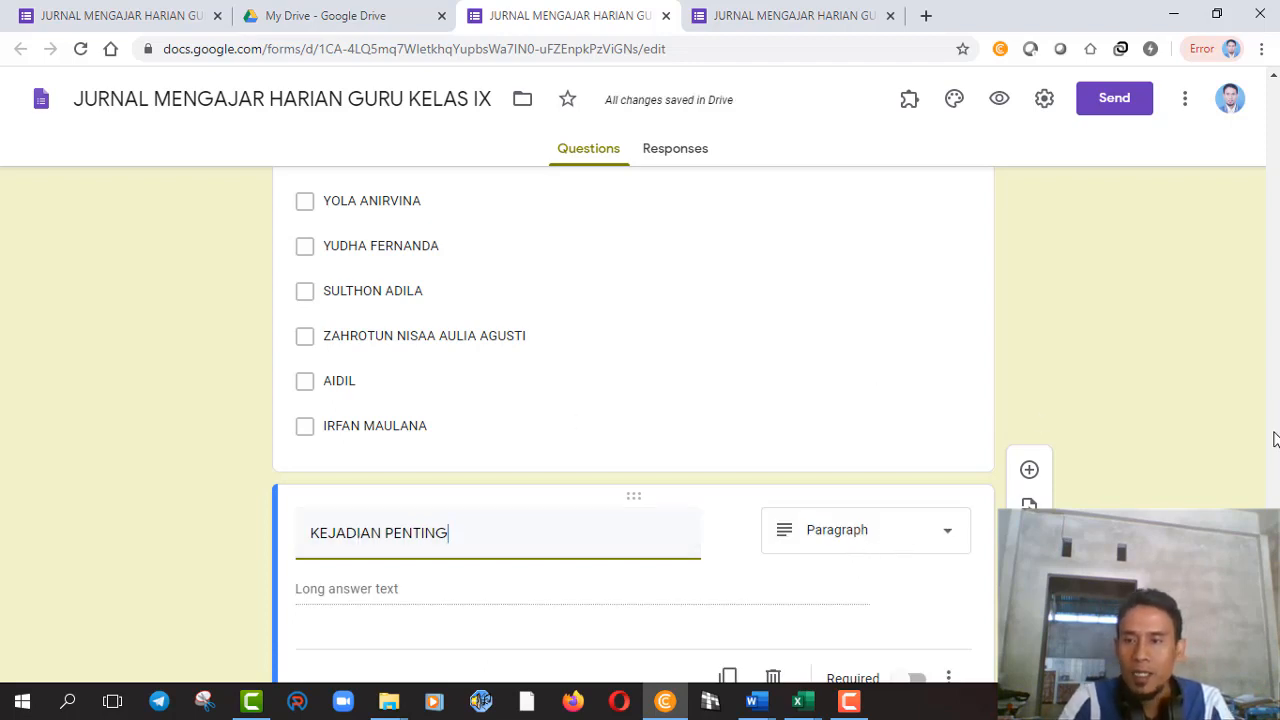
scroll(633, 425, "down", 1)
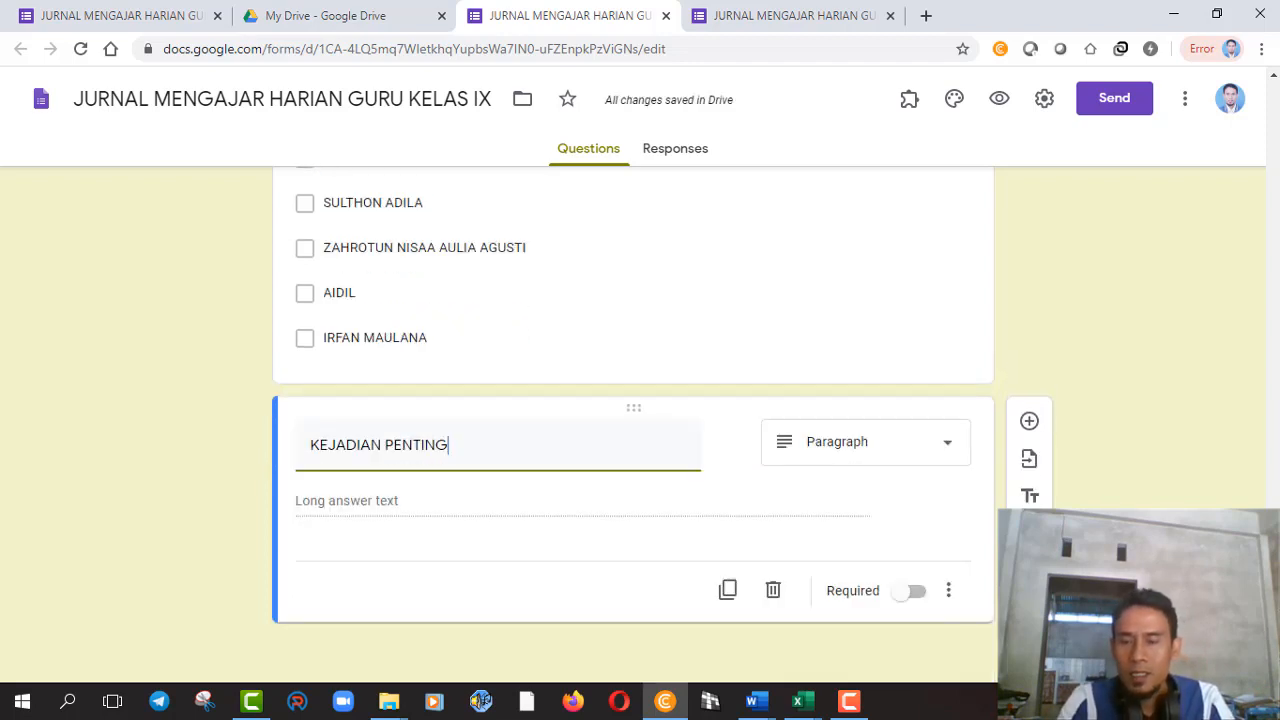
left_click(916, 591)
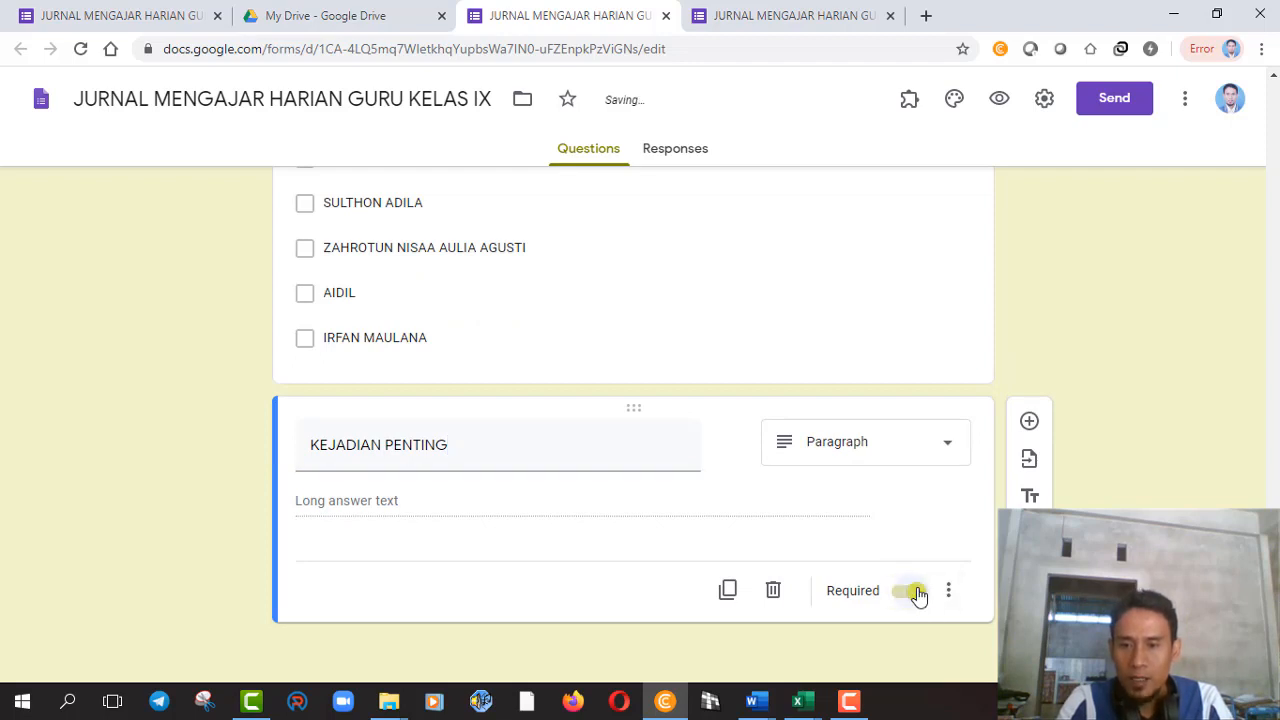
Reload the form's respondent view and review its questions down to ABSENSI SISWA.
left_click(765, 17)
scroll(1275, 500, "down", 1)
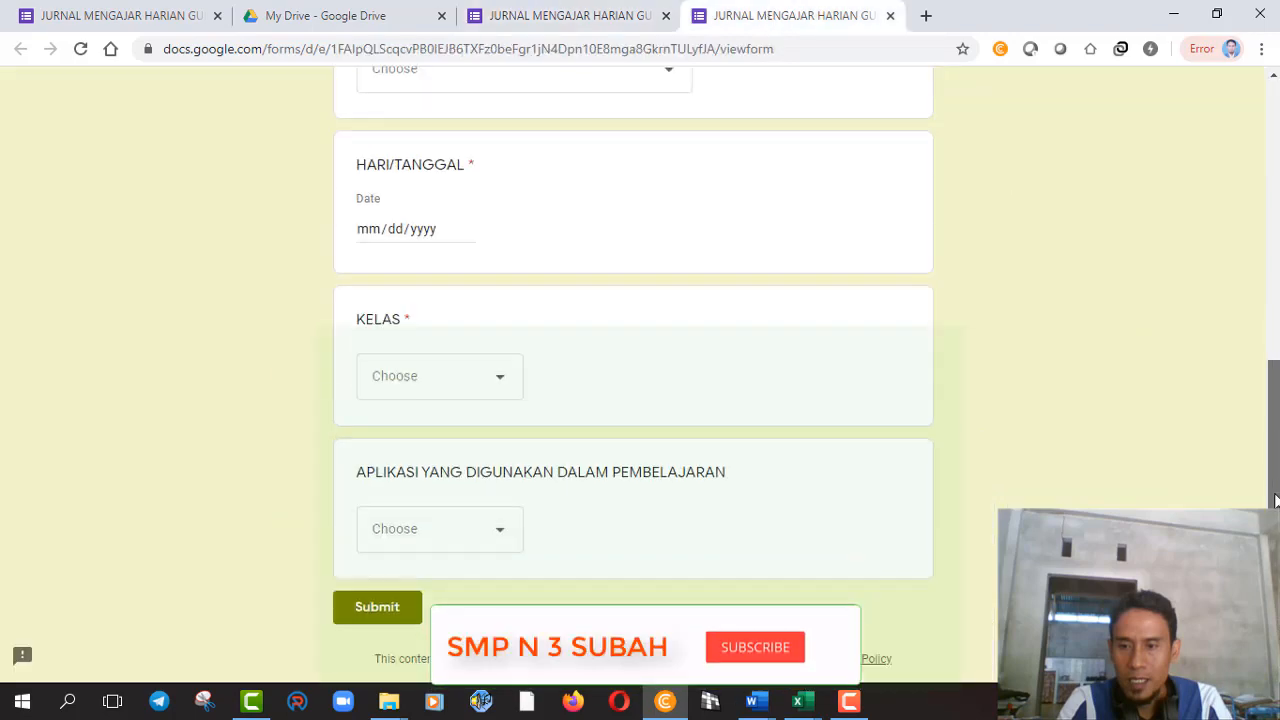
scroll(1275, 500, "down", 1)
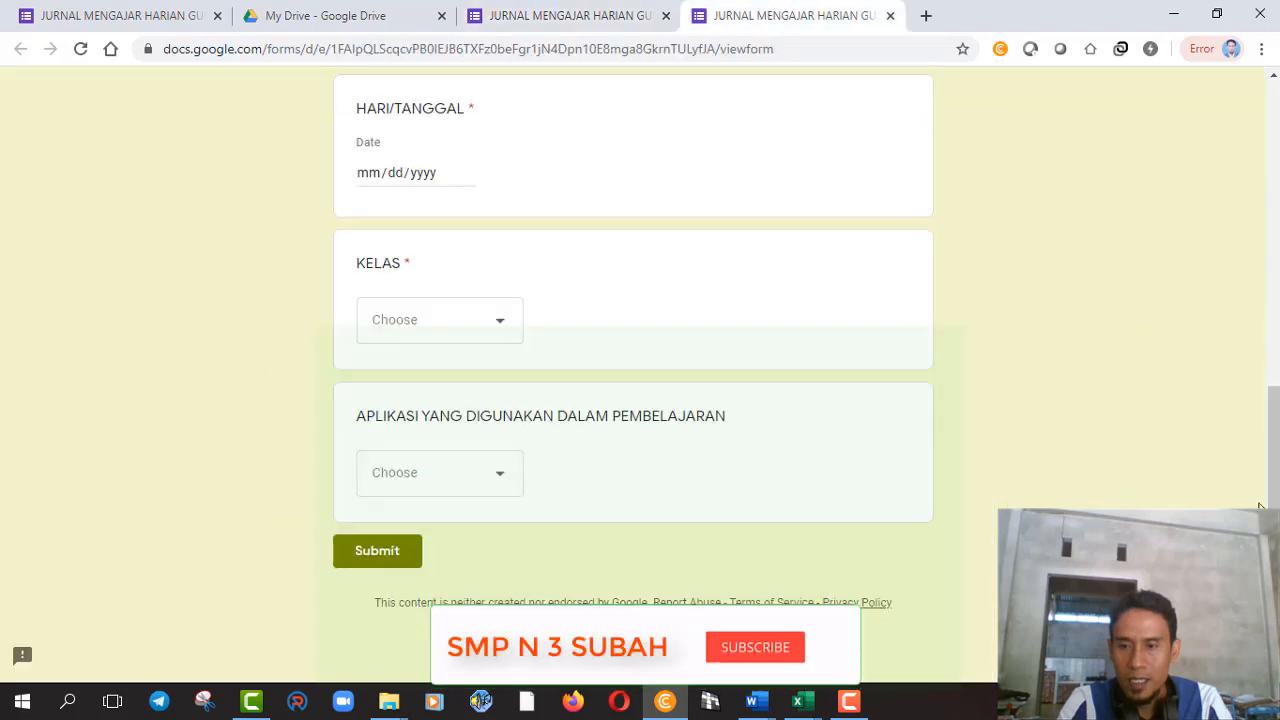
left_click(81, 53)
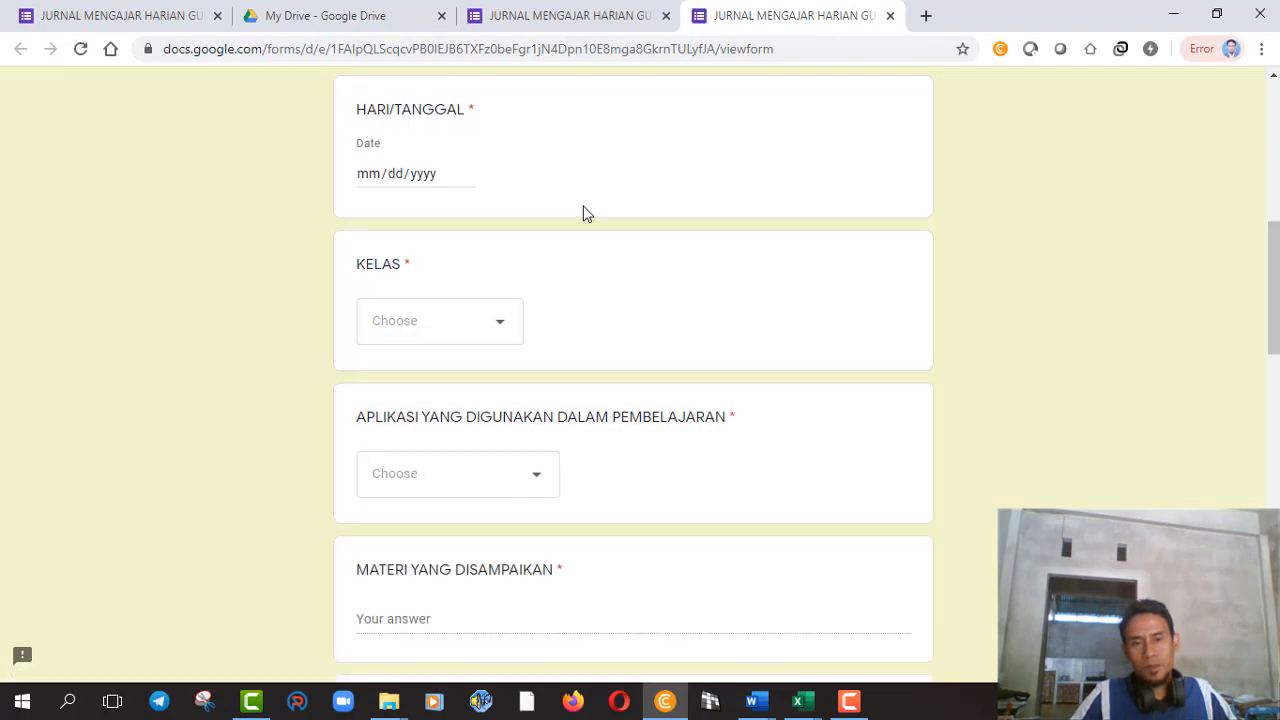
left_click_drag(1272, 300, 1266, 380)
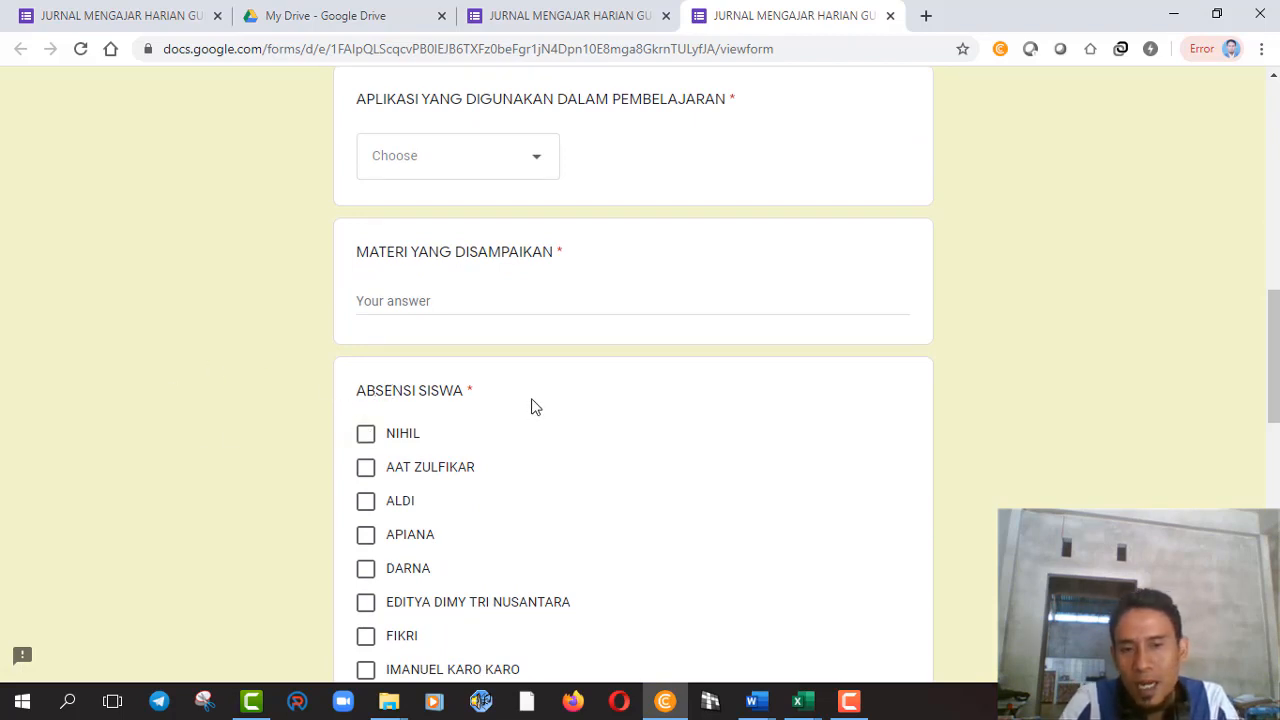
Test the ABSENSI SISWA checkboxes by ticking and clearing NIHIL and two students, and review the rest of the form.
left_click(367, 437)
left_click(367, 437)
left_click(368, 572)
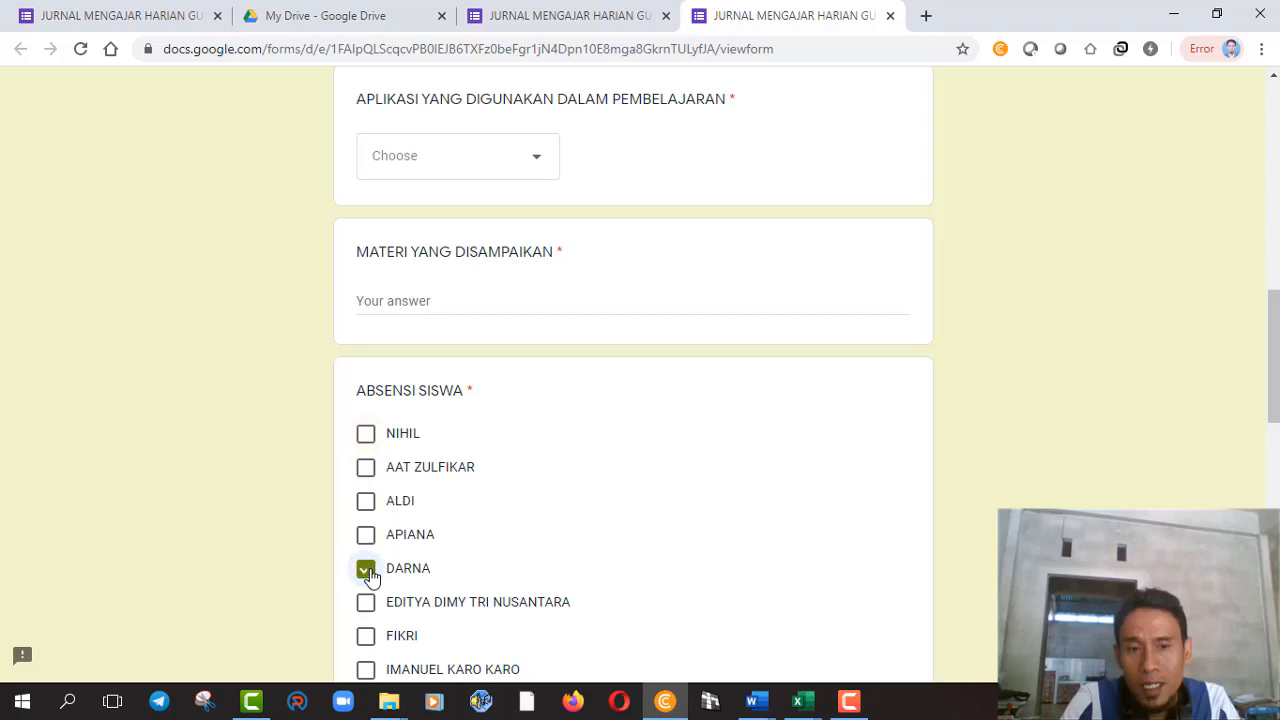
left_click(366, 501)
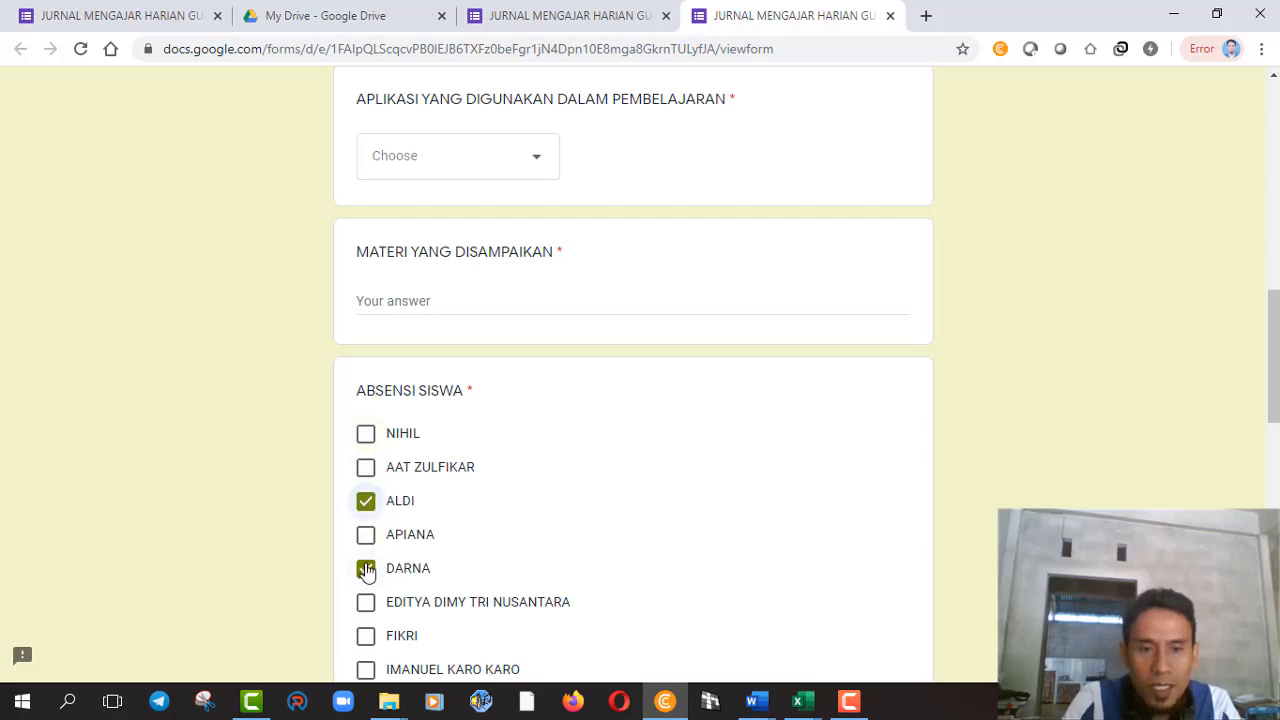
left_click(367, 571)
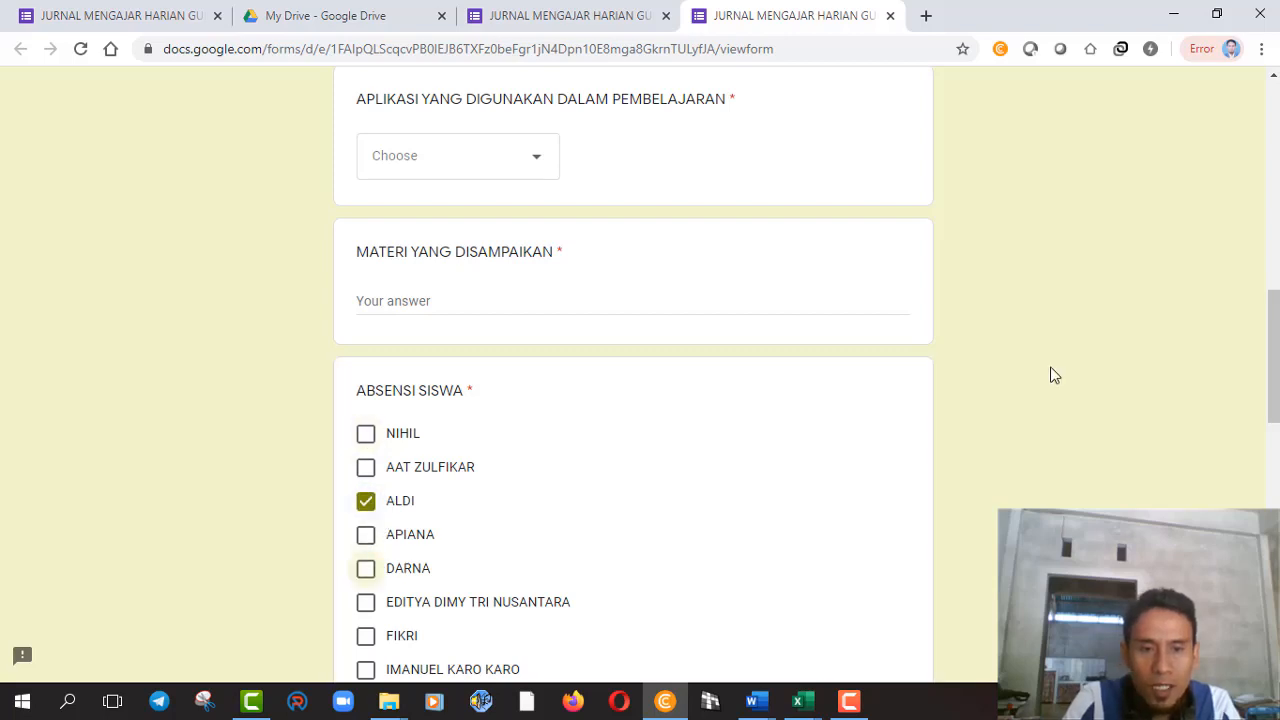
left_click(366, 501)
left_click_drag(1274, 352, 1274, 592)
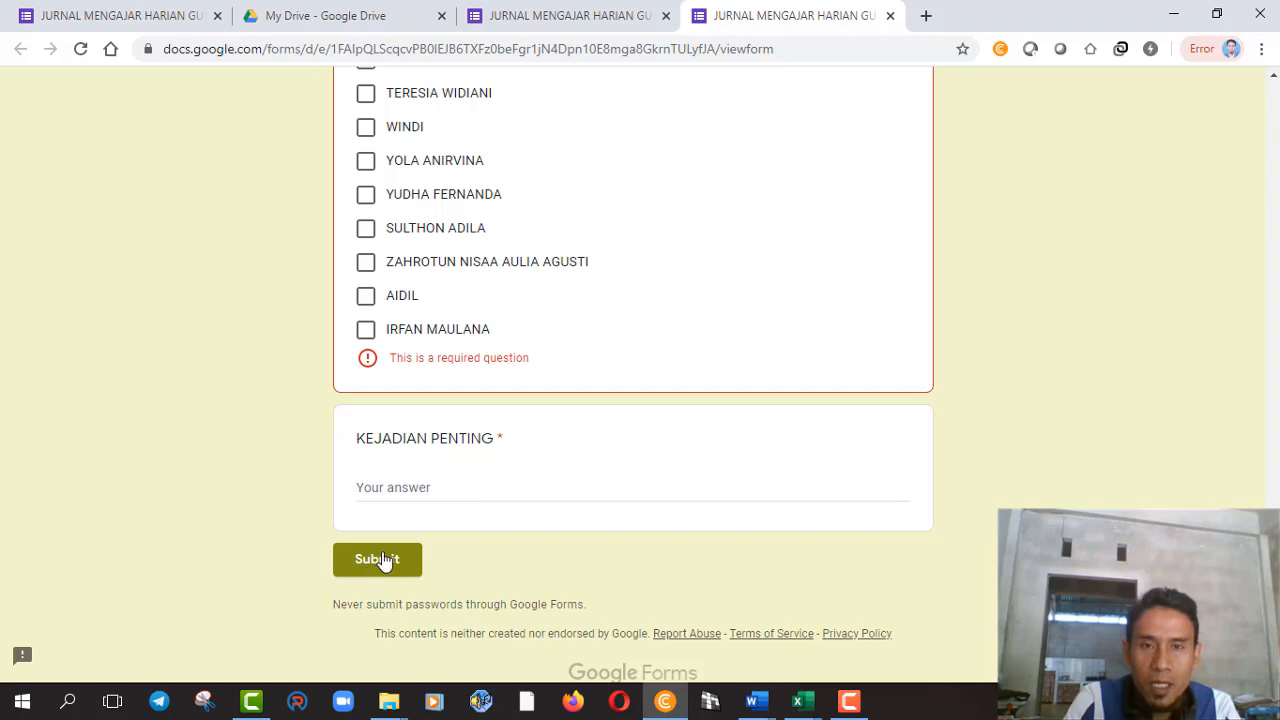
left_click_drag(1274, 592, 1273, 126)
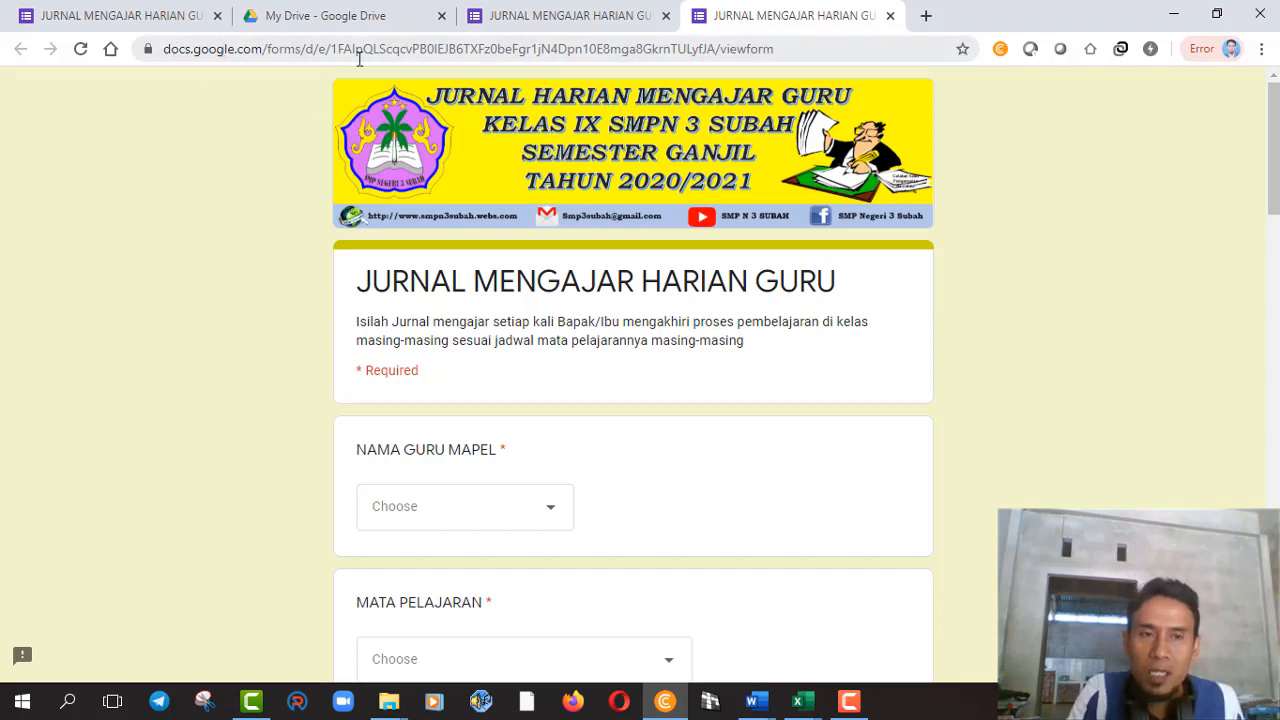
Return to the form editor, open the form's sending options and review the email, link and embed methods.
left_click(525, 19)
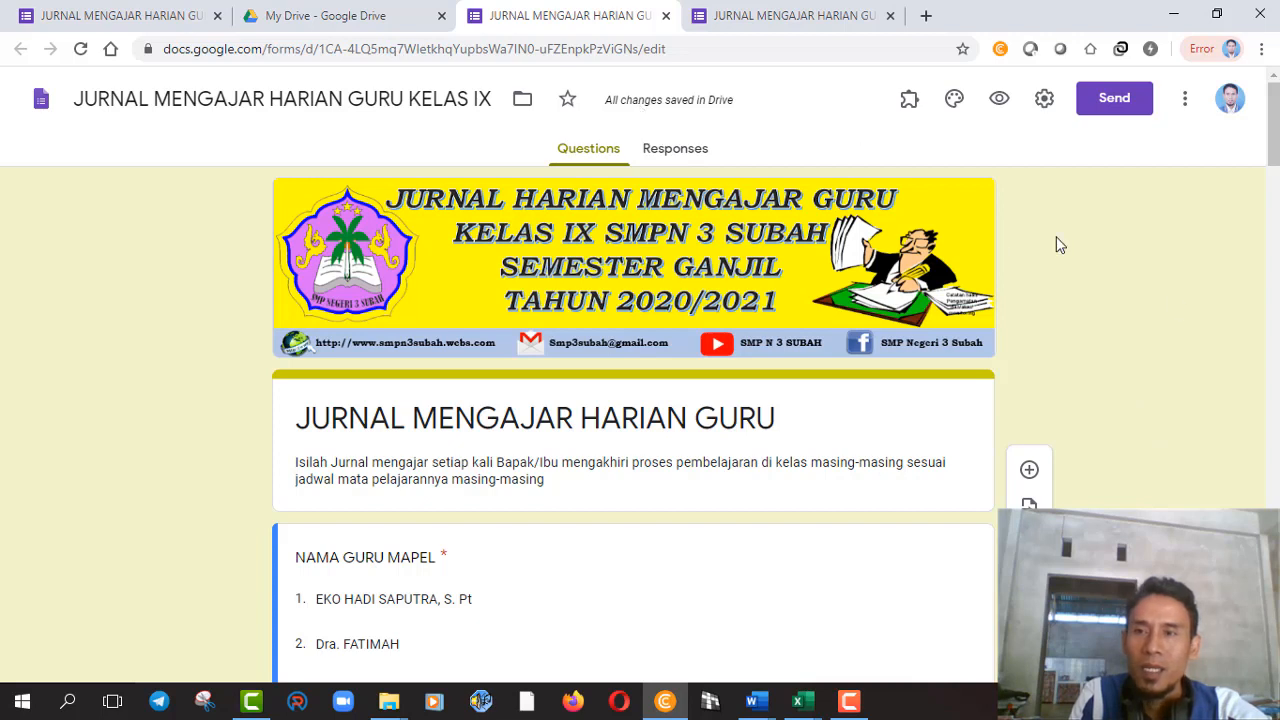
left_click(1119, 110)
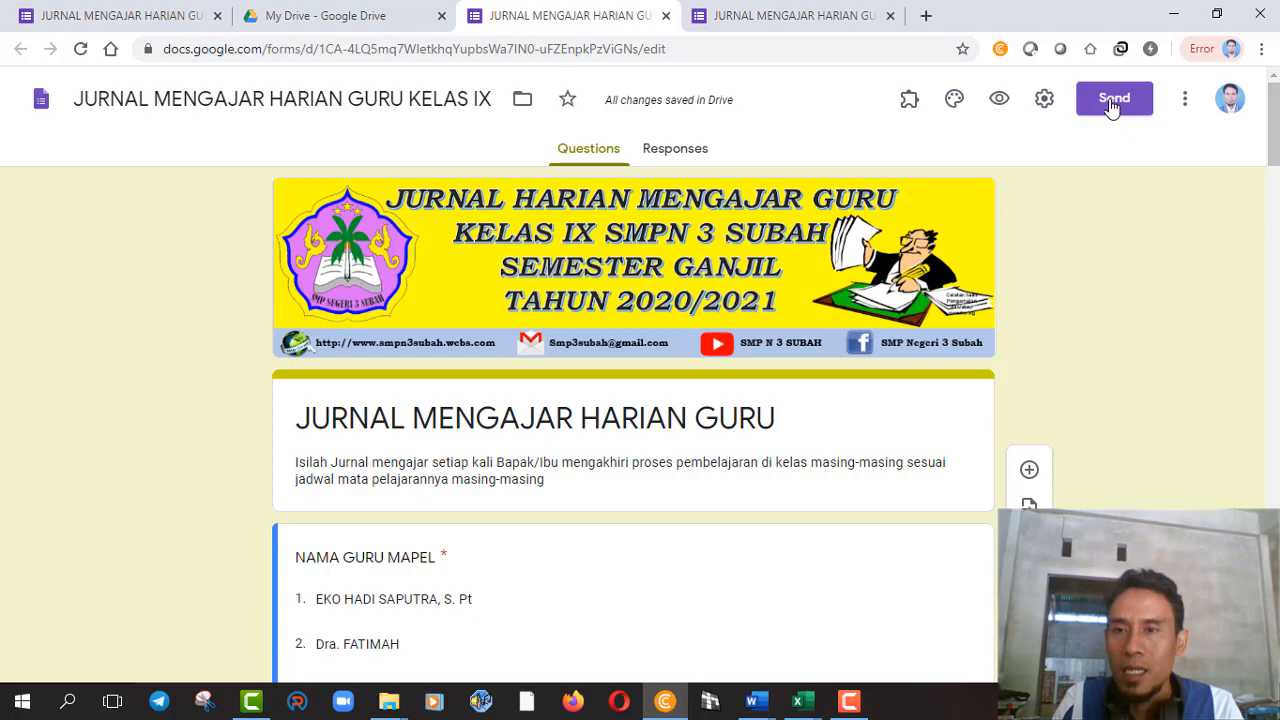
left_click(1112, 104)
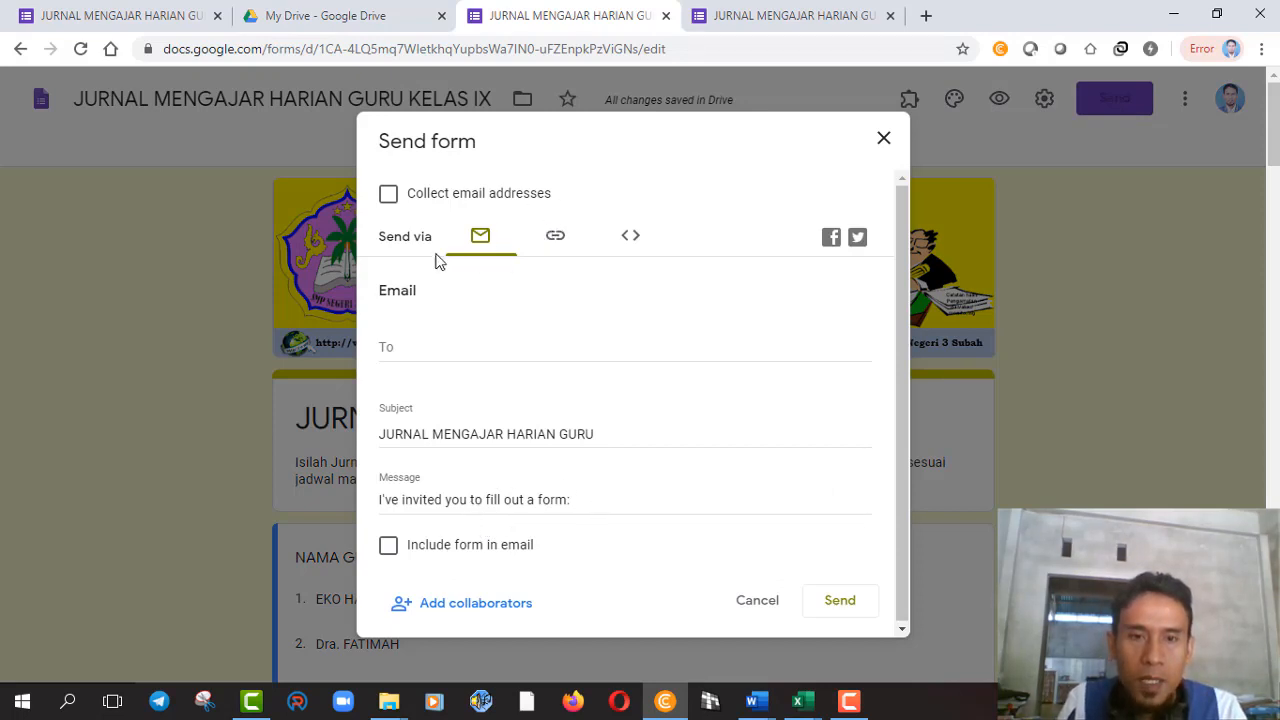
left_click(553, 244)
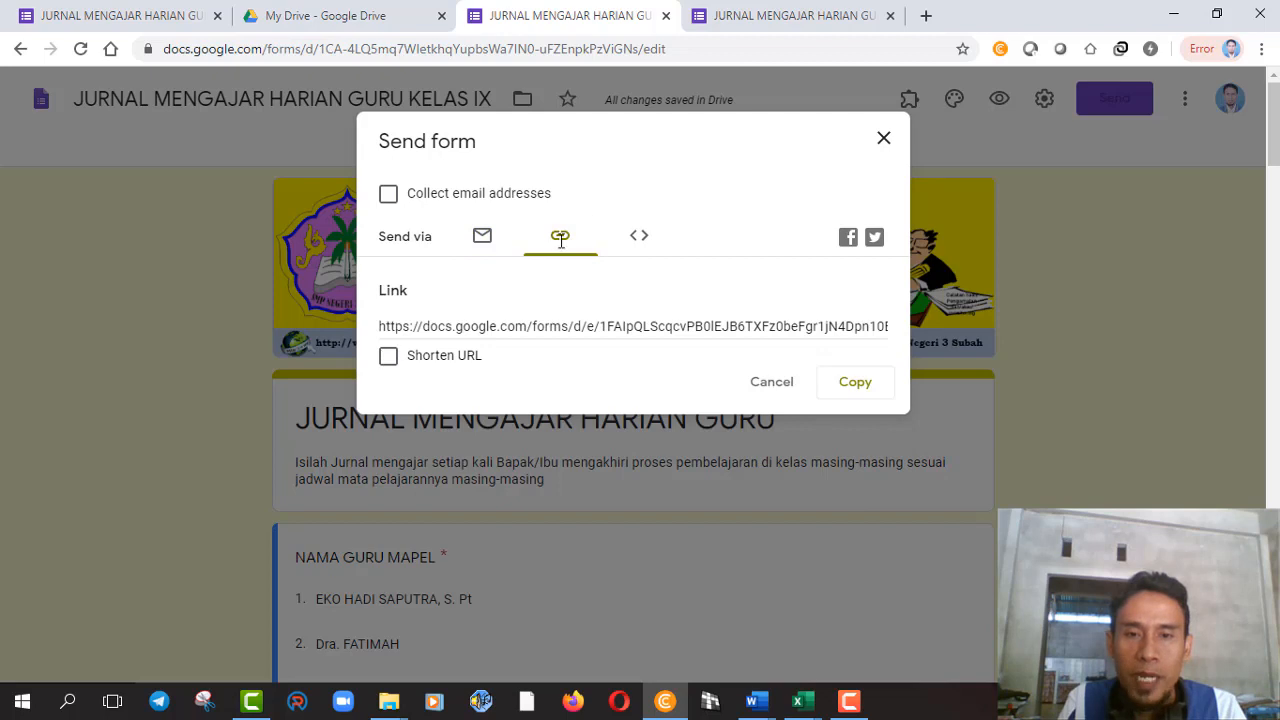
left_click(481, 244)
left_click(560, 246)
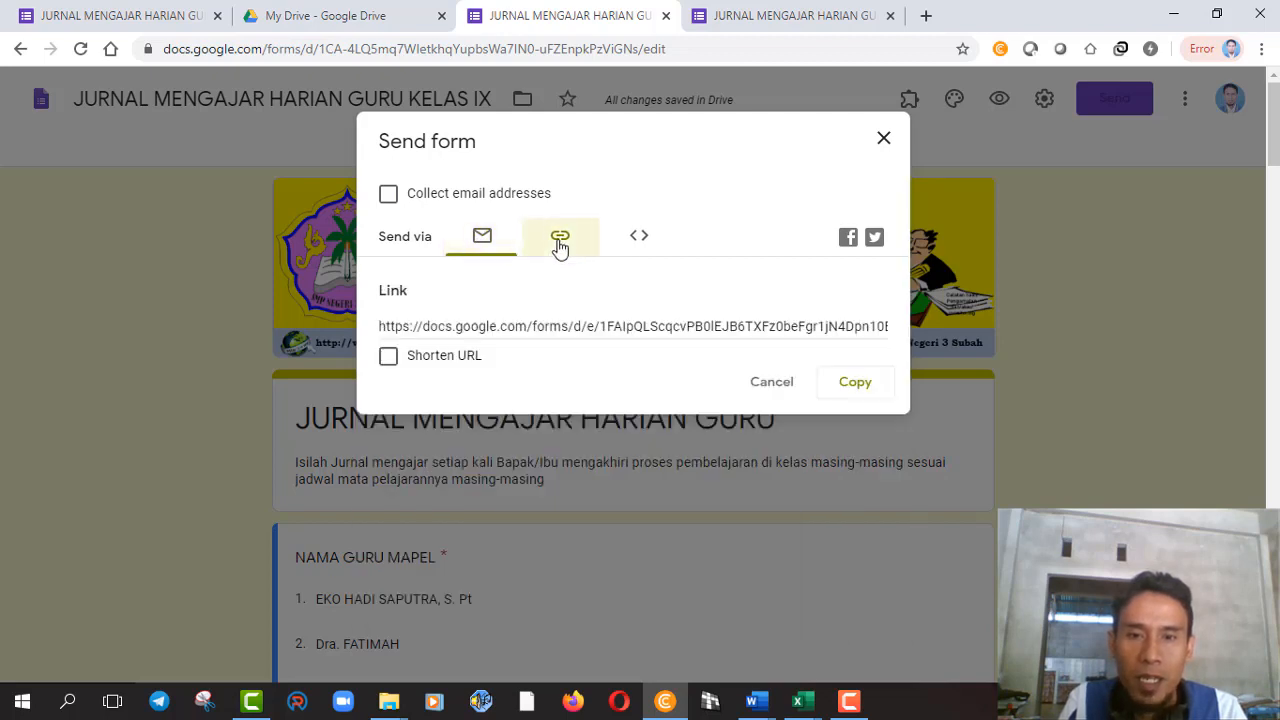
left_click(640, 244)
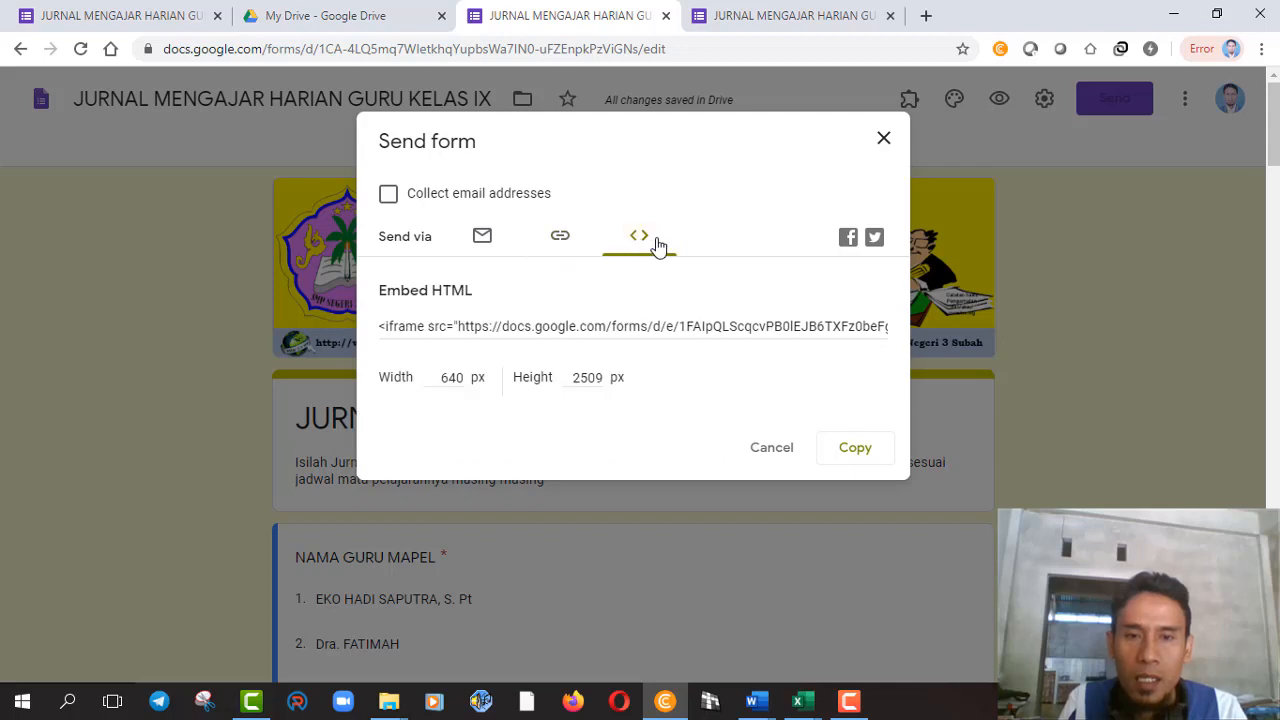
Choose sharing by link, shorten the form's URL and copy it.
left_click(560, 245)
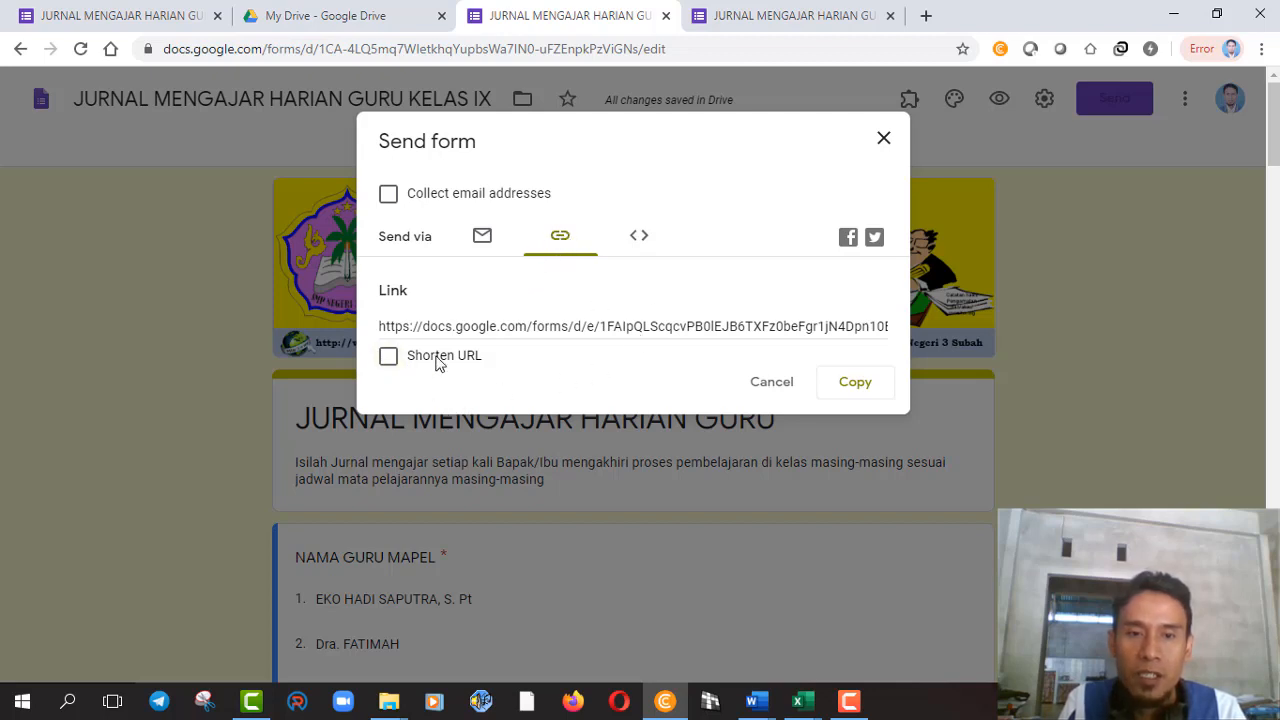
left_click(387, 360)
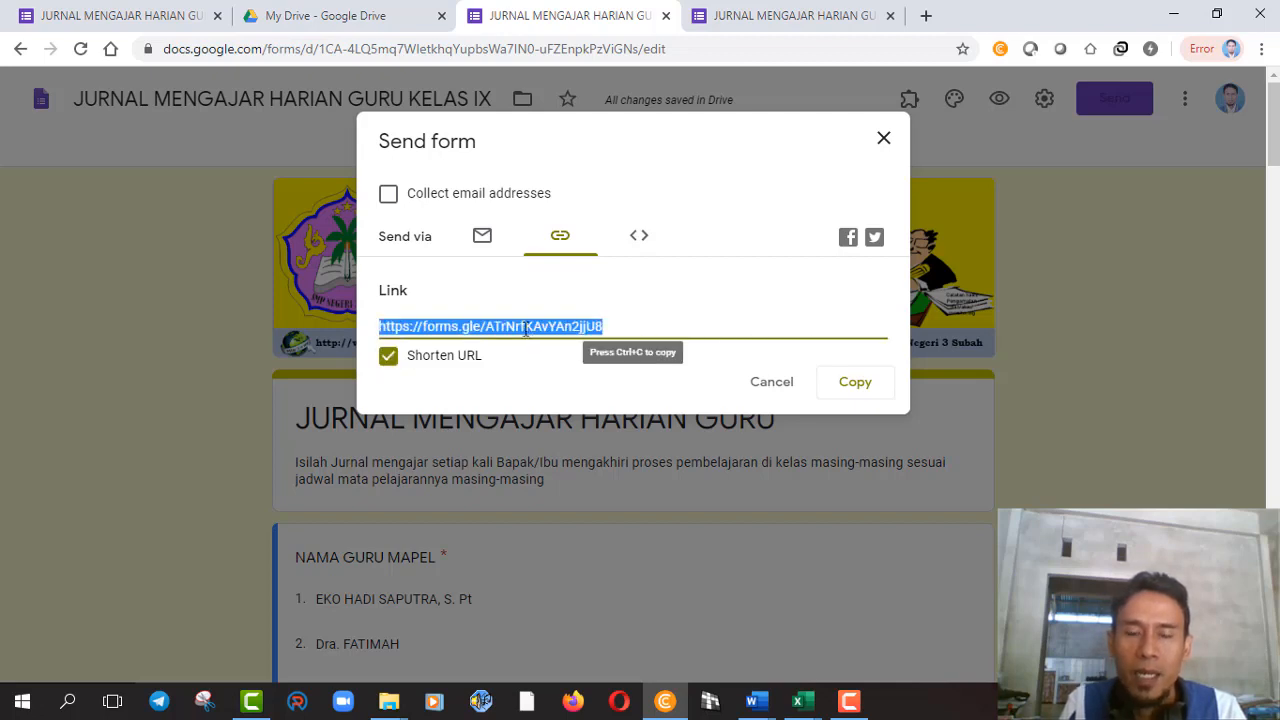
left_click(847, 387)
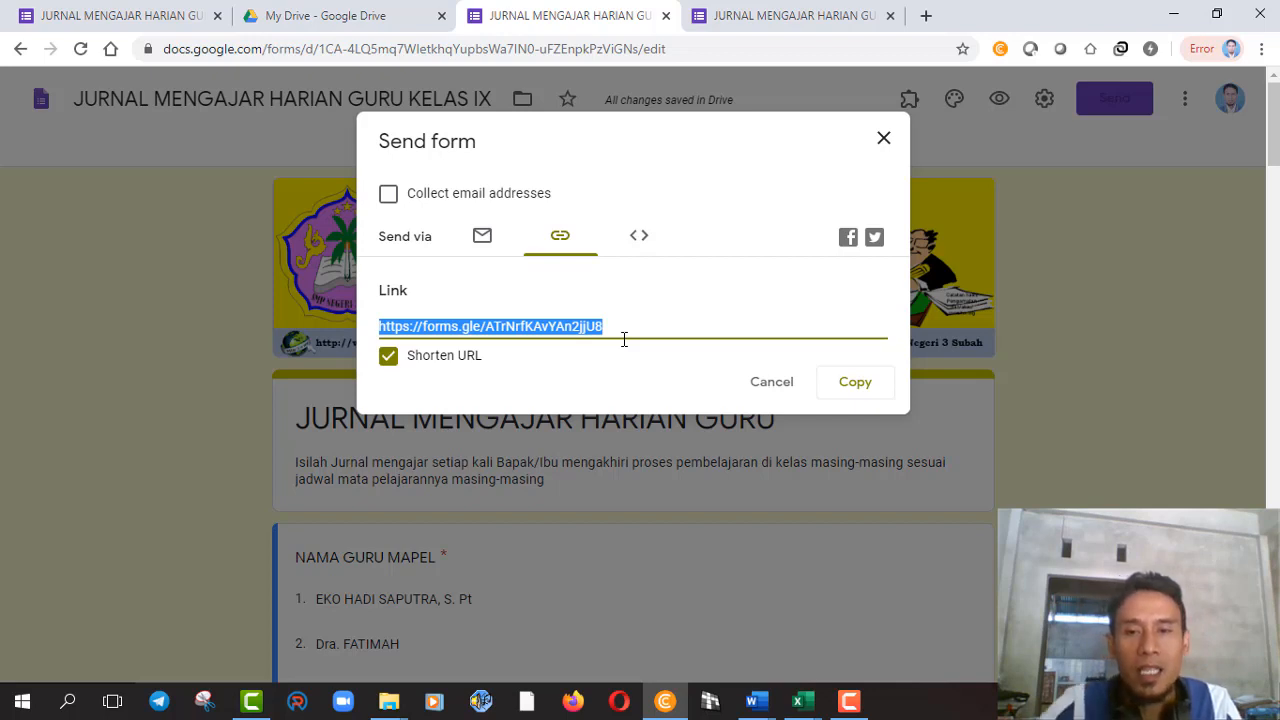
left_click(858, 389)
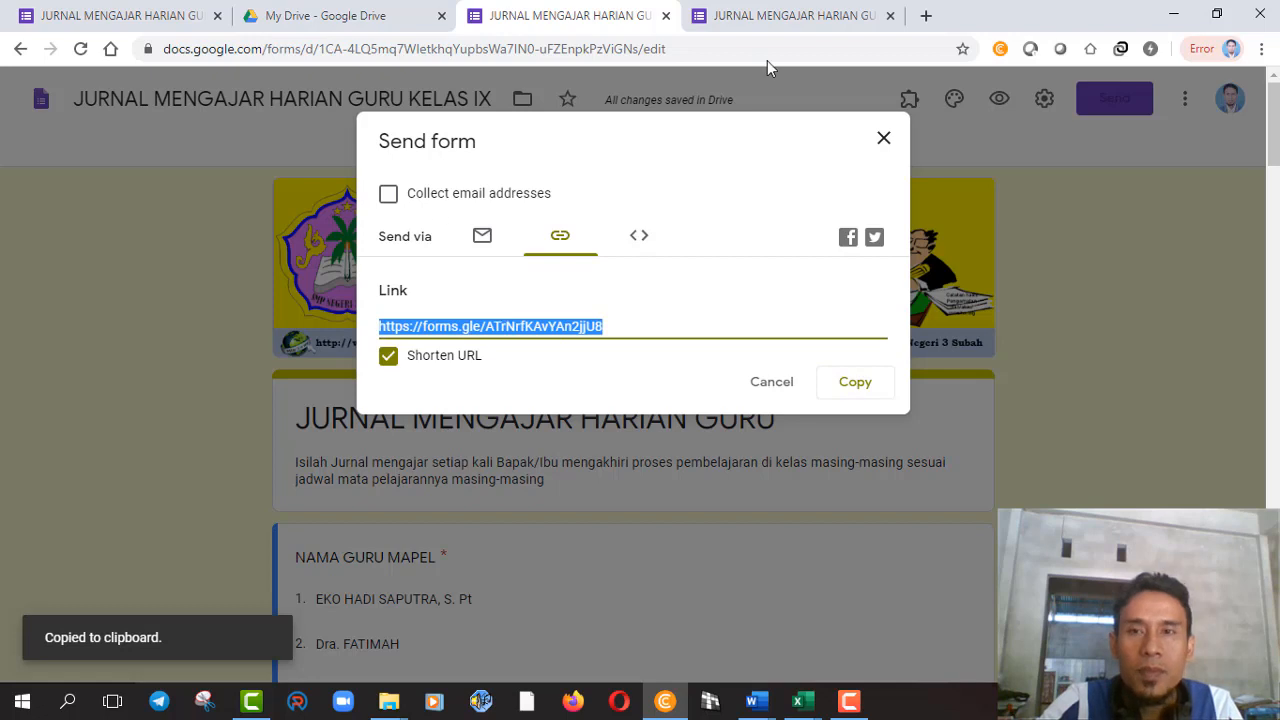
Open the gg.gg URL shortener in a new browser tab.
left_click(926, 16)
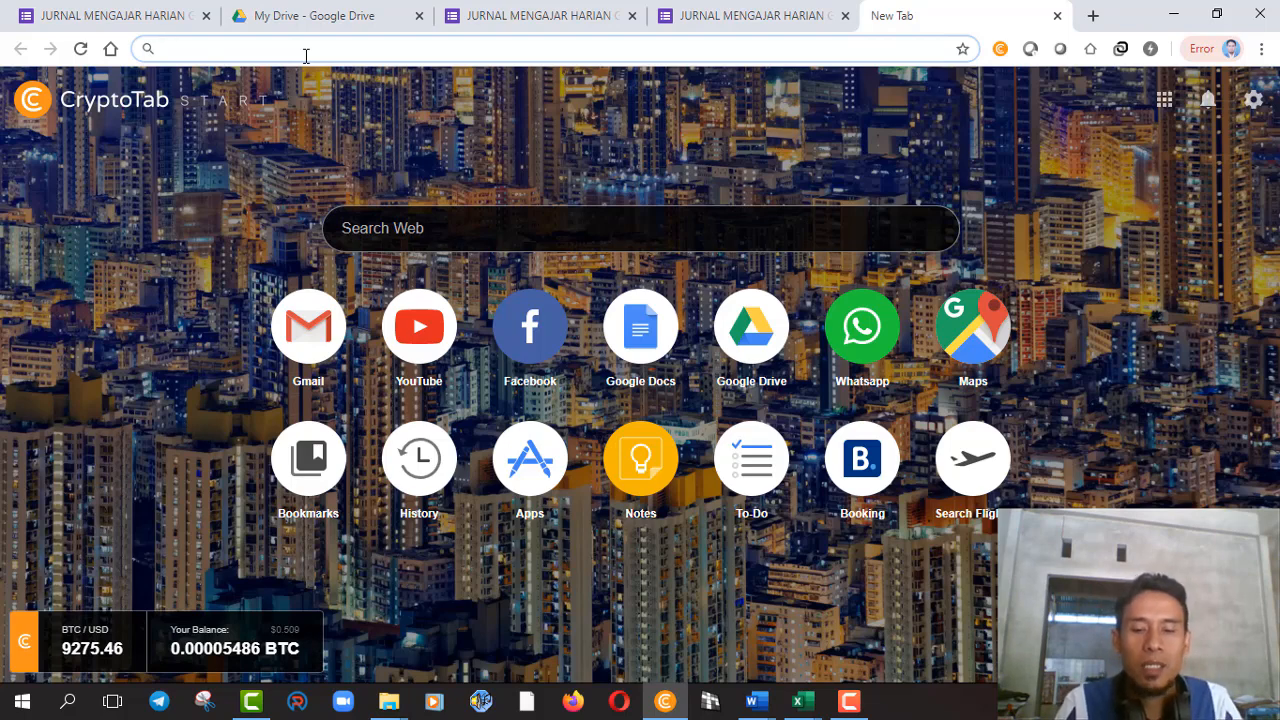
type("GG.")
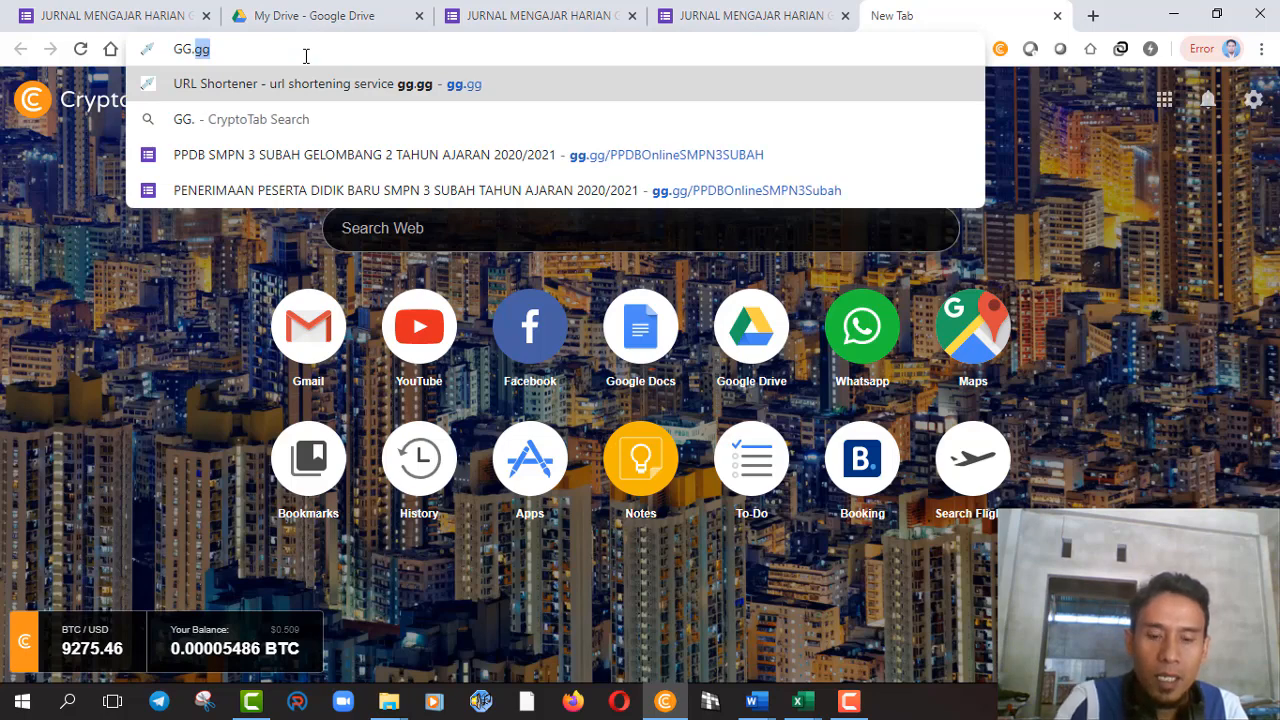
type("GG")
key("Return")
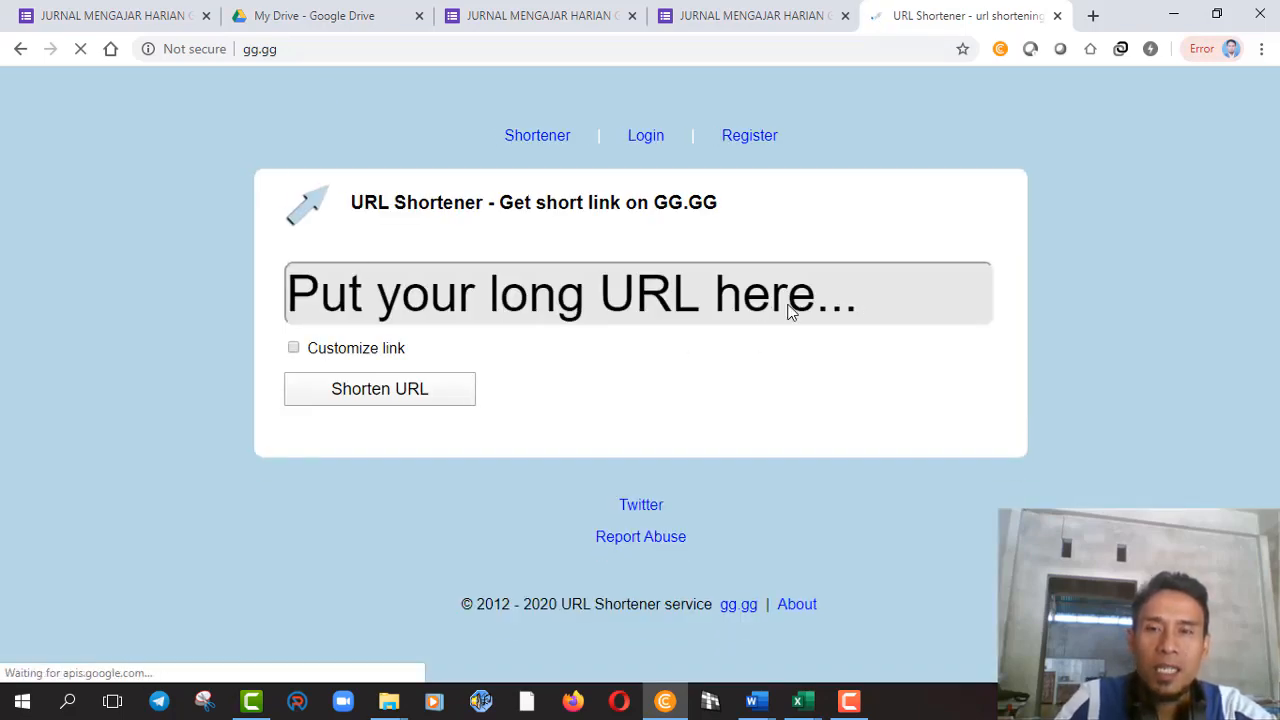
Copy the form's shortened link again and paste it into gg.gg as the long URL.
left_click(567, 22)
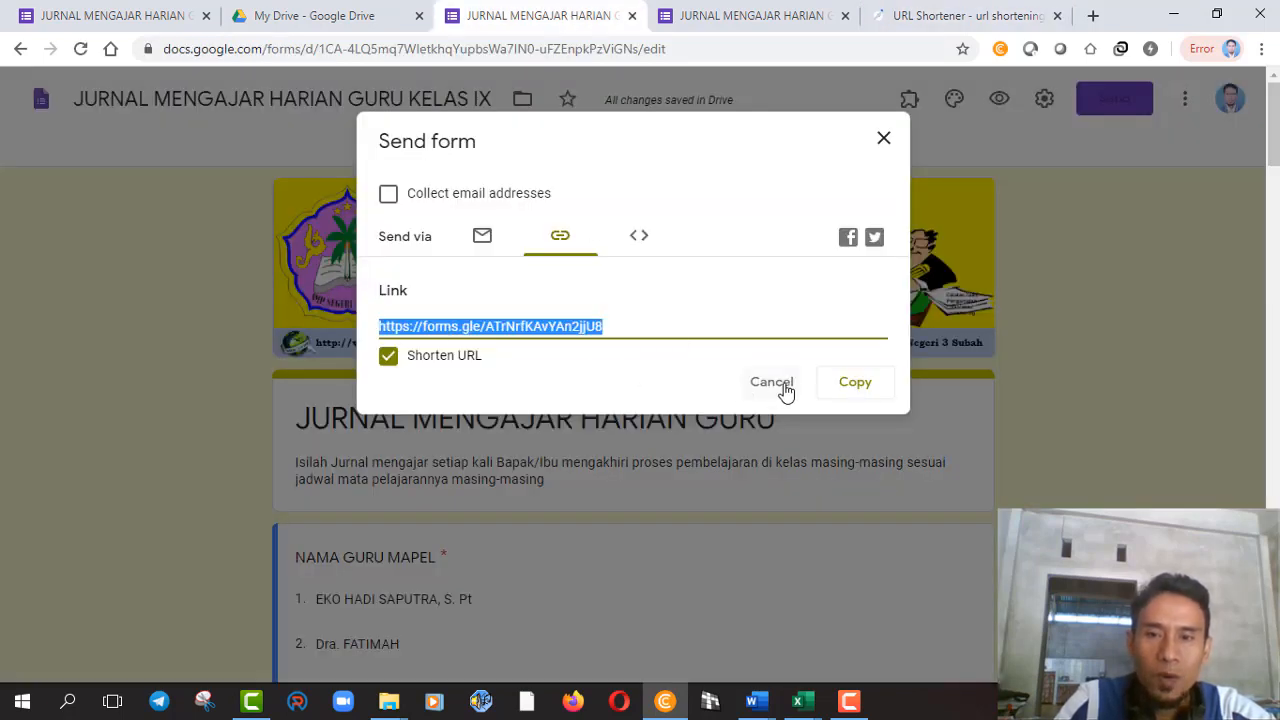
left_click(852, 384)
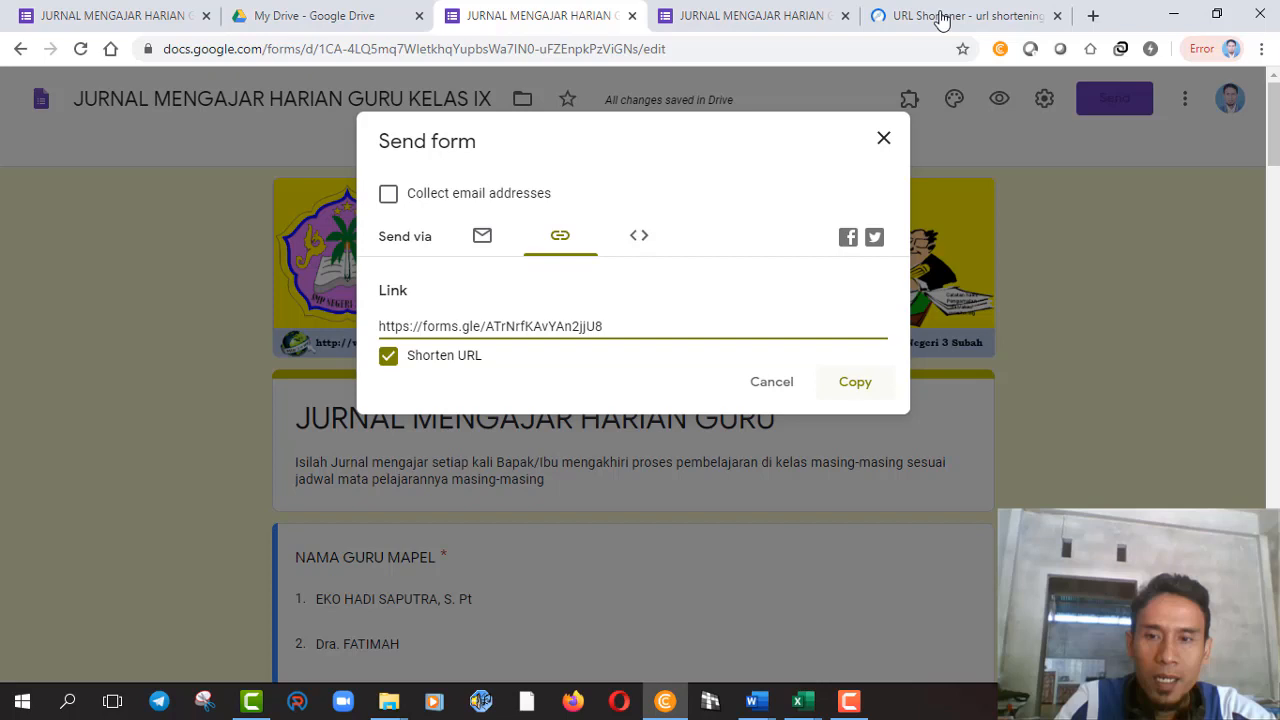
left_click(940, 18)
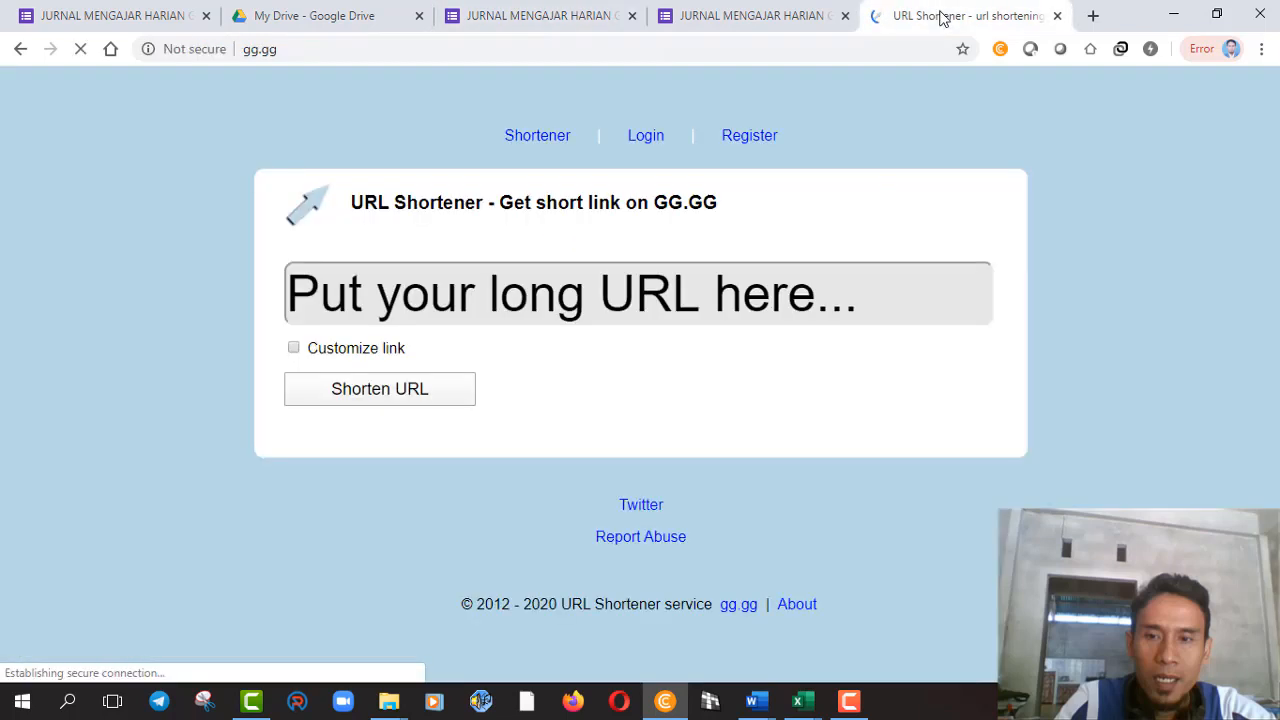
left_click(399, 302)
key("ctrl+v")
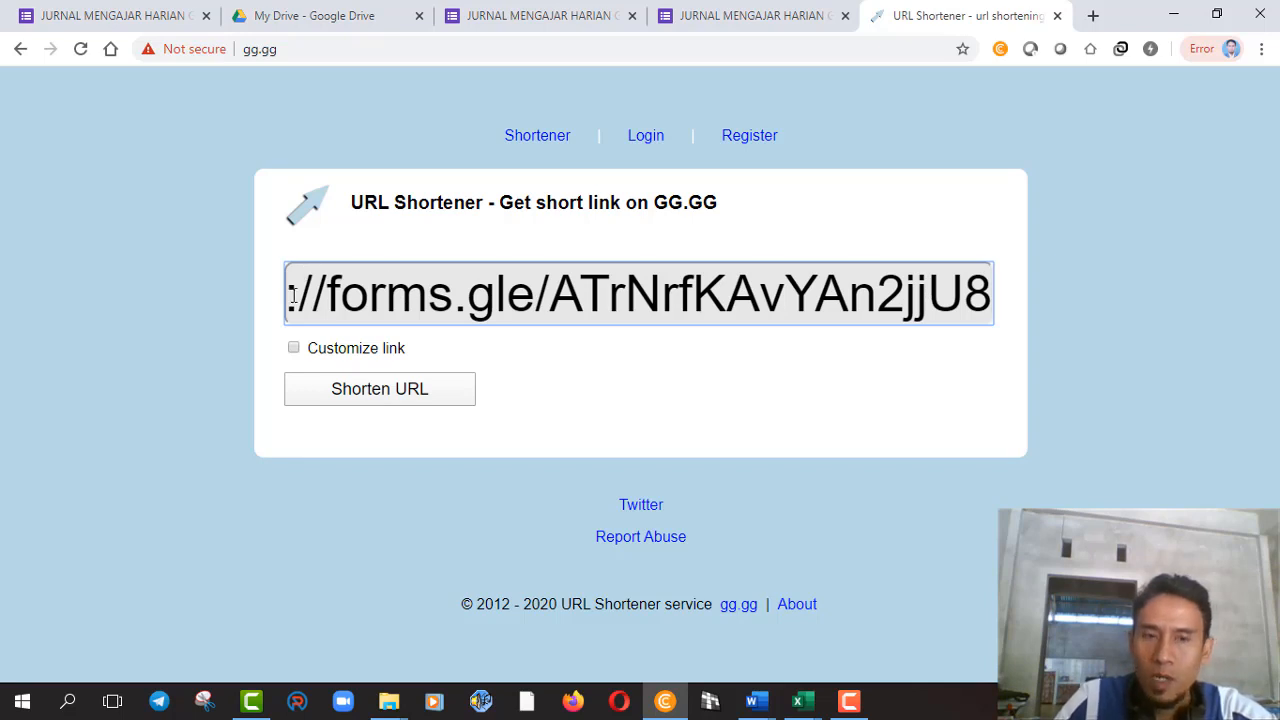
key("Right")
key("Right")
key("Right")
key("Right")
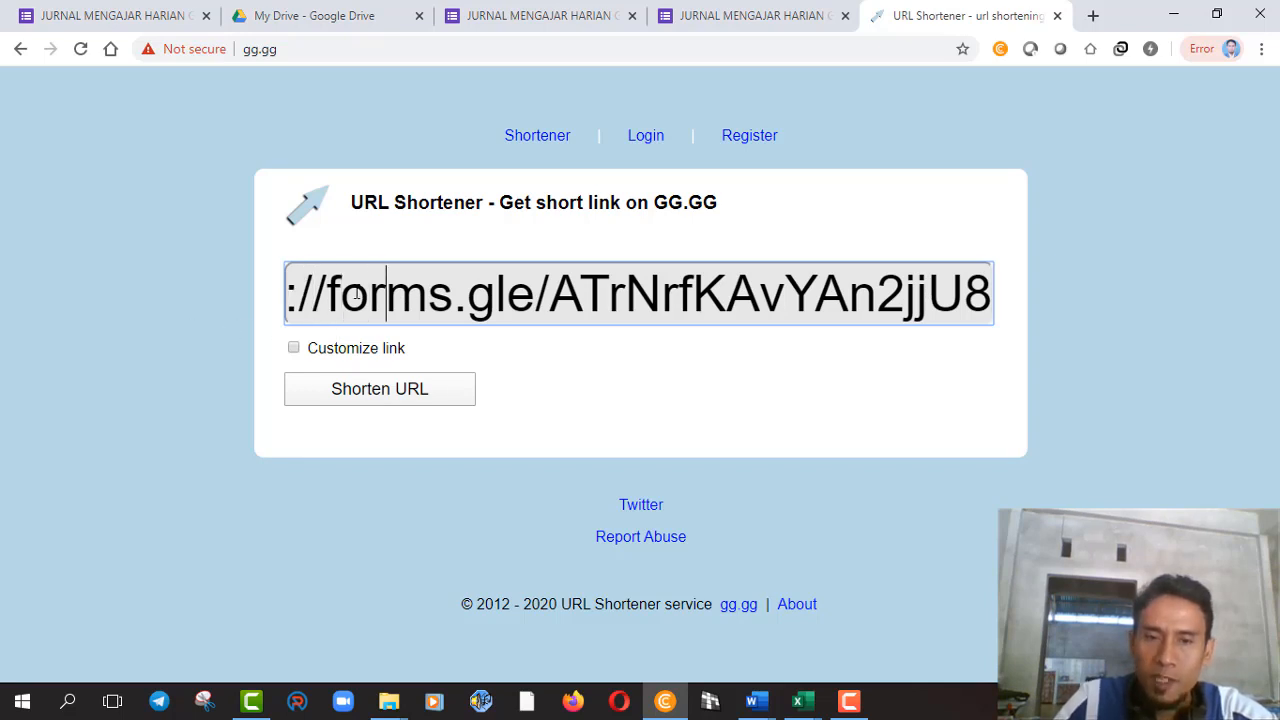
key("Right")
key("Right")
key("Right")
key("Right")
key("Right")
key("Right")
key("Right")
key("Right")
key("Right")
key("Right")
key("Right")
key("Right")
key("Right")
key("Right")
key("Right")
key("Right")
key("Right")
key("Right")
key("Right")
key("Right")
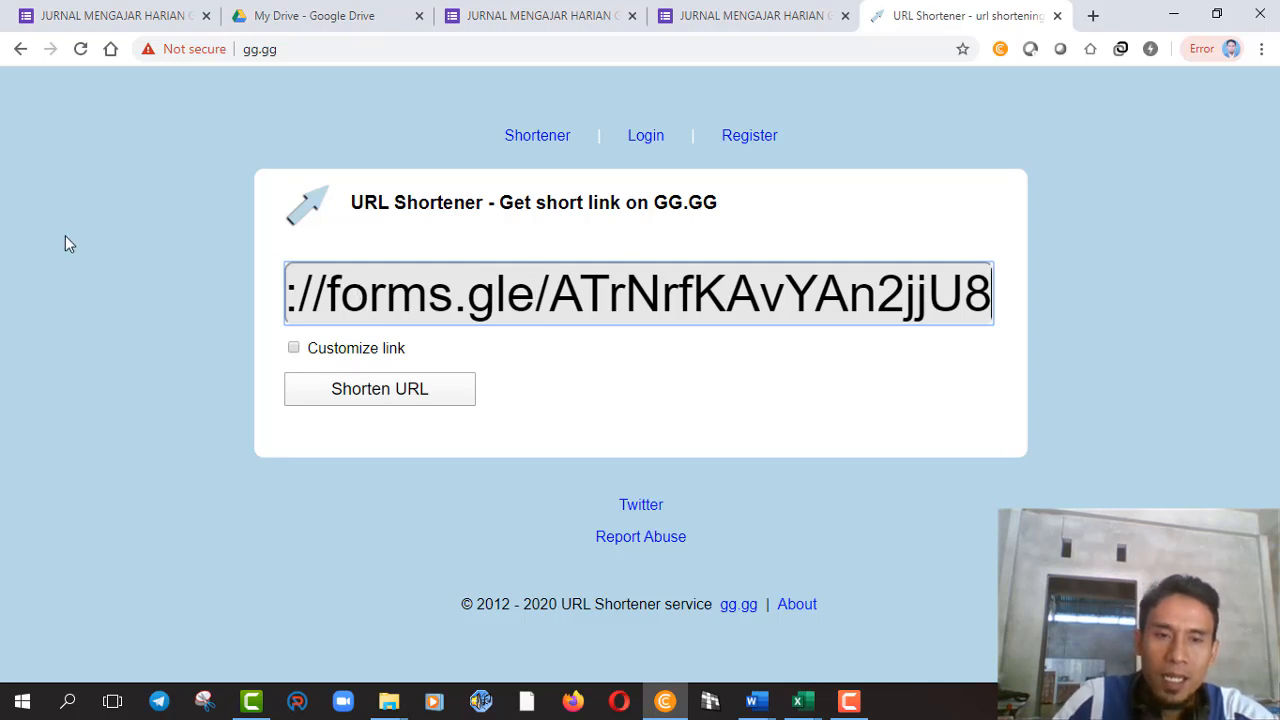
Customize the gg.gg link with the ending "JurnalMengajarKelas9" and generate the short URL.
left_click(294, 352)
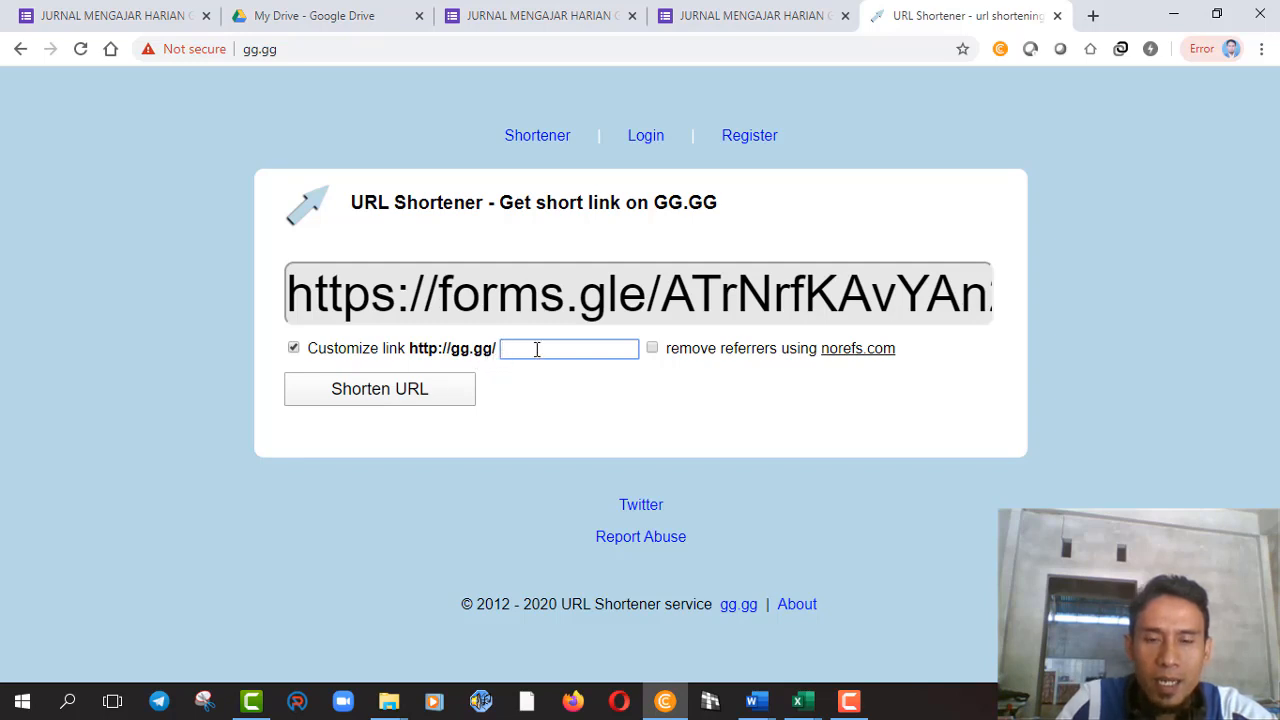
type("J")
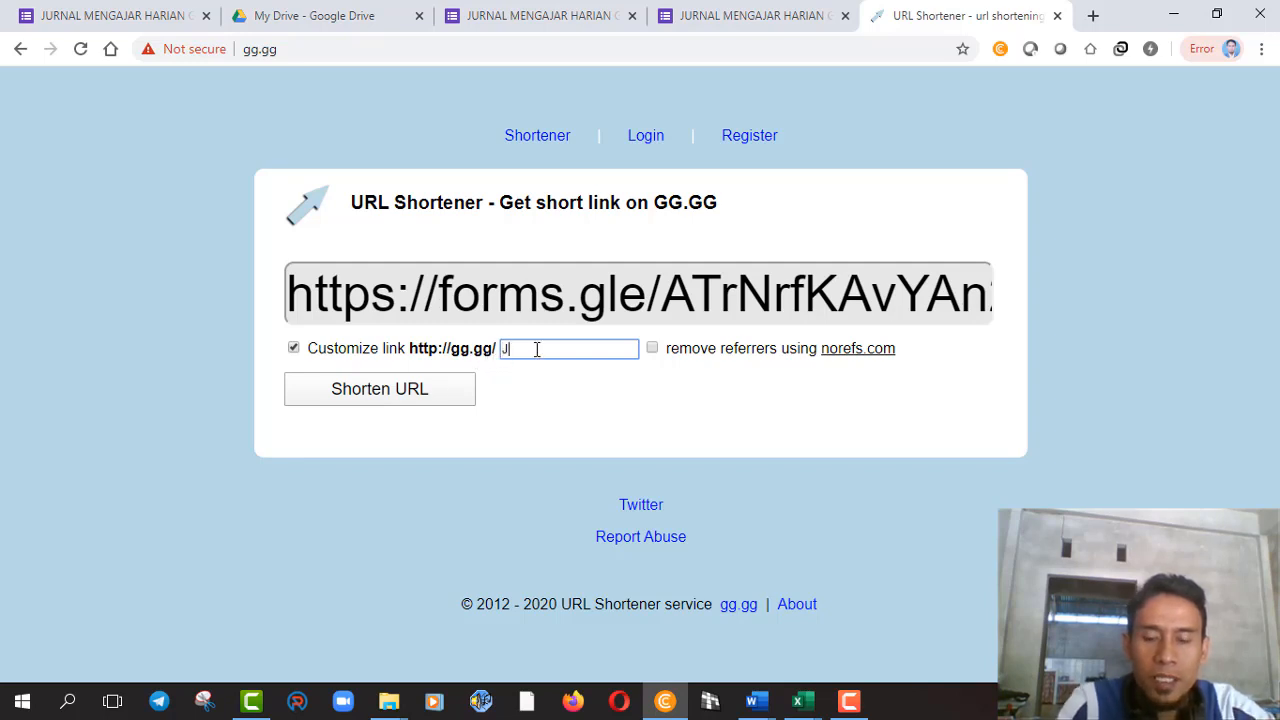
type("urnal")
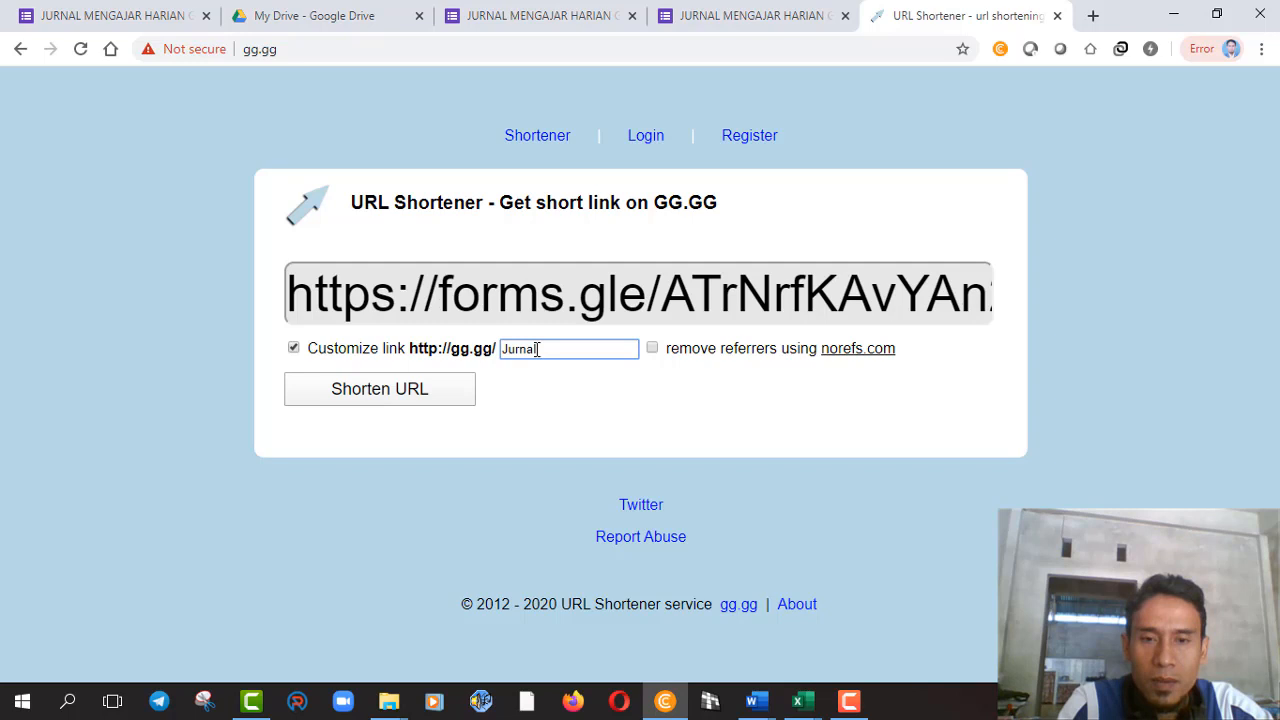
type("MengajarKelas")
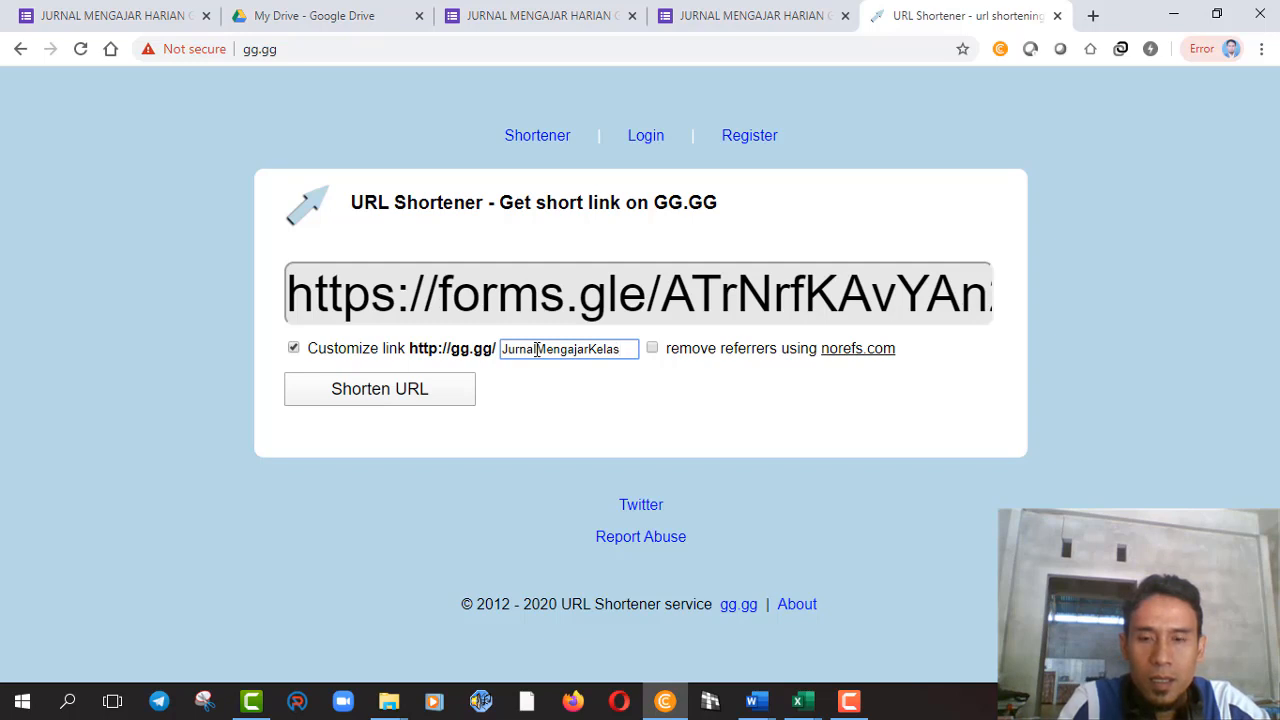
type("9")
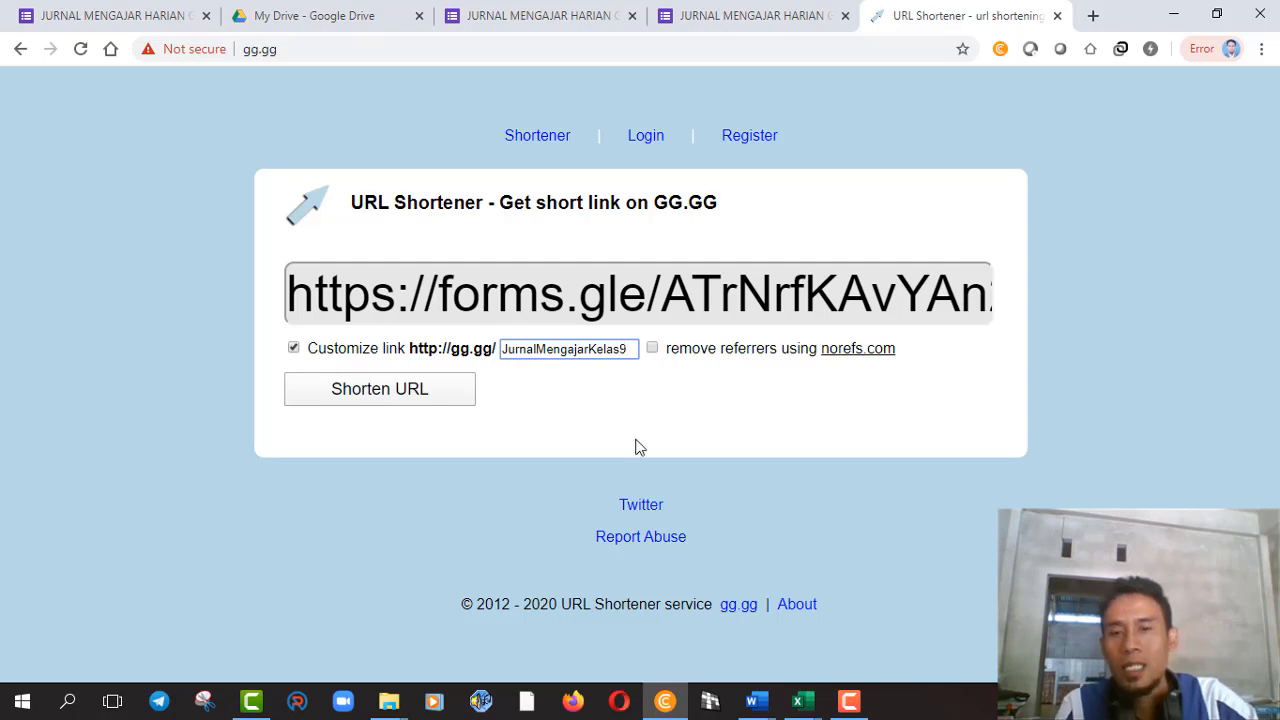
left_click(381, 392)
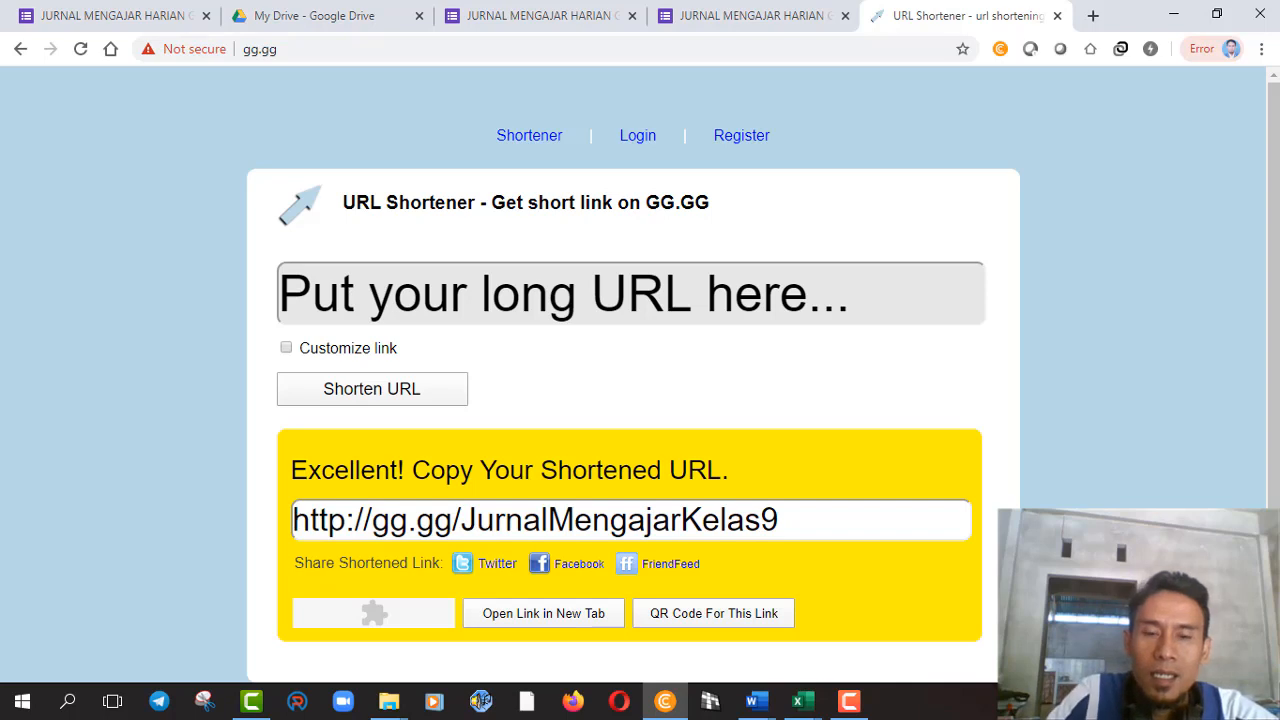
Copy the customized gg.gg link and open it in a new browser tab to check the form.
triple_click(562, 520)
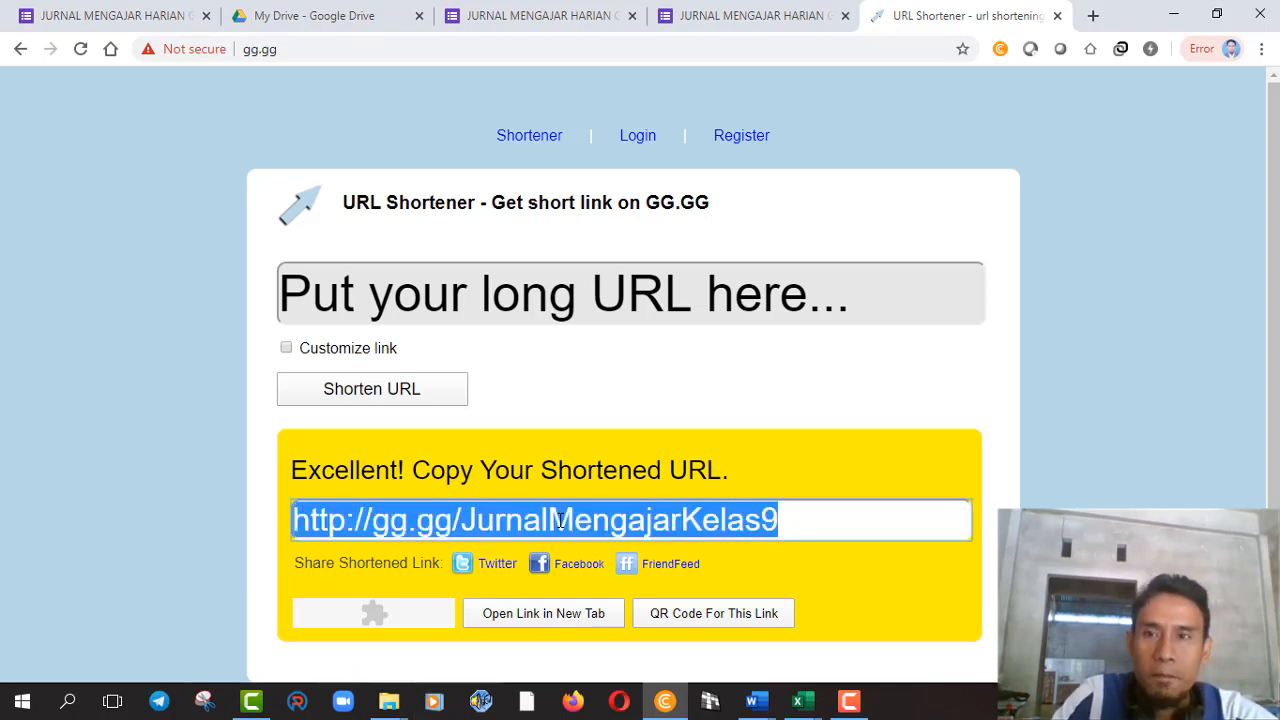
left_click(1094, 16)
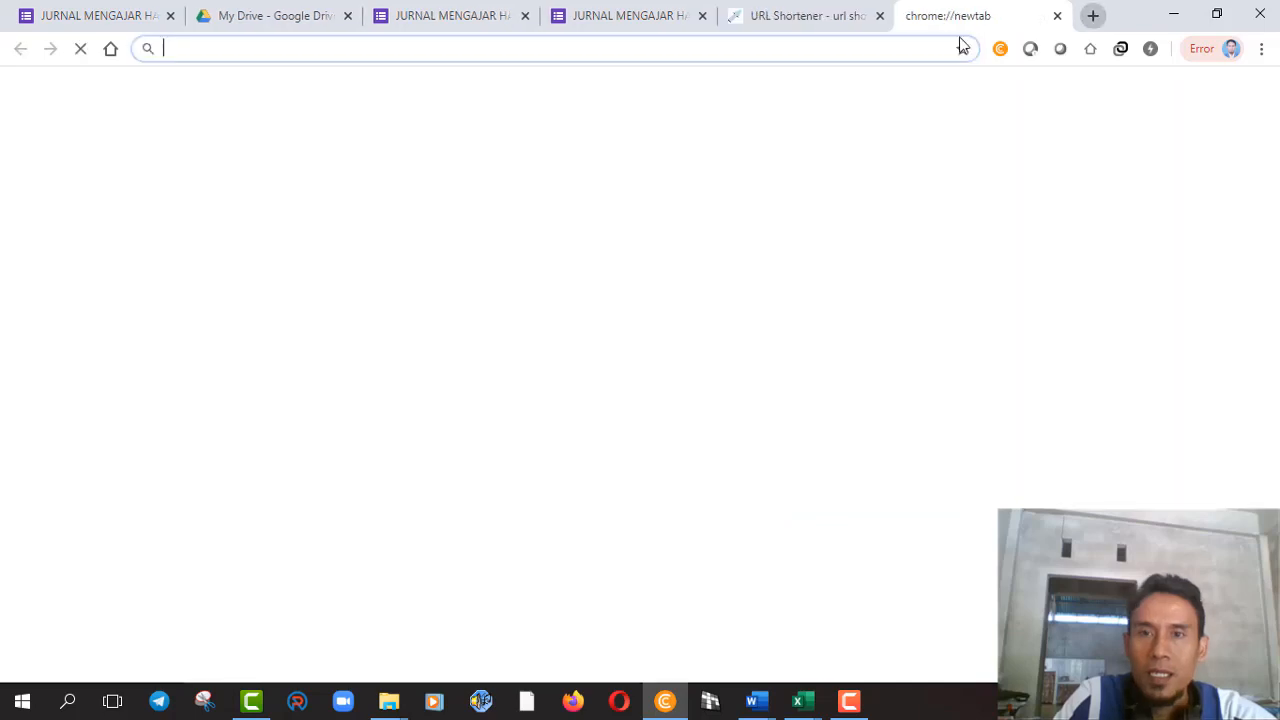
key("ctrl+v")
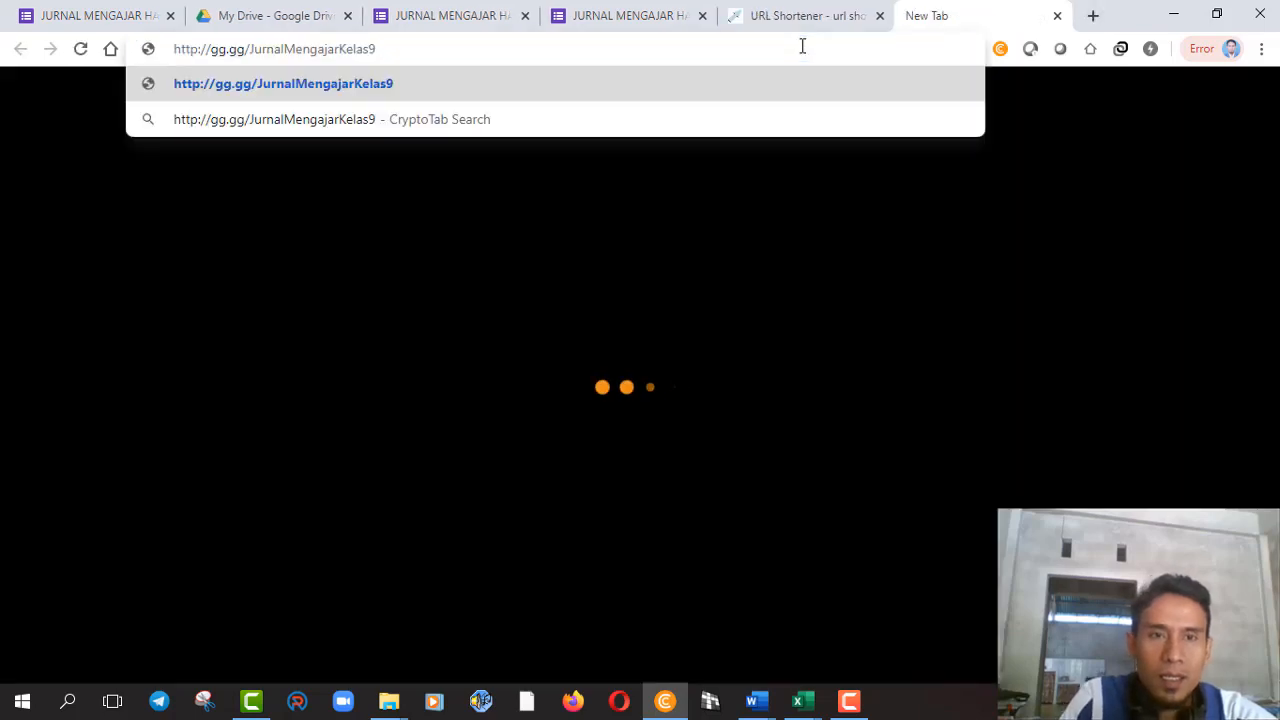
key("Return")
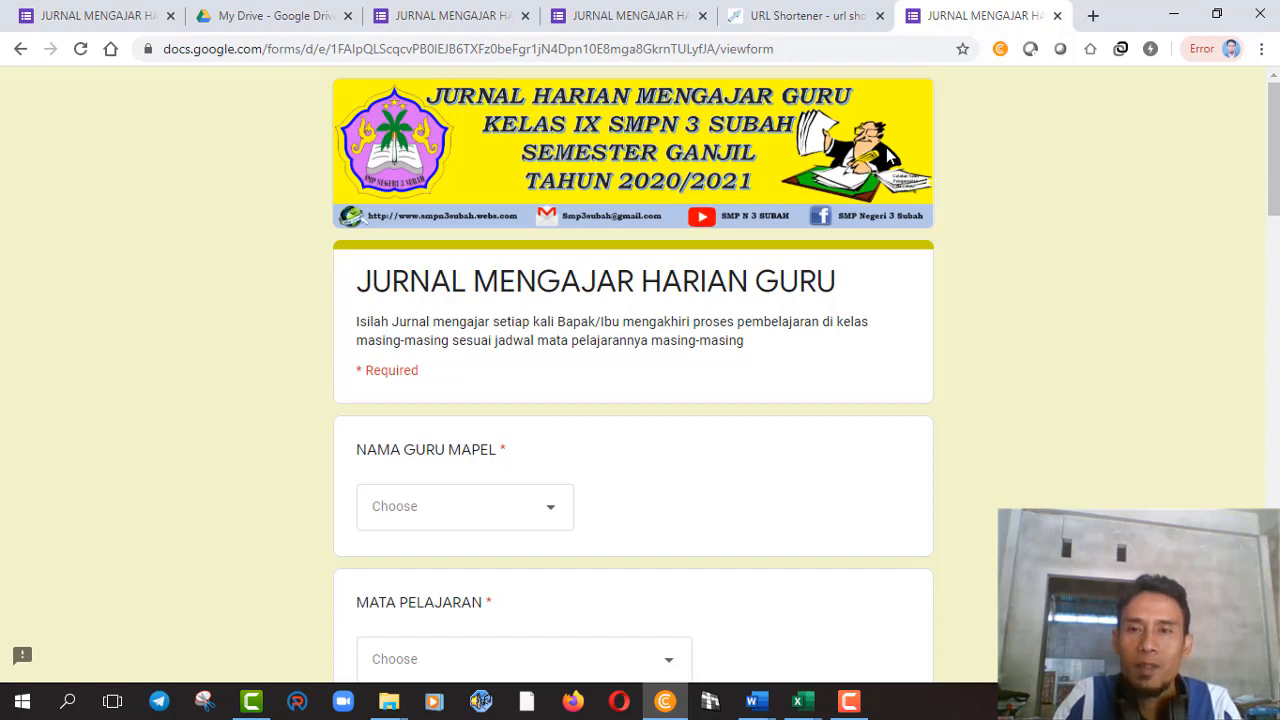
left_click_drag(1266, 195, 1274, 132)
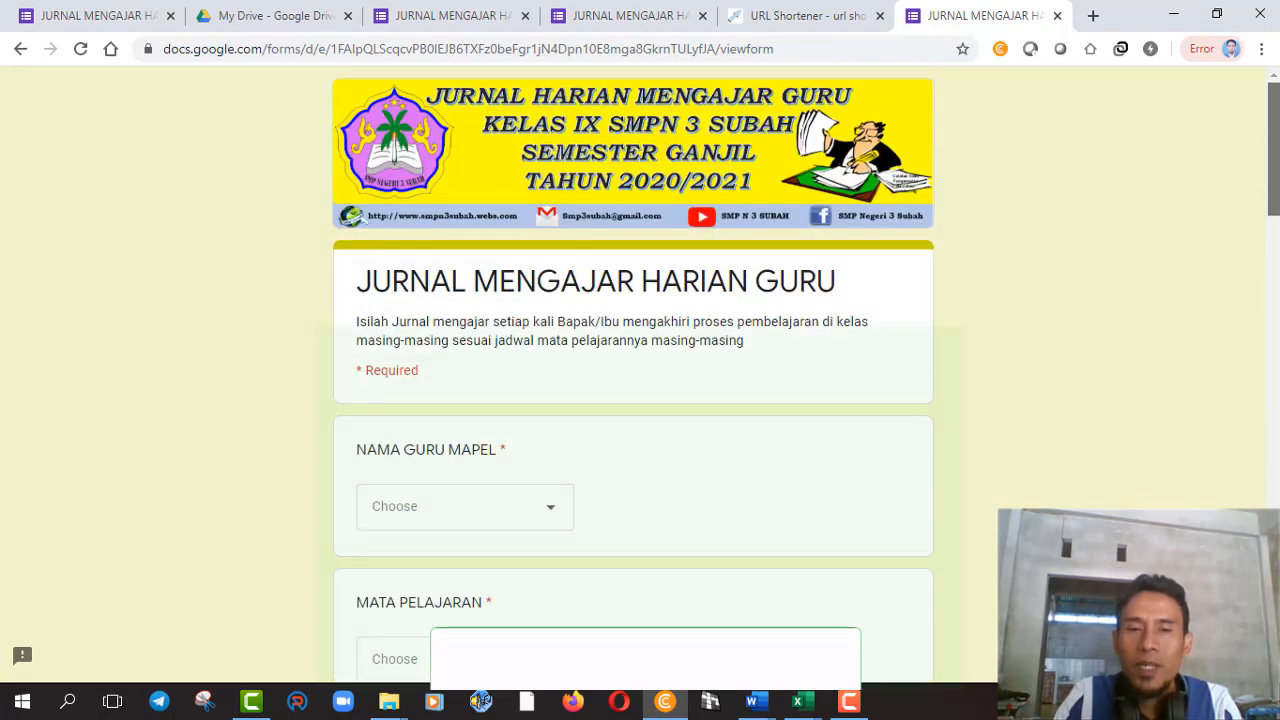